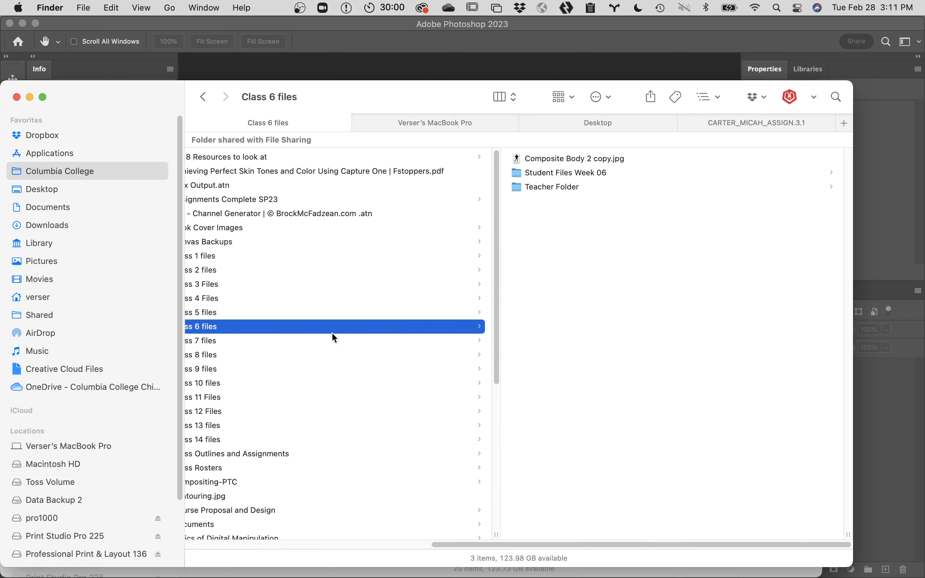
pyautogui.hscroll(-2, 337, 371)
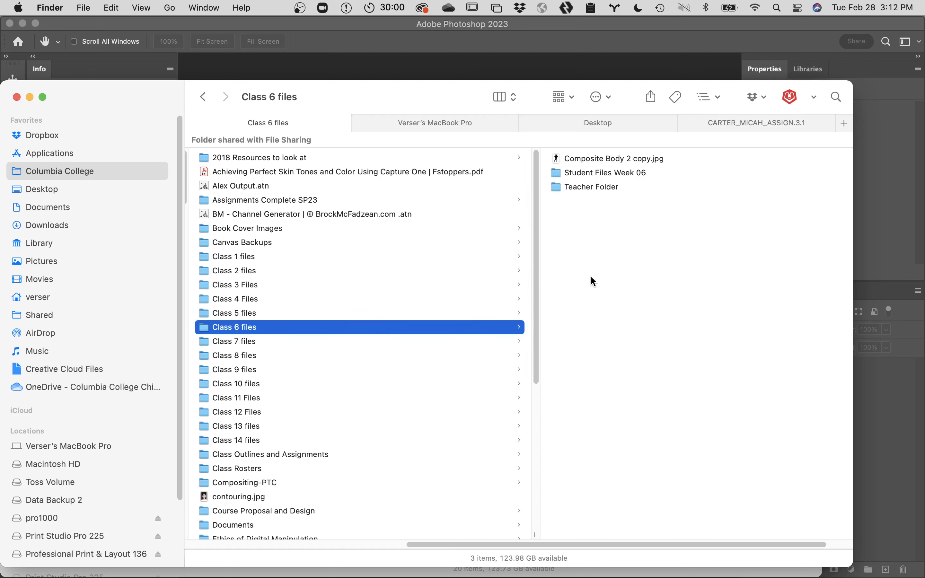
pyautogui.click(603, 170)
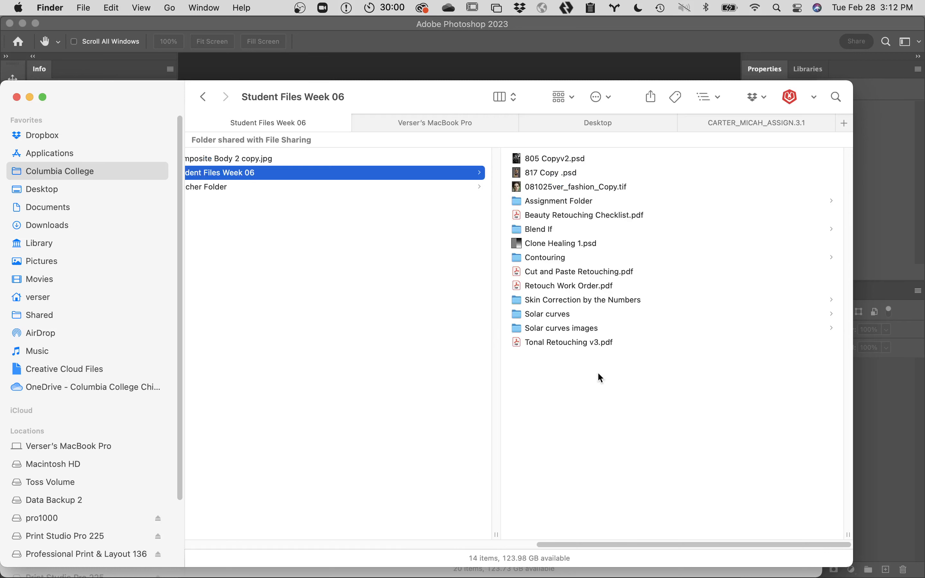
pyautogui.hscroll(-5, 599, 374)
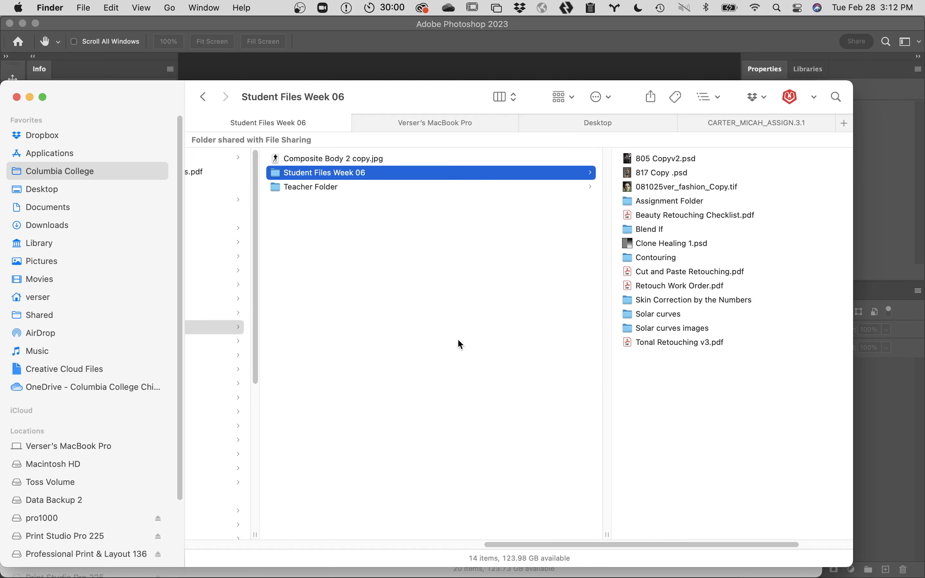
pyautogui.hscroll(-5, 457, 339)
pyautogui.press('Left')
# - Open Choke and Spread.psd in Photoshop from Student Files Week 05 inside the Class 5 files folder
pyautogui.click(408, 313)
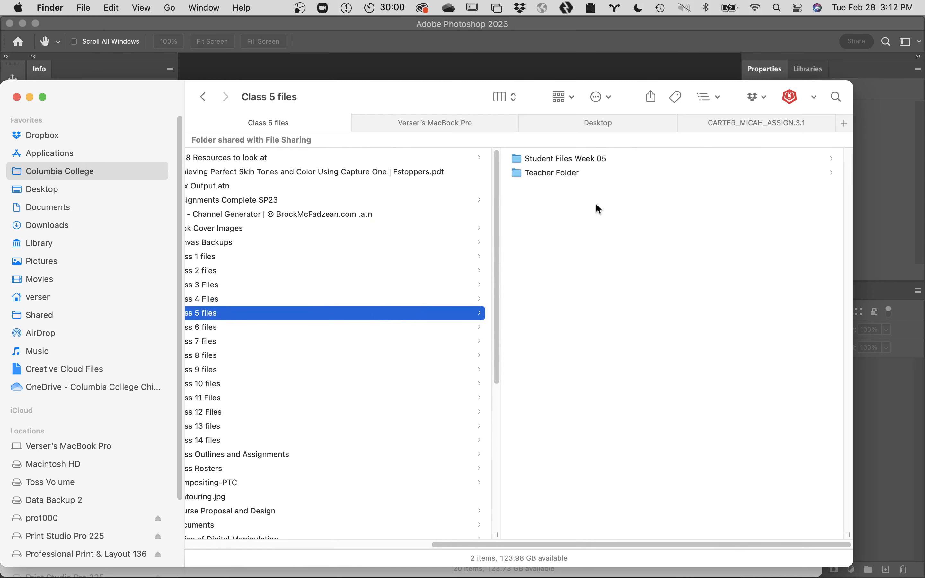
pyautogui.click(591, 158)
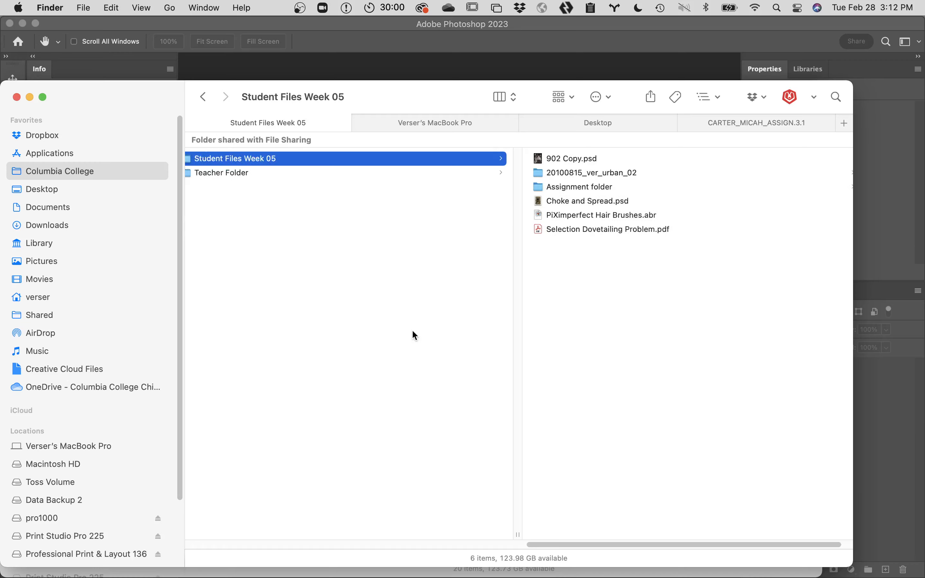
pyautogui.hscroll(-5, 412, 330)
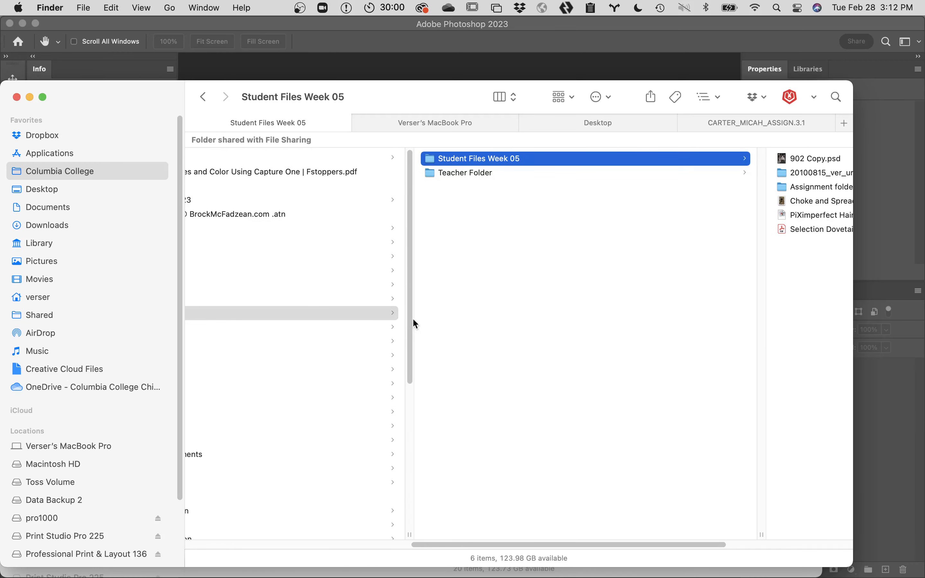
pyautogui.hscroll(5, 353, 388)
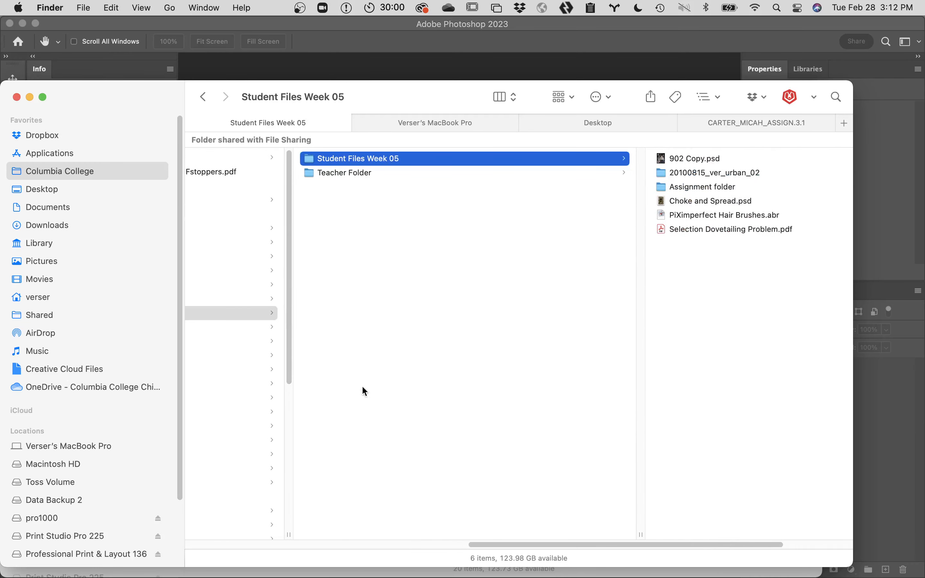
pyautogui.hscroll(2, 458, 380)
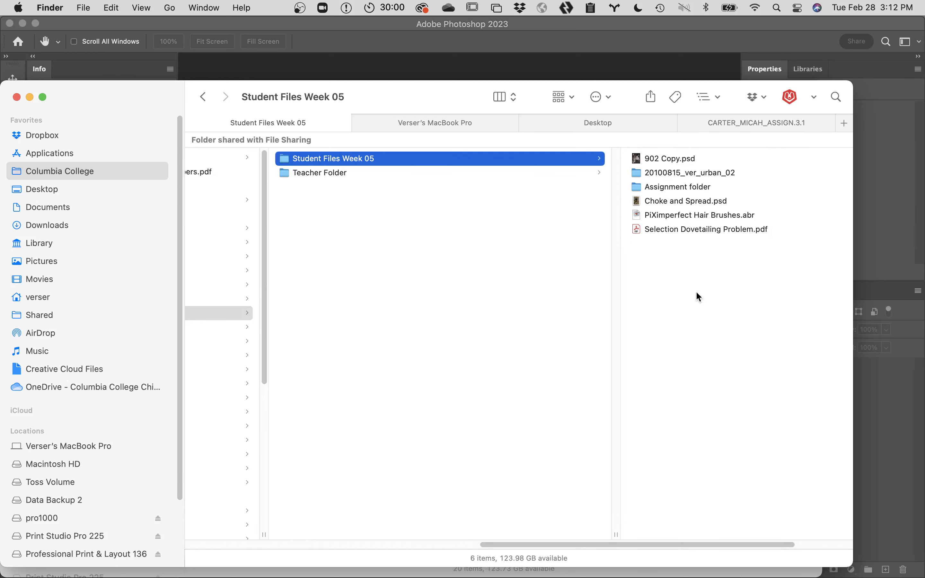
pyautogui.doubleClick(638, 204)
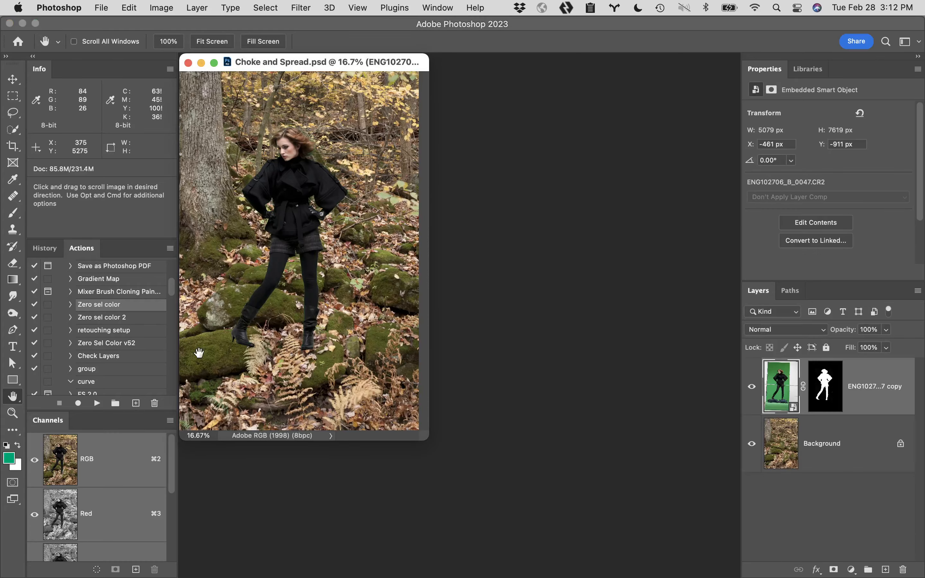
# - Fit the image to the screen, then examine the masked coat's edge along the shoulder and sleeve at 300%
pyautogui.doubleClick(13, 398)
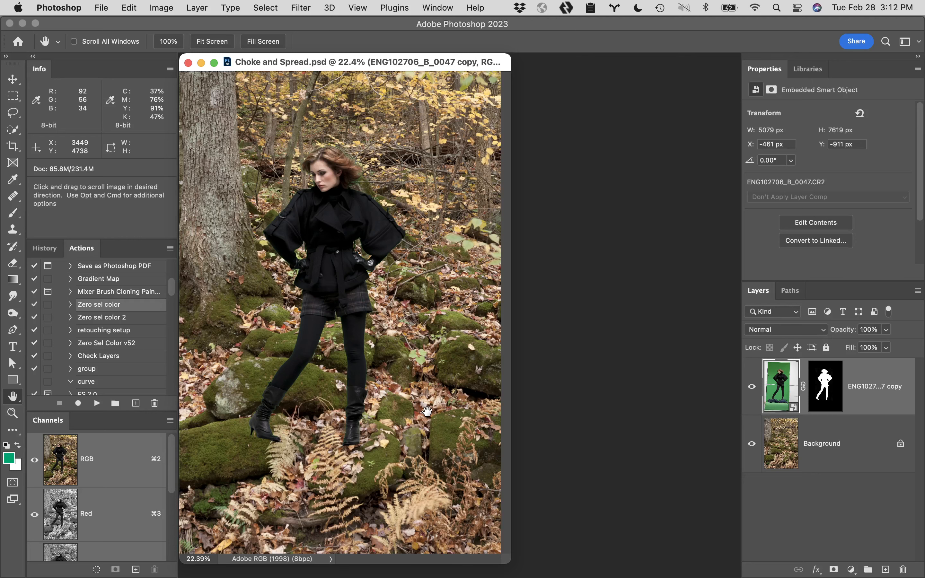
pyautogui.press('super+space')
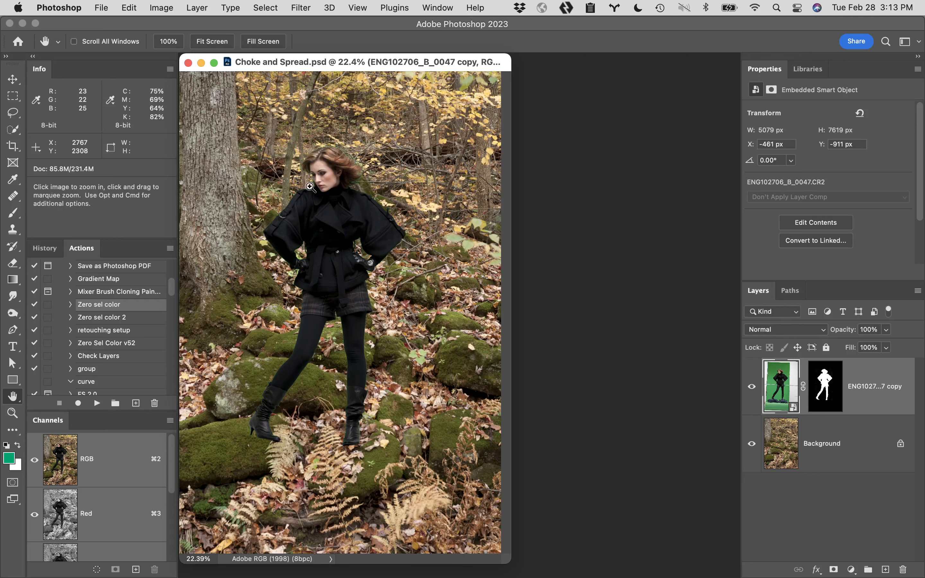
pyautogui.click(288, 202)
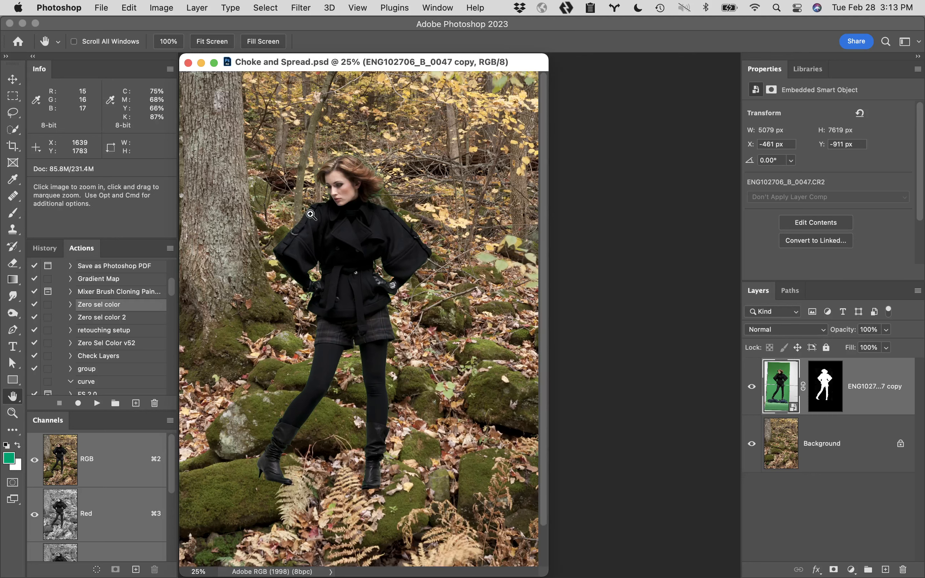
pyautogui.click(317, 221)
pyautogui.click(365, 272)
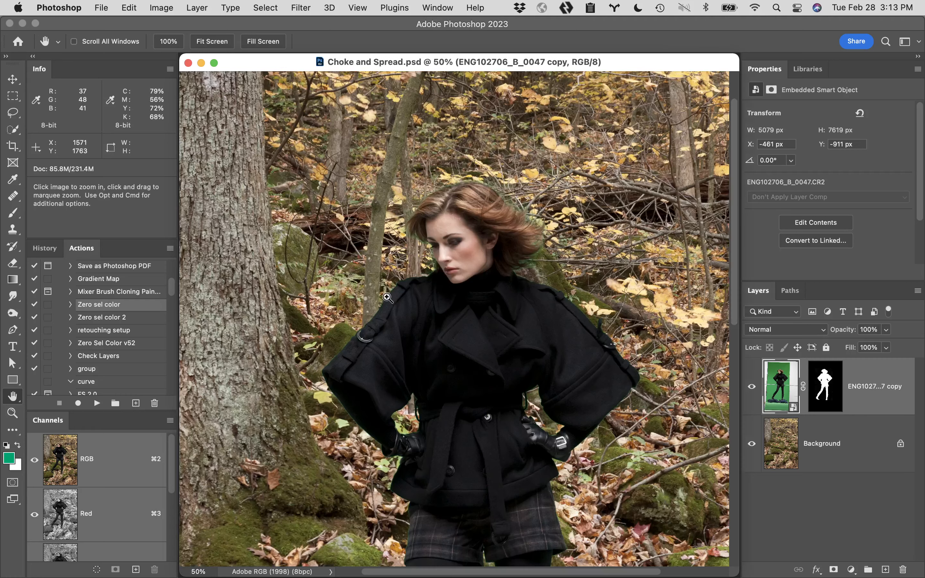
pyautogui.click(401, 313)
pyautogui.click(465, 333)
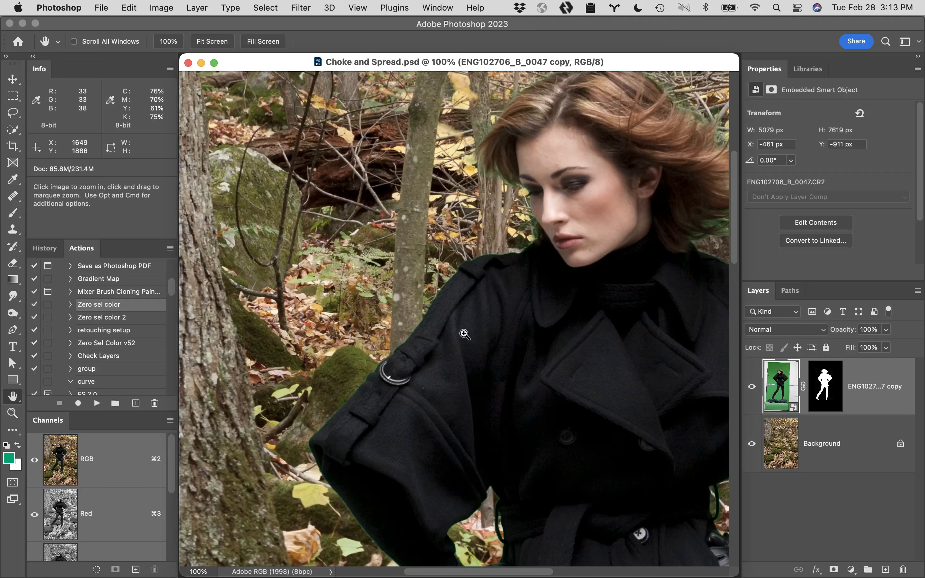
pyautogui.click(459, 297)
pyautogui.click(459, 296)
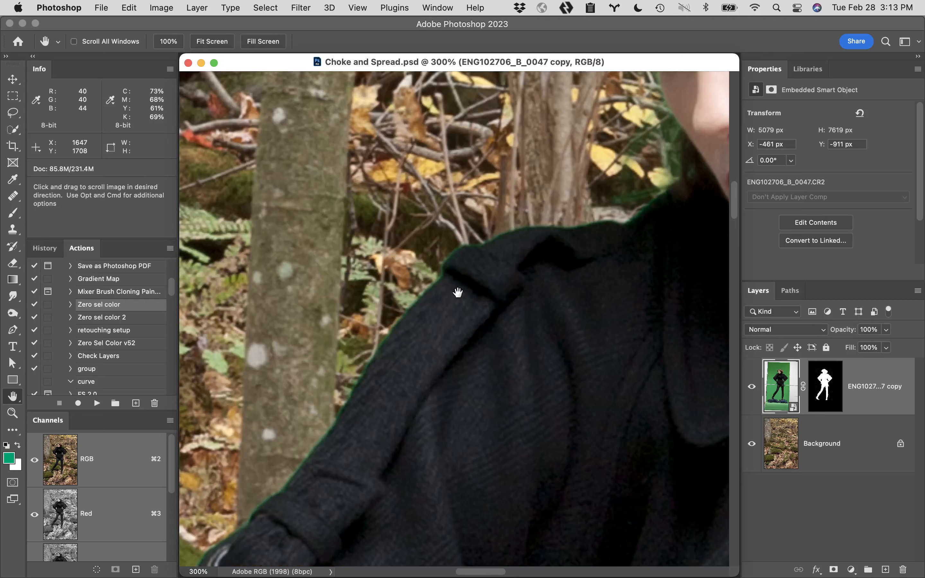
pyautogui.moveTo(599, 263); pyautogui.dragTo(448, 355)
pyautogui.moveTo(542, 243); pyautogui.dragTo(593, 82)
pyautogui.moveTo(524, 171); pyautogui.dragTo(650, 159)
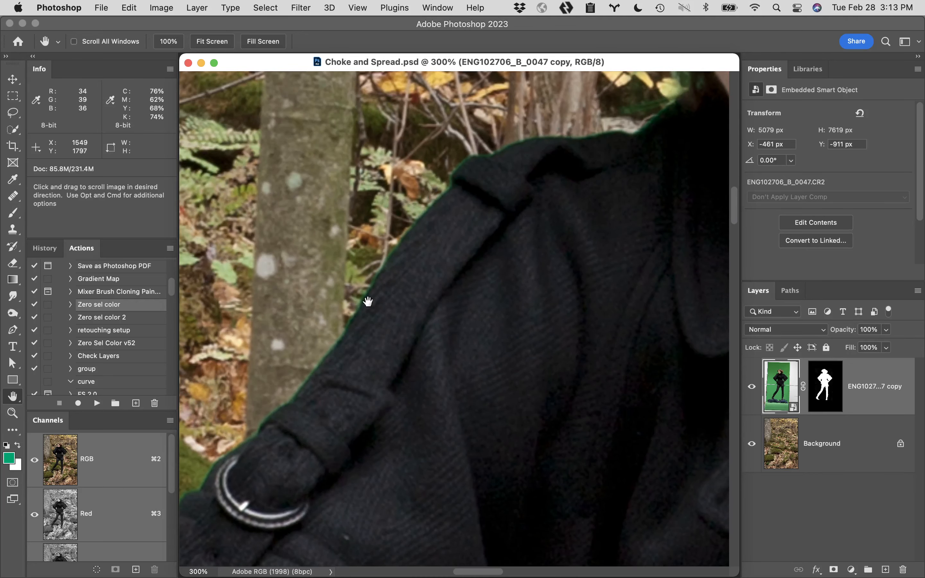
pyautogui.moveTo(386, 365); pyautogui.dragTo(480, 217)
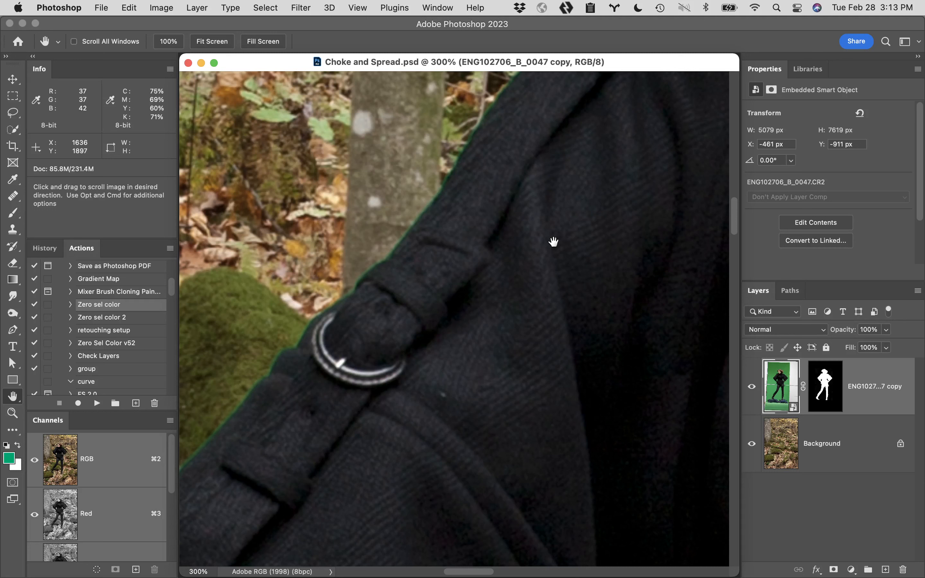
# - Disable the model layer's mask and open its embedded raw smart object in Camera Raw
pyautogui.keyDown('shift'); pyautogui.click(826, 384); pyautogui.keyUp('shift')
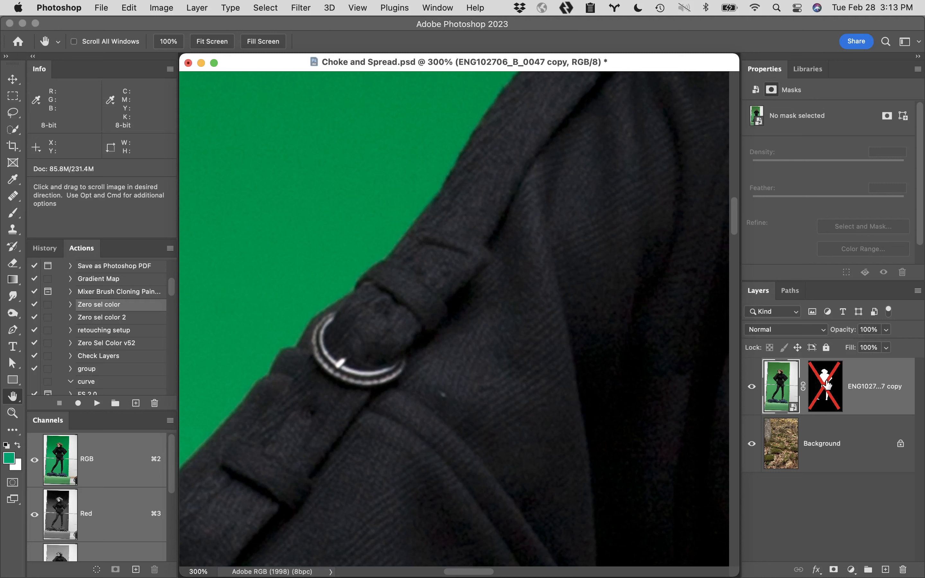
pyautogui.click(783, 387)
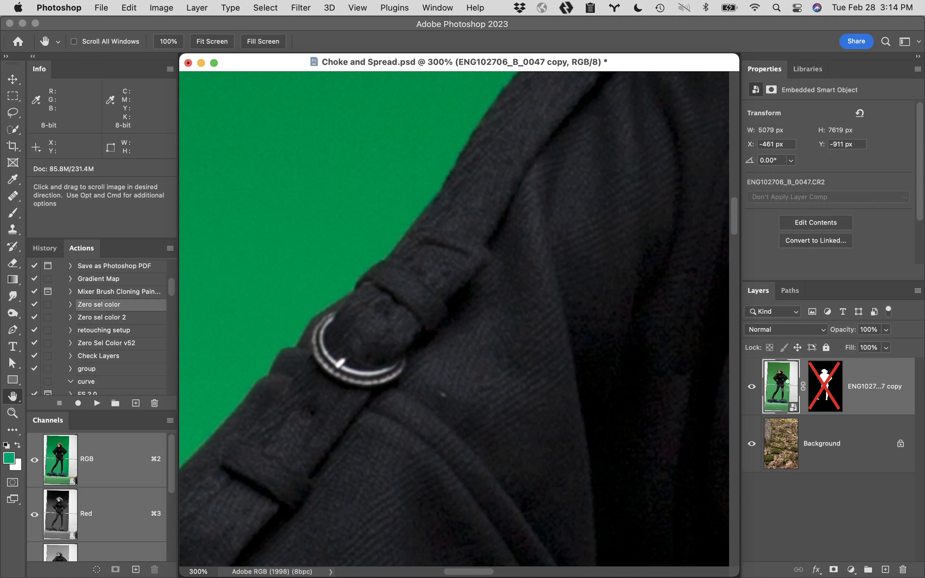
pyautogui.doubleClick(784, 387)
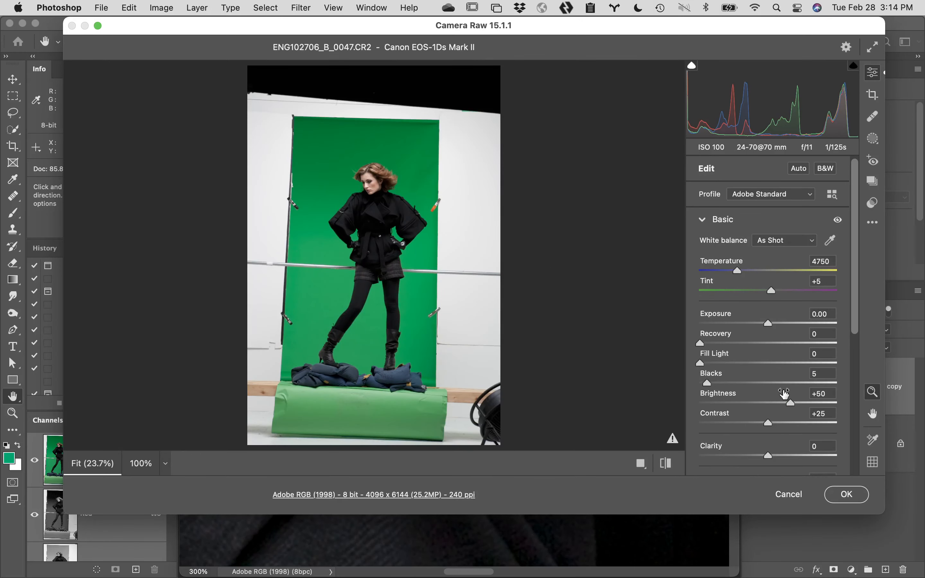
# - Examine the Basic, Optics and Detail settings of the raw photo and leave Camera Raw without applying changes
pyautogui.scroll(-3, 784, 393)
pyautogui.scroll(-2, 783, 394)
pyautogui.scroll(5, 784, 393)
pyautogui.click(703, 220)
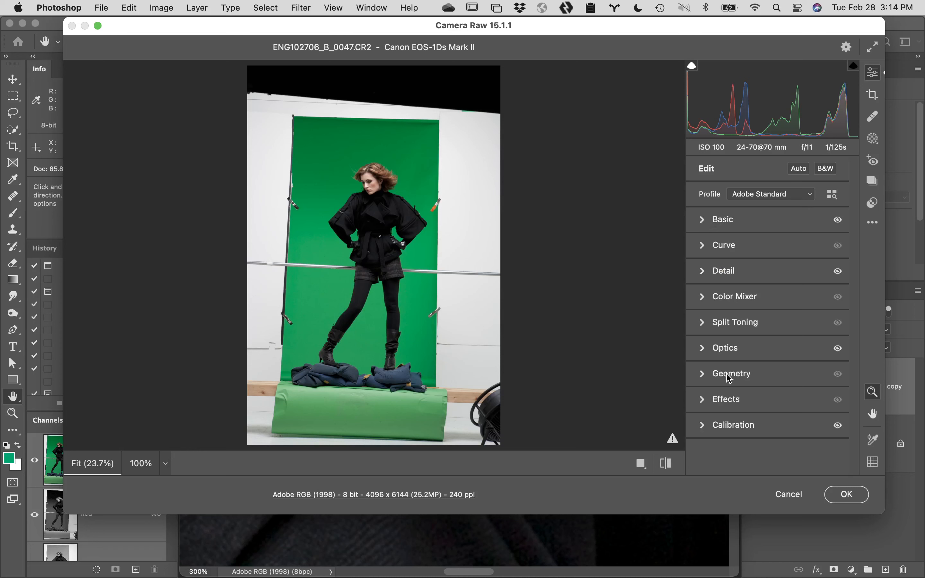
pyautogui.click(703, 348)
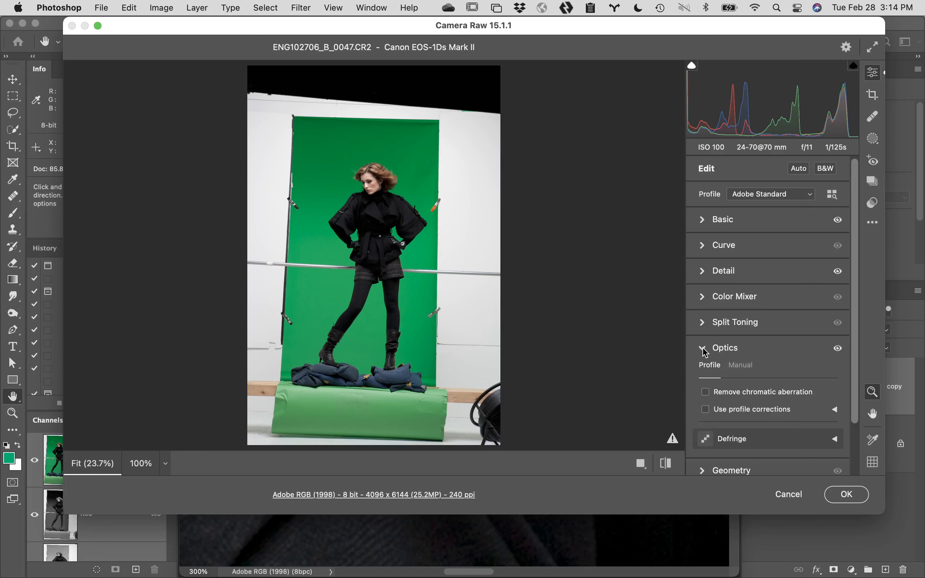
pyautogui.scroll(-3, 785, 367)
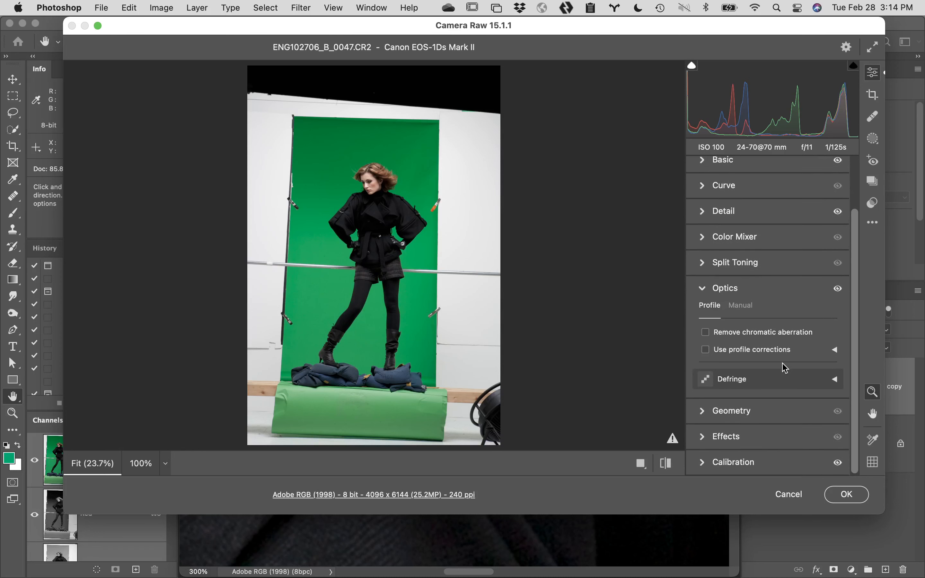
pyautogui.scroll(2, 786, 368)
pyautogui.click(703, 340)
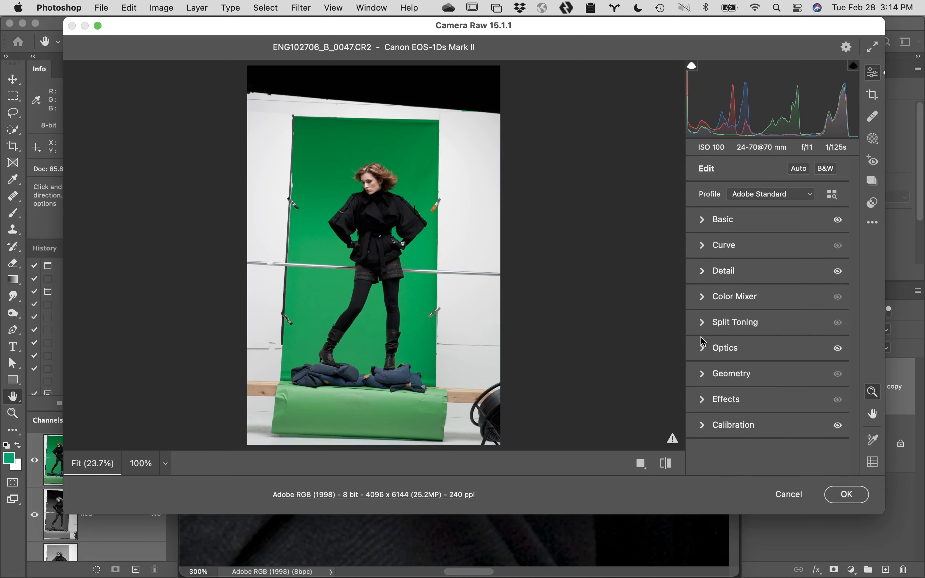
pyautogui.click(705, 273)
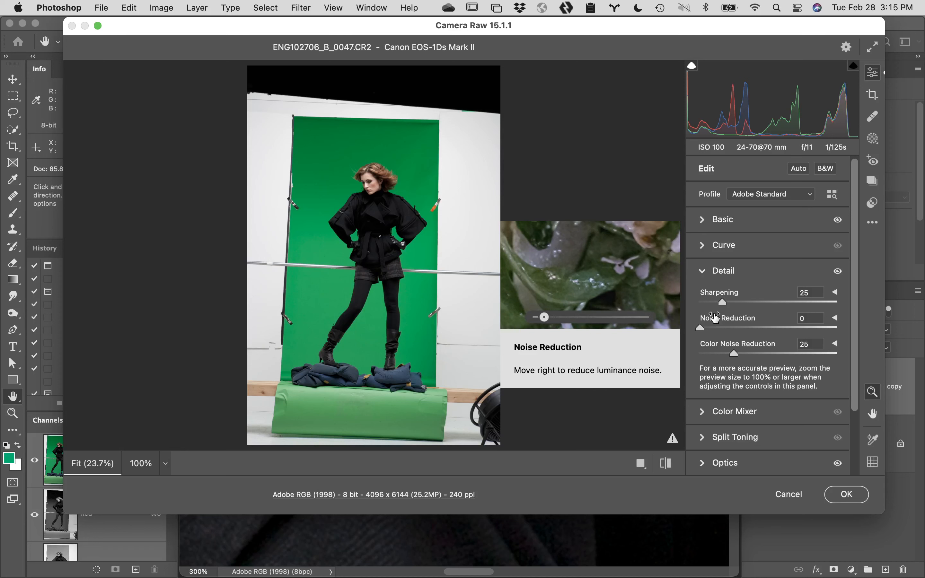
pyautogui.click(790, 497)
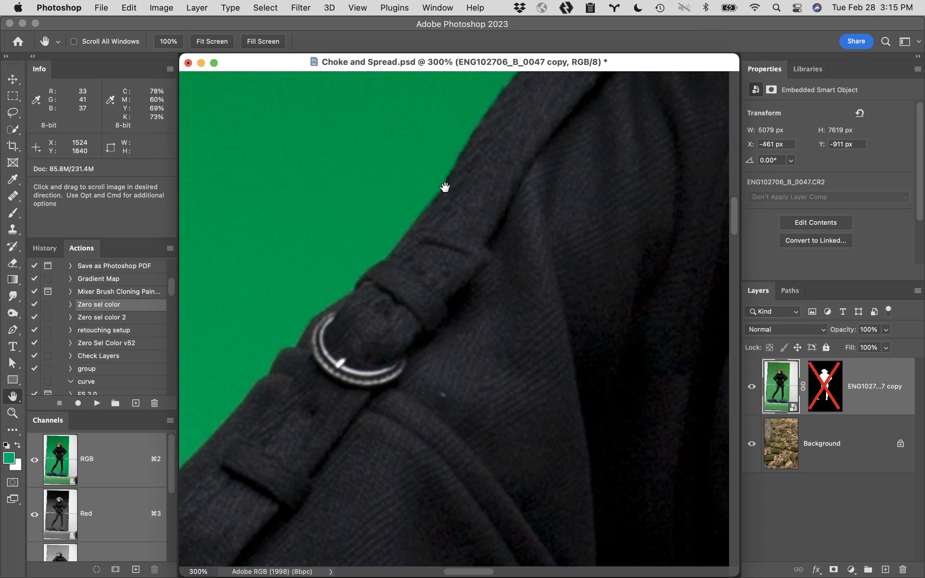
# - Compare the coat's shoulder edge close up against the green backdrop and with the layer mask re-enabled
pyautogui.keyDown('super'); pyautogui.click(450, 198); pyautogui.keyUp('super')
pyautogui.keyDown('super'); pyautogui.click(478, 261); pyautogui.keyUp('super')
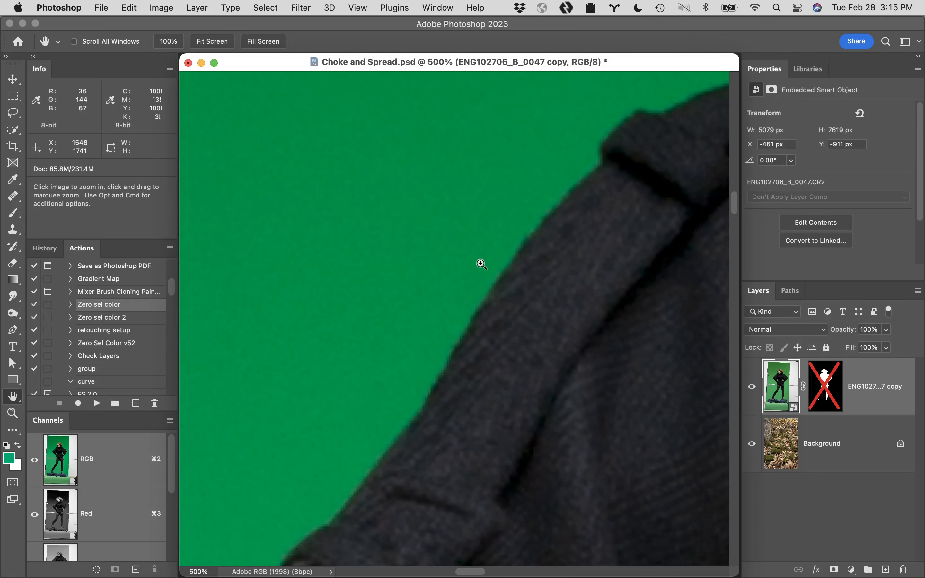
pyautogui.keyDown('super'); pyautogui.click(501, 306); pyautogui.keyUp('super')
pyautogui.keyDown('super'); pyautogui.click(496, 299); pyautogui.keyUp('super')
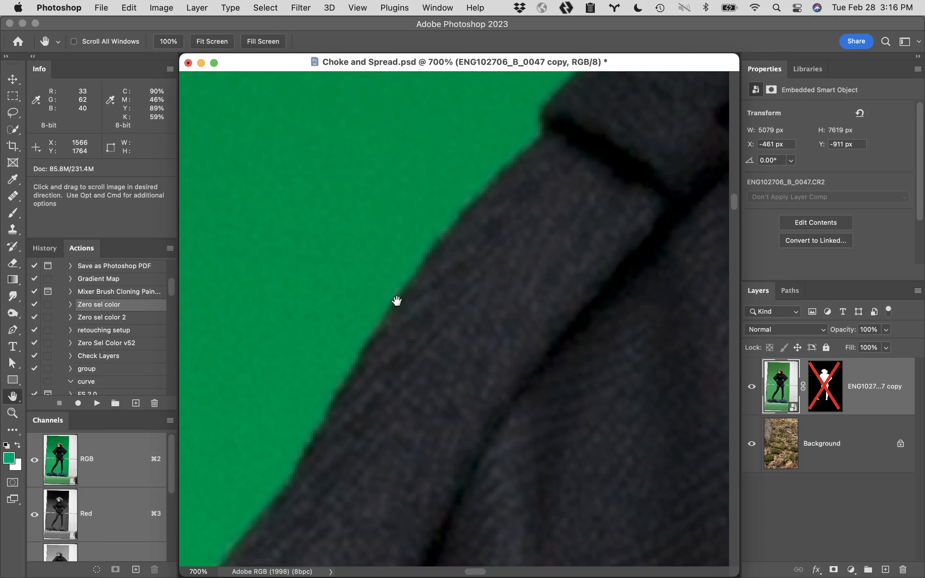
pyautogui.keyDown('shift'); pyautogui.click(824, 398); pyautogui.keyUp('shift')
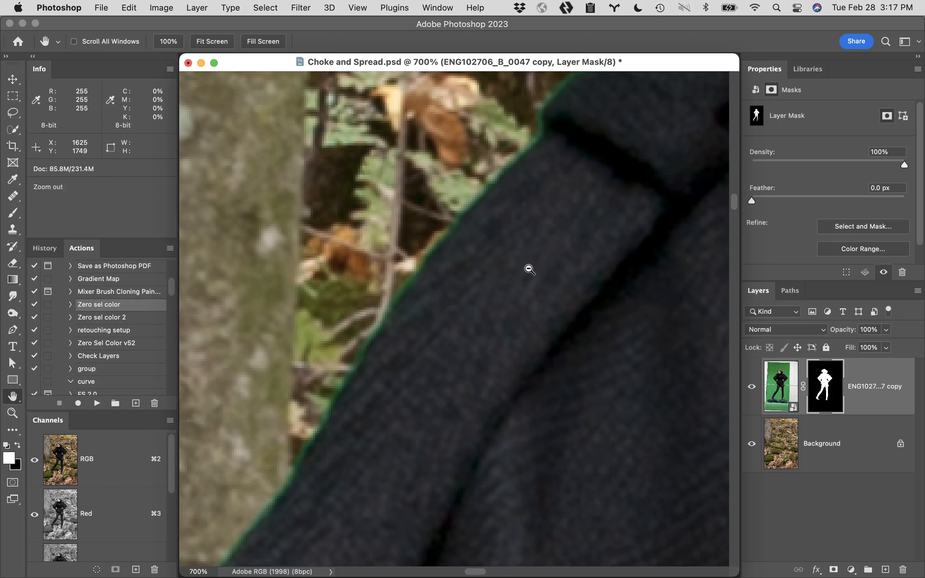
pyautogui.keyDown('alt'); pyautogui.click(455, 254); pyautogui.keyUp('alt')
pyautogui.keyDown('alt'); pyautogui.click(478, 283); pyautogui.keyUp('alt')
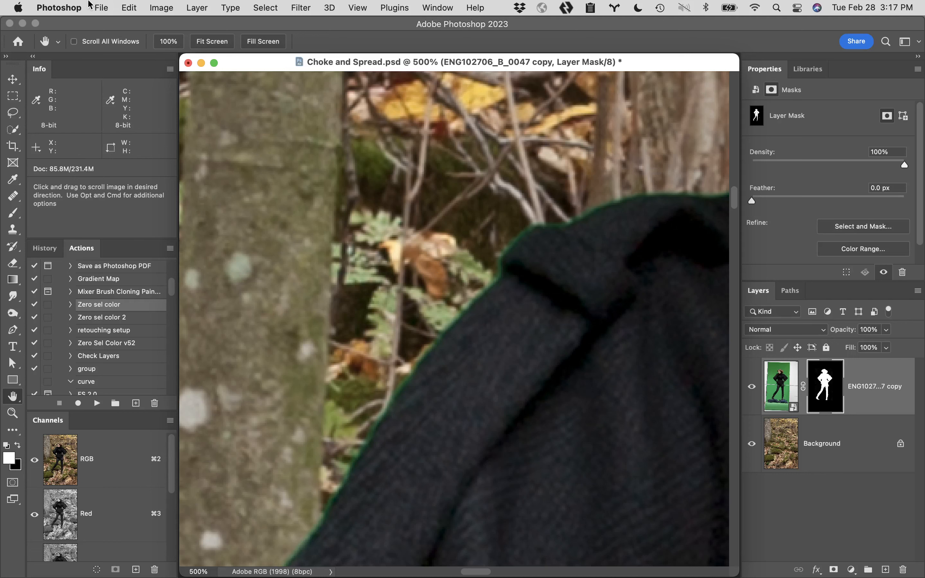
# - Create a new document 10 inches wide and 8 inches high at 300 pixels per inch with white background contents
pyautogui.click(98, 6)
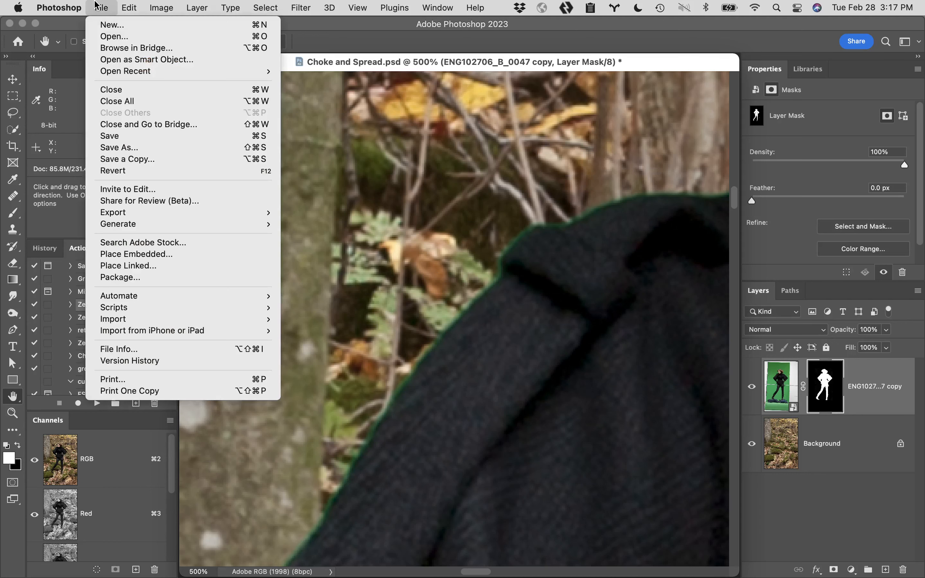
pyautogui.click(113, 25)
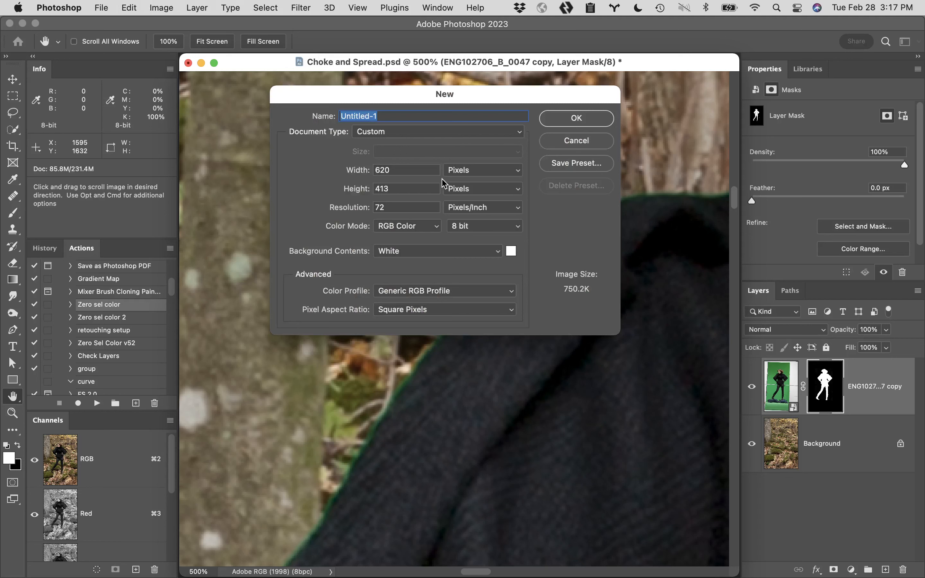
pyautogui.click(482, 170)
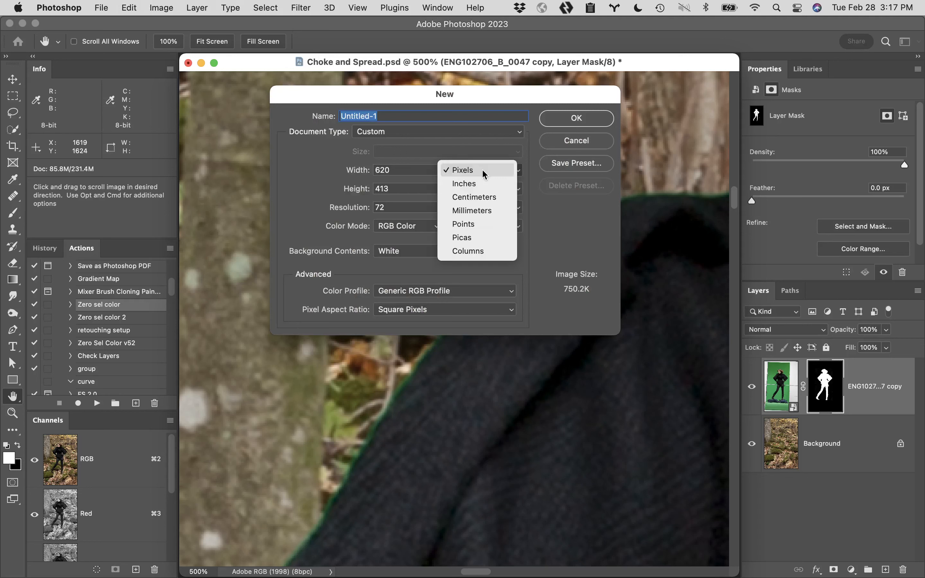
pyautogui.click(485, 188)
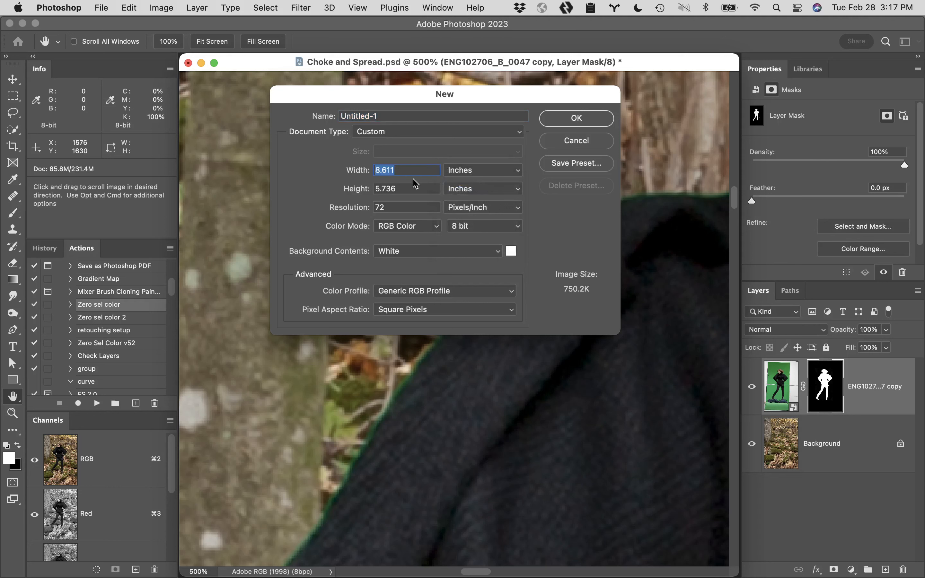
pyautogui.write('19')
pyautogui.press('Tab')
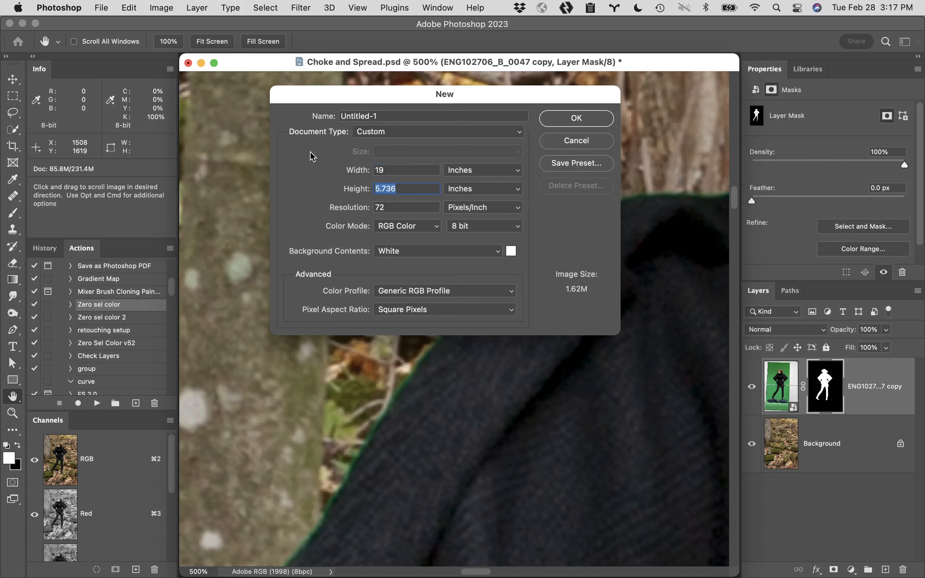
pyautogui.hotkey('shift', 'Tab')
pyautogui.write('10')
pyautogui.press('Tab')
pyautogui.write('8')
pyautogui.press('Tab')
pyautogui.write('300')
pyautogui.click(585, 123)
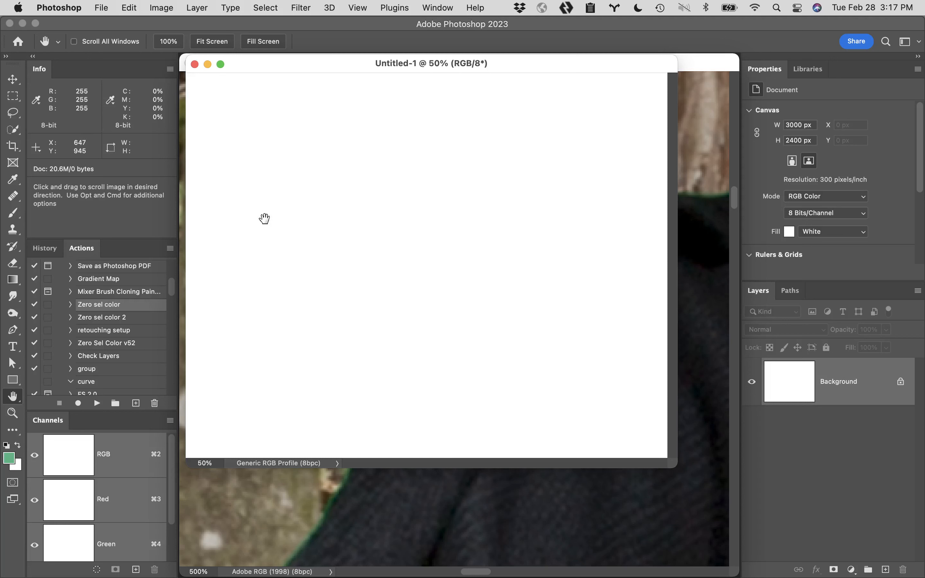
# - Fill a rectangular marquee of about 1189 by 938 px near the middle of the canvas with black and clear the selection
pyautogui.press('m')
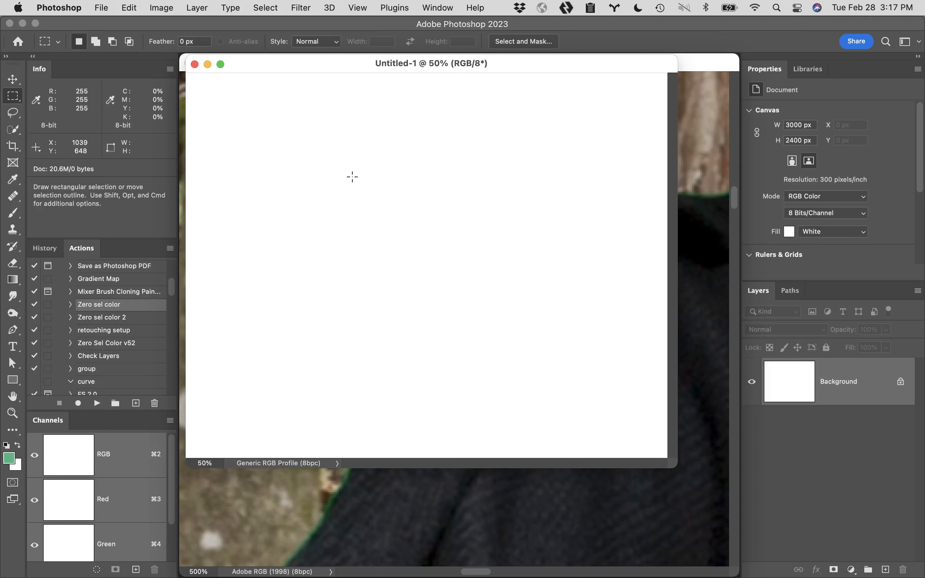
pyautogui.moveTo(353, 177); pyautogui.dragTo(543, 327)
pyautogui.press('d')
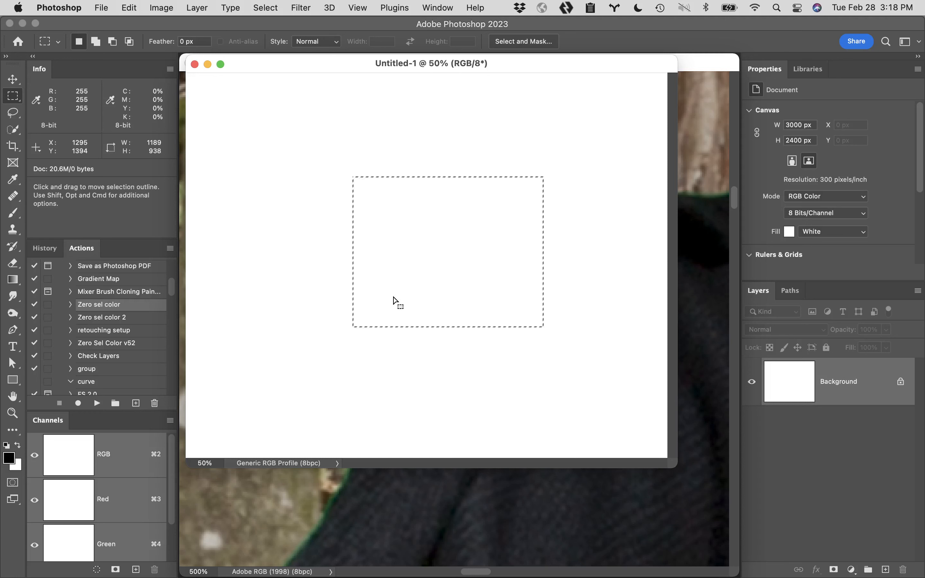
pyautogui.hotkey('alt', 'BackSpace')
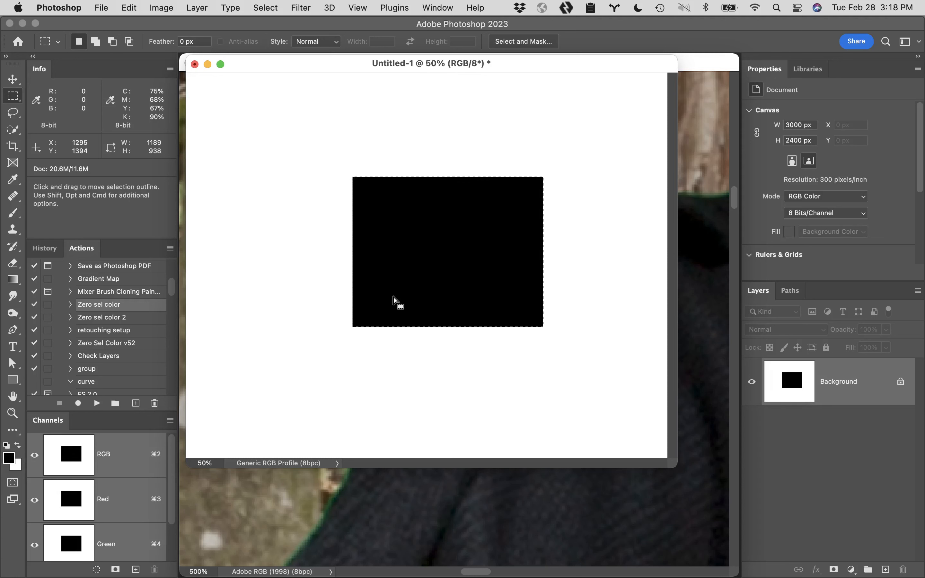
pyautogui.press('super+d')
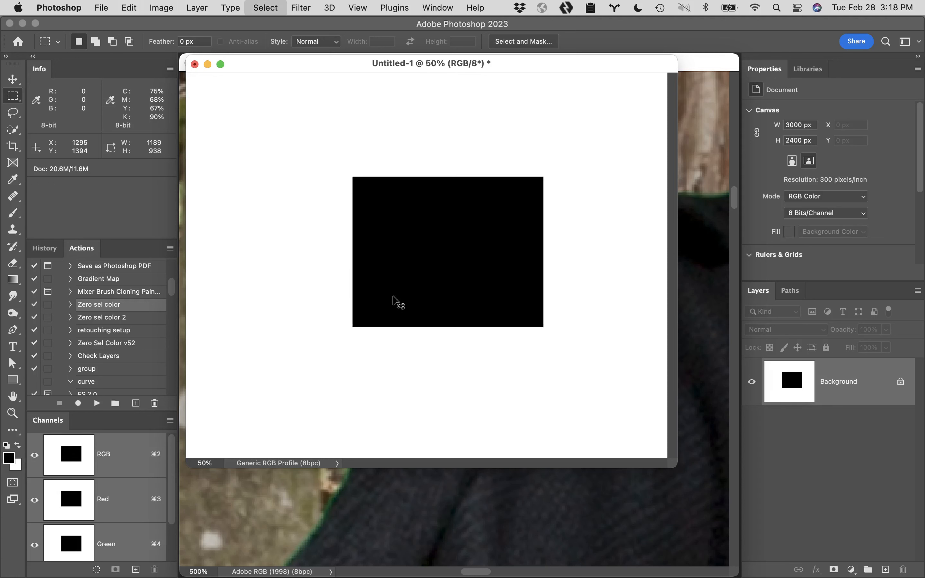
# - Show the rulers and place a horizontal and a vertical guide along the black rectangle's top and left edges
pyautogui.press('z')
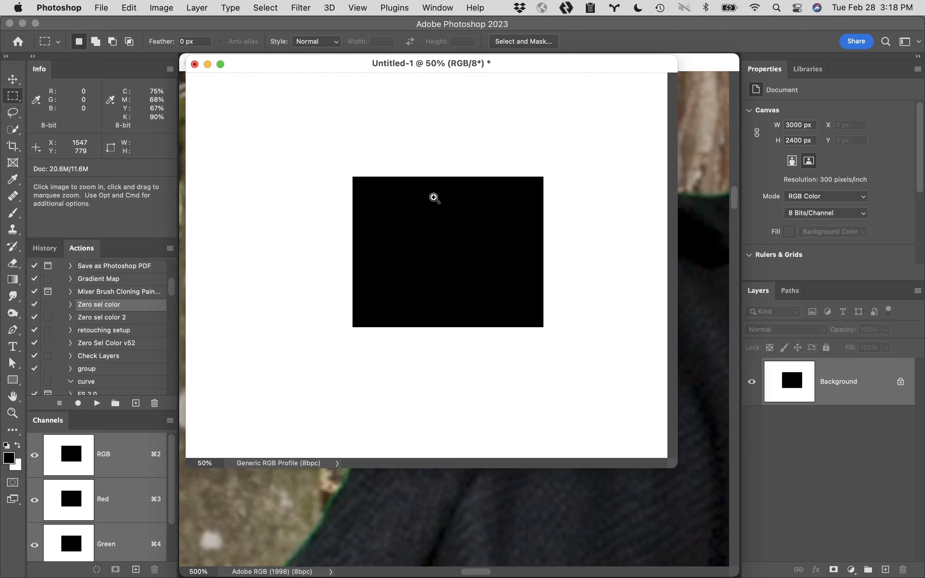
pyautogui.click(428, 249)
pyautogui.click(416, 259)
pyautogui.click(416, 259)
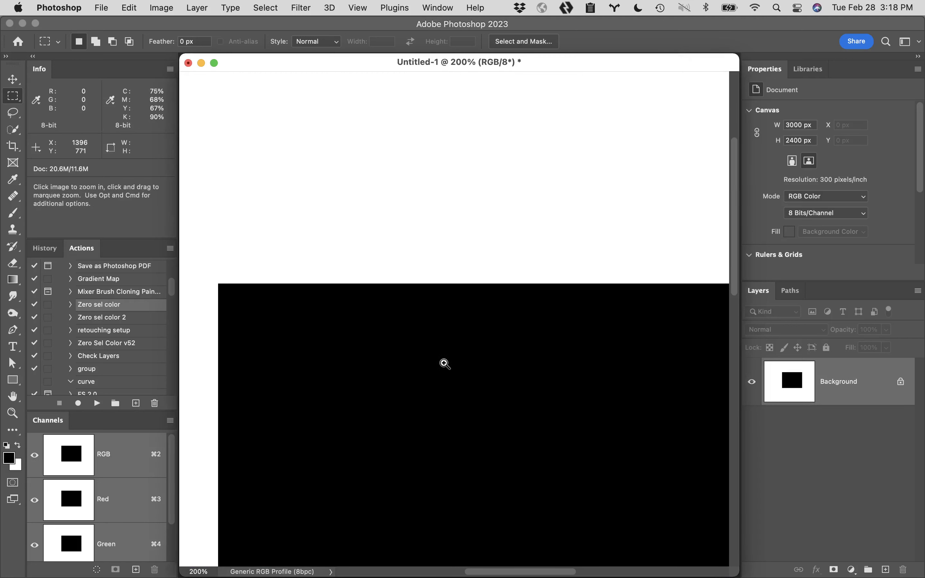
pyautogui.press('space')
pyautogui.moveTo(443, 318); pyautogui.dragTo(463, 255)
pyautogui.moveTo(475, 242); pyautogui.dragTo(482, 228)
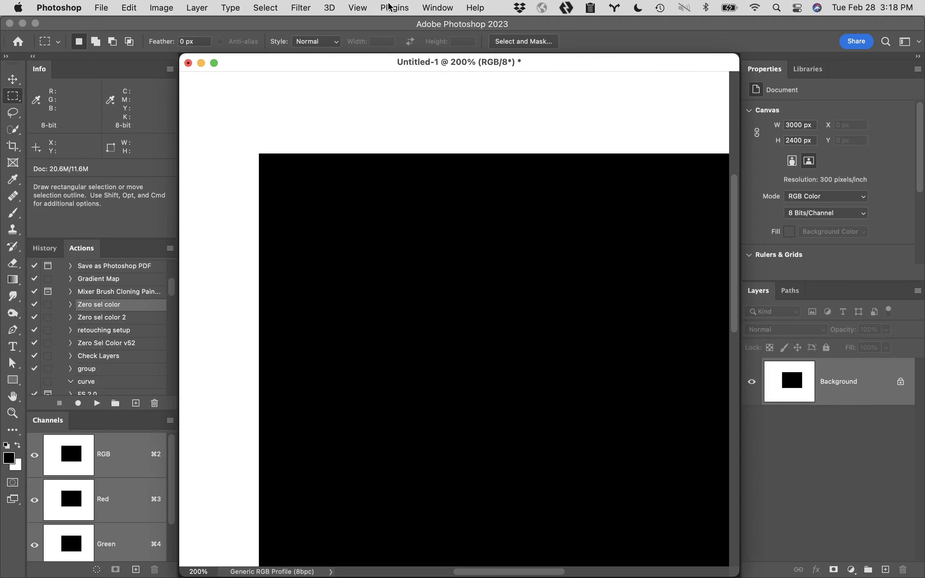
pyautogui.click(359, 8)
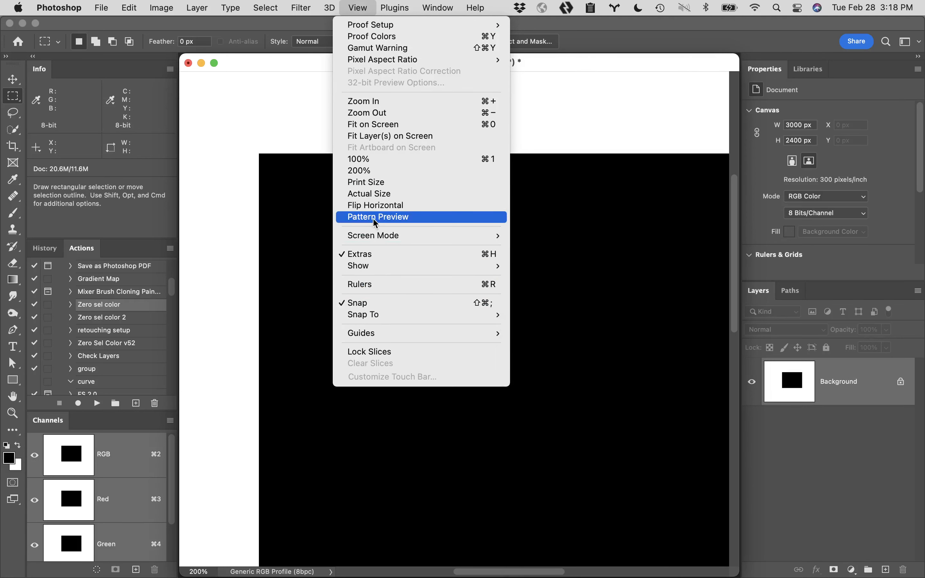
pyautogui.moveTo(373, 264)
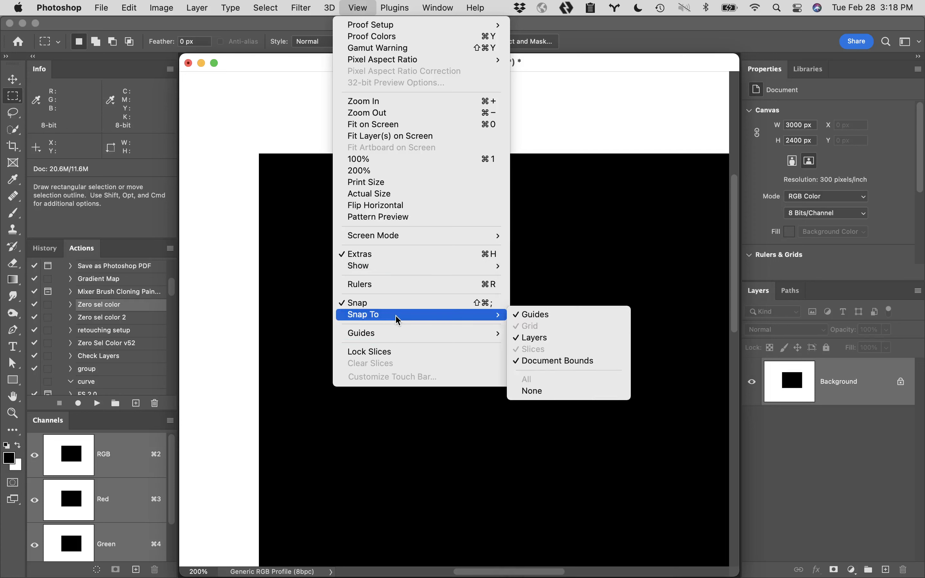
pyautogui.click(363, 285)
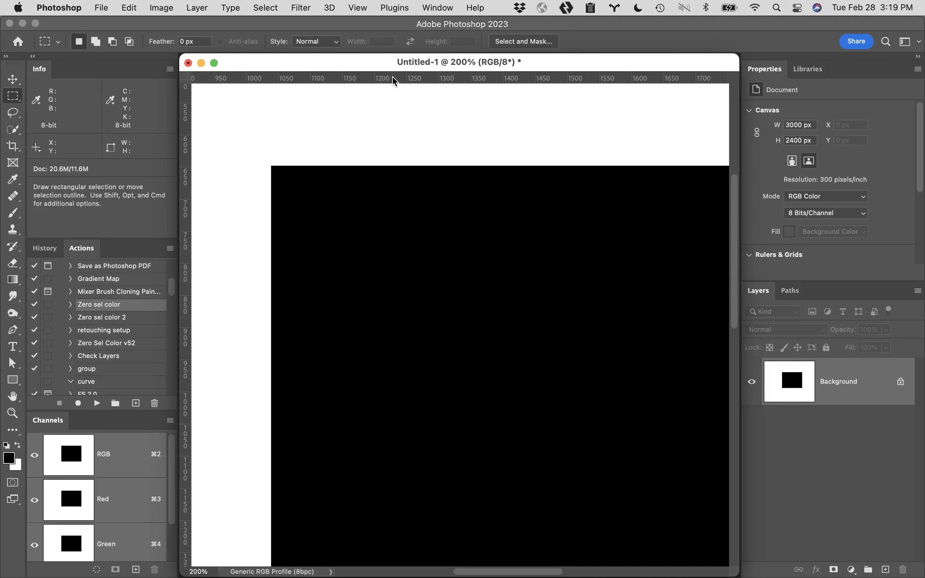
pyautogui.moveTo(396, 81); pyautogui.dragTo(362, 166)
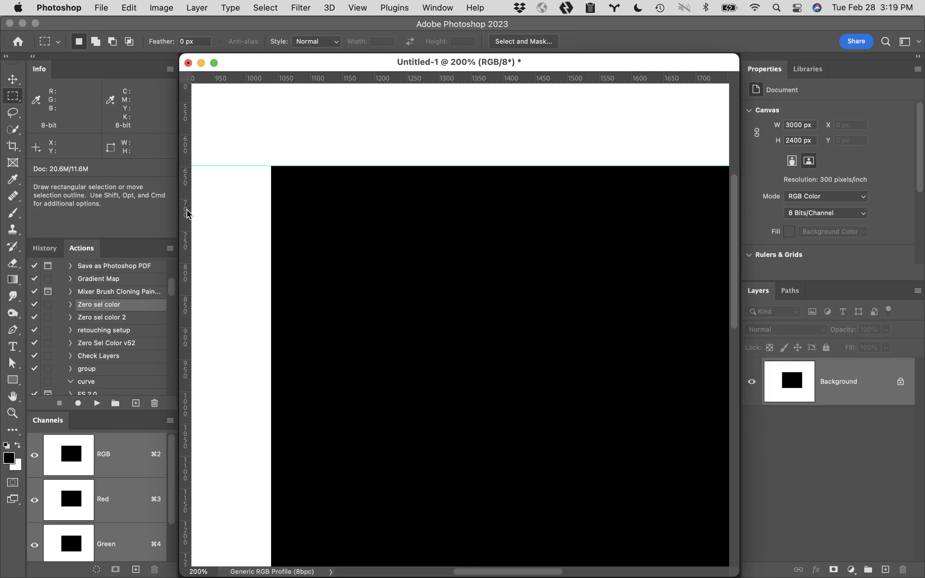
pyautogui.moveTo(187, 214); pyautogui.dragTo(271, 222)
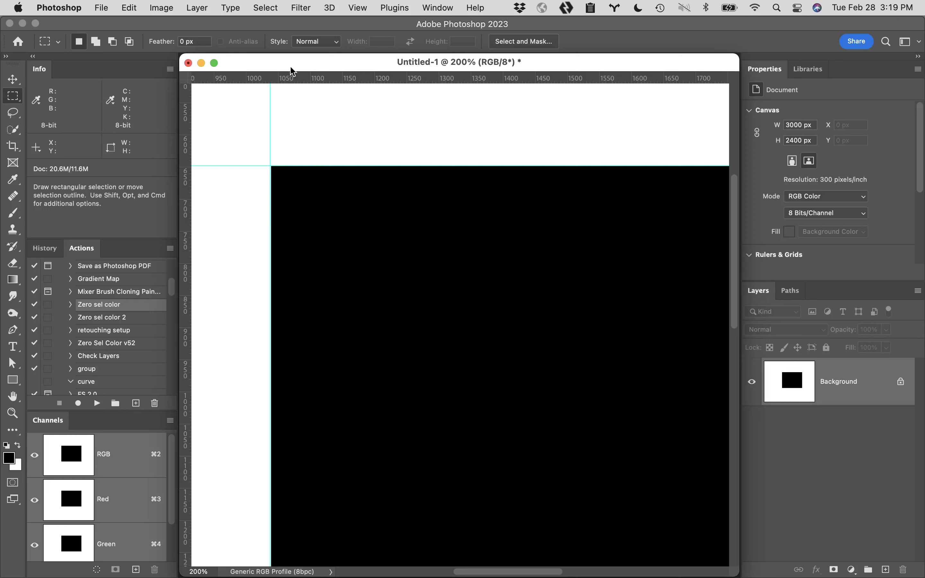
pyautogui.click(358, 8)
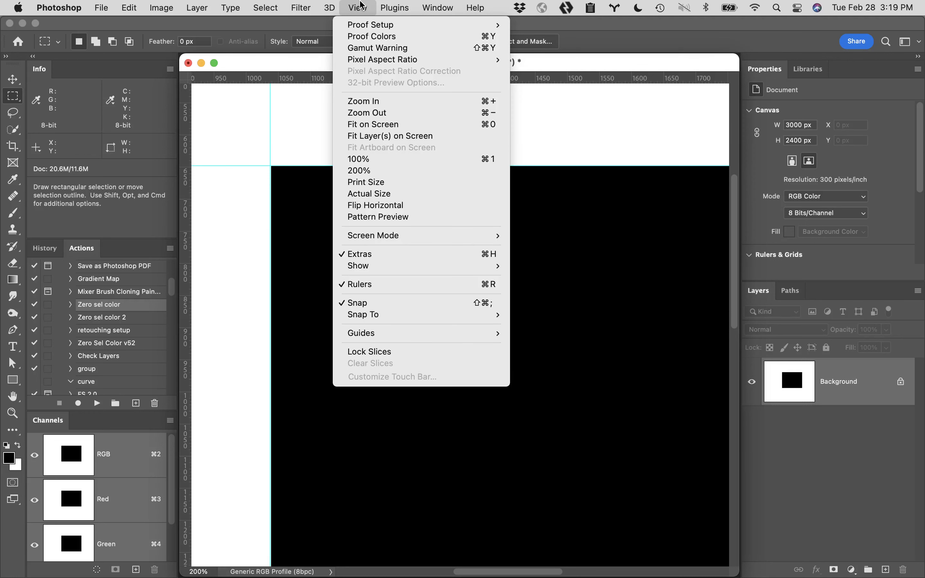
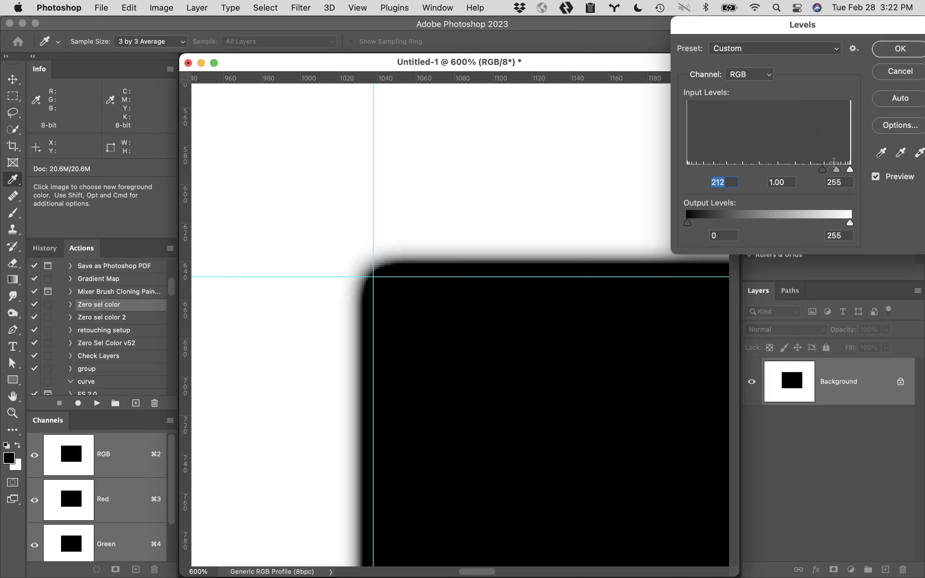
# - Tighten the rectangle's blurred edge with Levels input values of 115 for black and 149 for white, and close the test document without saving
pyautogui.moveTo(822, 170); pyautogui.dragTo(646, 171)
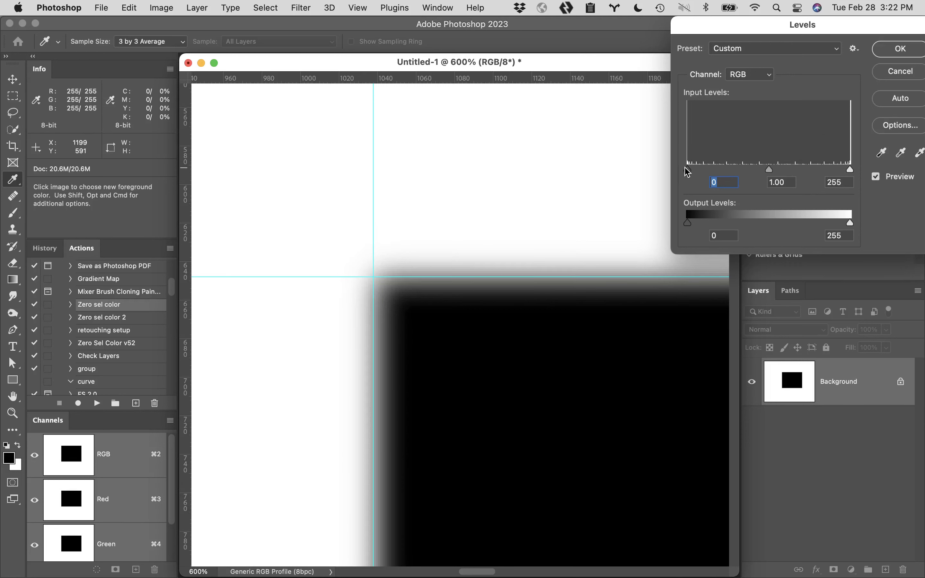
pyautogui.moveTo(689, 173); pyautogui.dragTo(748, 171)
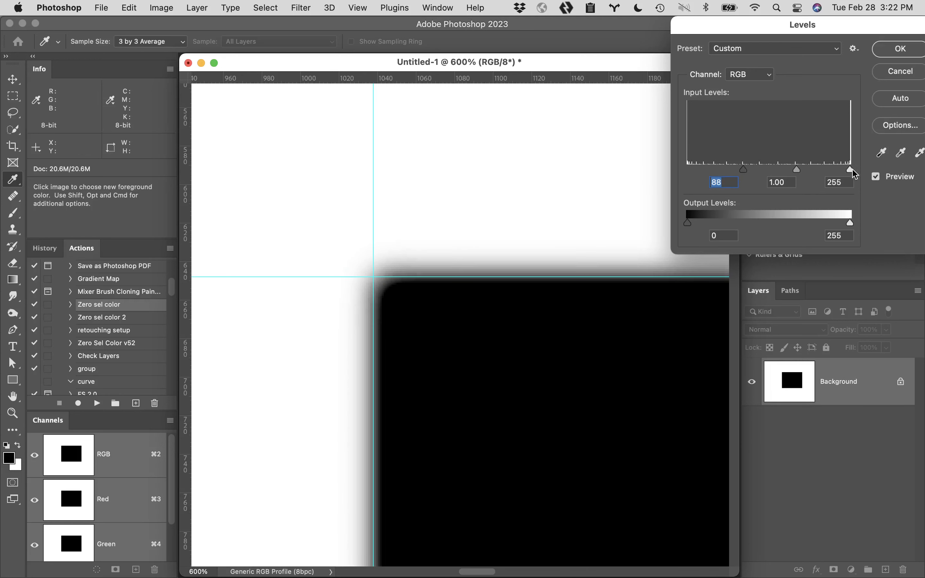
pyautogui.moveTo(852, 171); pyautogui.dragTo(784, 172)
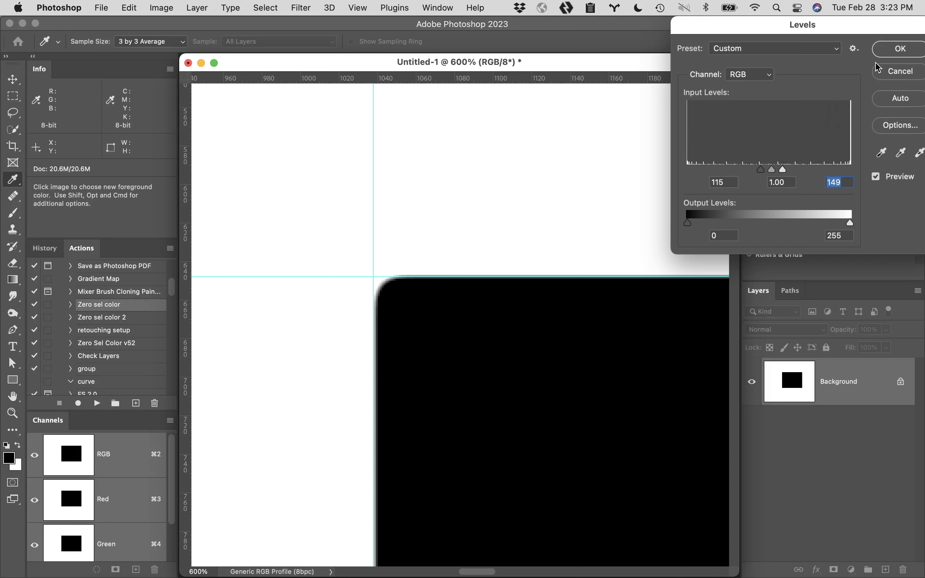
pyautogui.click(898, 57)
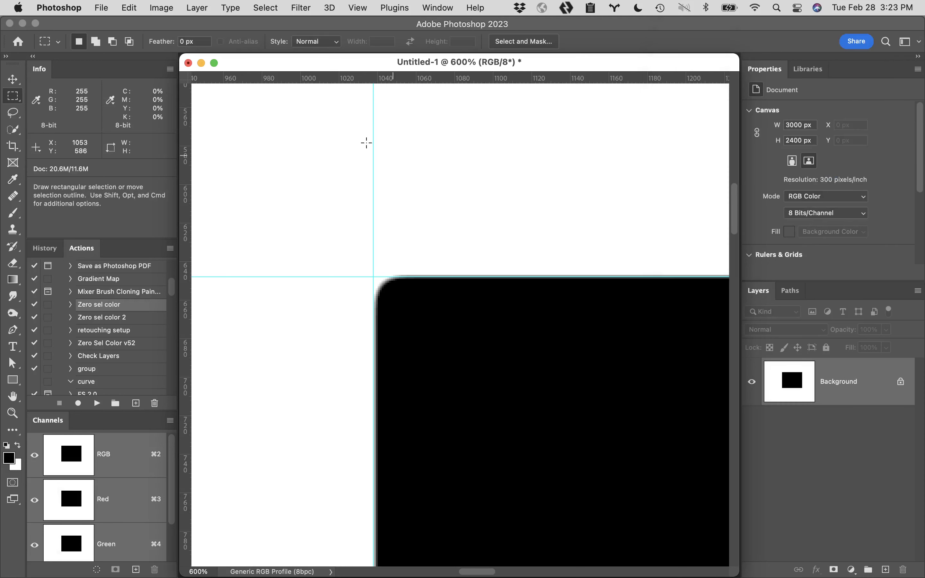
pyautogui.click(188, 63)
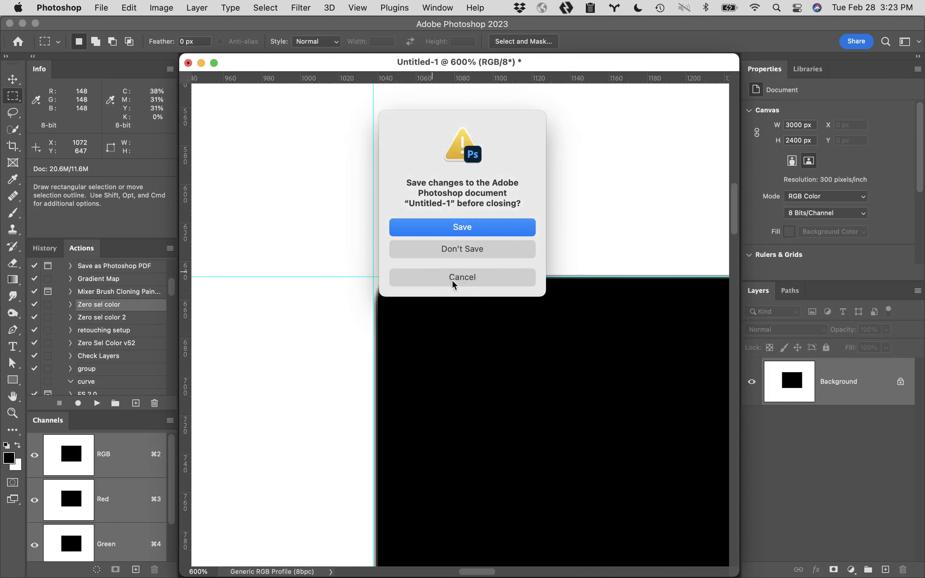
pyautogui.click(477, 253)
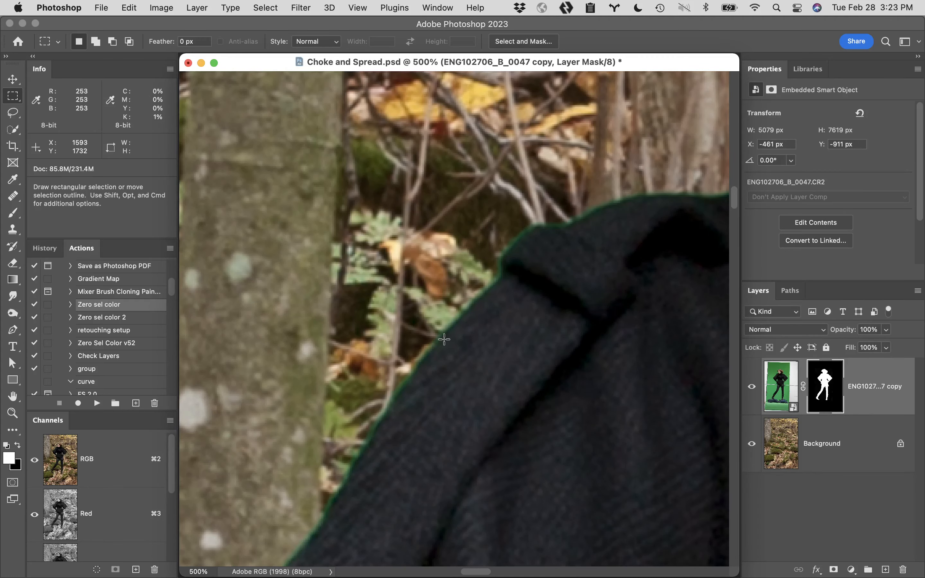
# - Create a full-document history snapshot of Choke and Spread.psd named "pre choke"
pyautogui.click(56, 249)
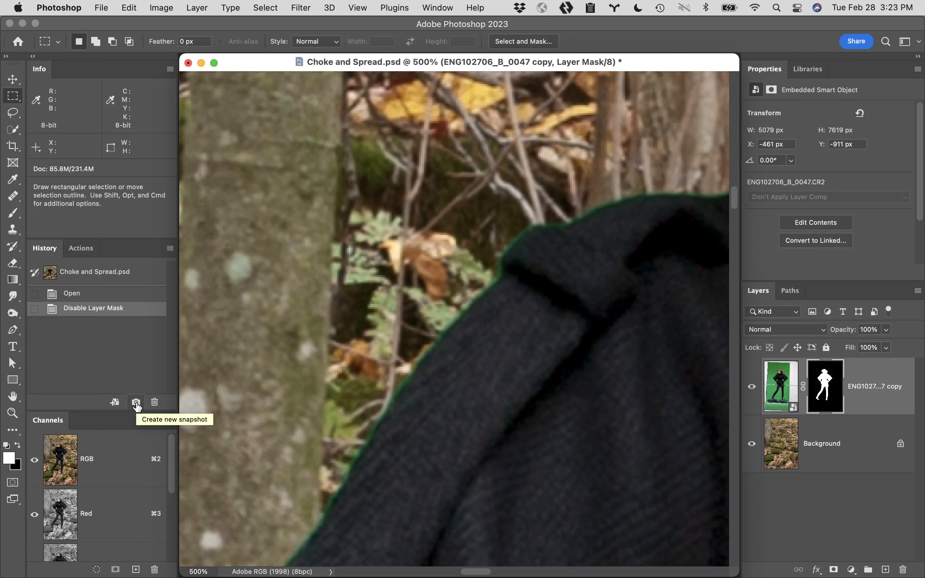
pyautogui.click(136, 402)
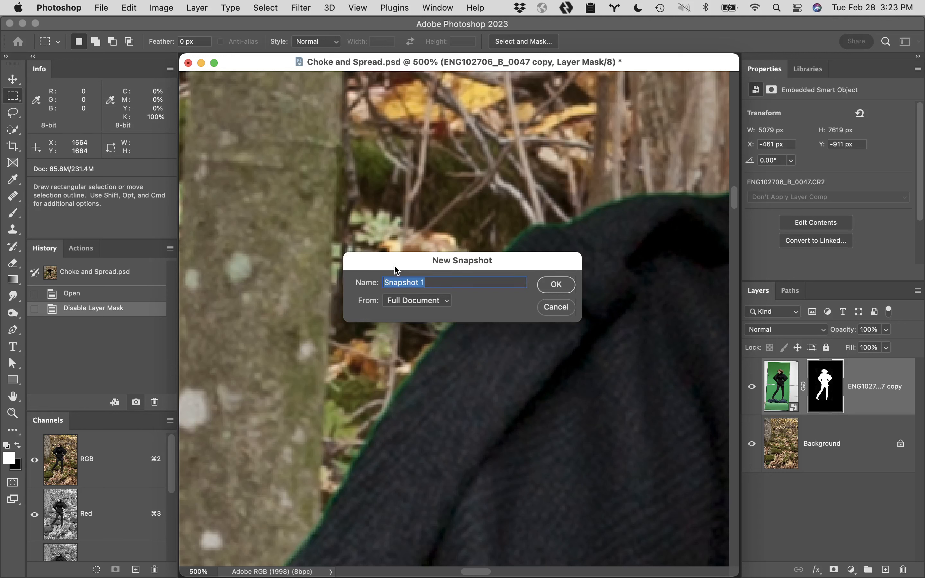
pyautogui.write('pre choke')
pyautogui.press('Return')
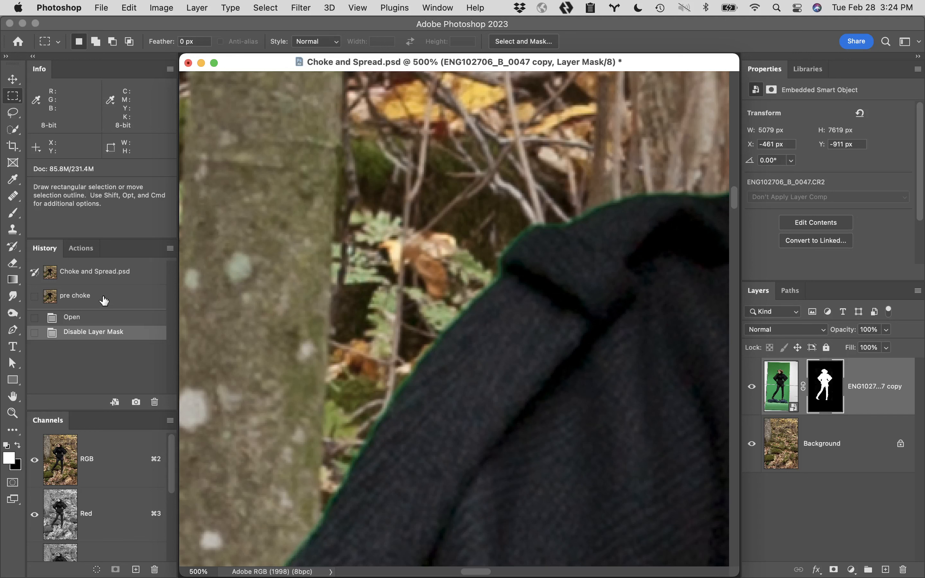
pyautogui.click(833, 390)
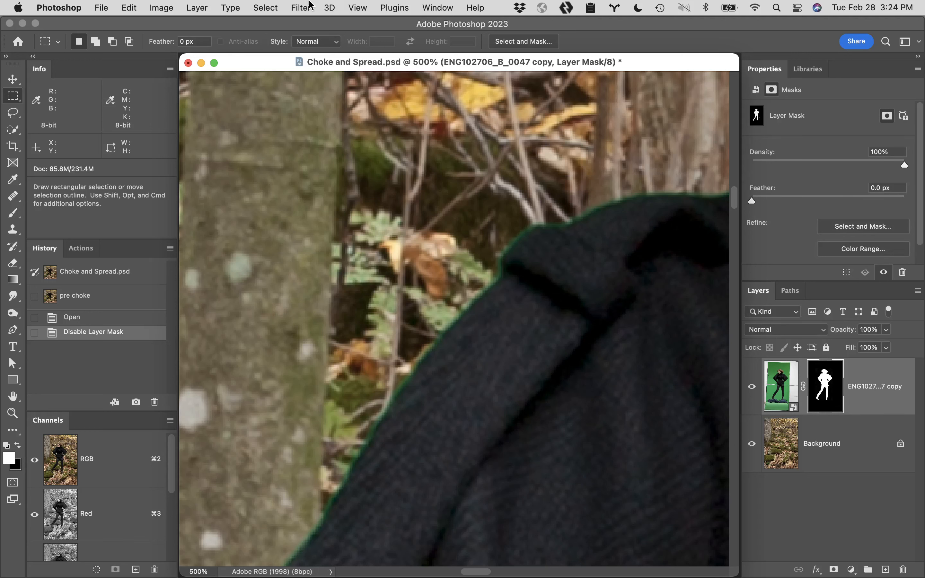
pyautogui.click(300, 5)
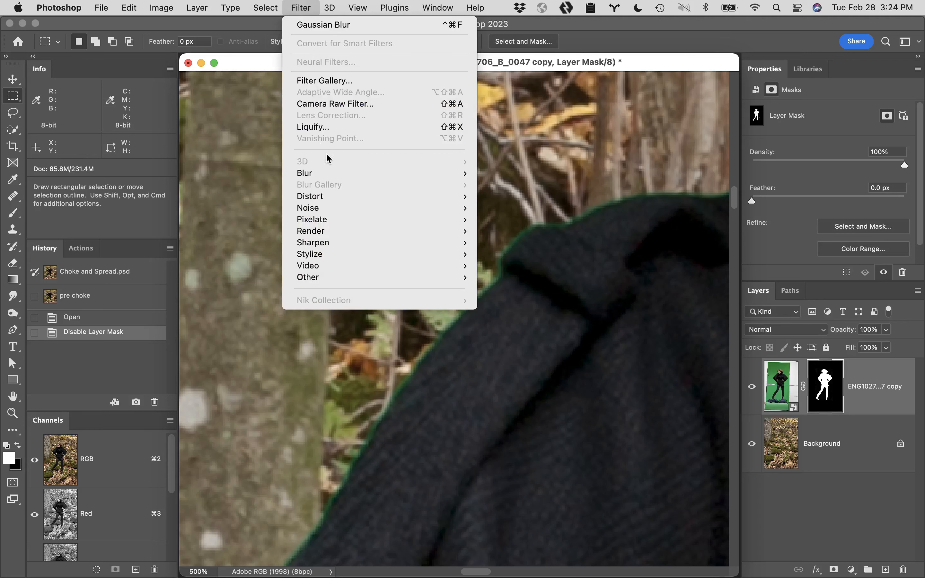
pyautogui.moveTo(337, 175)
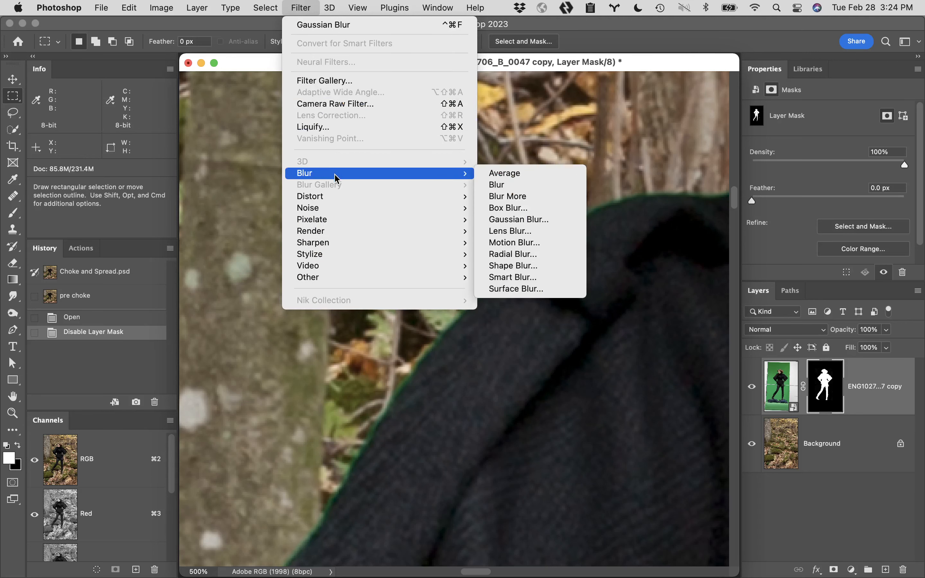
pyautogui.click(505, 221)
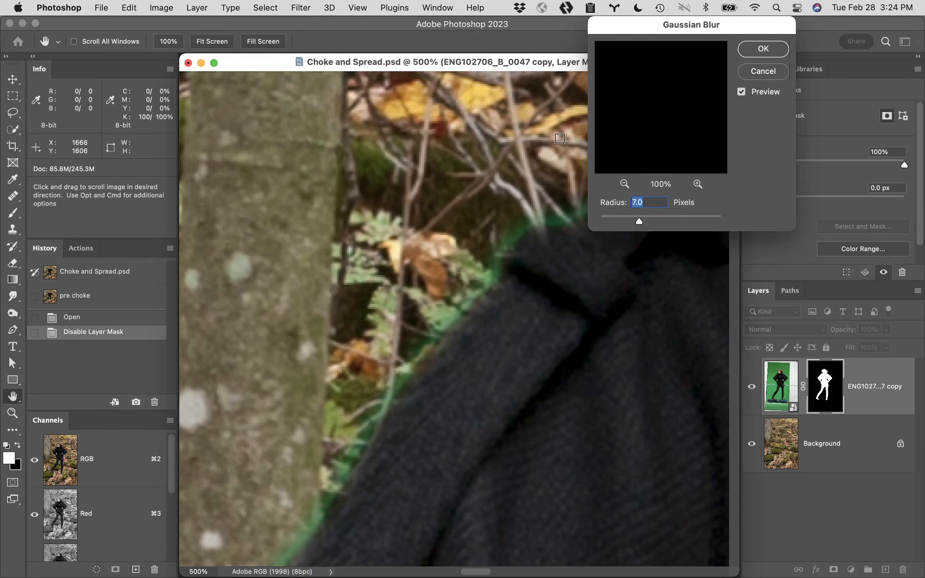
pyautogui.moveTo(629, 25); pyautogui.dragTo(747, 25)
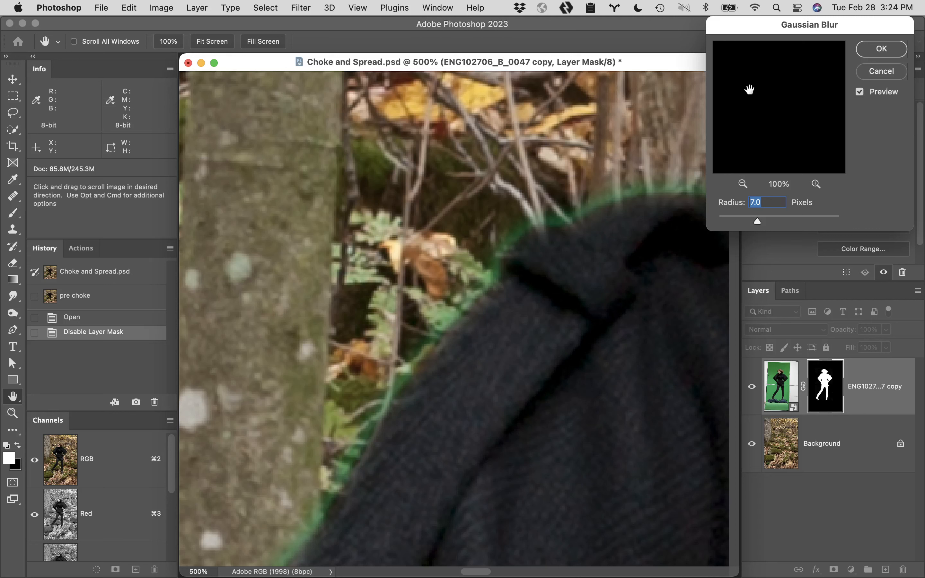
pyautogui.click(757, 221)
pyautogui.moveTo(731, 217); pyautogui.dragTo(723, 219)
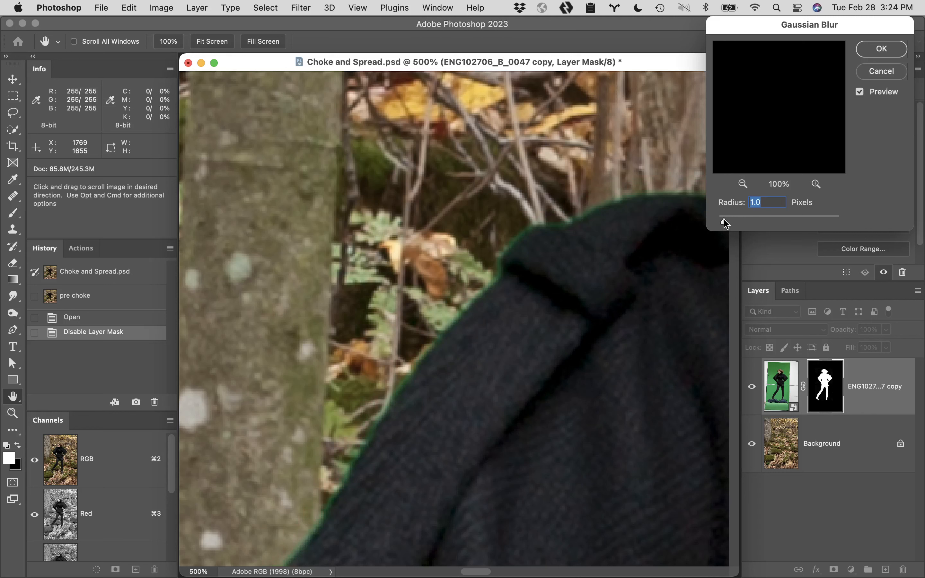
pyautogui.moveTo(724, 219); pyautogui.dragTo(731, 222)
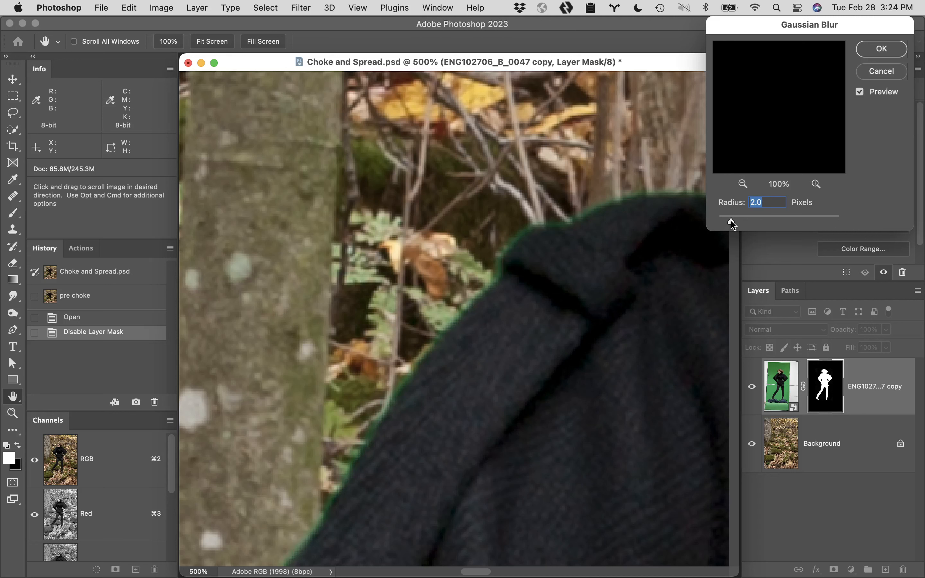
pyautogui.moveTo(731, 221); pyautogui.dragTo(732, 224)
pyautogui.click(882, 71)
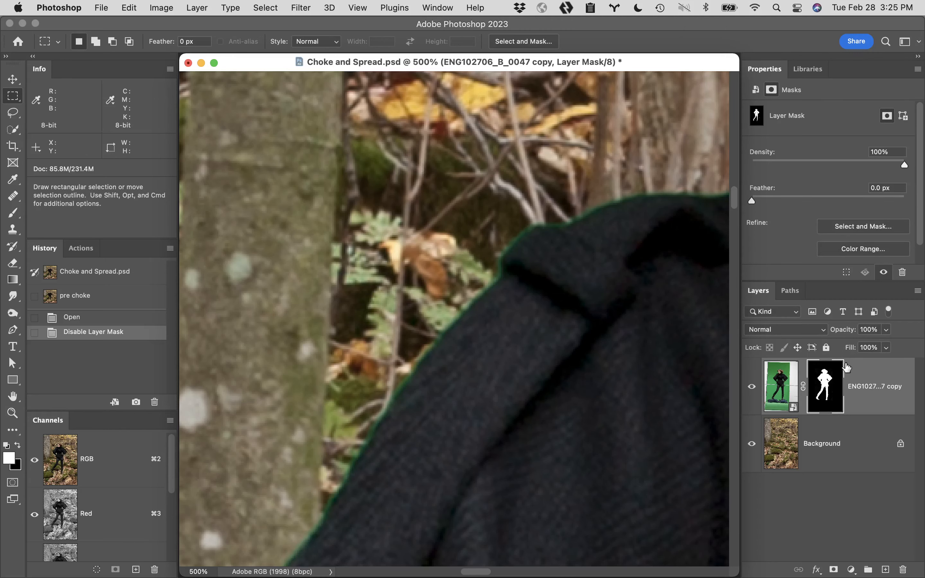
# - Apply a 2.0-pixel Gaussian Blur to the model's layer mask while viewing it alone, and return to the composite image
pyautogui.press('super+2')
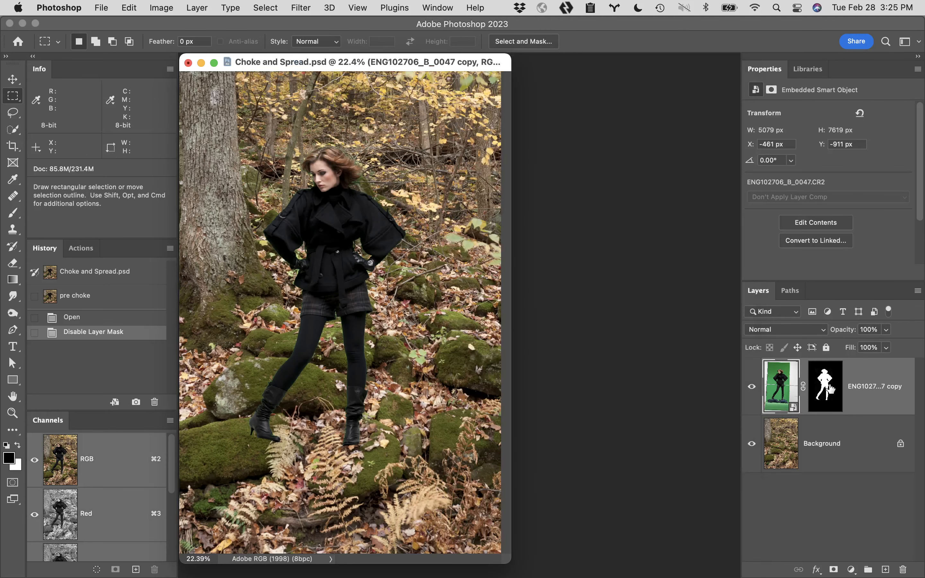
pyautogui.keyDown('alt'); pyautogui.click(830, 386); pyautogui.keyUp('alt')
pyautogui.press('super+space')
pyautogui.click(299, 227)
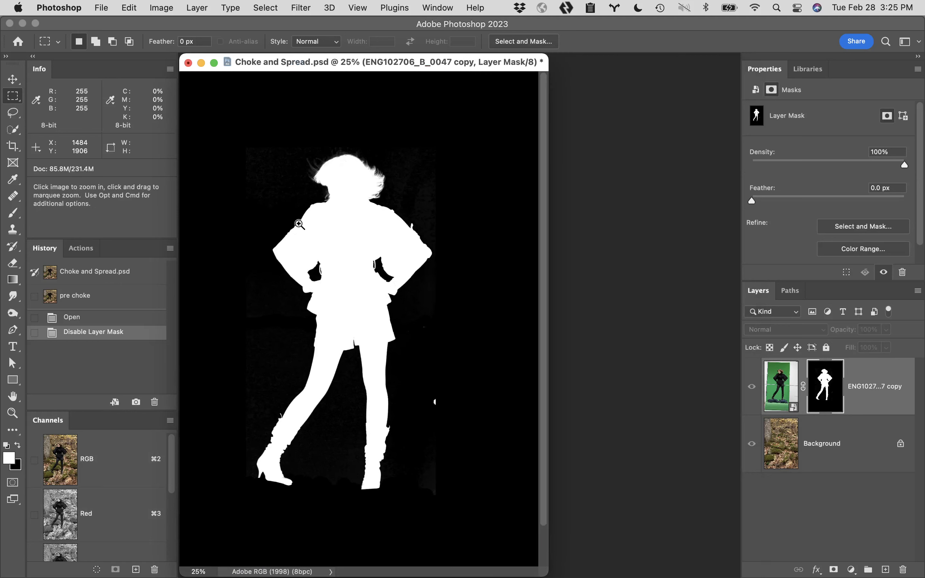
pyautogui.click(314, 231)
pyautogui.click(343, 254)
pyautogui.click(411, 344)
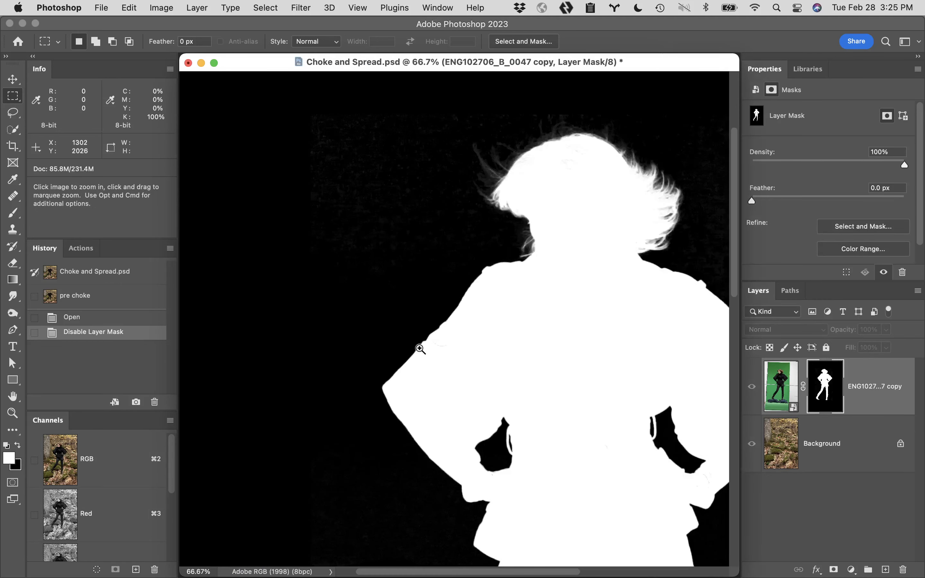
pyautogui.click(421, 350)
pyautogui.click(445, 279)
pyautogui.click(442, 263)
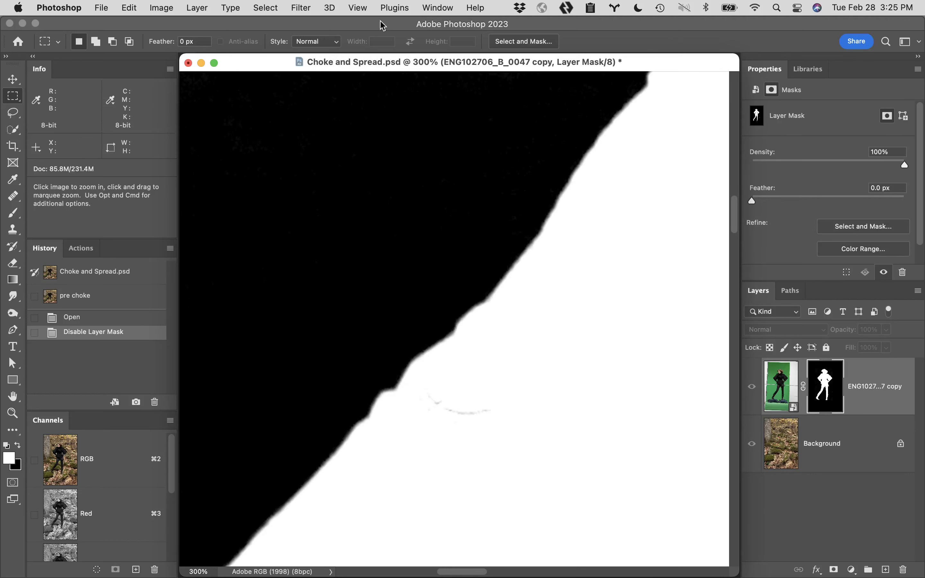
pyautogui.click(300, 6)
pyautogui.moveTo(323, 174)
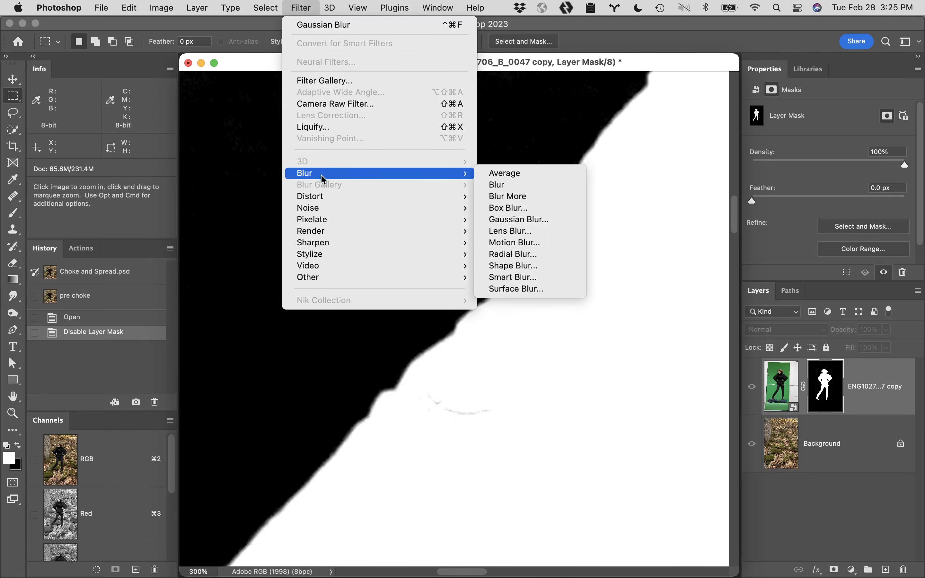
pyautogui.click(519, 219)
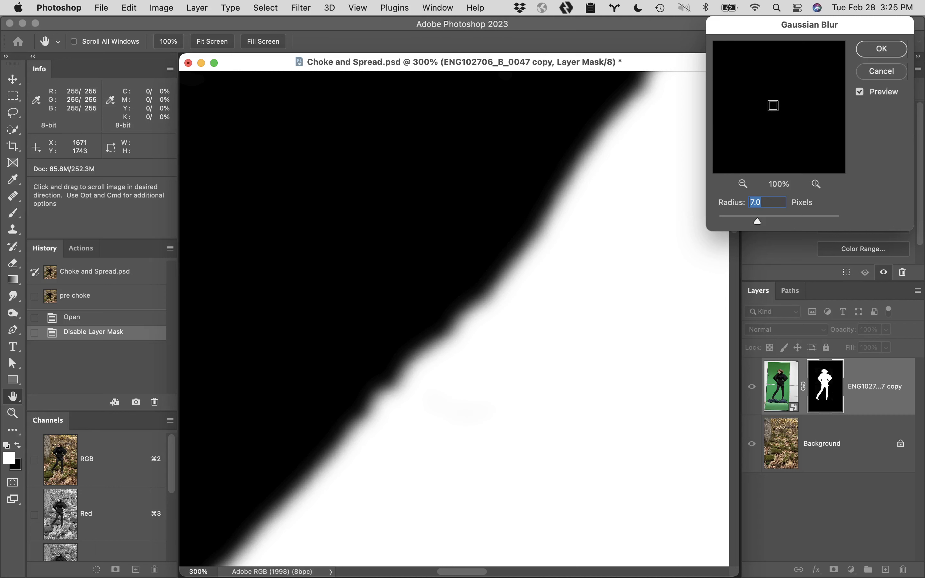
pyautogui.moveTo(759, 223); pyautogui.dragTo(730, 221)
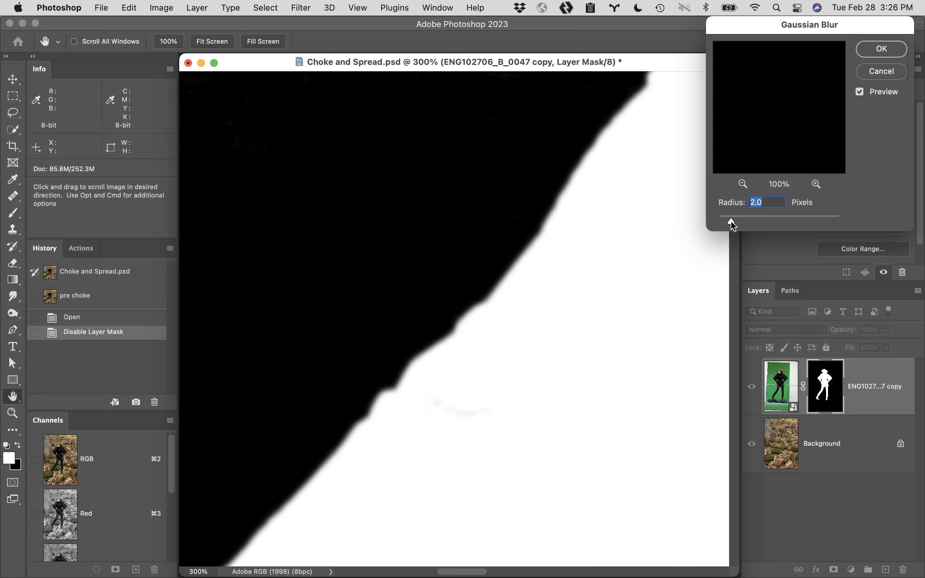
pyautogui.moveTo(731, 221)
pyautogui.mouseDown()
pyautogui.moveTo(739, 223)
pyautogui.moveTo(732, 223)
pyautogui.mouseUp()
pyautogui.click(892, 48)
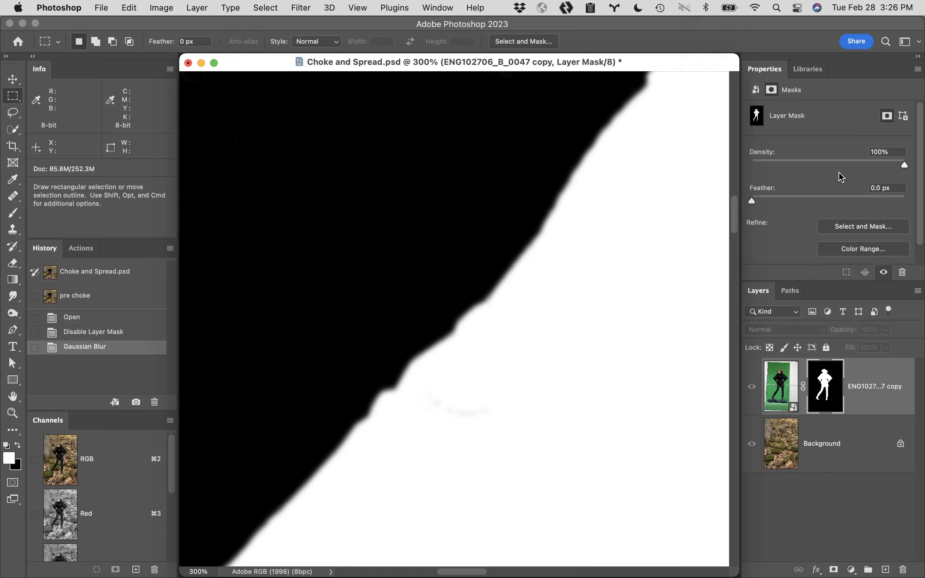
pyautogui.click(782, 388)
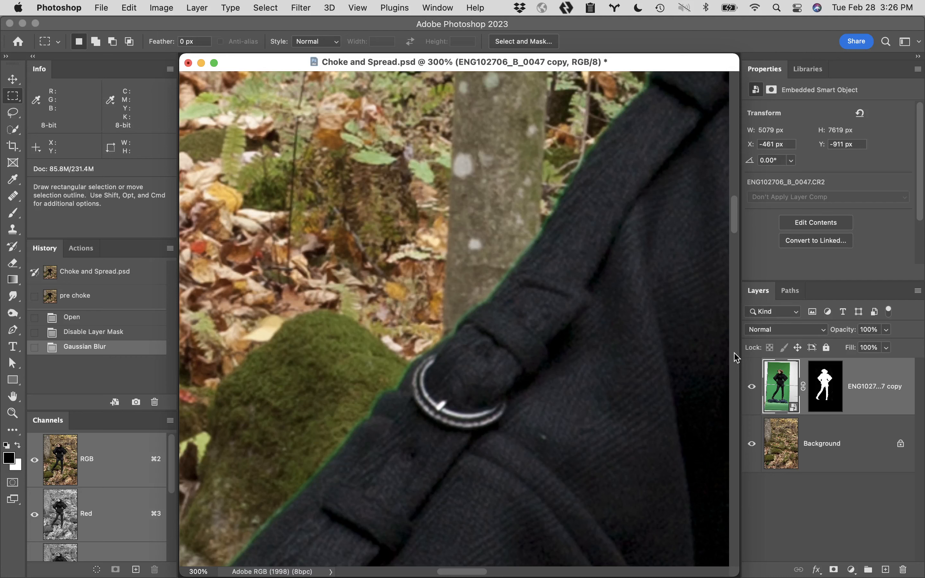
pyautogui.press('super+l')
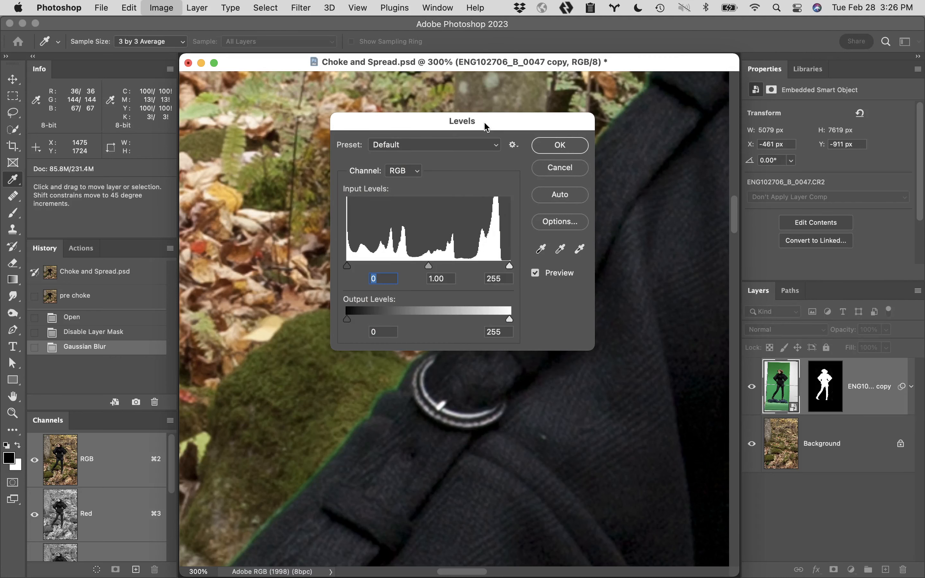
pyautogui.moveTo(486, 127); pyautogui.dragTo(850, 67)
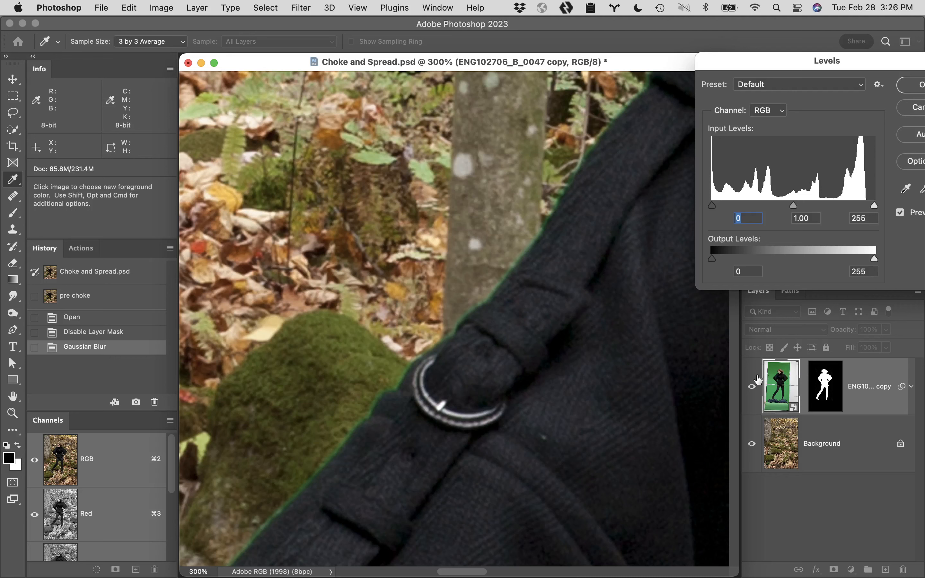
pyautogui.moveTo(883, 63); pyautogui.dragTo(400, 93)
pyautogui.click(442, 114)
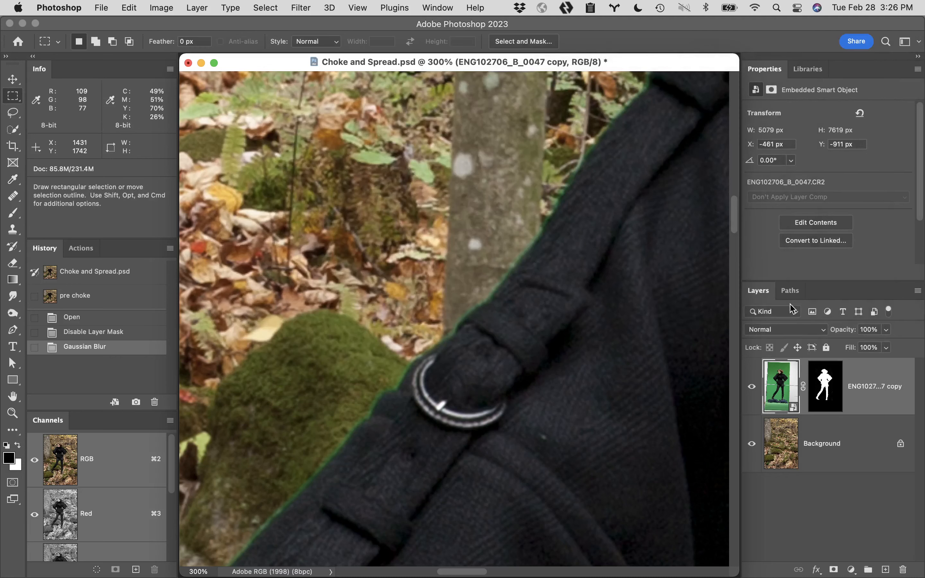
# - Choke the model's layer mask with Levels, using input values of 169 for black and 255 for white
pyautogui.click(824, 373)
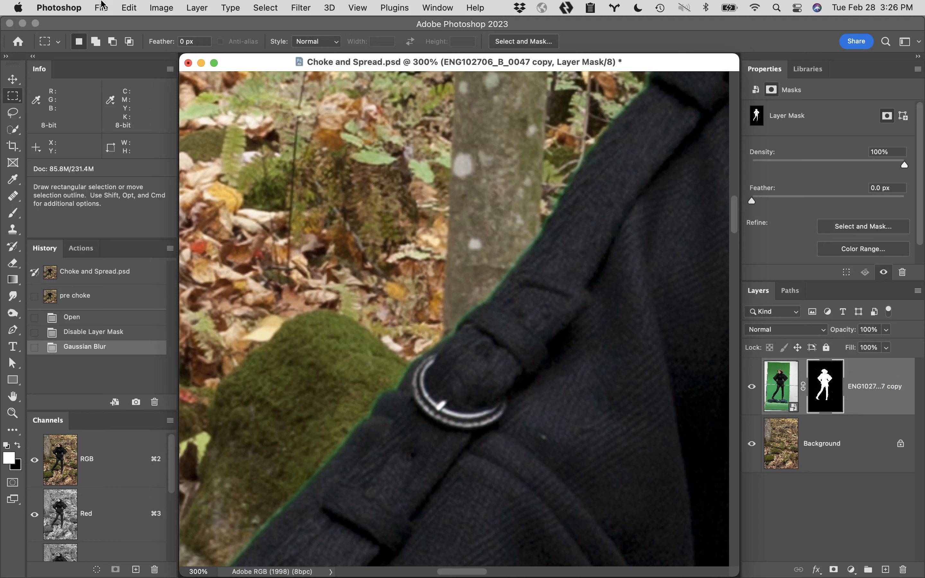
pyautogui.press('super+l')
pyautogui.moveTo(530, 120); pyautogui.dragTo(245, 35)
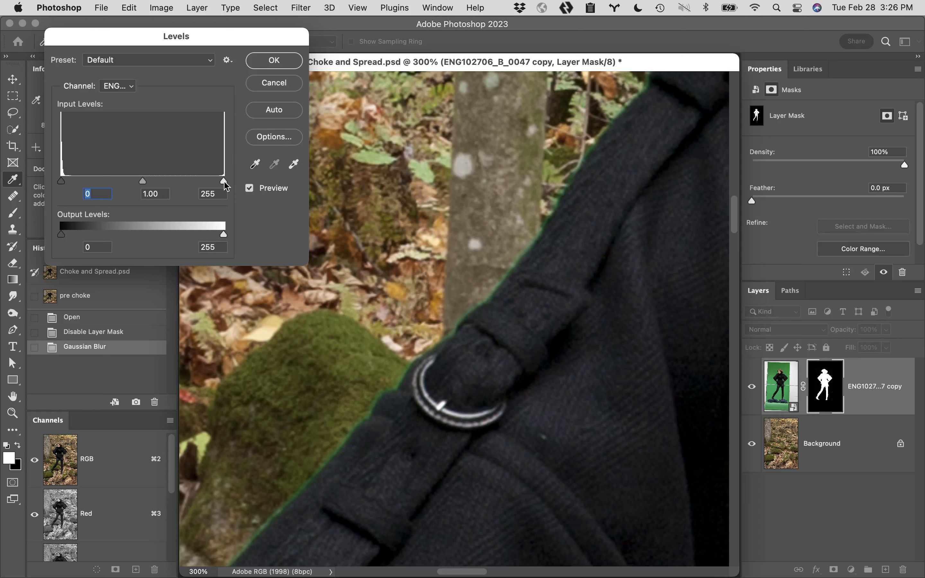
pyautogui.moveTo(225, 183); pyautogui.dragTo(141, 185)
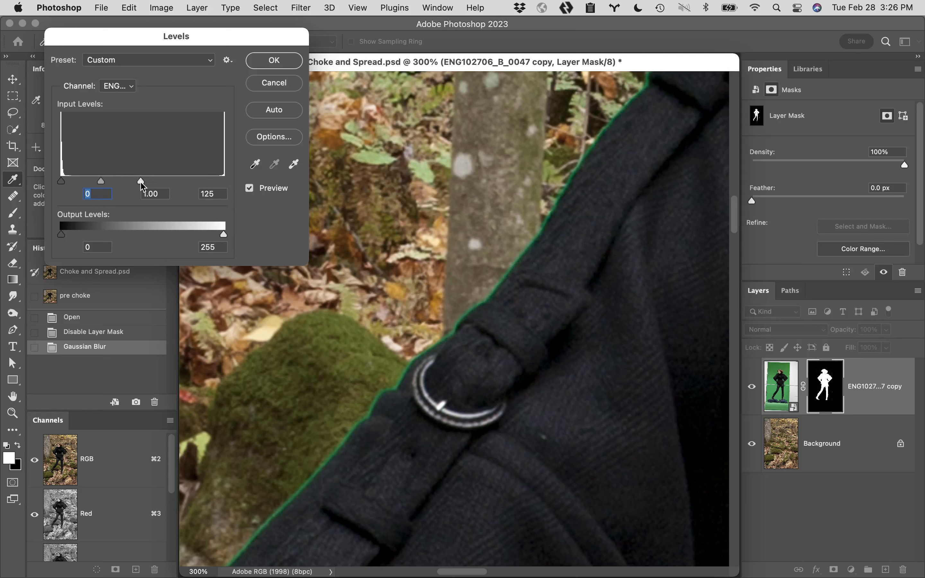
pyautogui.moveTo(141, 181); pyautogui.dragTo(290, 179)
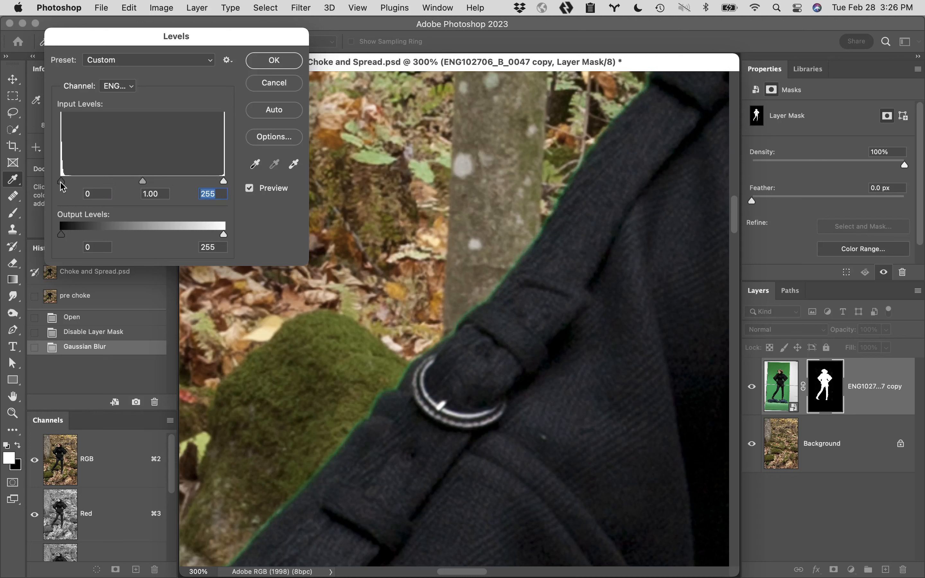
pyautogui.moveTo(62, 186); pyautogui.dragTo(167, 183)
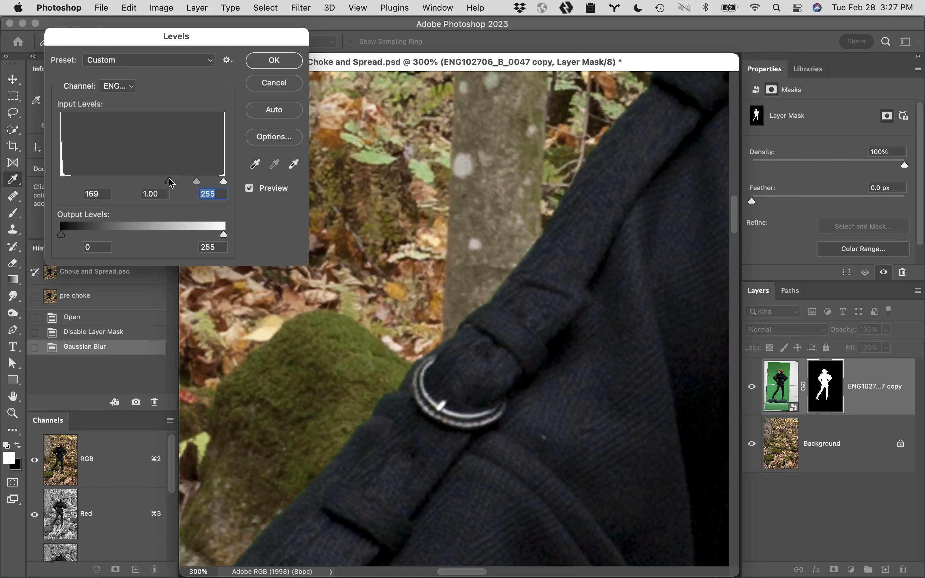
pyautogui.moveTo(169, 178); pyautogui.dragTo(169, 179)
pyautogui.click(281, 62)
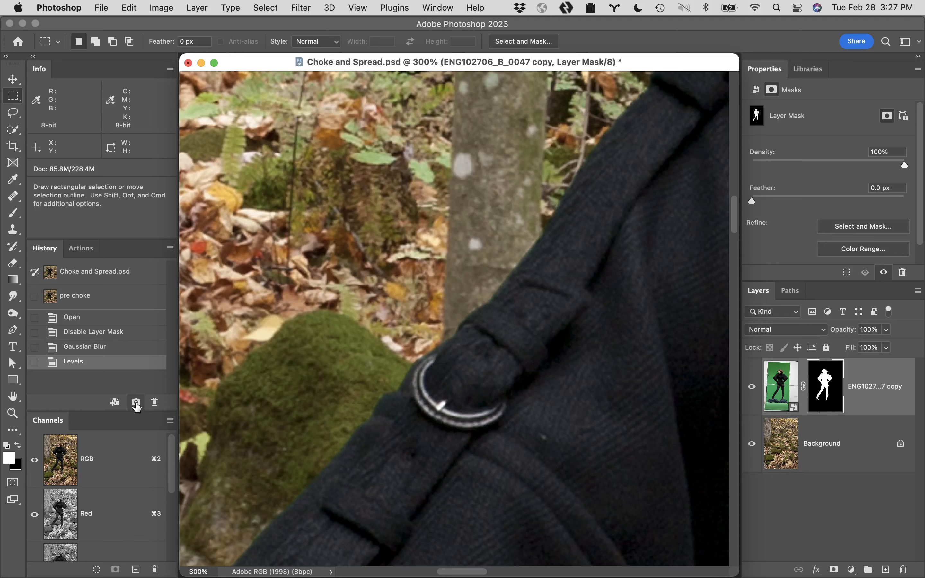
# - Create a full-document history snapshot named "post choke"
pyautogui.keyDown('alt'); pyautogui.click(137, 406); pyautogui.keyUp('alt')
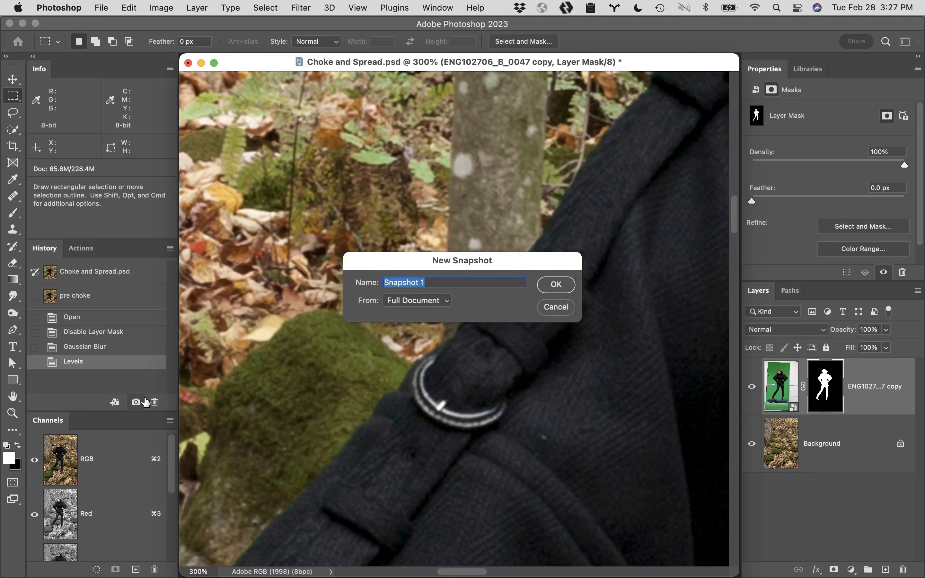
pyautogui.write('post choke')
pyautogui.click(556, 284)
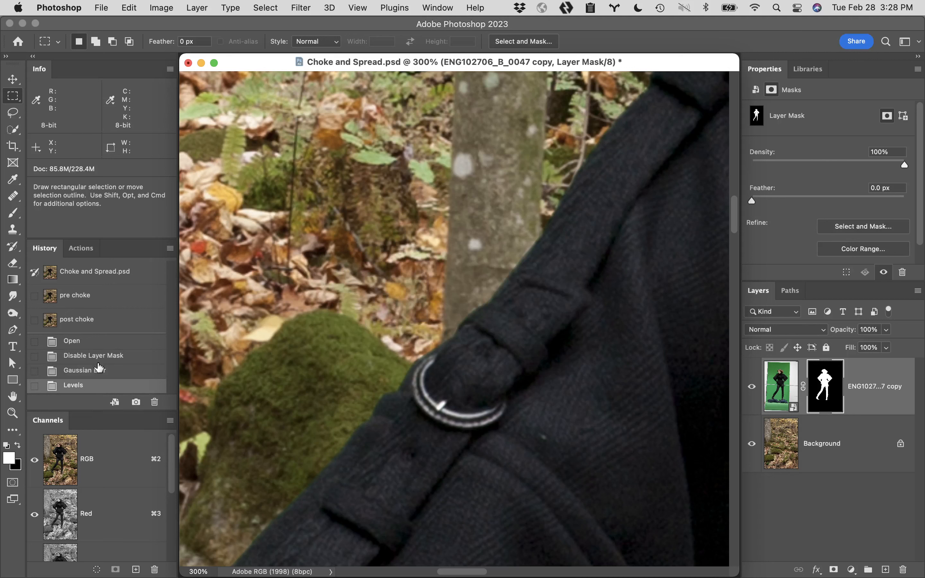
# - Revert the document to the Open history state and choose the History Brush Tool
pyautogui.click(107, 344)
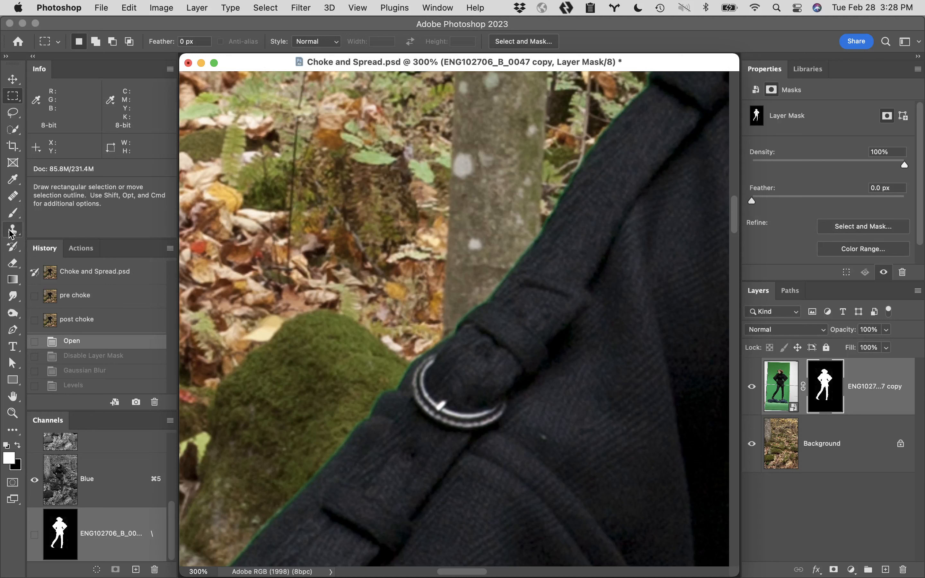
pyautogui.click(16, 252)
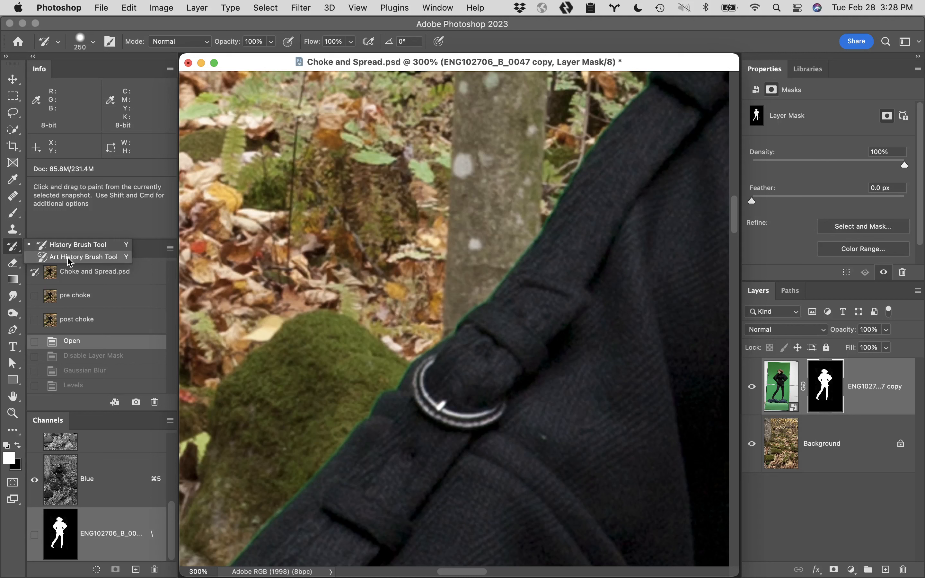
pyautogui.click(44, 246)
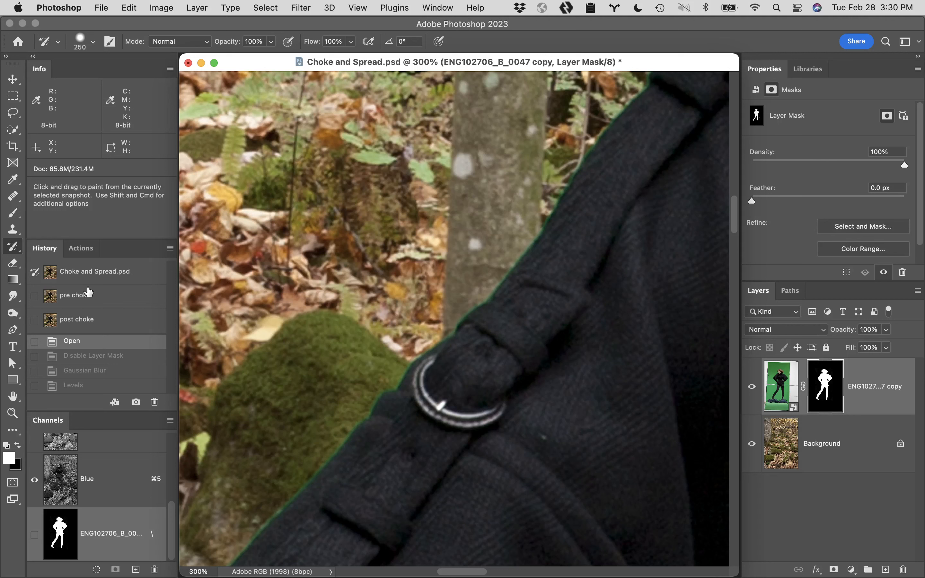
# - Restore the "post choke" snapshot while viewing the model's head and shoulders at 100% to compare the edges
pyautogui.hotkey('alt', 'space')
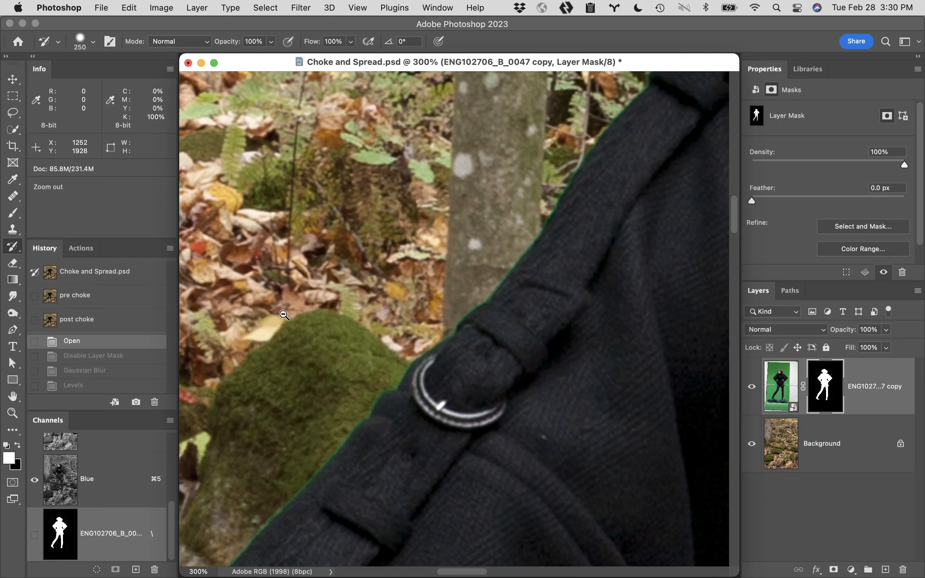
pyautogui.keyDown('alt'); pyautogui.click(284, 314); pyautogui.keyUp('alt')
pyautogui.keyDown('alt'); pyautogui.click(362, 280); pyautogui.keyUp('alt')
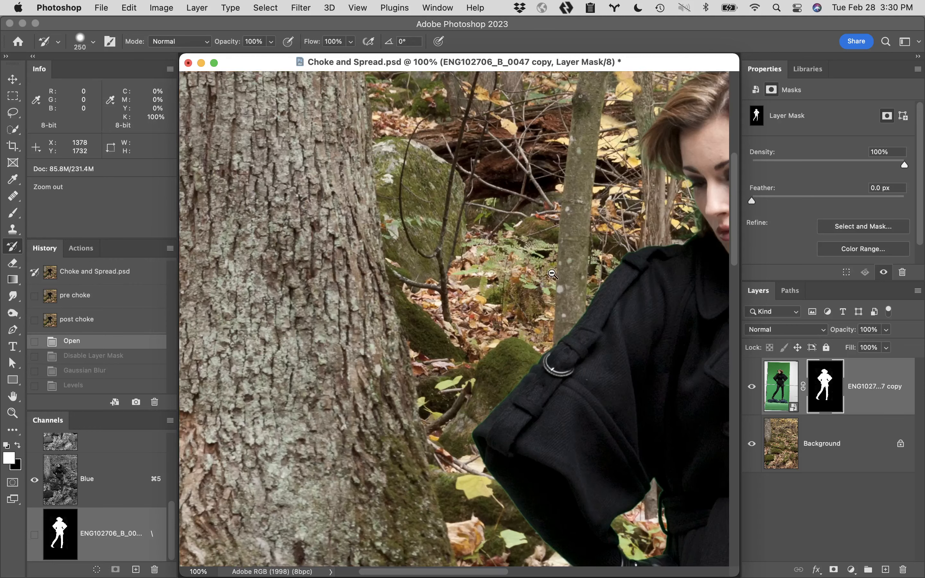
pyautogui.moveTo(552, 274); pyautogui.dragTo(280, 333)
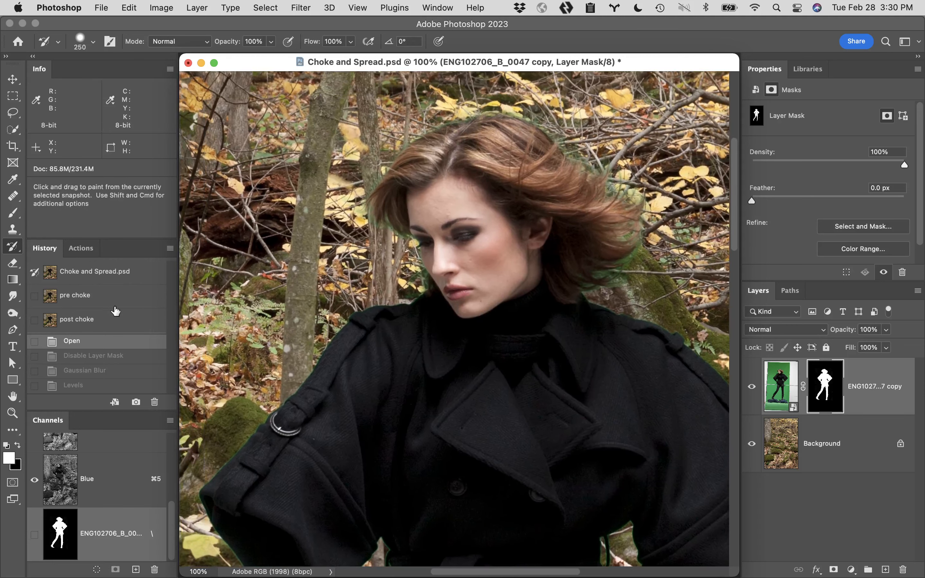
pyautogui.click(116, 318)
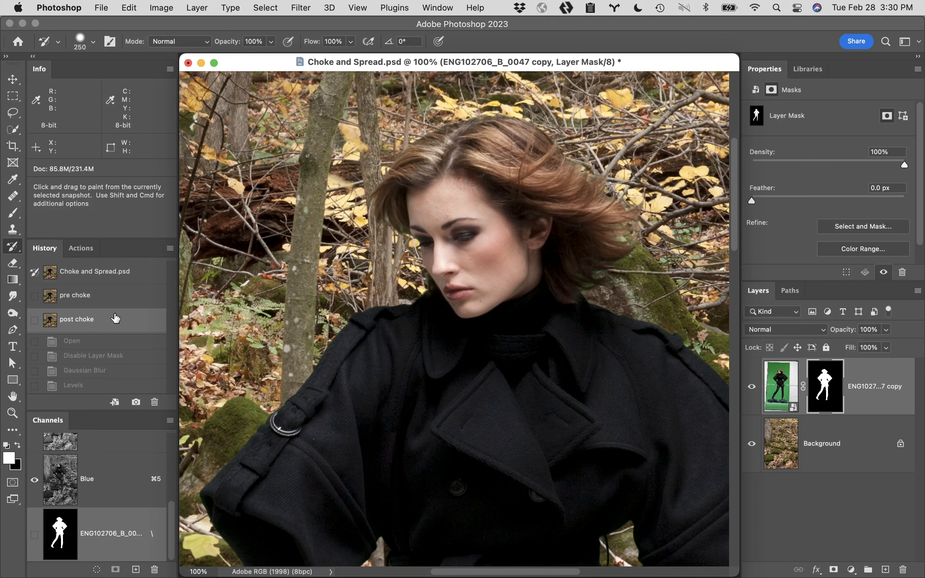
# - Revert the document to the Open history state and set "post choke" as the History Brush source
pyautogui.press('super+z')
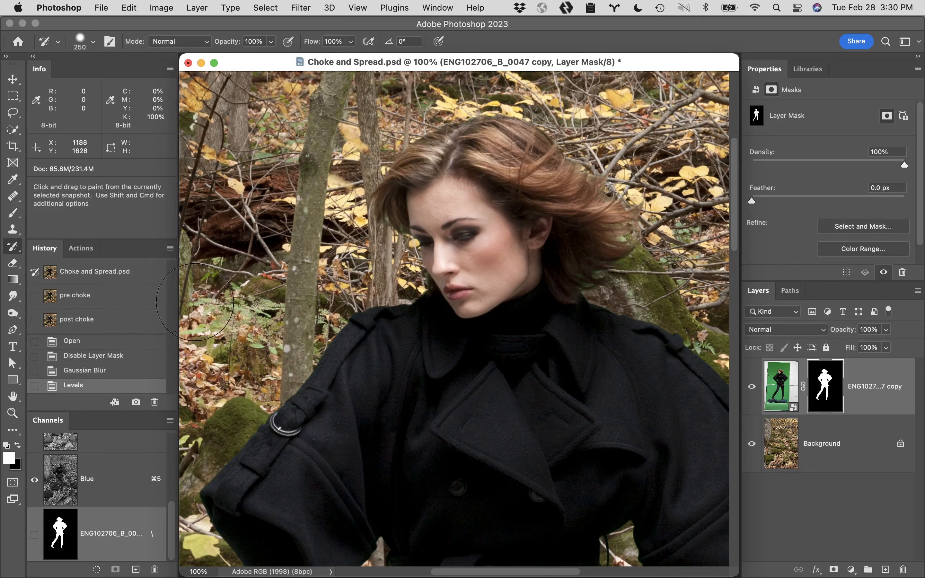
pyautogui.click(120, 345)
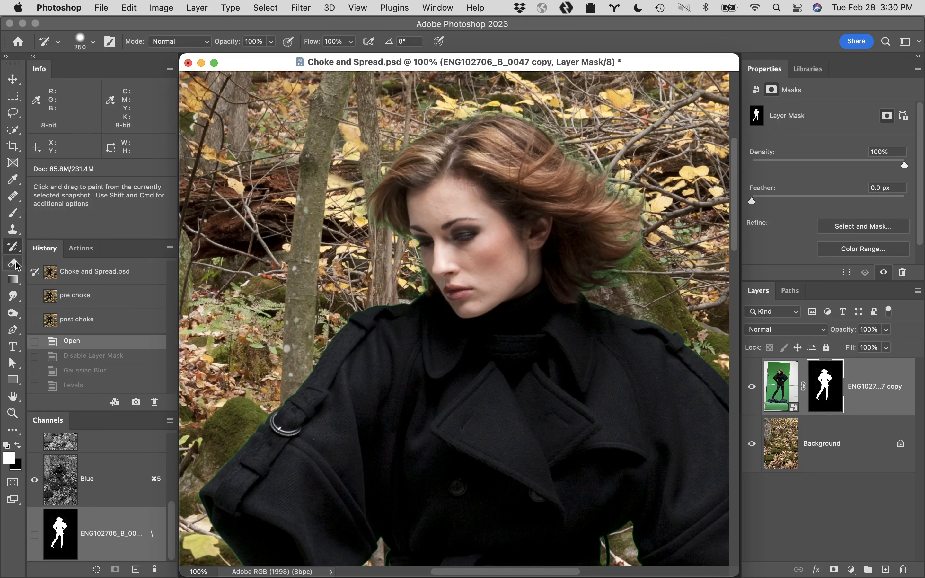
pyautogui.click(34, 320)
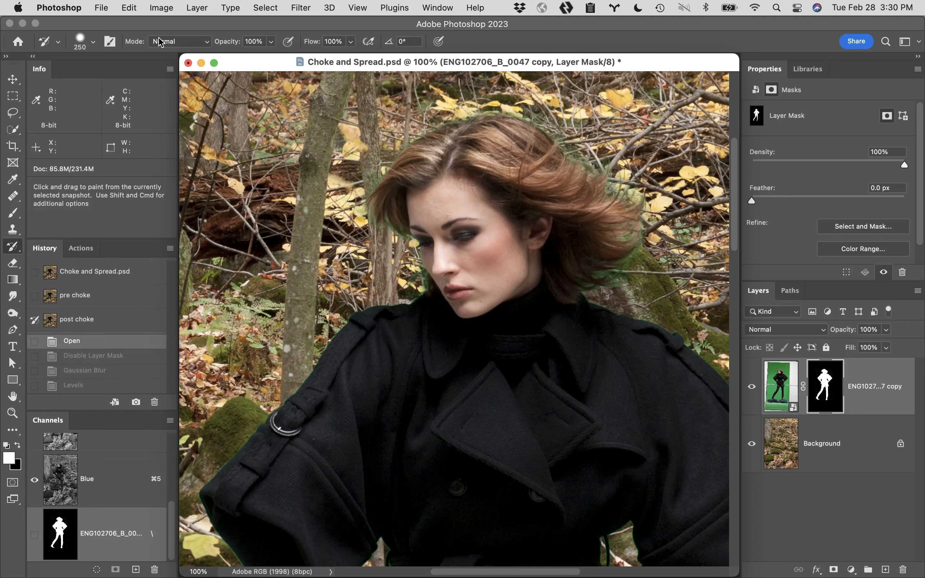
# - Slightly raise the History Brush's hardness and reduce its size to 100 px
pyautogui.click(93, 42)
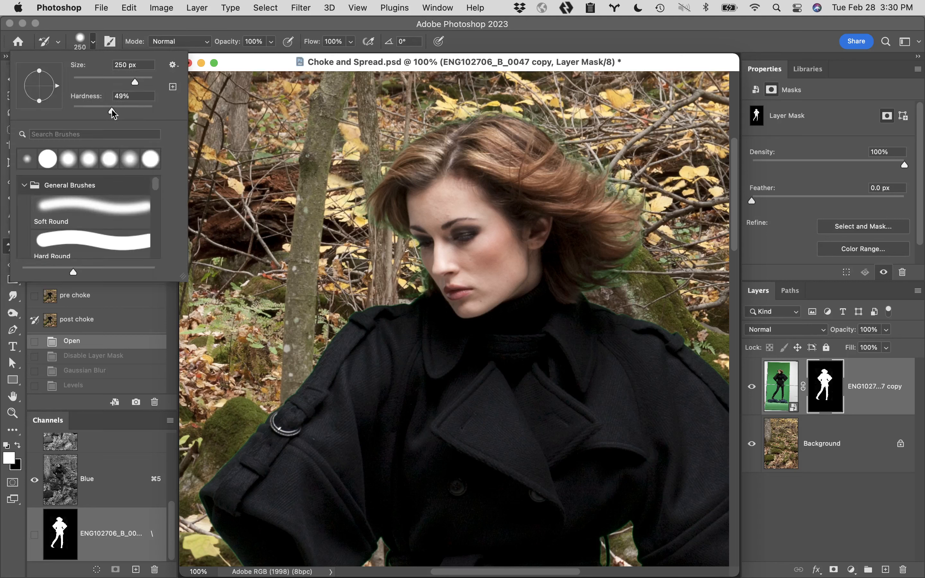
pyautogui.moveTo(111, 110)
pyautogui.mouseDown()
pyautogui.moveTo(102, 108)
pyautogui.moveTo(116, 110)
pyautogui.mouseUp()
pyautogui.click(355, 24)
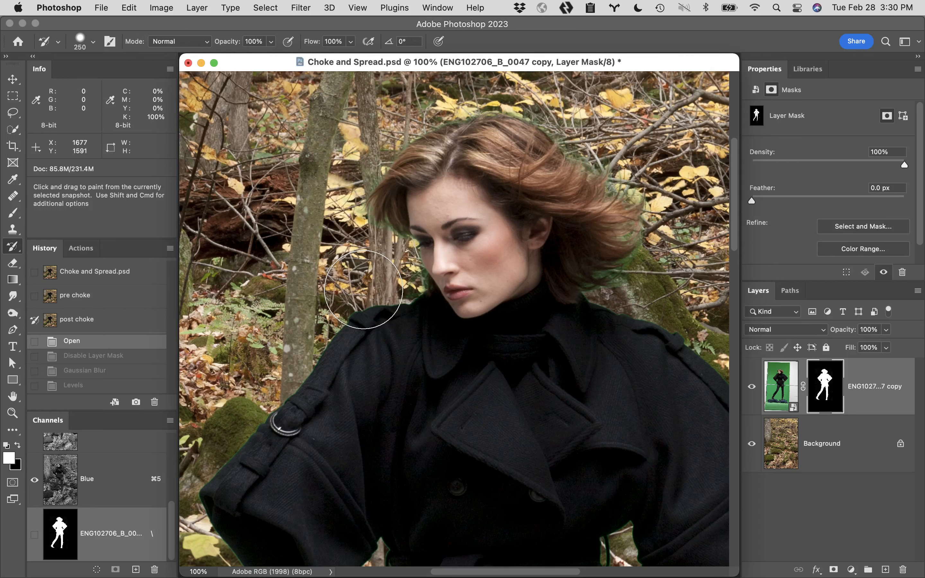
pyautogui.press('[')
pyautogui.press('[')
pyautogui.press('[')
pyautogui.press('[')
pyautogui.press('[')
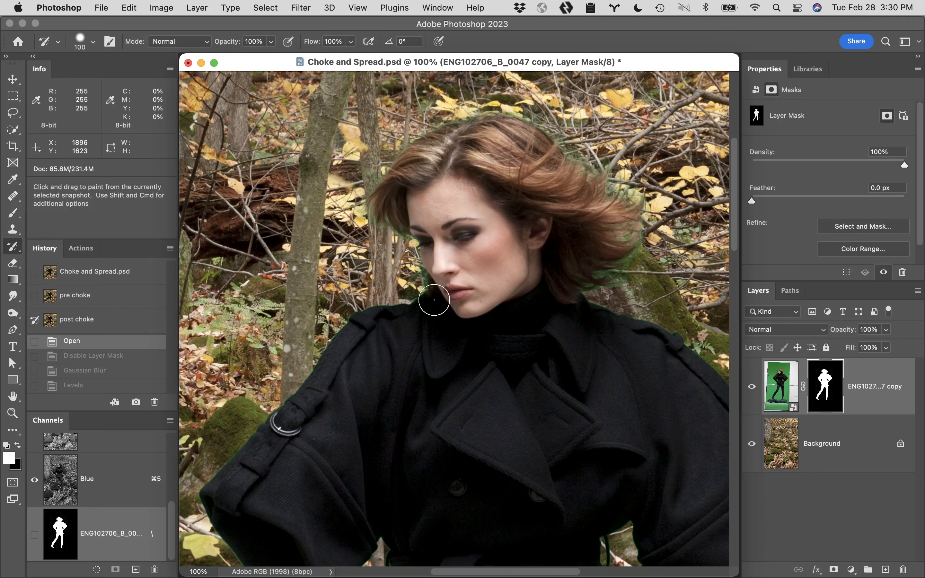
# - Paint the "post choke" state onto the layer mask along the coat's shoulder and sleeve edge, working at 300%
pyautogui.click(443, 304)
pyautogui.click(443, 304)
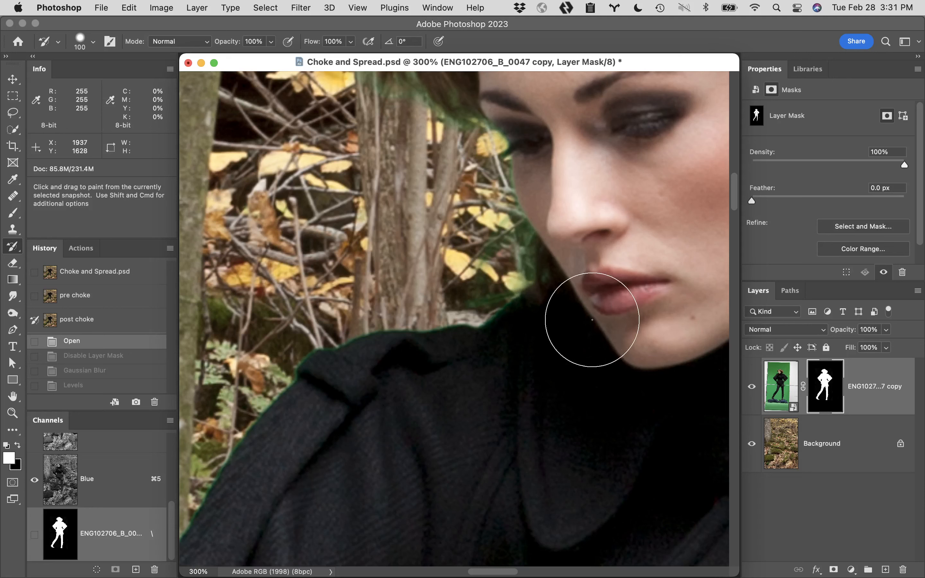
pyautogui.moveTo(496, 289)
pyautogui.mouseDown()
pyautogui.moveTo(448, 317)
pyautogui.moveTo(397, 307)
pyautogui.moveTo(341, 327)
pyautogui.moveTo(188, 481)
pyautogui.moveTo(182, 514)
pyautogui.mouseUp()
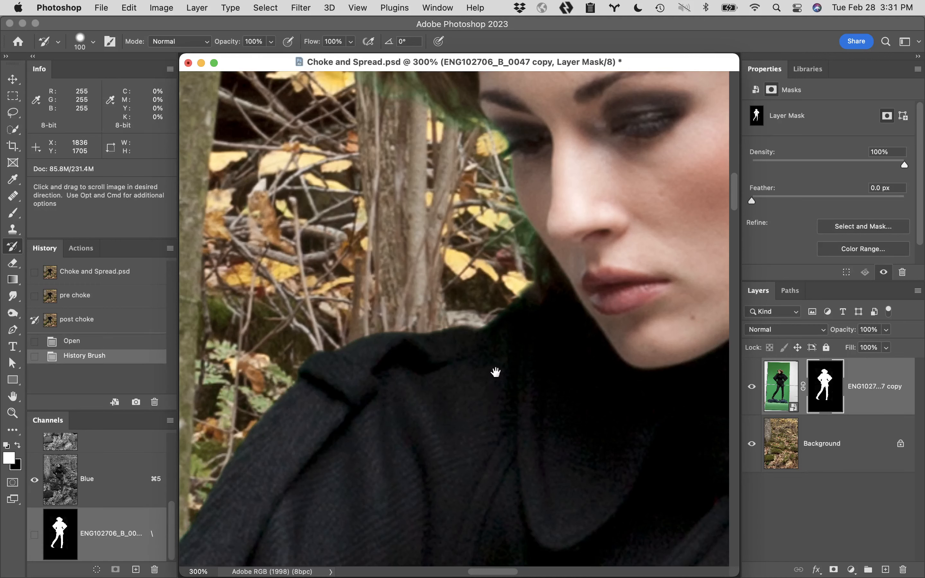
pyautogui.moveTo(495, 372); pyautogui.dragTo(650, 161)
pyautogui.moveTo(393, 207)
pyautogui.mouseDown()
pyautogui.moveTo(316, 324)
pyautogui.moveTo(200, 444)
pyautogui.moveTo(189, 468)
pyautogui.mouseUp()
pyautogui.moveTo(474, 353)
pyautogui.mouseDown()
pyautogui.moveTo(558, 240)
pyautogui.moveTo(664, 167)
pyautogui.mouseUp()
pyautogui.moveTo(455, 217)
pyautogui.mouseDown()
pyautogui.moveTo(388, 262)
pyautogui.moveTo(206, 453)
pyautogui.moveTo(241, 503)
pyautogui.mouseUp()
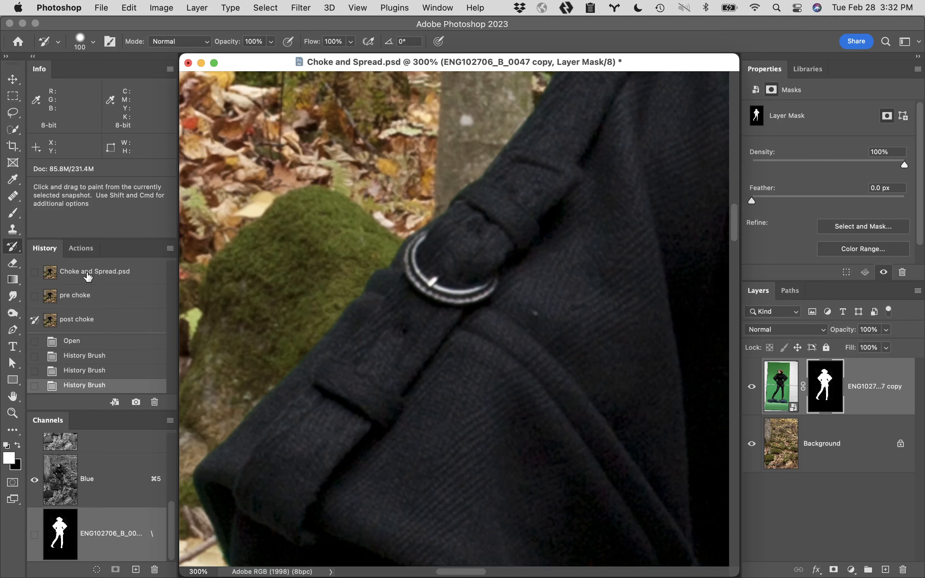
# - Compare the sleeve edge against the original document snapshot and restore the "post choke" snapshot
pyautogui.click(112, 273)
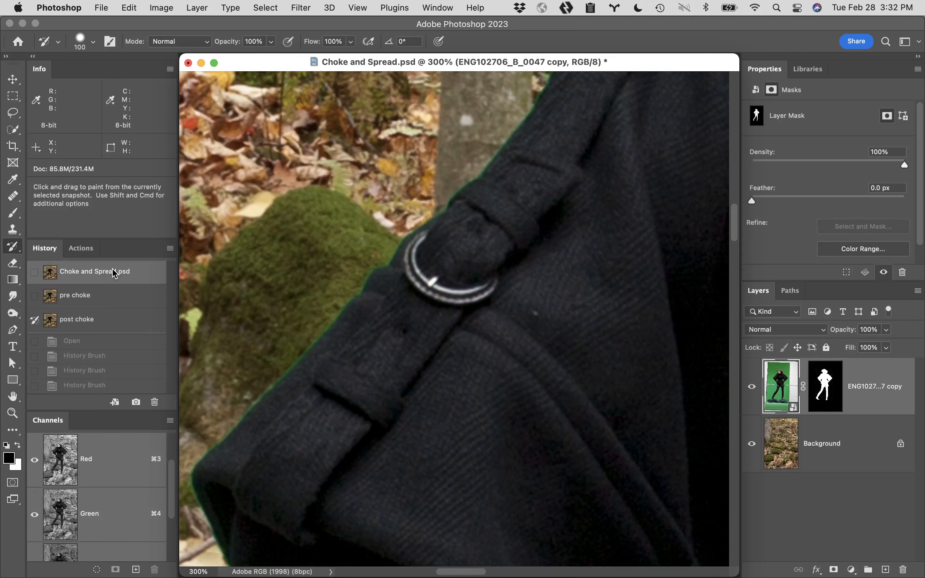
pyautogui.click(115, 325)
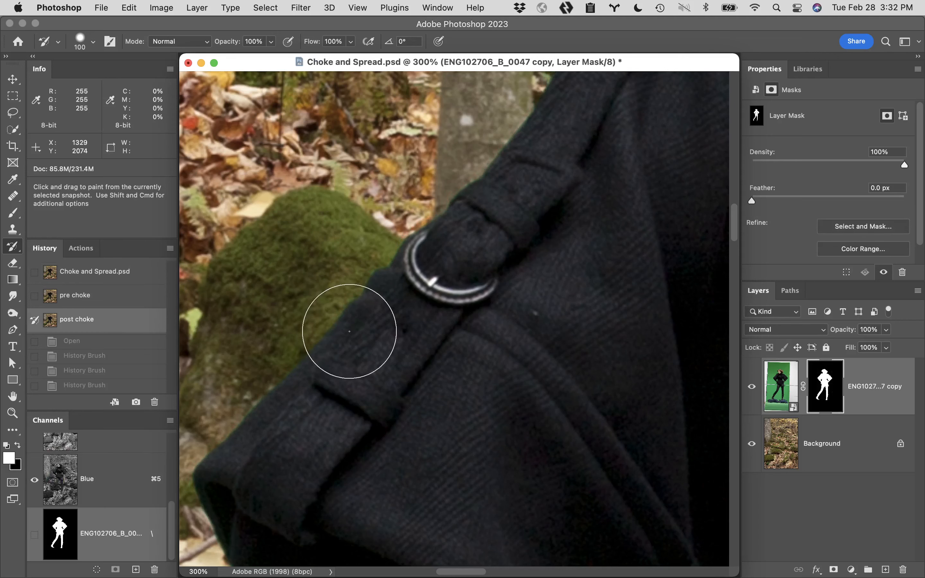
# - Set "pre choke" as the History Brush source and paint the mask back around the model's hair at 100%
pyautogui.keyDown('alt'); pyautogui.click(386, 328); pyautogui.keyUp('alt')
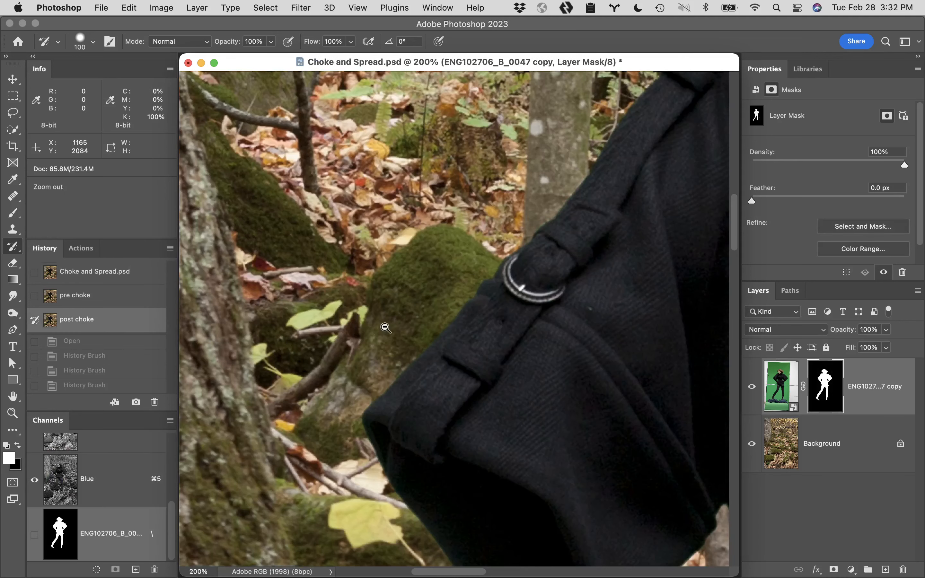
pyautogui.keyDown('alt'); pyautogui.click(430, 324); pyautogui.keyUp('alt')
pyautogui.moveTo(524, 344); pyautogui.dragTo(269, 488)
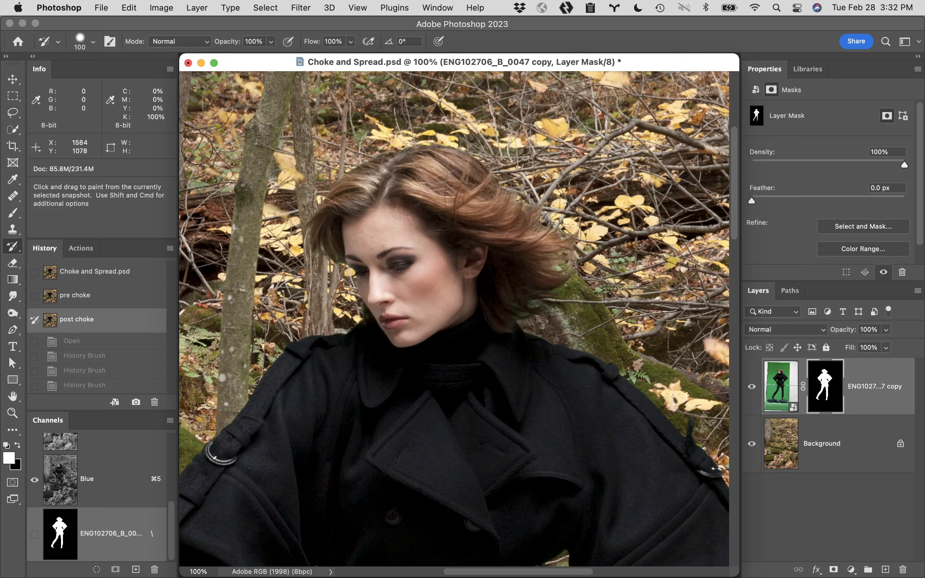
pyautogui.click(35, 295)
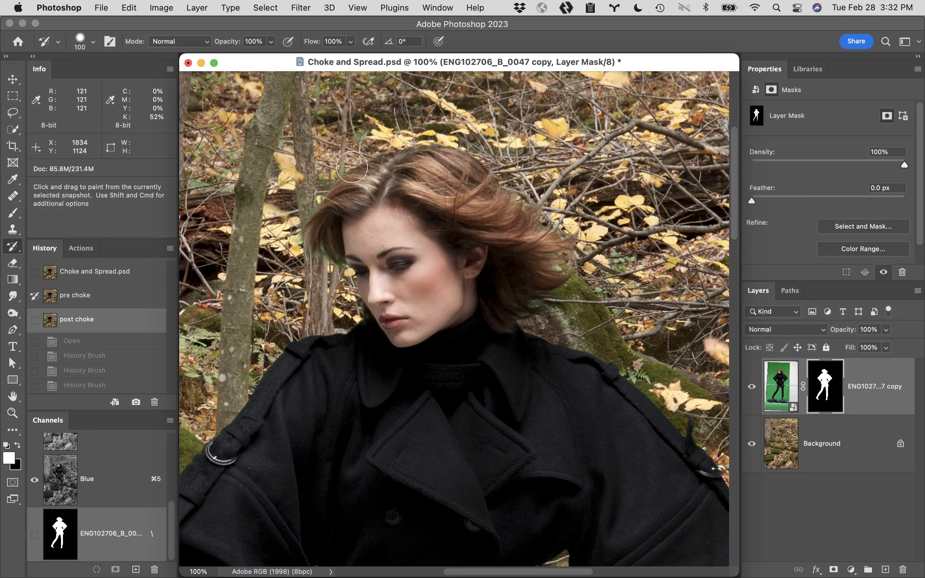
pyautogui.moveTo(464, 129)
pyautogui.mouseDown()
pyautogui.moveTo(589, 265)
pyautogui.moveTo(573, 300)
pyautogui.moveTo(564, 245)
pyautogui.moveTo(542, 301)
pyautogui.moveTo(524, 311)
pyautogui.moveTo(583, 262)
pyautogui.moveTo(571, 217)
pyautogui.moveTo(521, 217)
pyautogui.mouseUp()
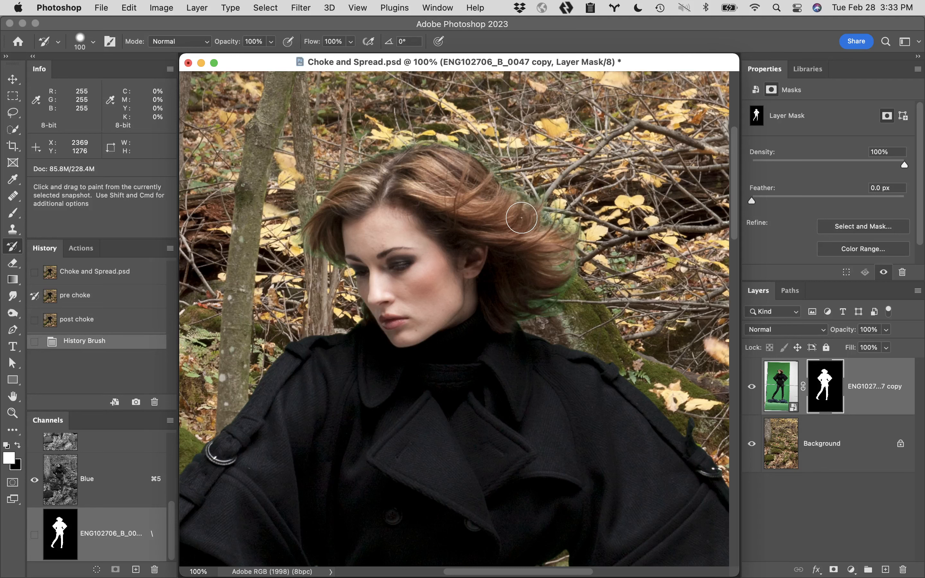
# - Paint the "pre choke" mask state back at the raised boot's heel and along the other boot's sole
pyautogui.press('space')
pyautogui.moveTo(487, 427); pyautogui.dragTo(568, 228)
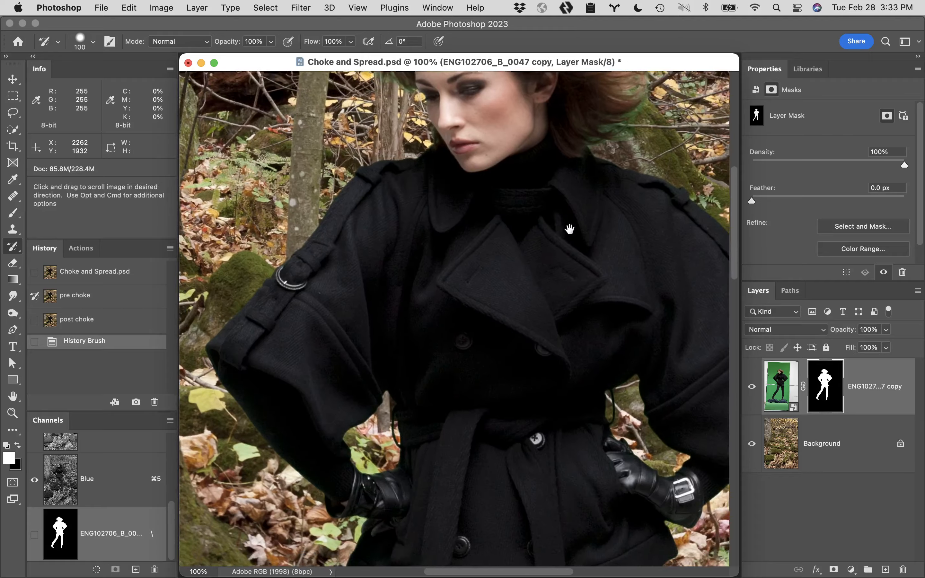
pyautogui.moveTo(537, 394); pyautogui.dragTo(505, 193)
pyautogui.moveTo(522, 372); pyautogui.dragTo(549, 96)
pyautogui.moveTo(420, 237)
pyautogui.mouseDown()
pyautogui.moveTo(567, 200)
pyautogui.moveTo(553, 190)
pyautogui.moveTo(466, 183)
pyautogui.mouseUp()
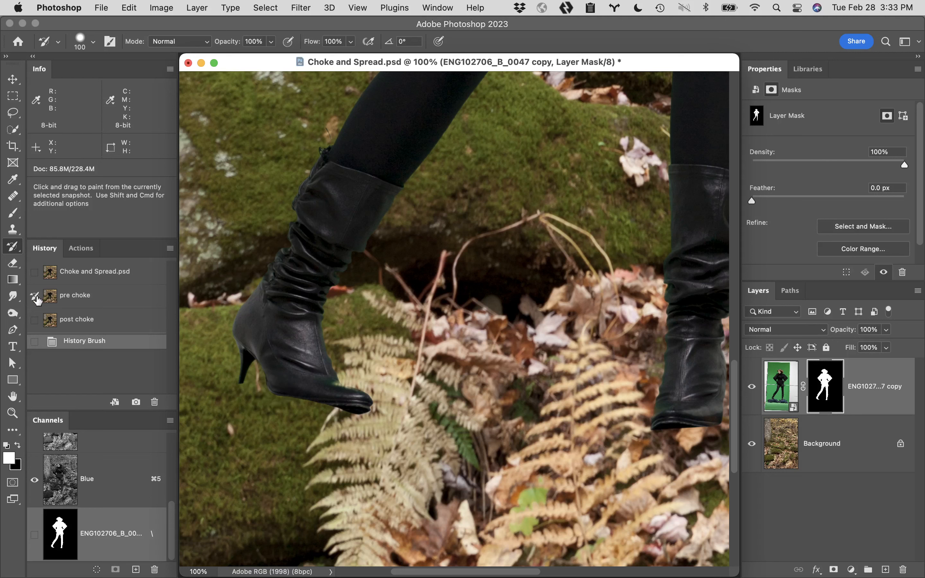
pyautogui.moveTo(240, 373); pyautogui.dragTo(243, 382)
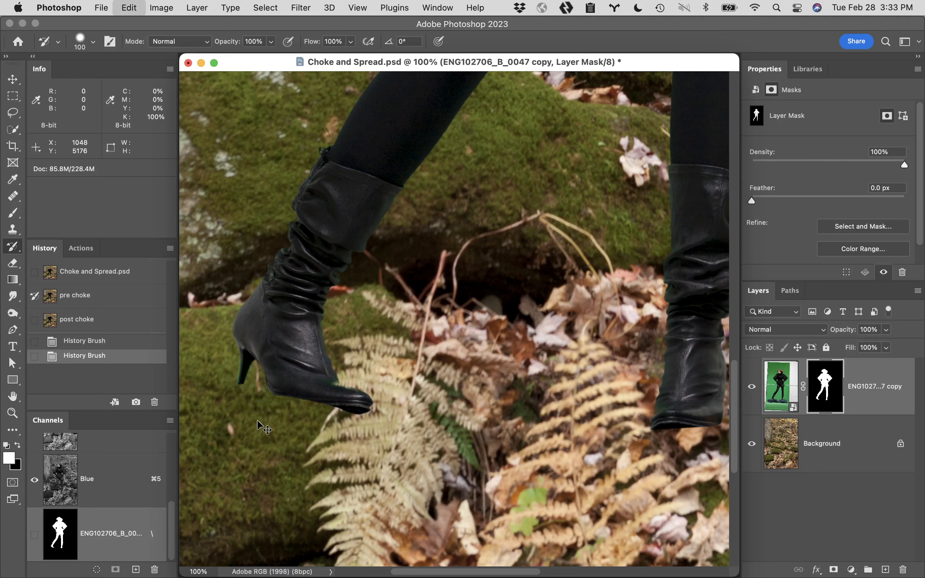
pyautogui.press('super+z')
pyautogui.moveTo(268, 377)
pyautogui.mouseDown()
pyautogui.moveTo(297, 399)
pyautogui.moveTo(369, 408)
pyautogui.moveTo(153, 404)
pyautogui.mouseUp()
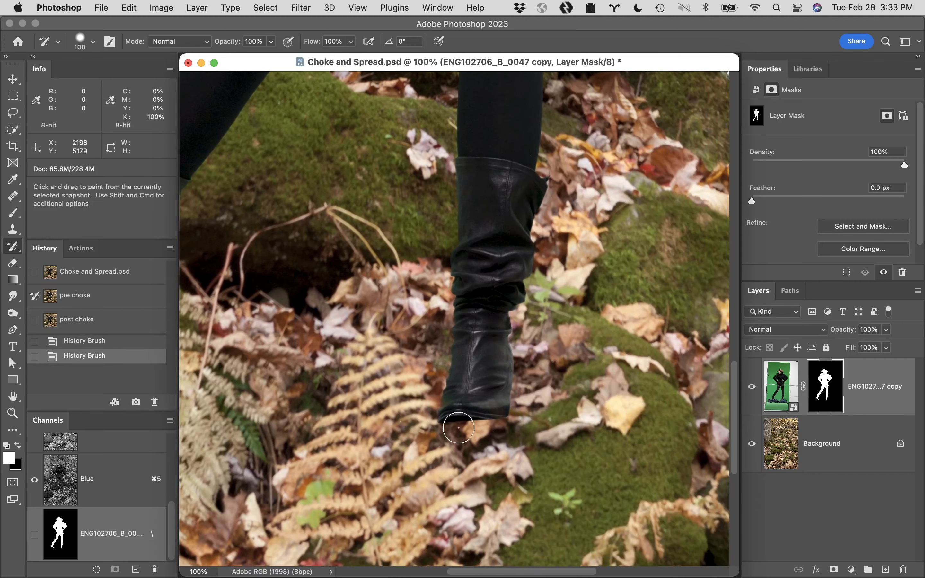
pyautogui.moveTo(496, 415)
pyautogui.mouseDown()
pyautogui.moveTo(472, 427)
pyautogui.moveTo(503, 413)
pyautogui.mouseUp()
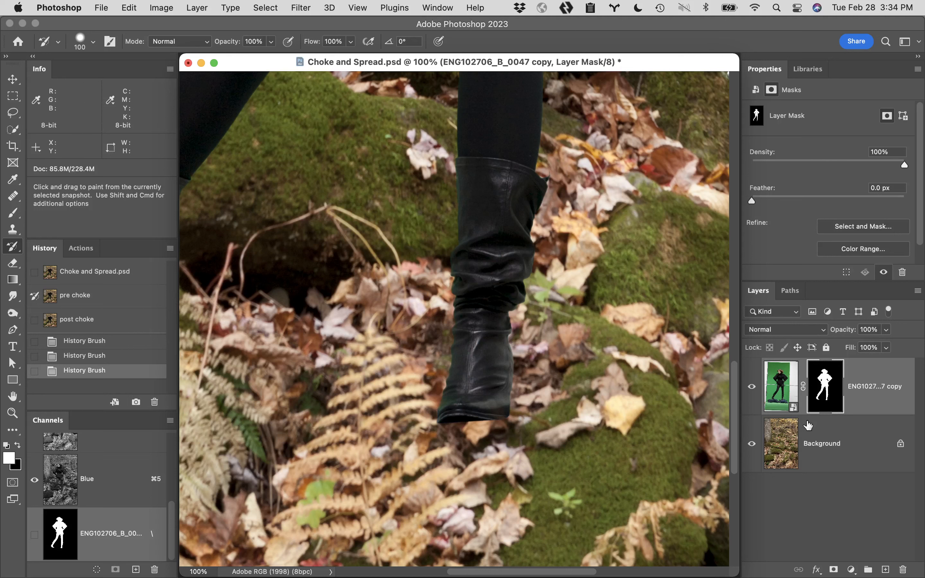
# - Add a new layer above the model layer and set its blend mode to Color
pyautogui.press('space')
pyautogui.moveTo(551, 223)
pyautogui.mouseDown()
pyautogui.moveTo(543, 478)
pyautogui.moveTo(512, 402)
pyautogui.moveTo(536, 518)
pyautogui.moveTo(475, 528)
pyautogui.moveTo(457, 541)
pyautogui.mouseUp()
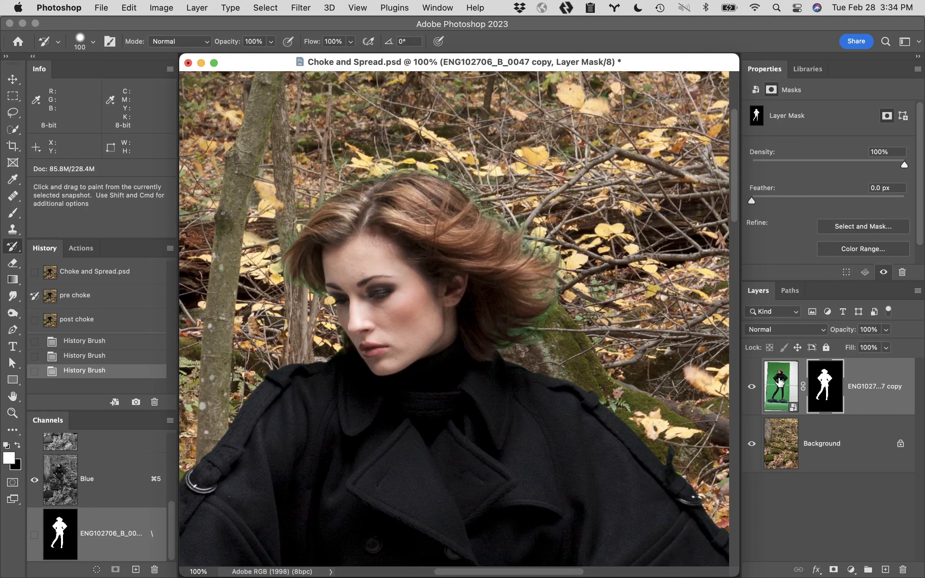
pyautogui.click(885, 570)
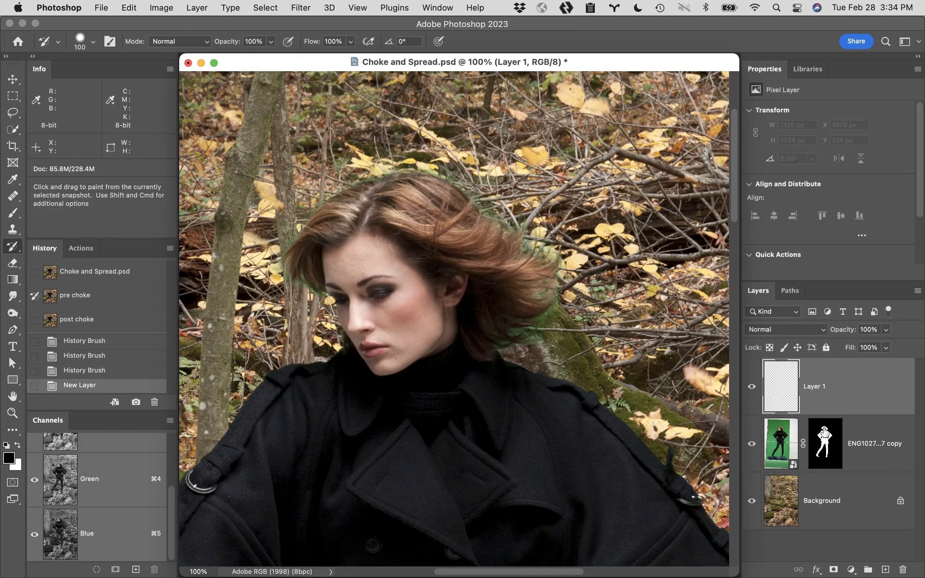
pyautogui.click(793, 331)
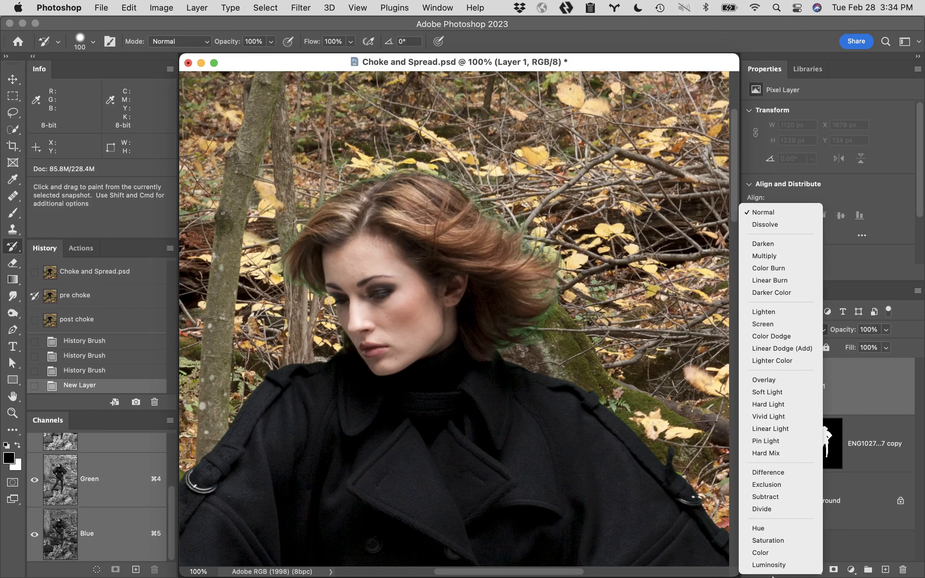
pyautogui.click(776, 553)
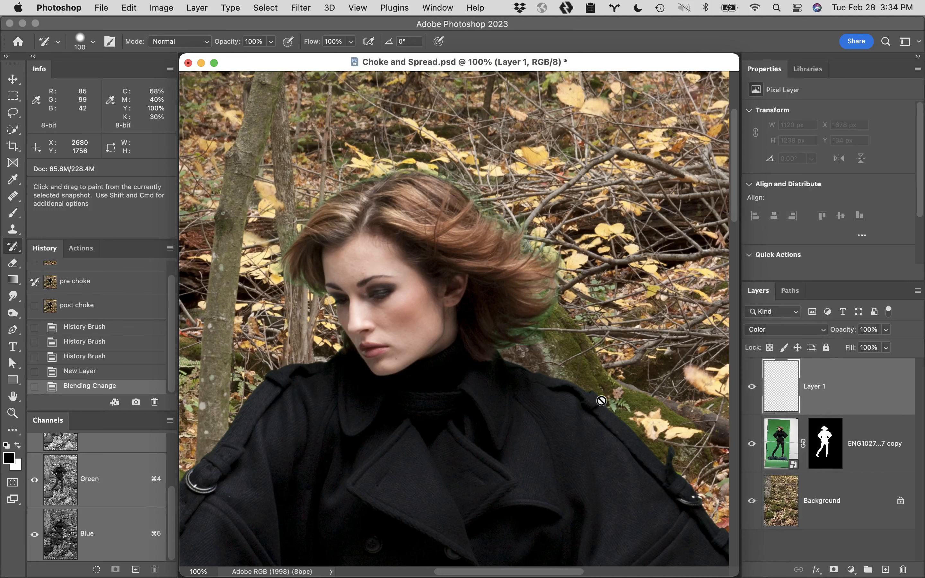
# - Sample a brown from the hair and paint over the green fringe around it with a soft 250 px Brush
pyautogui.press('b')
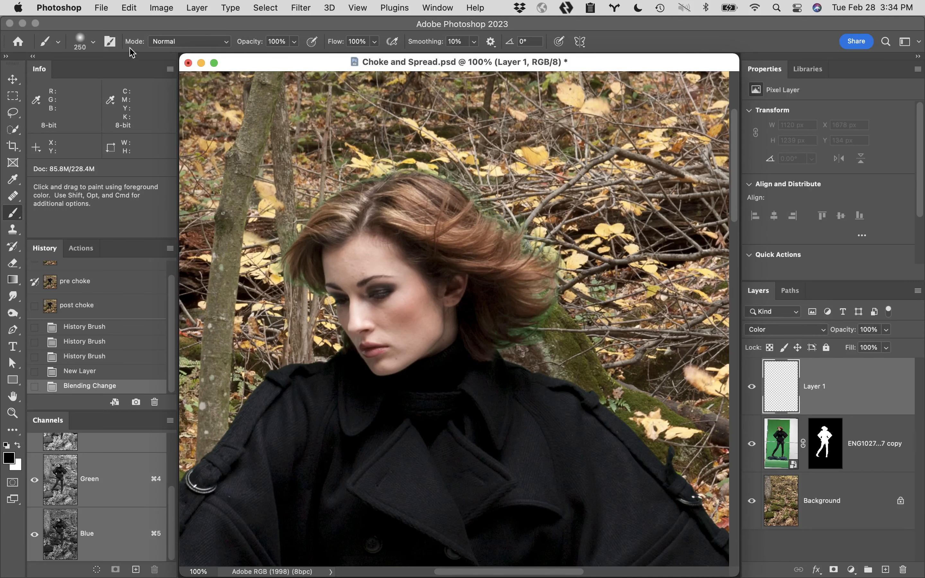
pyautogui.click(93, 43)
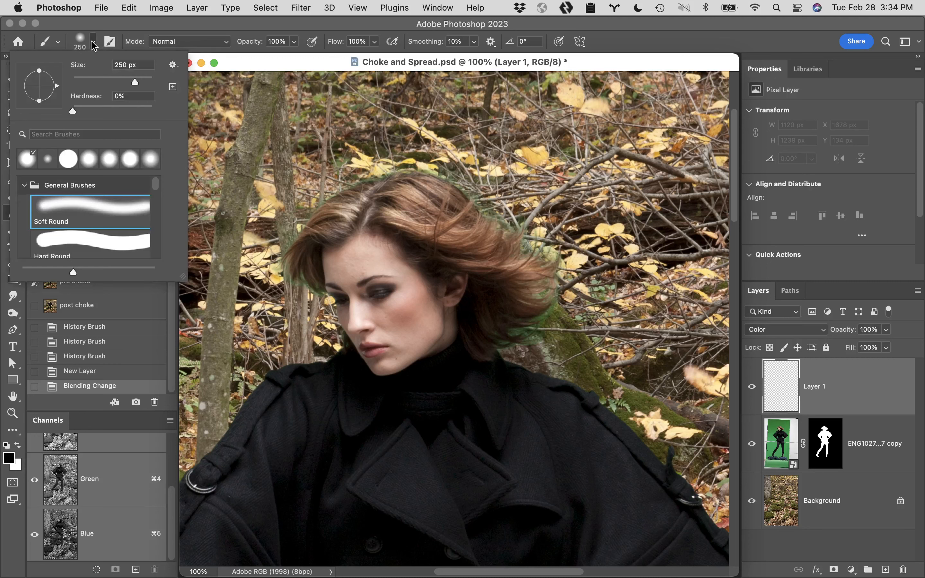
pyautogui.click(251, 26)
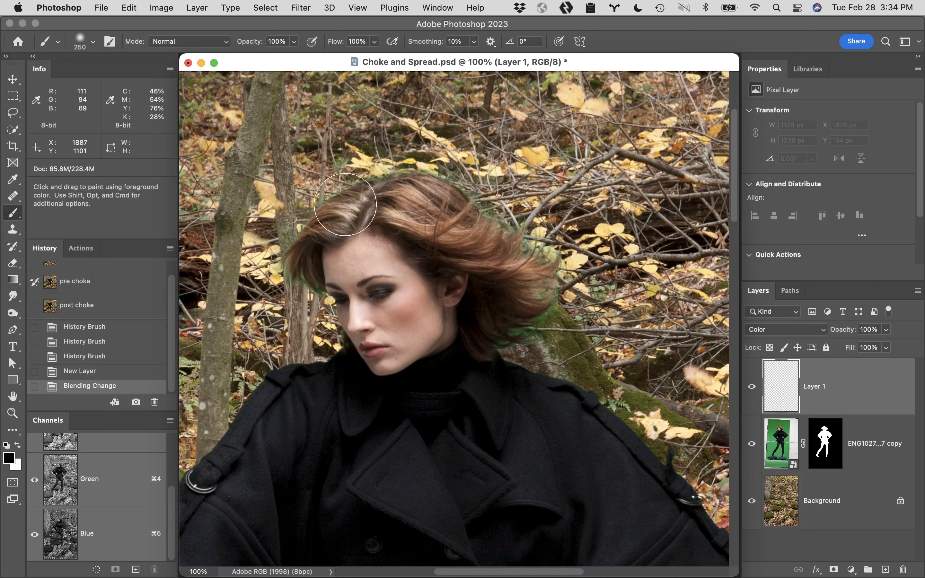
pyautogui.press('alt')
pyautogui.keyDown('alt'); pyautogui.click(420, 197); pyautogui.keyUp('alt')
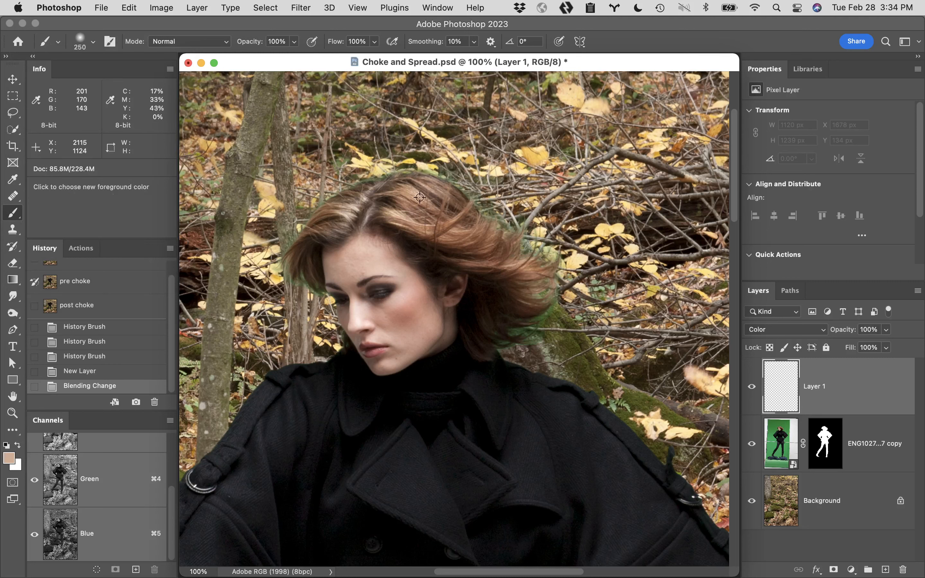
pyautogui.keyDown('alt'); pyautogui.click(441, 196); pyautogui.keyUp('alt')
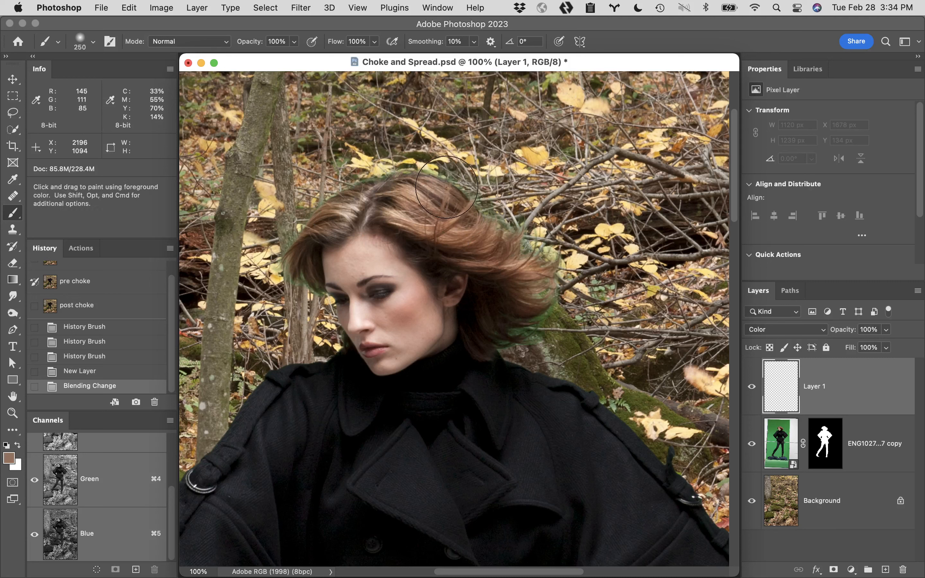
pyautogui.moveTo(467, 175)
pyautogui.mouseDown()
pyautogui.moveTo(534, 220)
pyautogui.moveTo(558, 257)
pyautogui.moveTo(558, 287)
pyautogui.moveTo(529, 331)
pyautogui.moveTo(516, 332)
pyautogui.moveTo(547, 305)
pyautogui.moveTo(541, 257)
pyautogui.moveTo(439, 153)
pyautogui.moveTo(366, 156)
pyautogui.moveTo(287, 206)
pyautogui.moveTo(277, 248)
pyautogui.moveTo(295, 294)
pyautogui.moveTo(281, 267)
pyautogui.mouseUp()
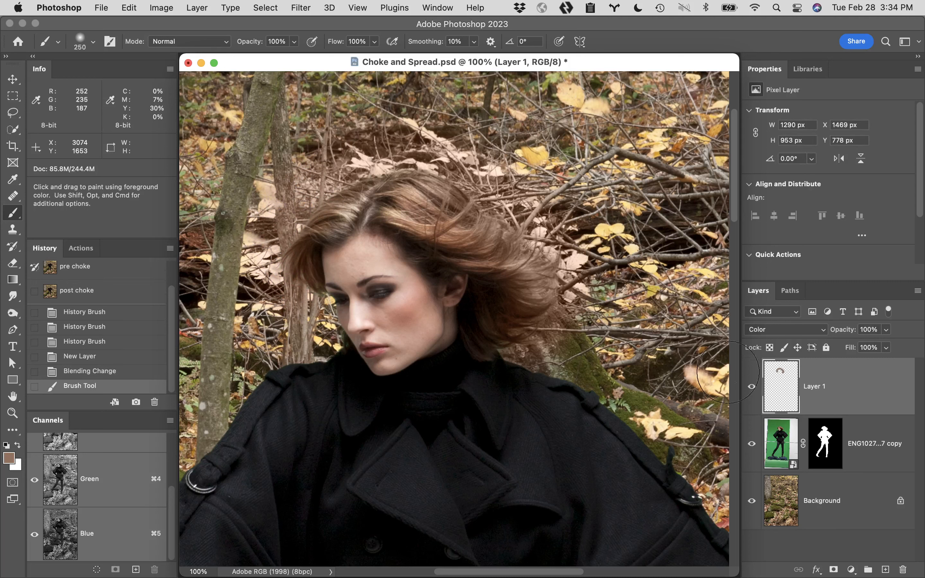
# - Check the painted color layer on its own and clip it to the model layer below
pyautogui.keyDown('alt'); pyautogui.click(751, 389); pyautogui.keyUp('alt')
pyautogui.keyDown('alt'); pyautogui.click(751, 389); pyautogui.keyUp('alt')
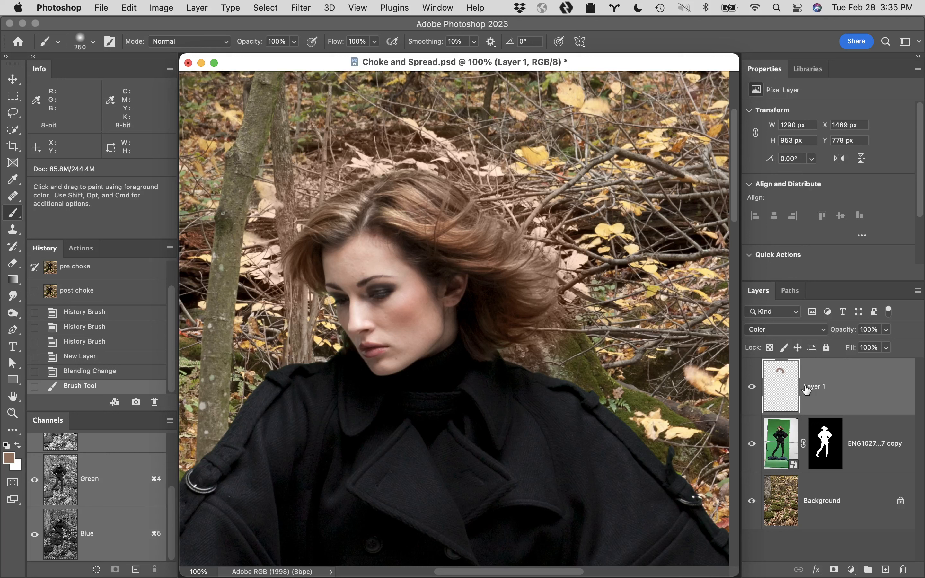
pyautogui.keyDown('alt'); pyautogui.click(859, 411); pyautogui.keyUp('alt')
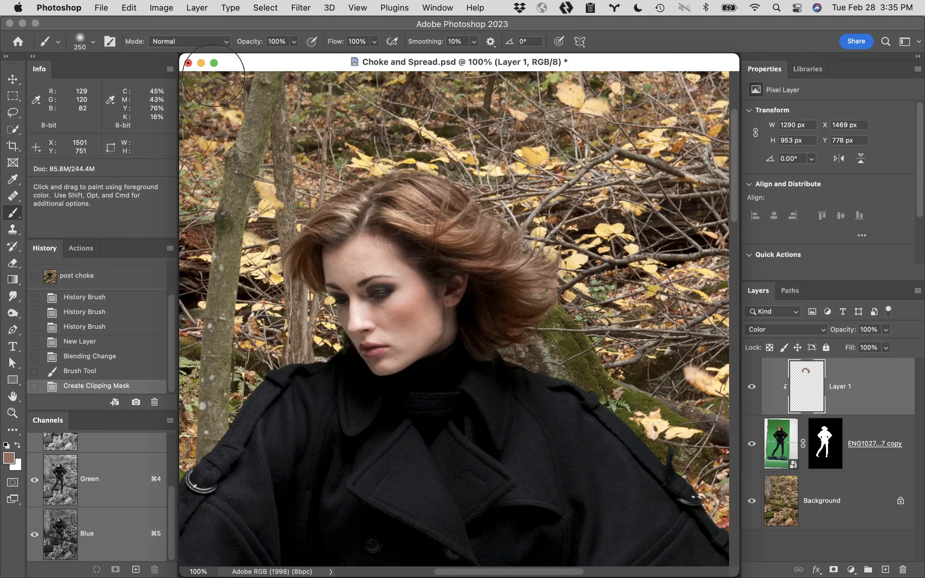
# - Close the Choke and Spread.psd document and switch to Finder to view the Student Files Week 05 folder
pyautogui.click(189, 63)
pyautogui.click(458, 250)
pyautogui.moveTo(138, 566)
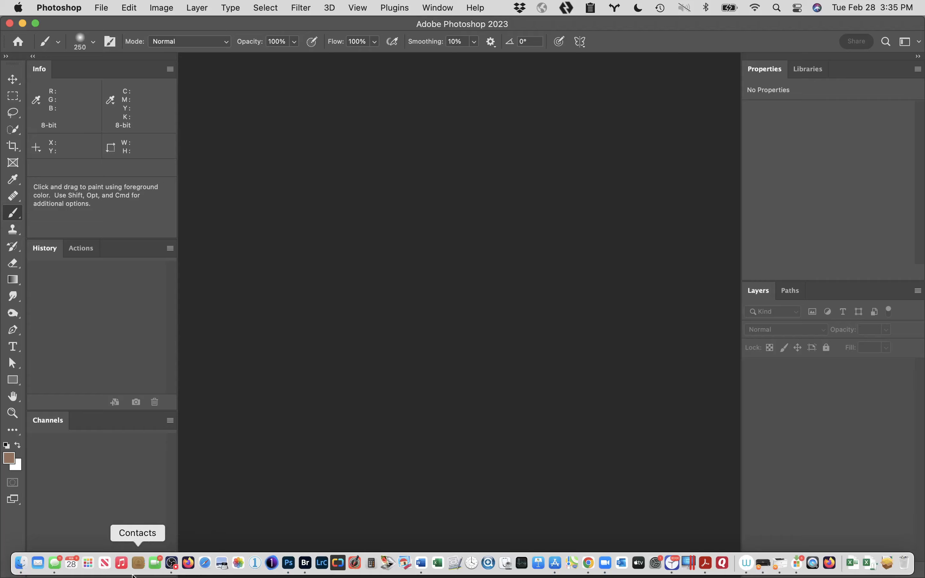
pyautogui.click(21, 562)
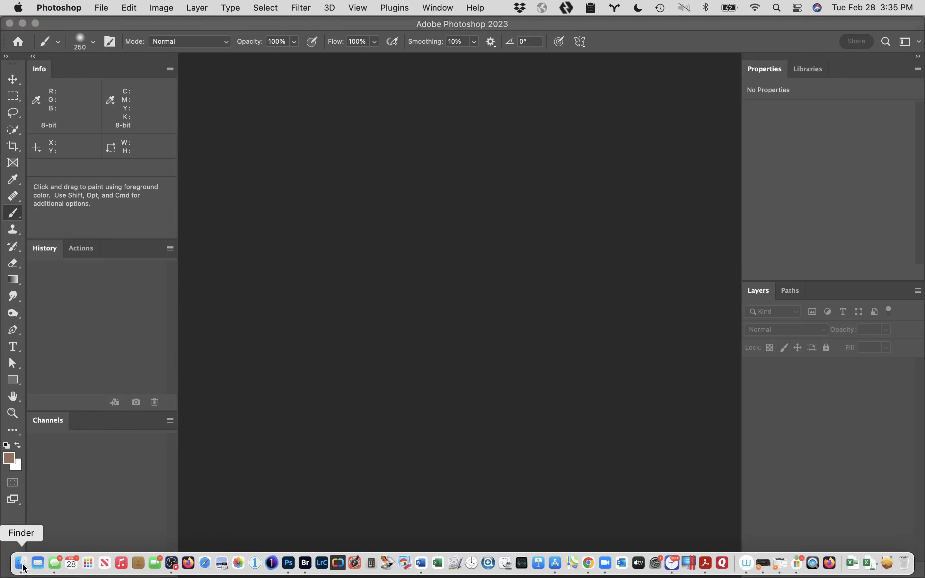
pyautogui.hscroll(-10, 406, 486)
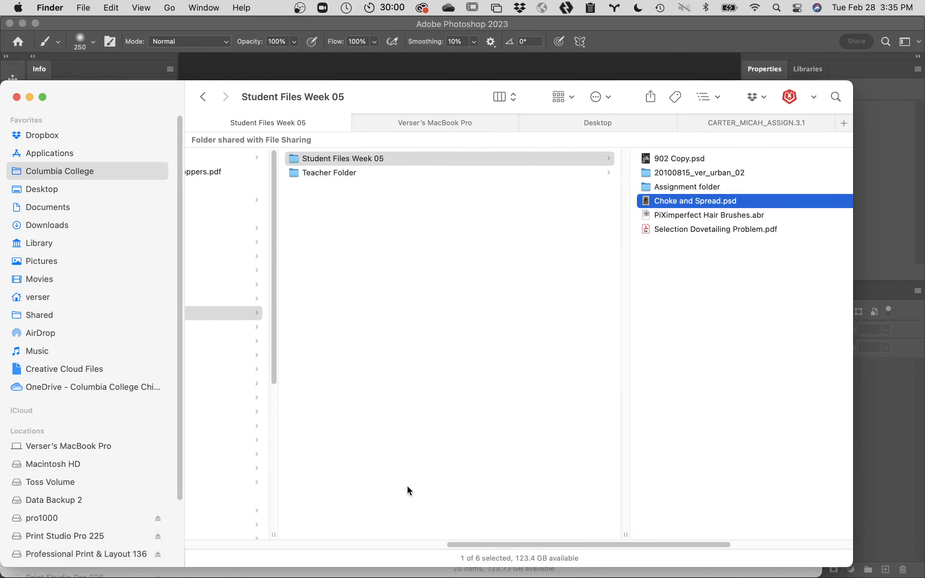
# - Open Clone Healing 1.psd from the Class 6 Student Files Week 06 folder, fit it on screen and select its Background layer
pyautogui.click(283, 327)
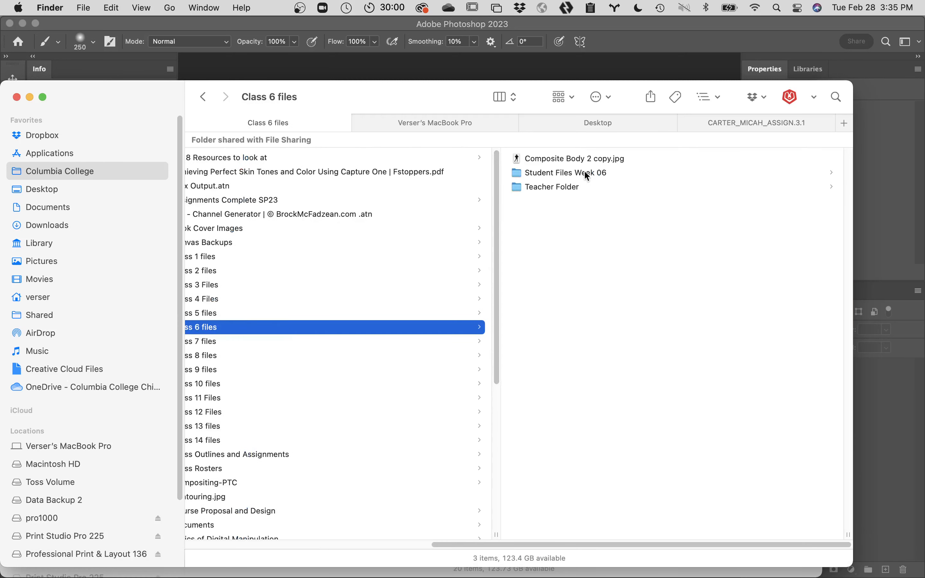
pyautogui.click(584, 172)
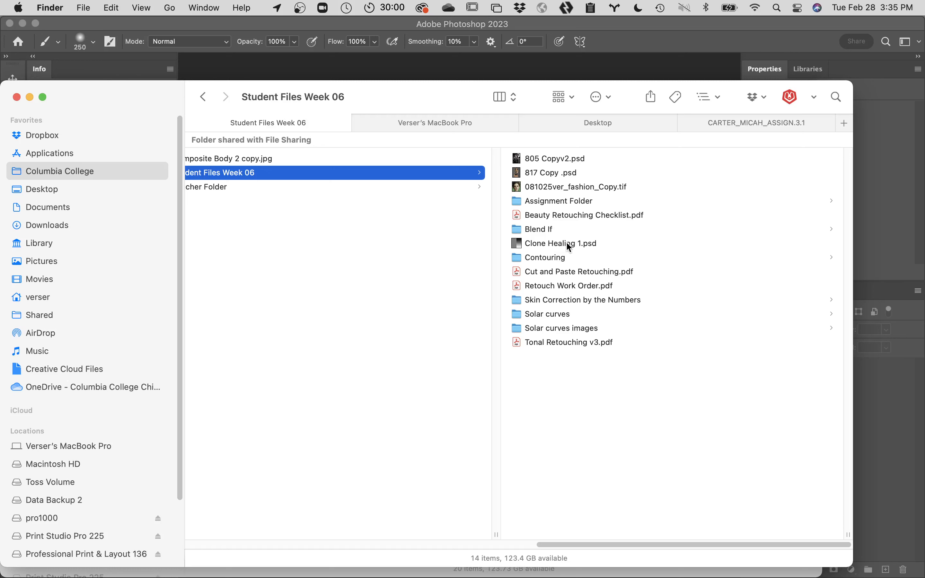
pyautogui.click(519, 245)
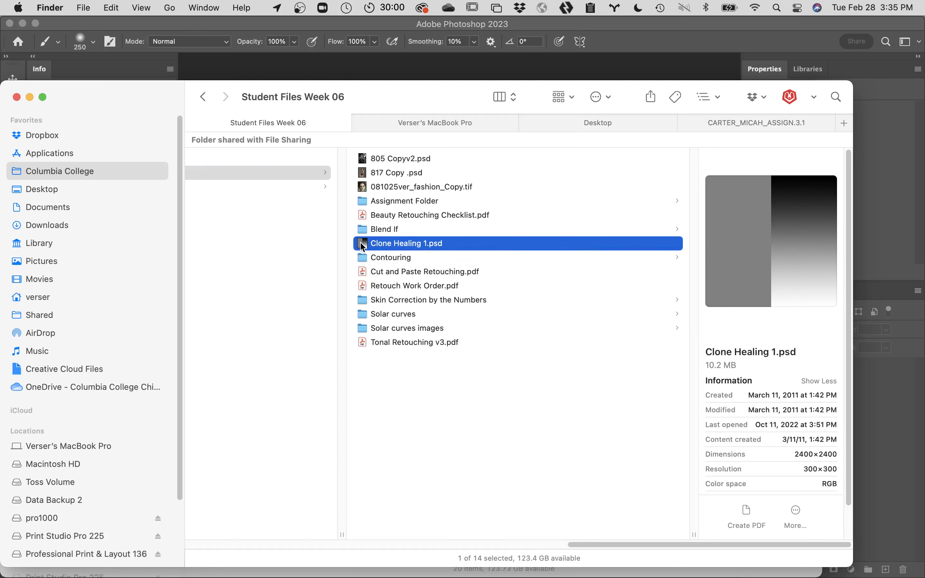
pyautogui.doubleClick(363, 247)
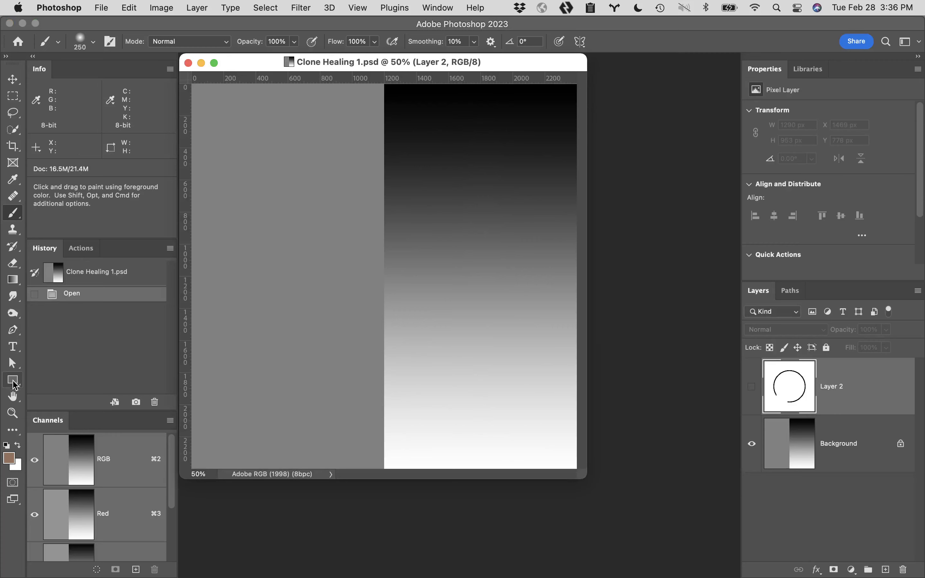
pyautogui.doubleClick(14, 396)
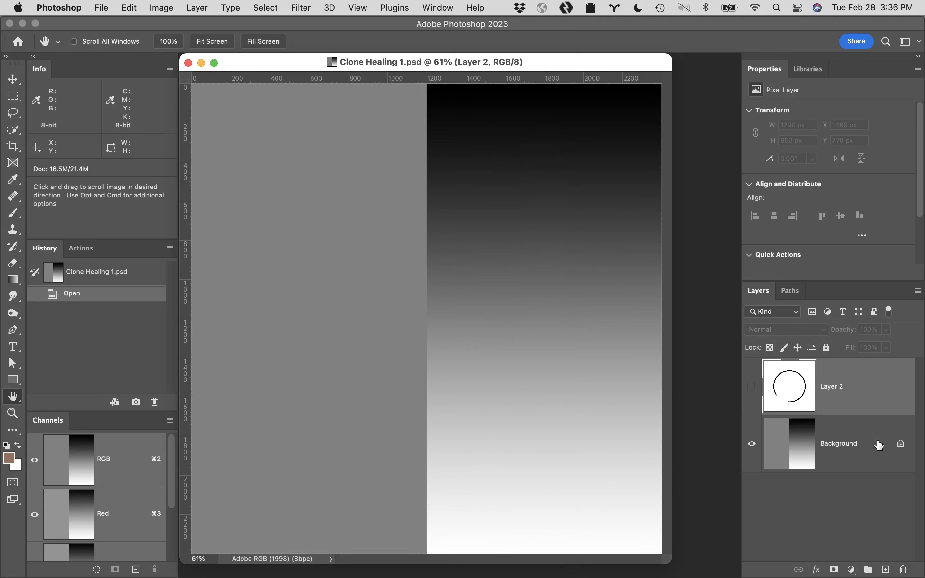
pyautogui.click(881, 444)
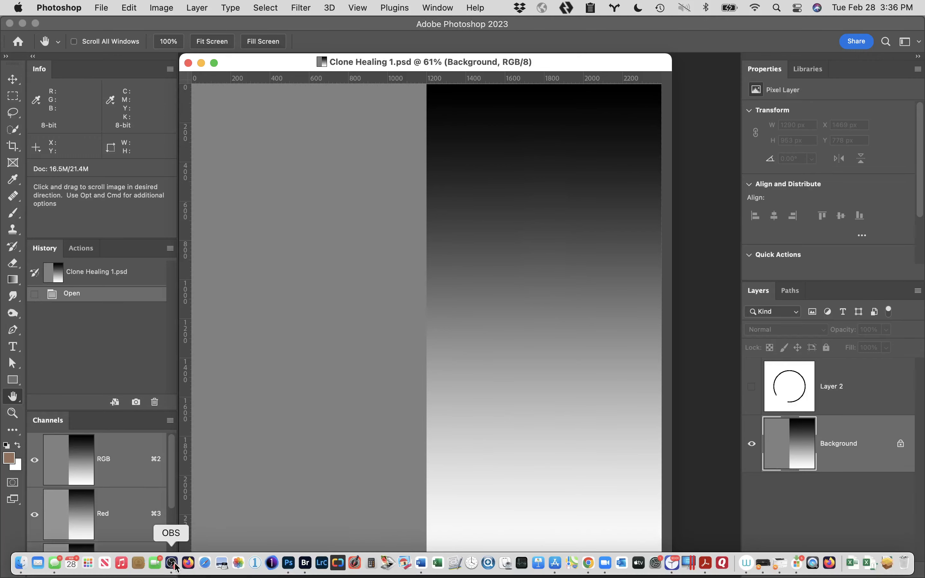
pyautogui.click(175, 565)
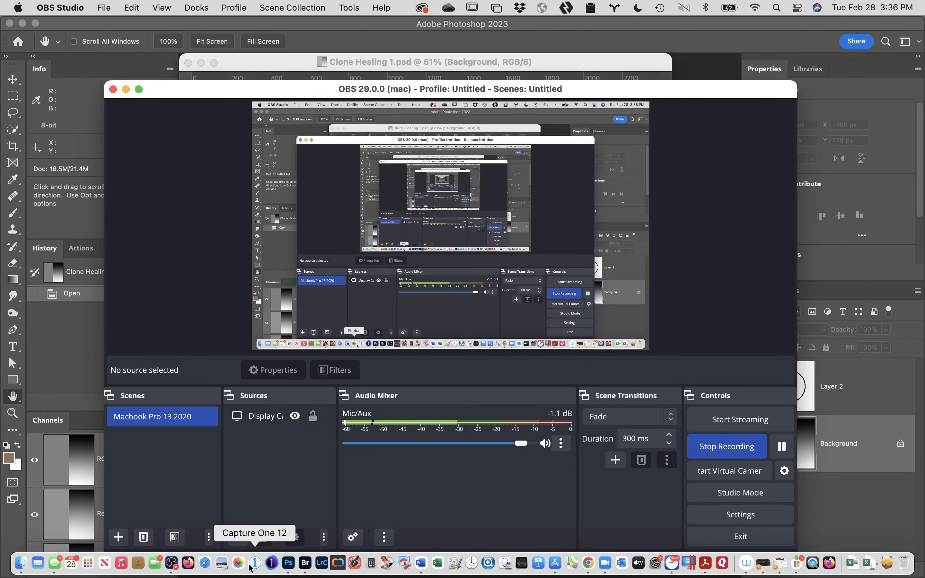
pyautogui.click(289, 562)
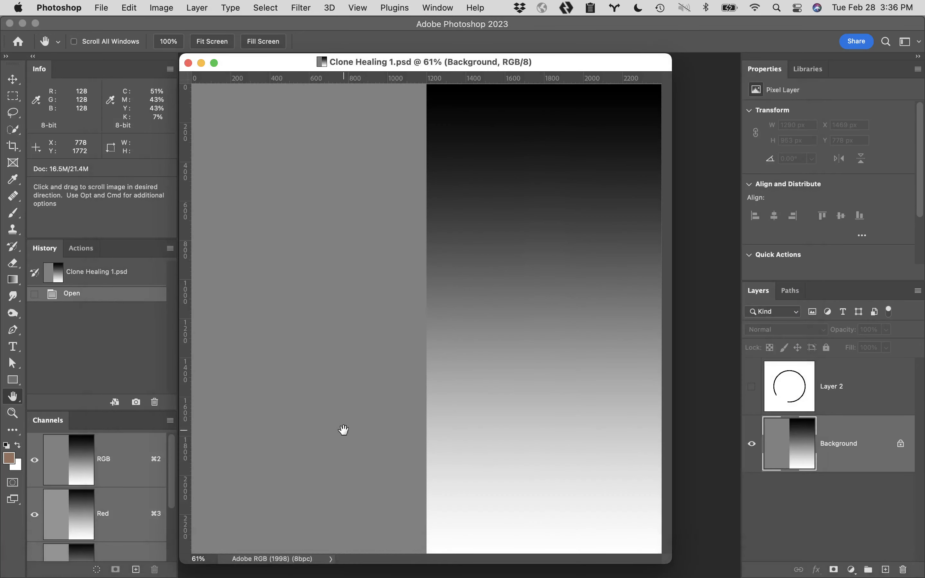
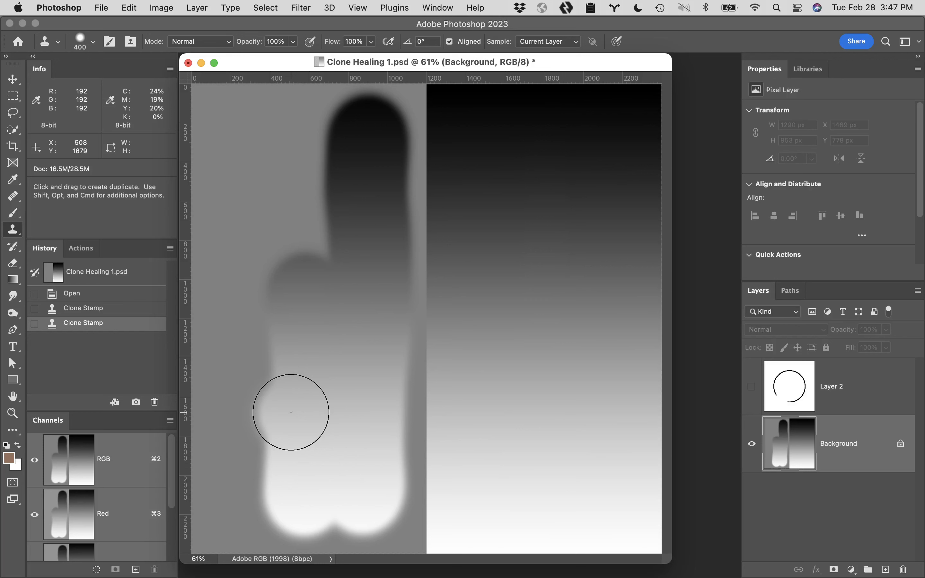
# - Clone the gradient over the gray half's lower and upper outer areas with the aligned 400 px Clone Stamp, and revert to the opened image
pyautogui.moveTo(263, 474)
pyautogui.mouseDown()
pyautogui.moveTo(249, 485)
pyautogui.moveTo(227, 444)
pyautogui.moveTo(247, 429)
pyautogui.mouseUp()
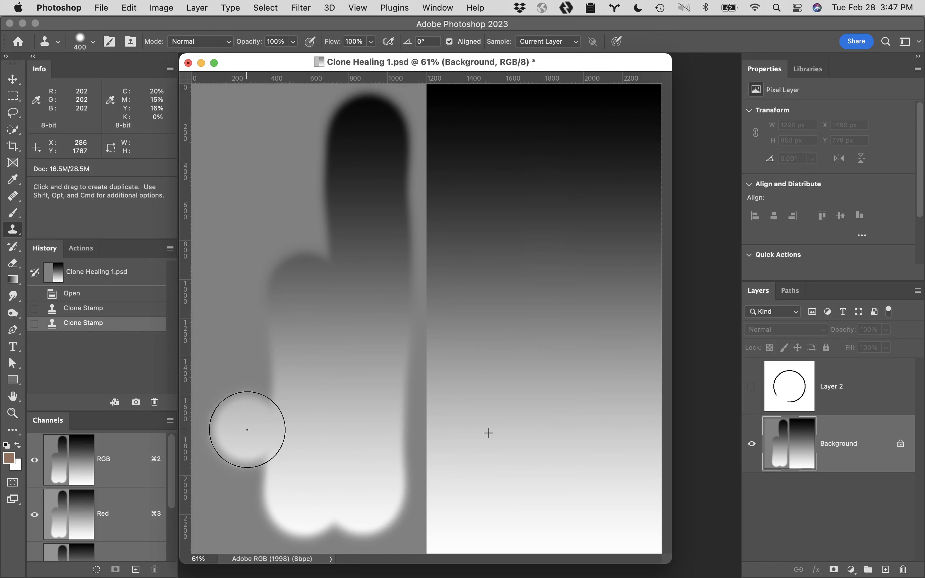
pyautogui.moveTo(247, 430)
pyautogui.mouseDown()
pyautogui.moveTo(256, 516)
pyautogui.moveTo(250, 437)
pyautogui.mouseUp()
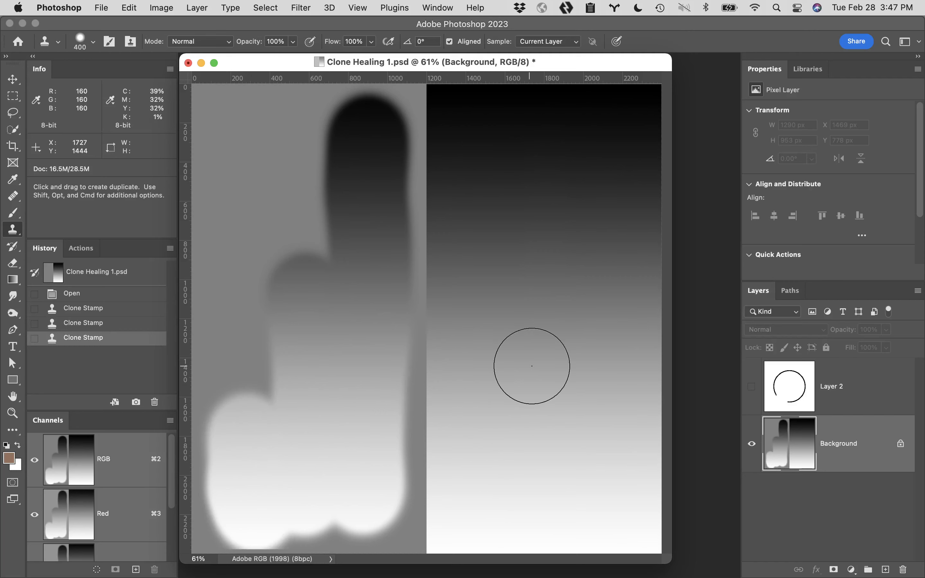
pyautogui.moveTo(248, 140)
pyautogui.mouseDown()
pyautogui.moveTo(237, 120)
pyautogui.moveTo(262, 289)
pyautogui.moveTo(254, 282)
pyautogui.mouseUp()
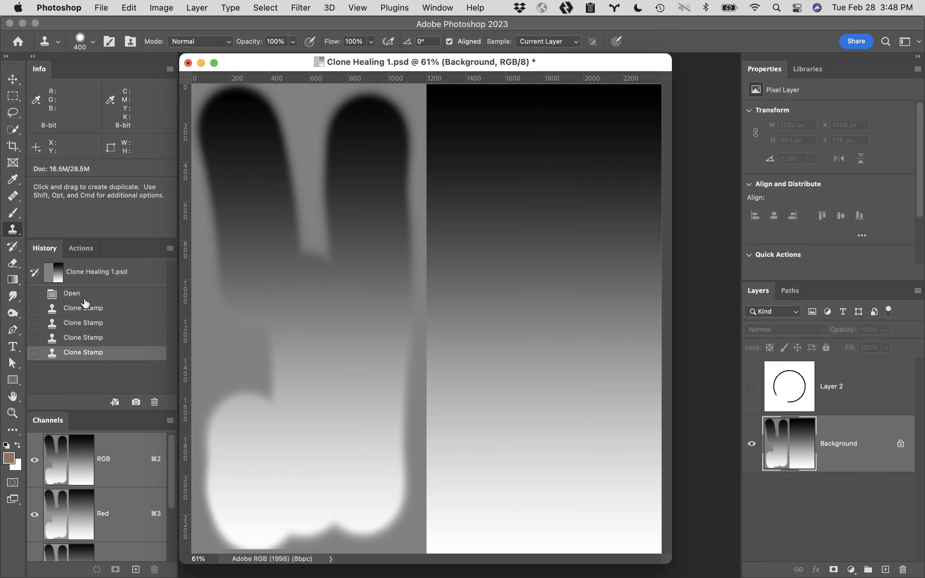
pyautogui.click(113, 295)
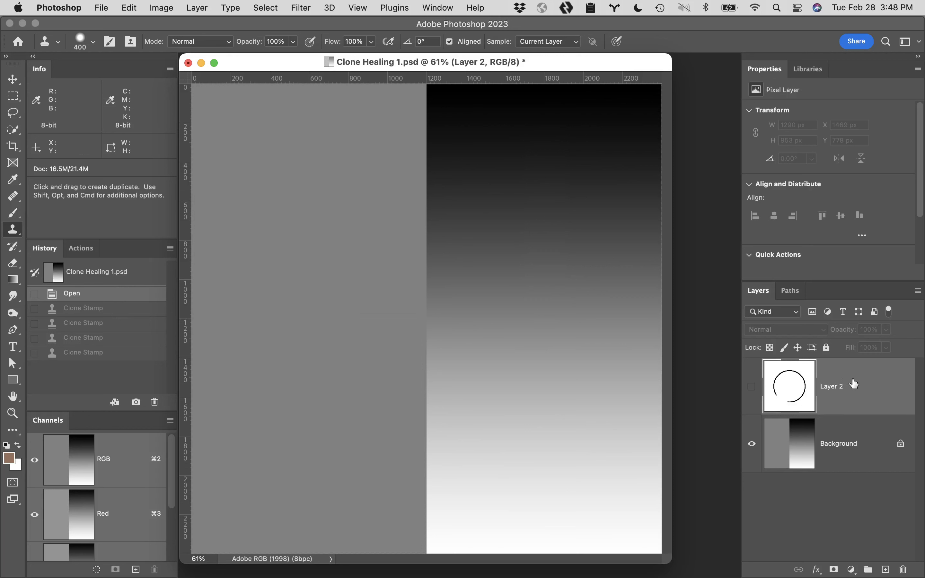
pyautogui.click(883, 430)
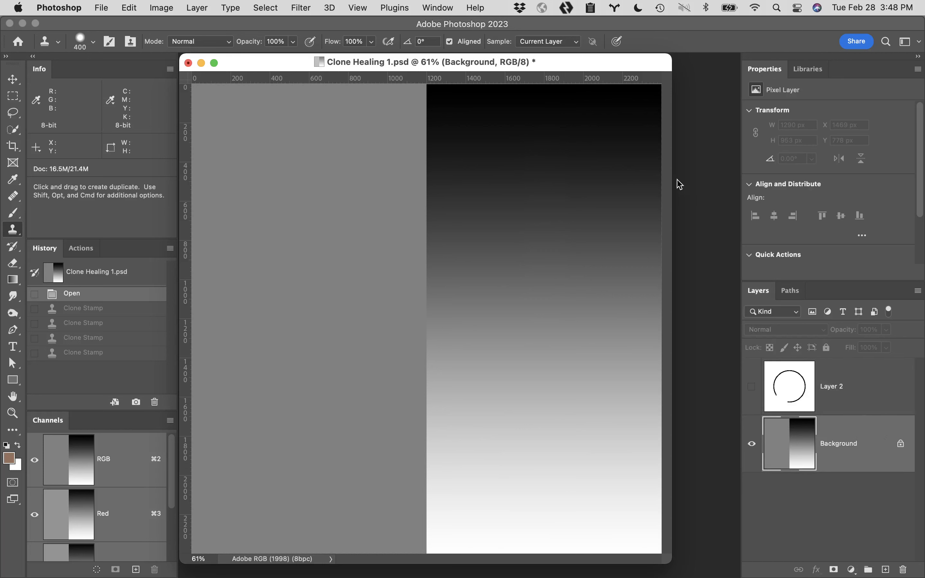
# - With Aligned off, sample the gradient's dark top, clone five separate strokes over the gray half and revert to the opened image
pyautogui.click(449, 42)
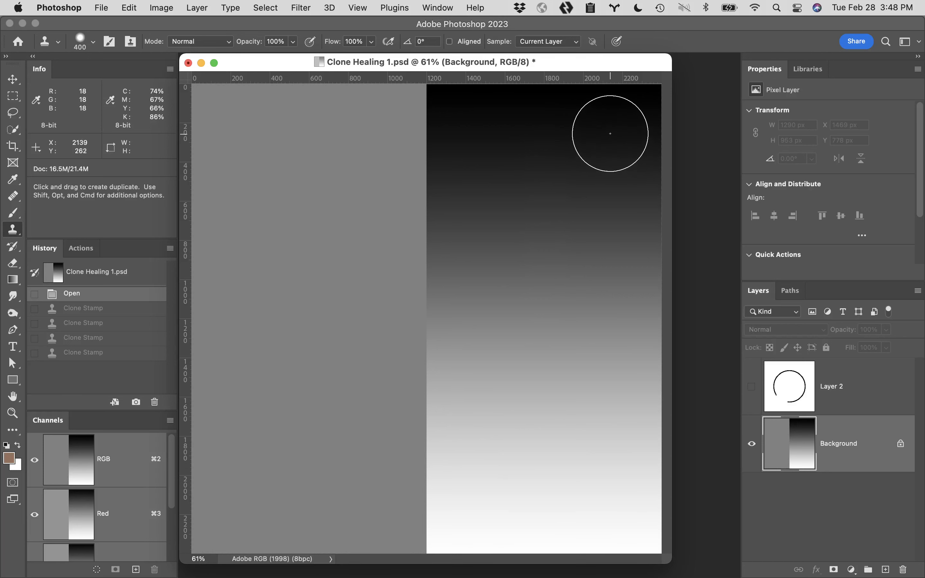
pyautogui.keyDown('alt'); pyautogui.click(611, 134); pyautogui.keyUp('alt')
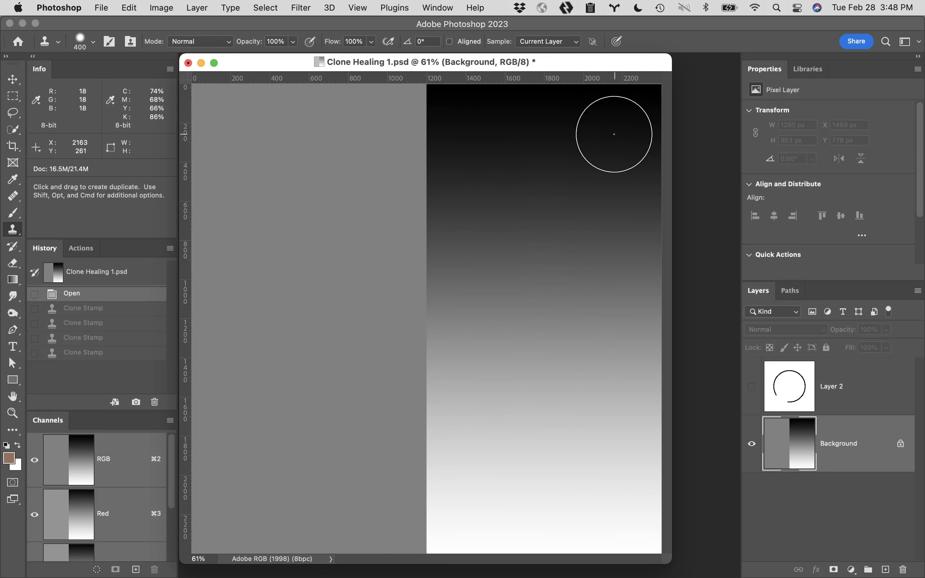
pyautogui.moveTo(611, 133)
pyautogui.mouseDown()
pyautogui.moveTo(432, 166)
pyautogui.moveTo(382, 107)
pyautogui.moveTo(375, 113)
pyautogui.moveTo(368, 532)
pyautogui.mouseUp()
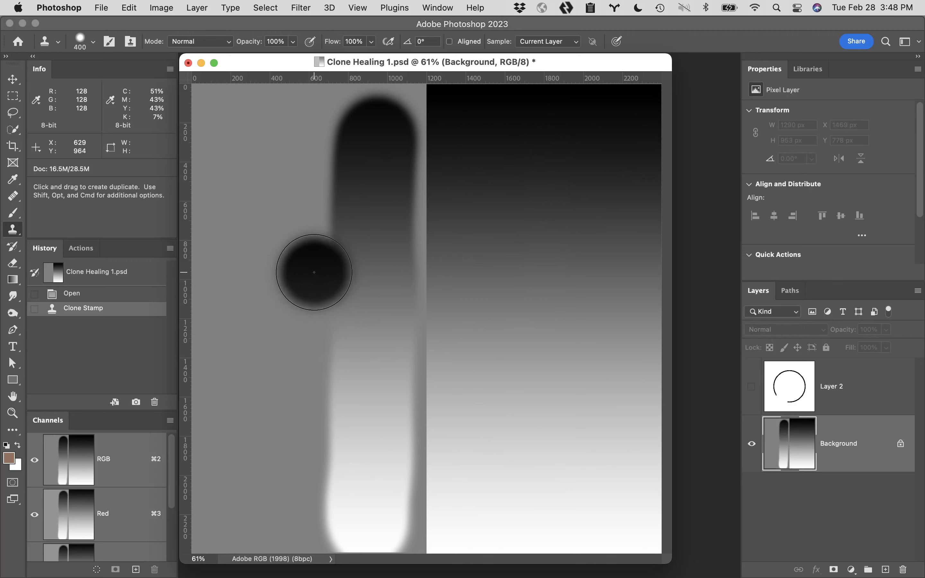
pyautogui.moveTo(314, 273)
pyautogui.mouseDown()
pyautogui.moveTo(308, 523)
pyautogui.moveTo(308, 508)
pyautogui.mouseUp()
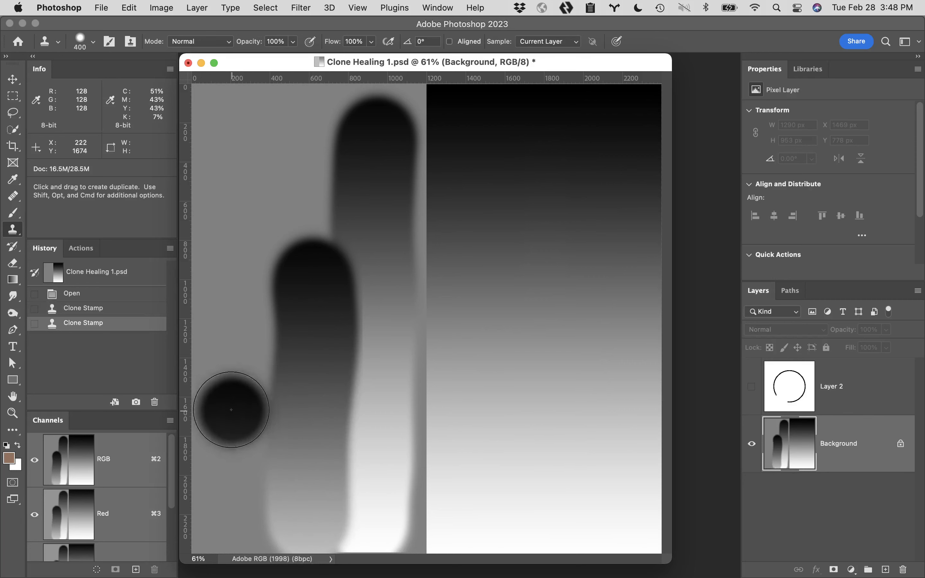
pyautogui.moveTo(232, 399)
pyautogui.mouseDown()
pyautogui.moveTo(237, 523)
pyautogui.moveTo(234, 512)
pyautogui.mouseUp()
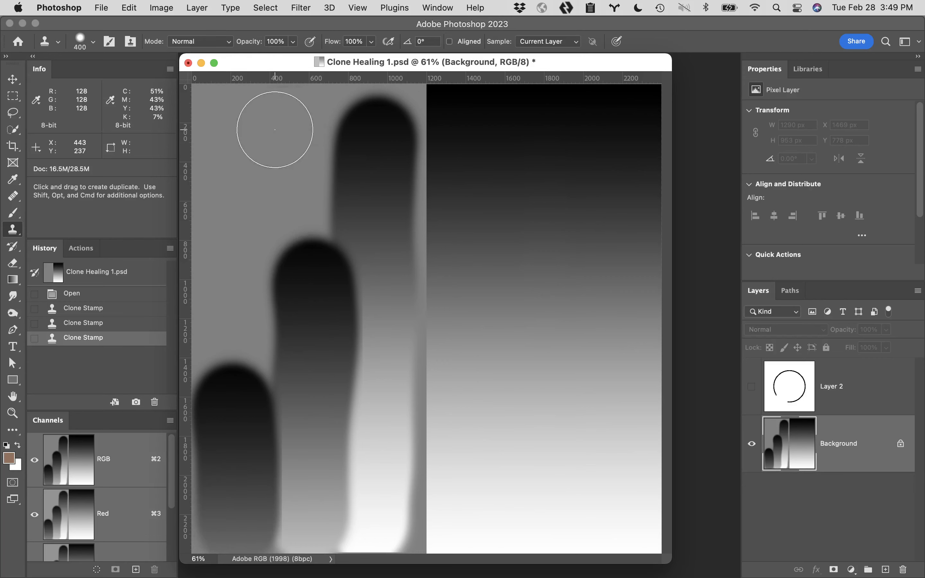
pyautogui.moveTo(275, 128); pyautogui.dragTo(276, 195)
pyautogui.moveTo(372, 432); pyautogui.dragTo(374, 512)
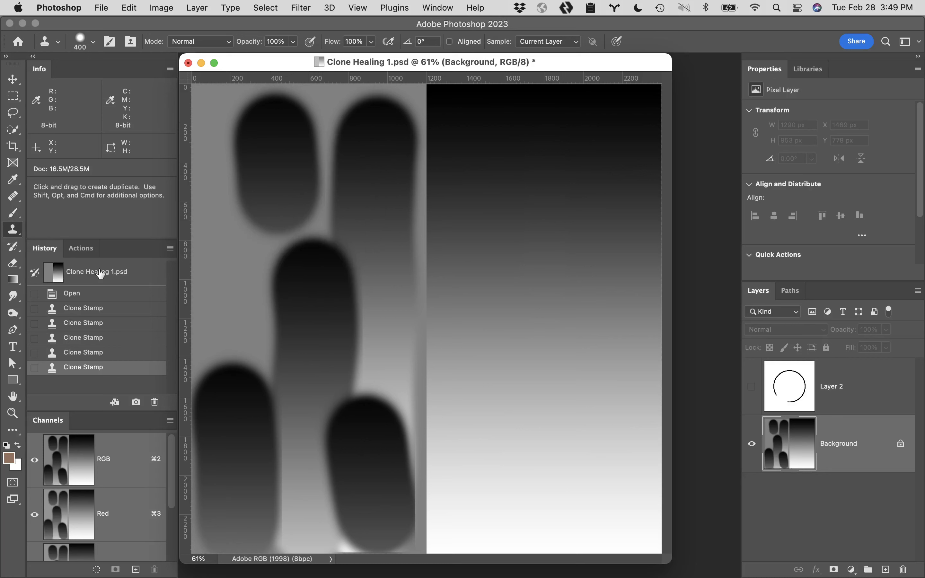
pyautogui.click(121, 298)
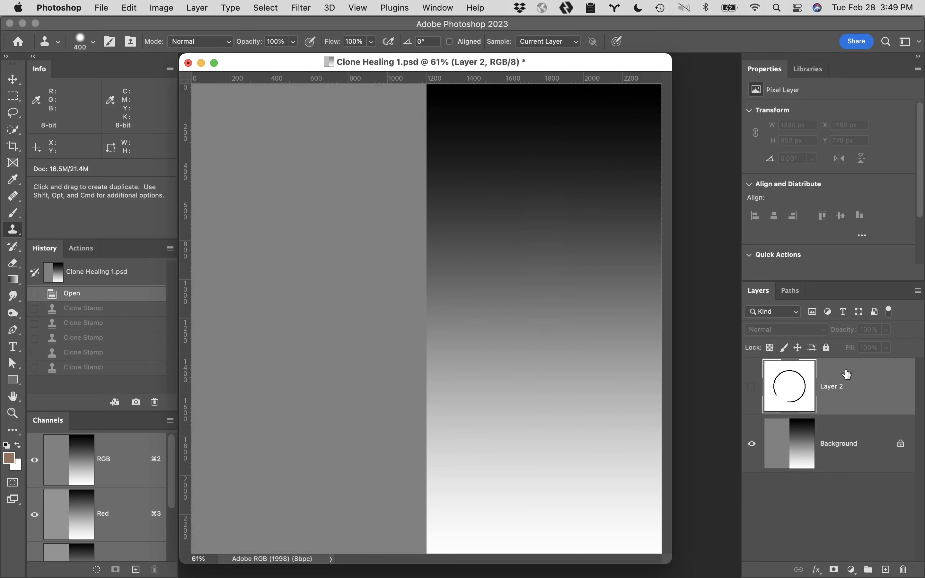
pyautogui.click(870, 451)
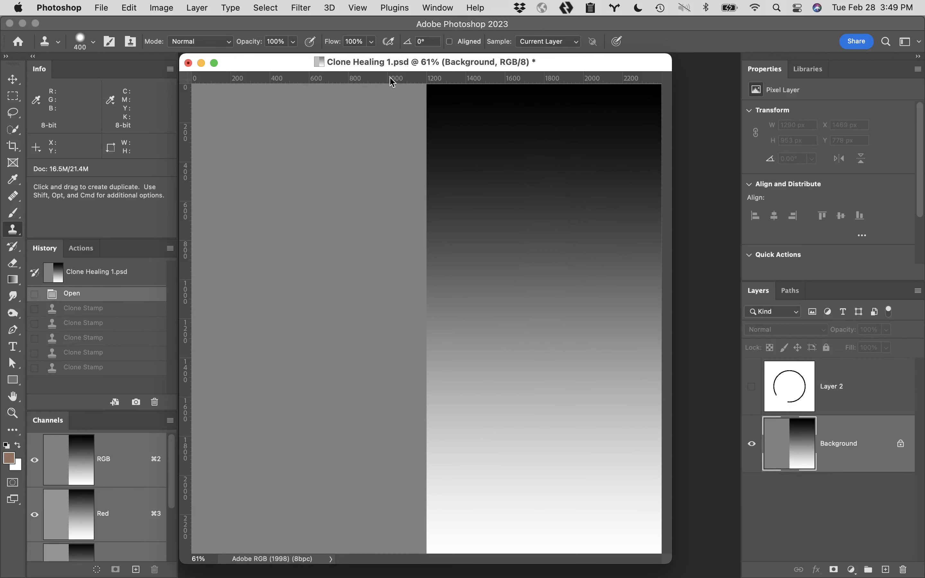
# - With Aligned on and brush hardness at 0%, sample the gradient's dark top and clone a soft vertical stroke down the gray half
pyautogui.click(450, 41)
pyautogui.click(92, 43)
pyautogui.moveTo(114, 114); pyautogui.dragTo(72, 115)
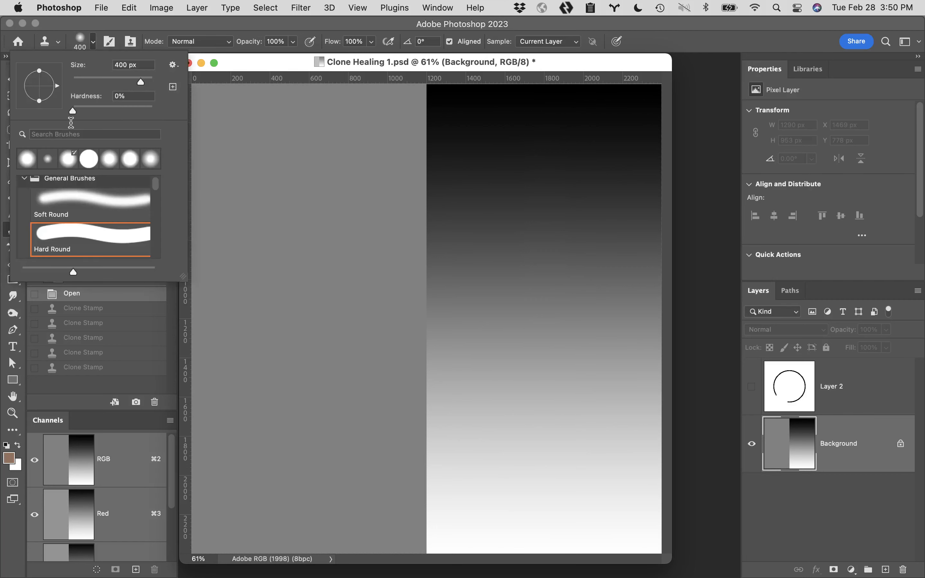
pyautogui.click(406, 23)
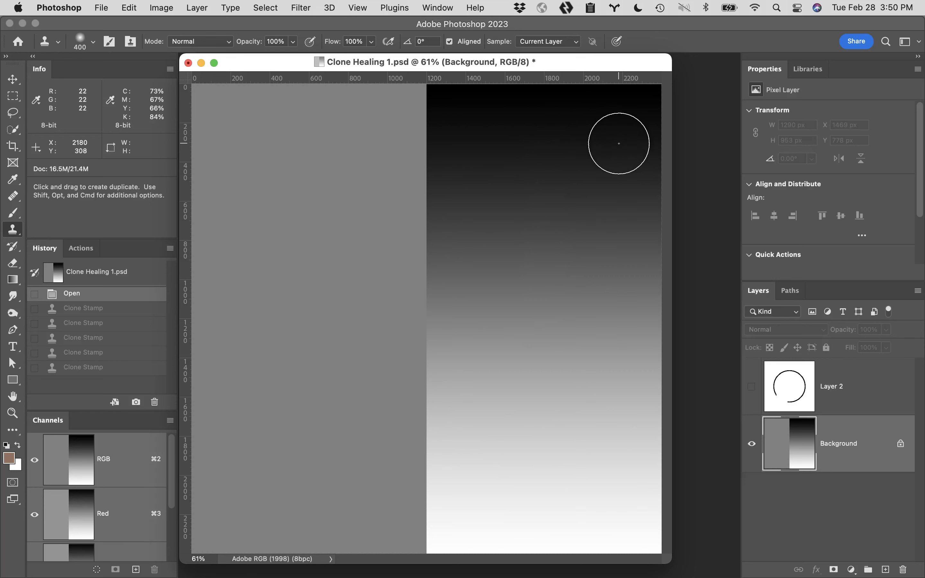
pyautogui.press('alt')
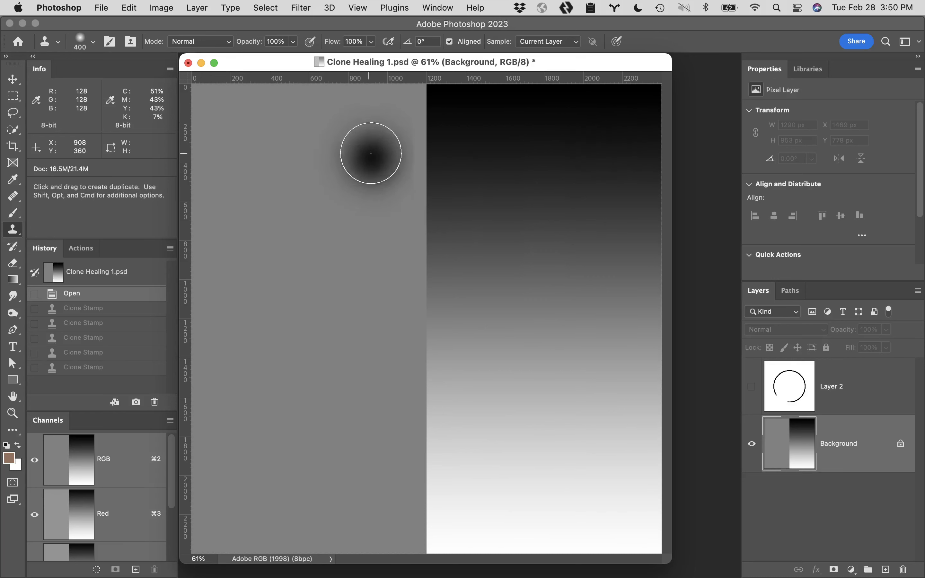
pyautogui.moveTo(367, 141); pyautogui.dragTo(377, 466)
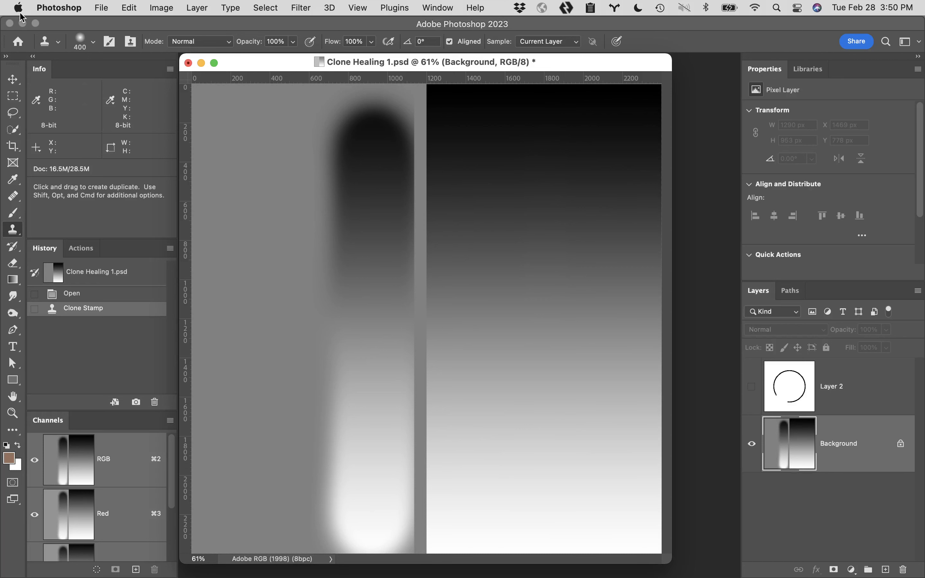
# - Set the Clone Stamp brush hardness to 100% and clone a hard-edged vertical stroke beside the soft one on the gray half
pyautogui.click(94, 40)
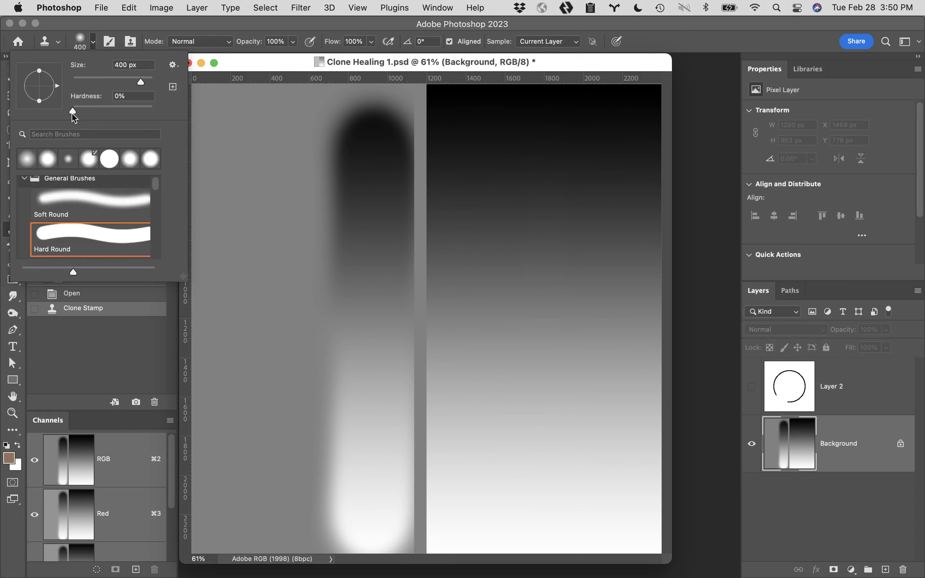
pyautogui.moveTo(75, 119); pyautogui.dragTo(154, 113)
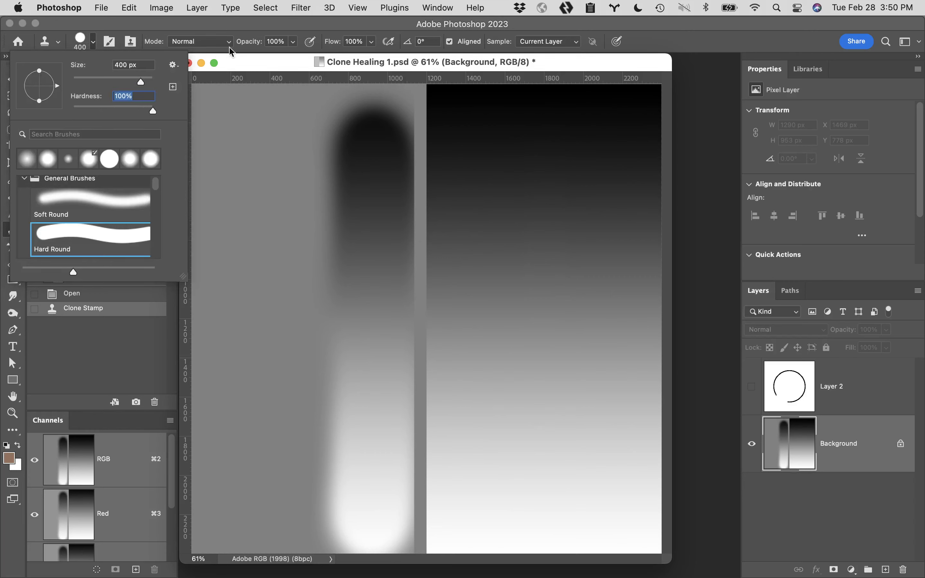
pyautogui.click(244, 23)
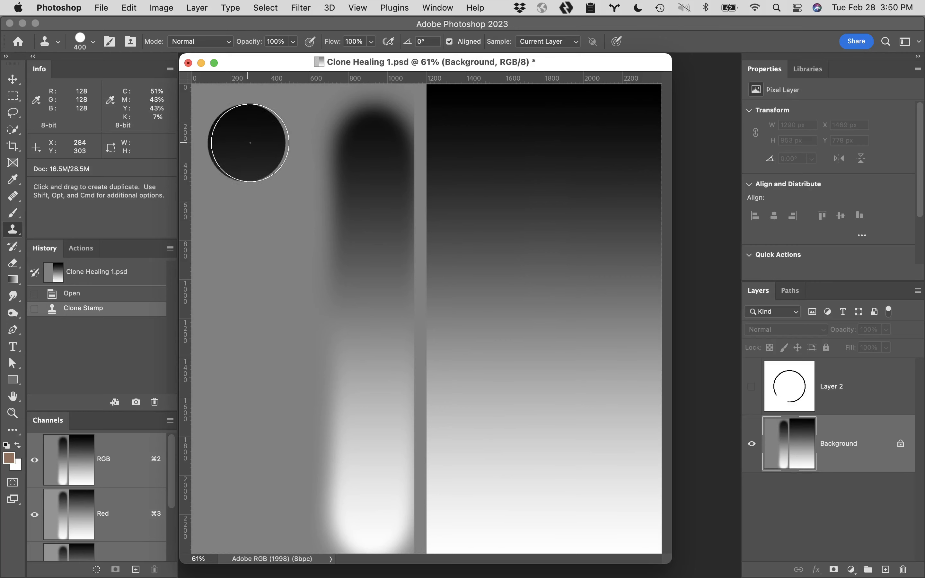
pyautogui.moveTo(251, 140)
pyautogui.mouseDown()
pyautogui.moveTo(263, 405)
pyautogui.moveTo(258, 519)
pyautogui.mouseUp()
pyautogui.click(258, 518)
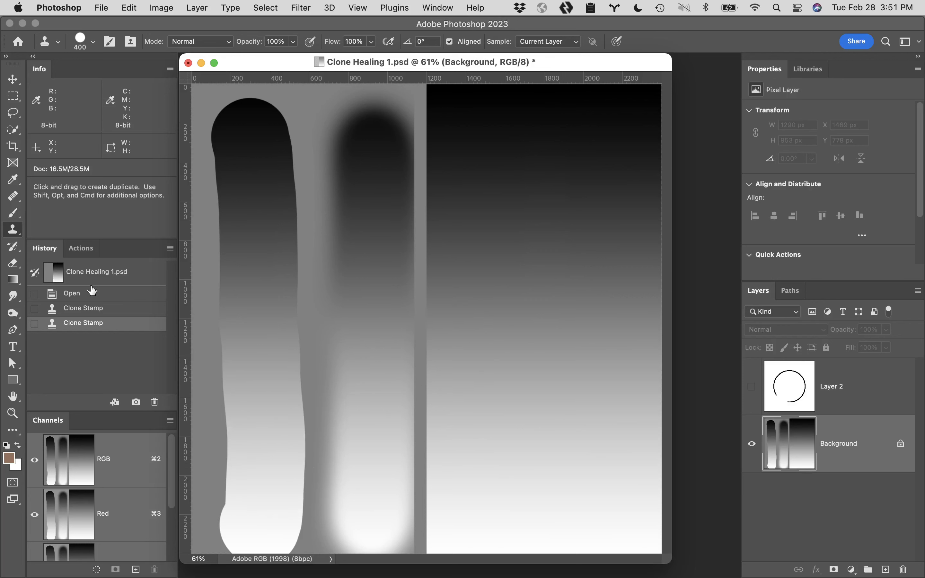
# - Revert to the opened image and, on the Background layer, clone sampled gray in a hard-edged vertical stroke down the gradient half
pyautogui.click(109, 295)
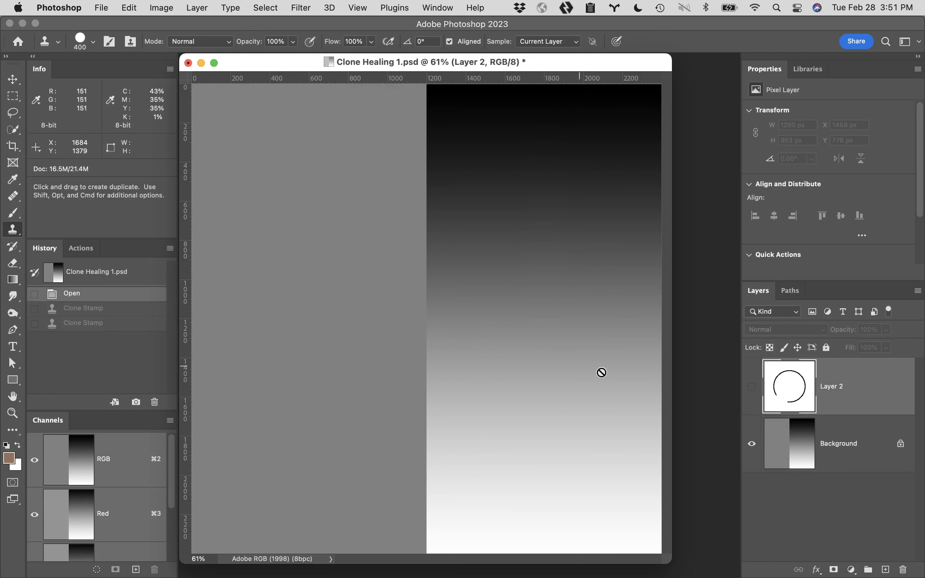
pyautogui.click(854, 453)
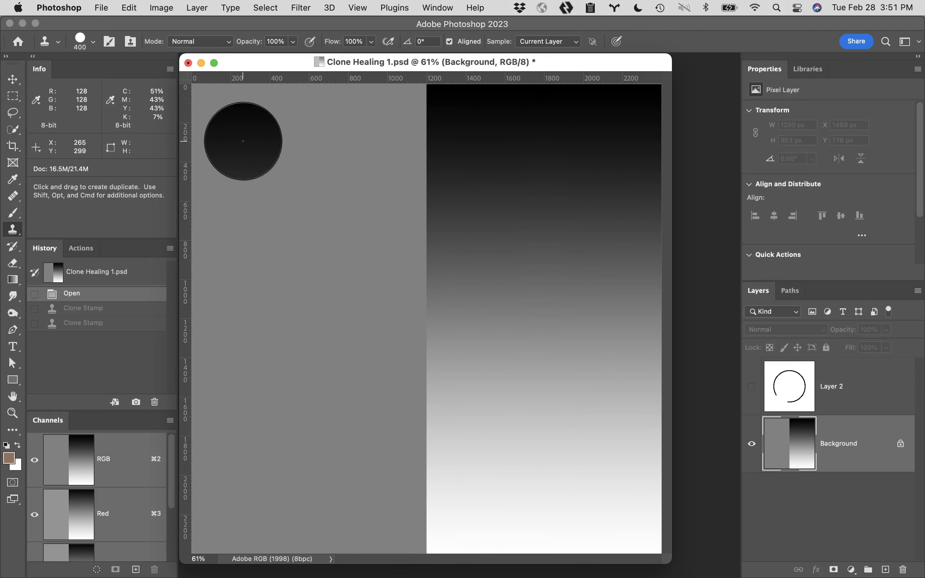
pyautogui.keyDown('alt'); pyautogui.click(235, 140); pyautogui.keyUp('alt')
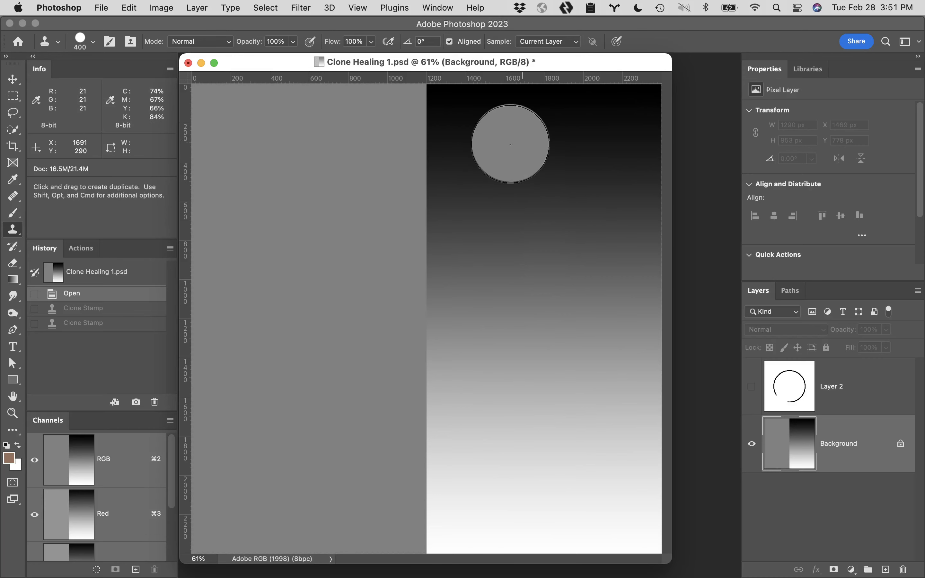
pyautogui.moveTo(491, 141); pyautogui.dragTo(501, 536)
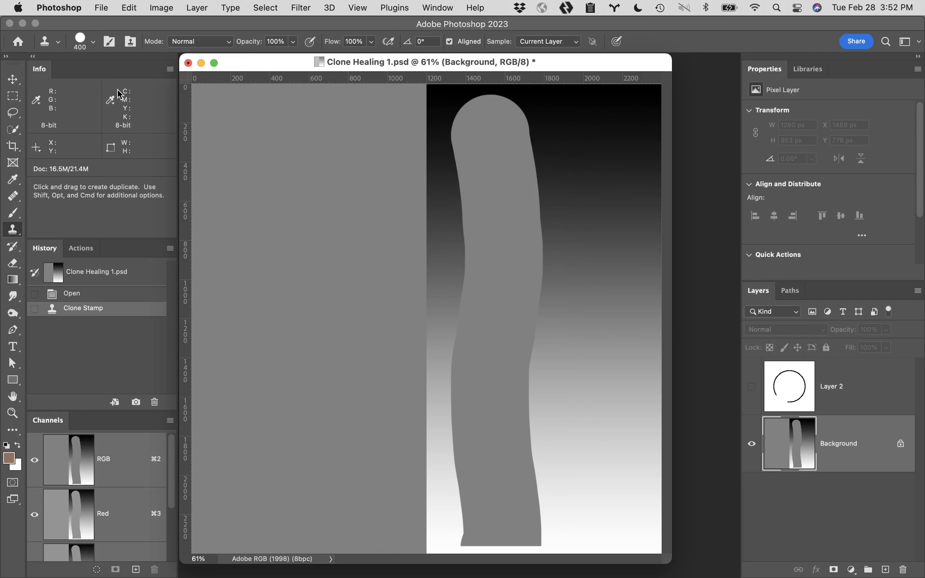
# - Set the Clone Stamp brush hardness to 0% and clone sampled gray in a soft vertical stroke beside the hard-edged one on the gradient half
pyautogui.click(90, 43)
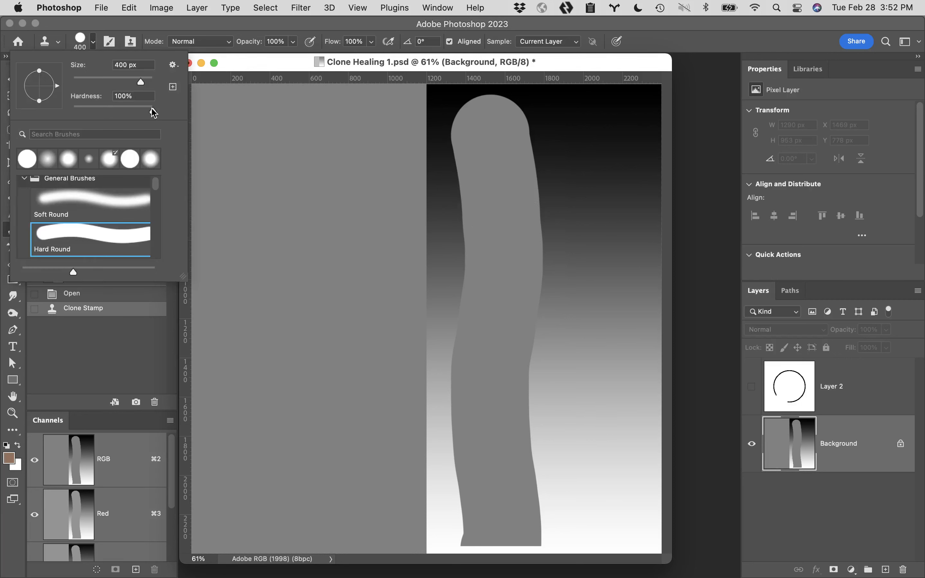
pyautogui.moveTo(153, 111); pyautogui.dragTo(49, 115)
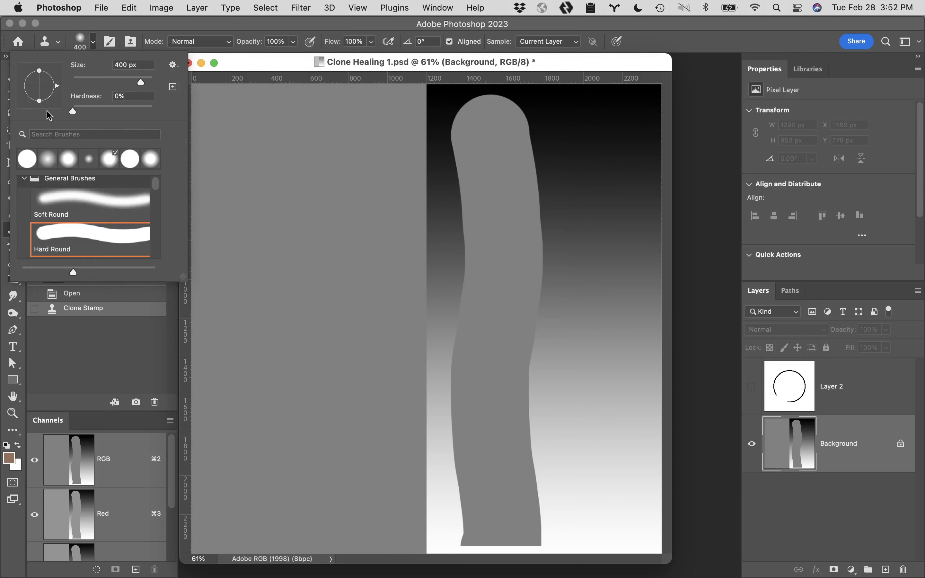
pyautogui.click(395, 29)
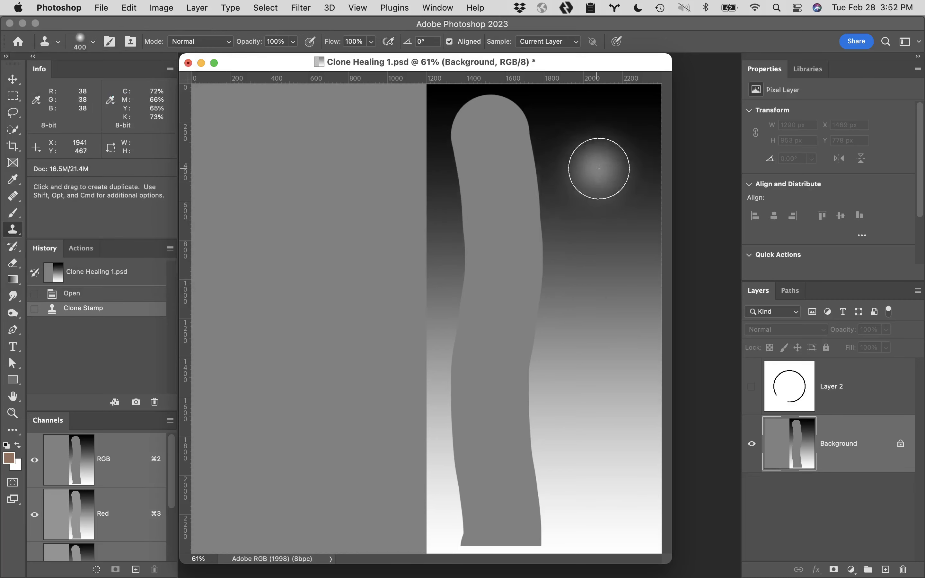
pyautogui.moveTo(602, 144); pyautogui.dragTo(611, 527)
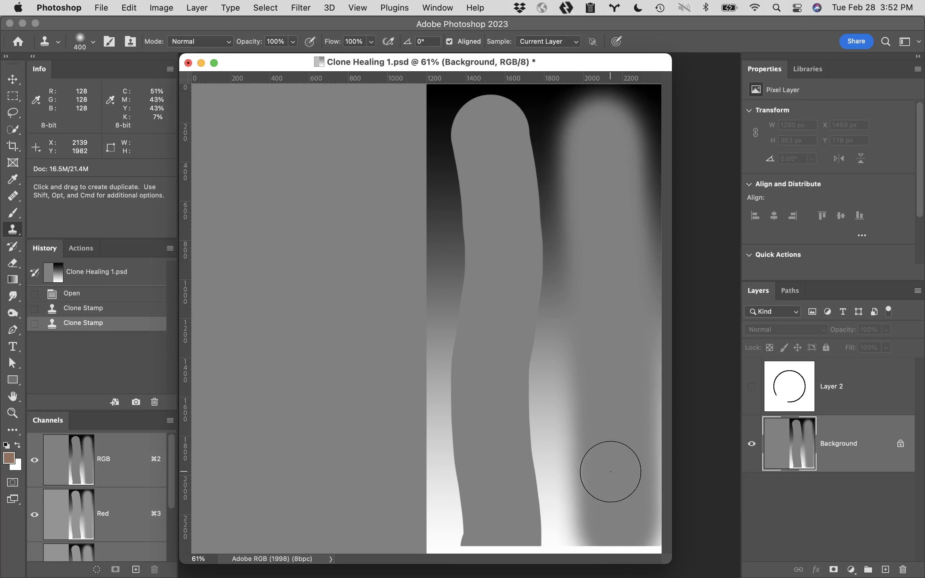
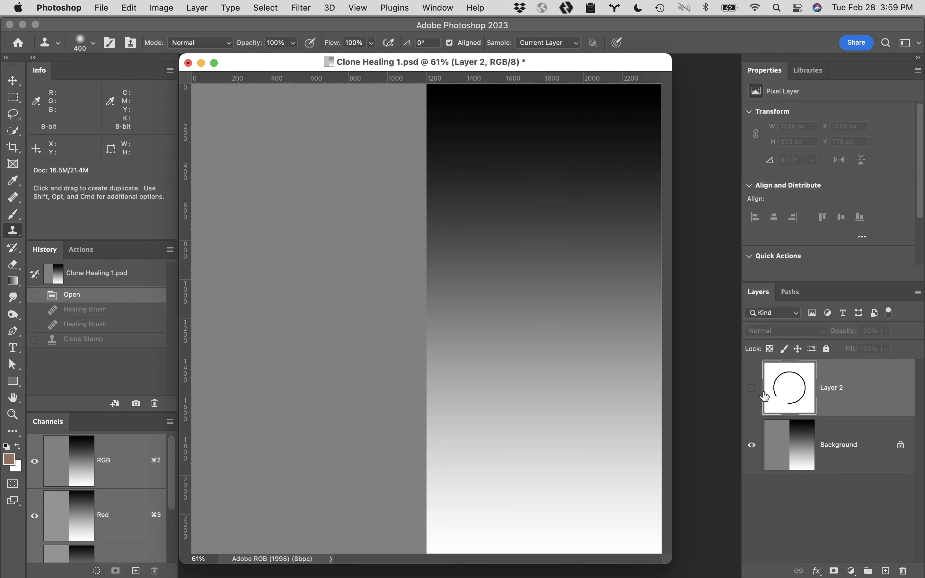
# - Make Layer 2 visible, show the Clone Source settings and place them clear of the circle artwork
pyautogui.click(752, 389)
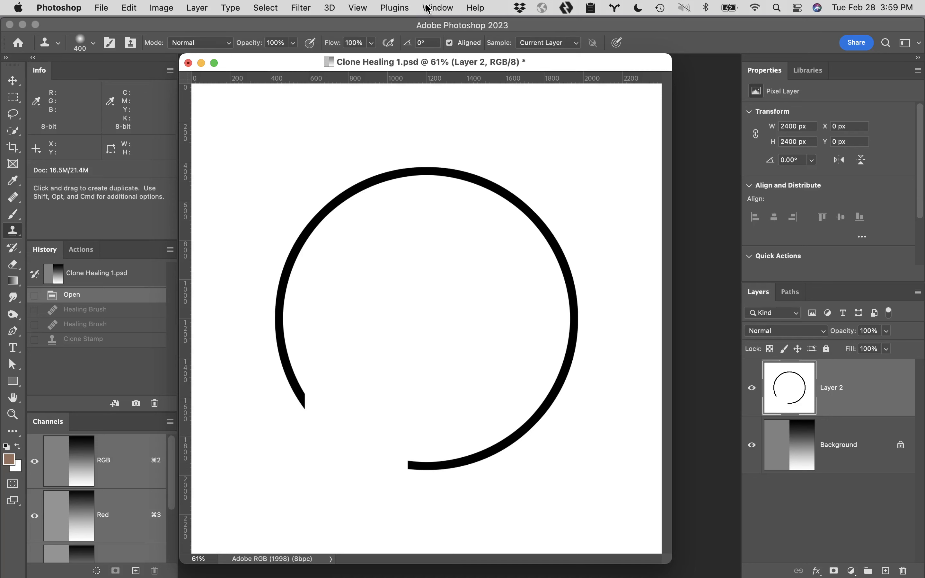
pyautogui.click(442, 6)
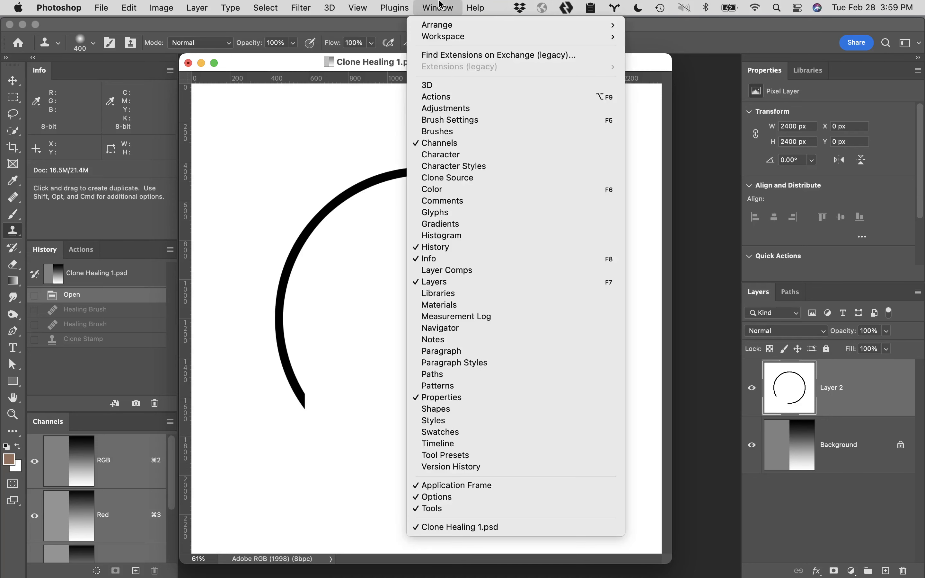
pyautogui.click(470, 178)
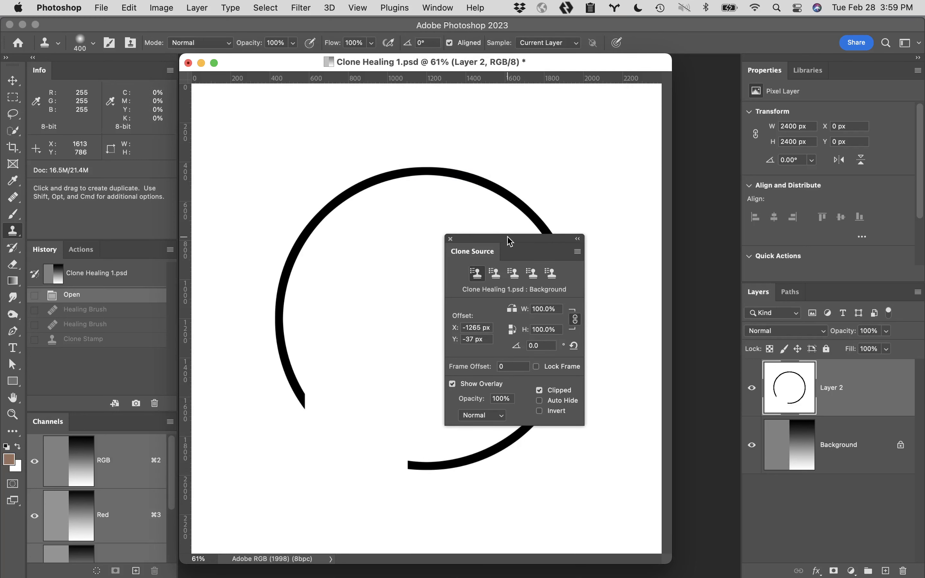
pyautogui.moveTo(510, 241)
pyautogui.mouseDown()
pyautogui.moveTo(642, 165)
pyautogui.moveTo(643, 44)
pyautogui.moveTo(671, 64)
pyautogui.moveTo(672, 53)
pyautogui.mouseUp()
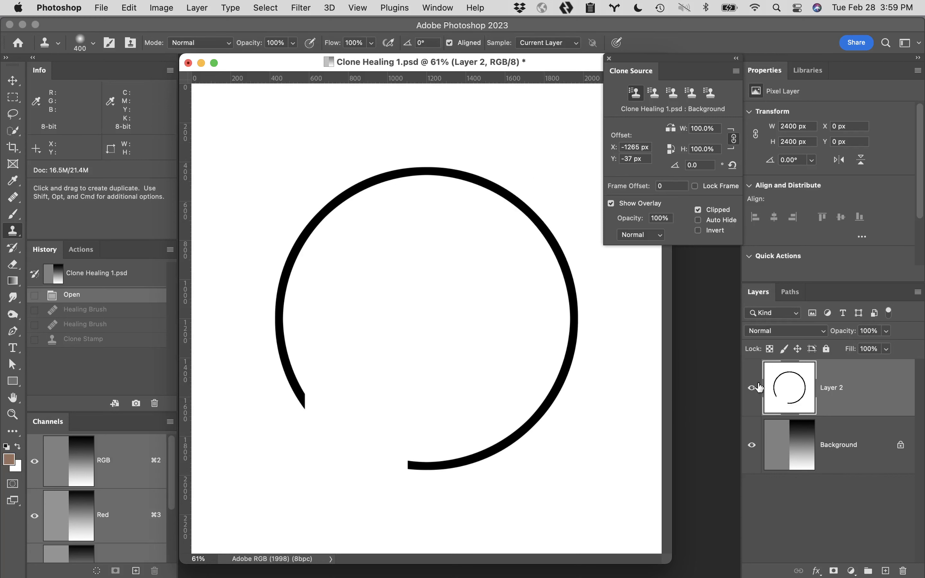
# - Hide Layer 2 and sample the gradient's dark top on the Background layer as the first clone source
pyautogui.click(867, 449)
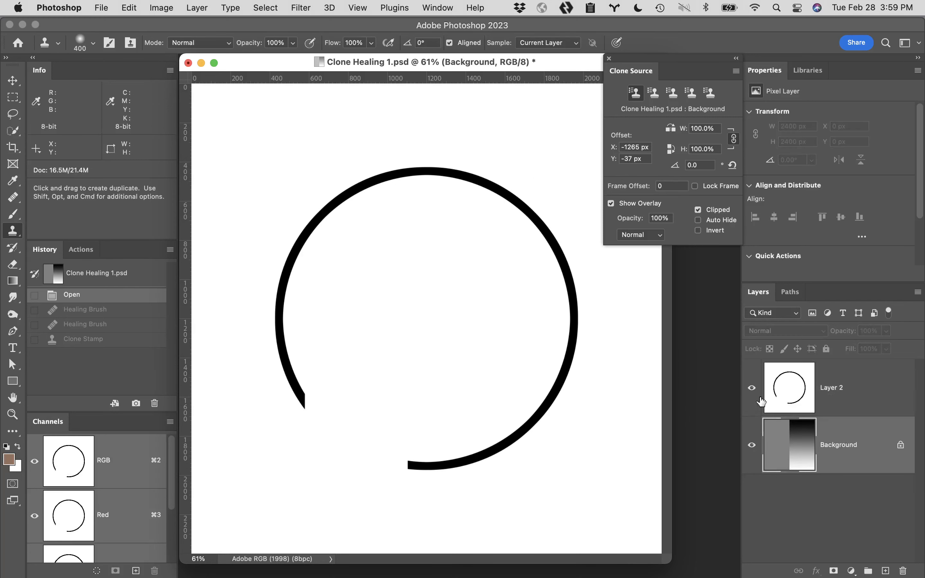
pyautogui.click(752, 390)
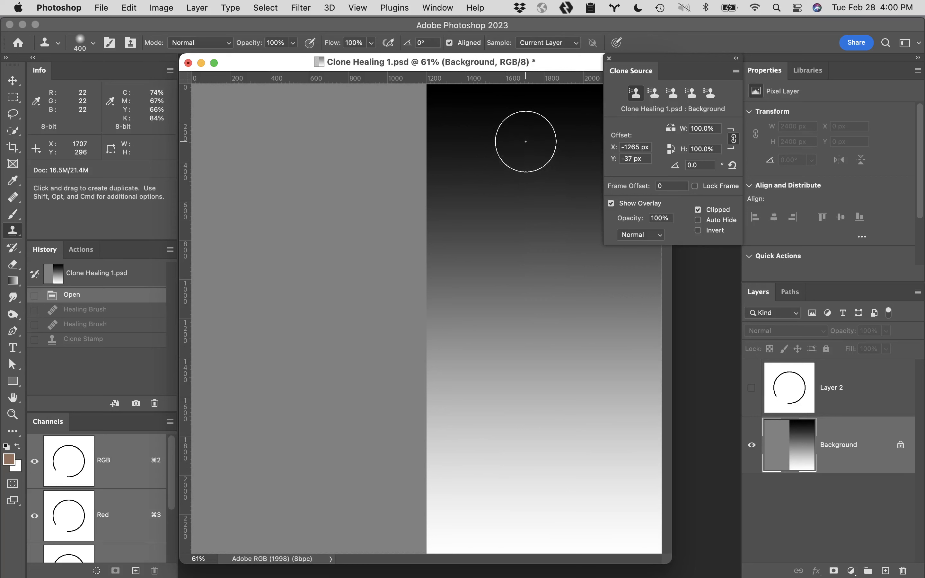
pyautogui.press('alt')
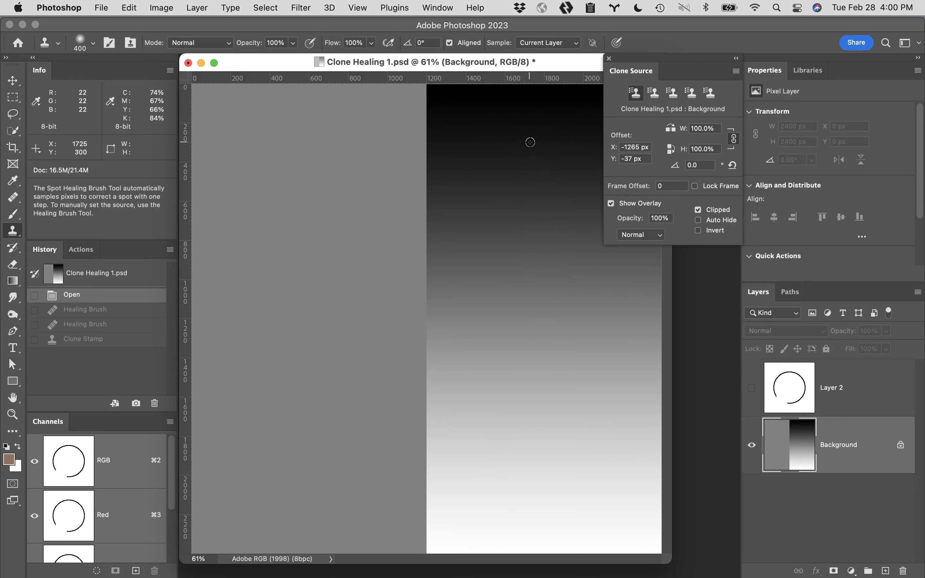
pyautogui.keyDown('alt'); pyautogui.click(530, 143); pyautogui.keyUp('alt')
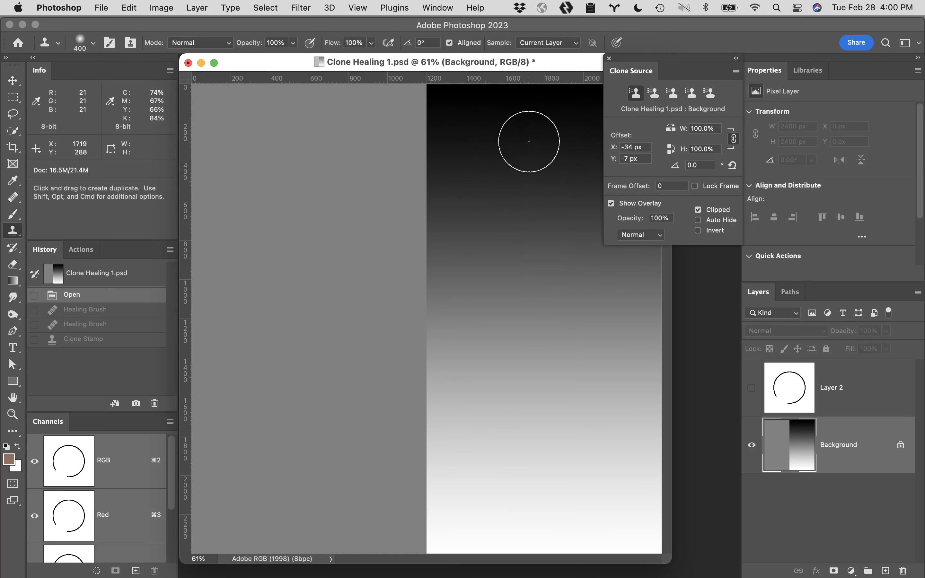
# - Show and activate Layer 2, and clone the sampled Background gradient in a soft winding stroke across the circle
pyautogui.click(883, 384)
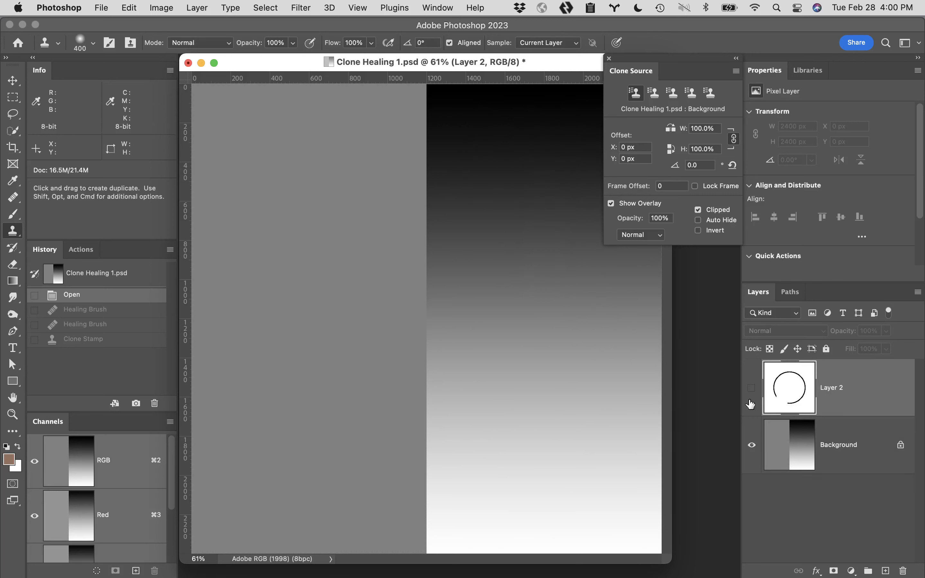
pyautogui.click(750, 389)
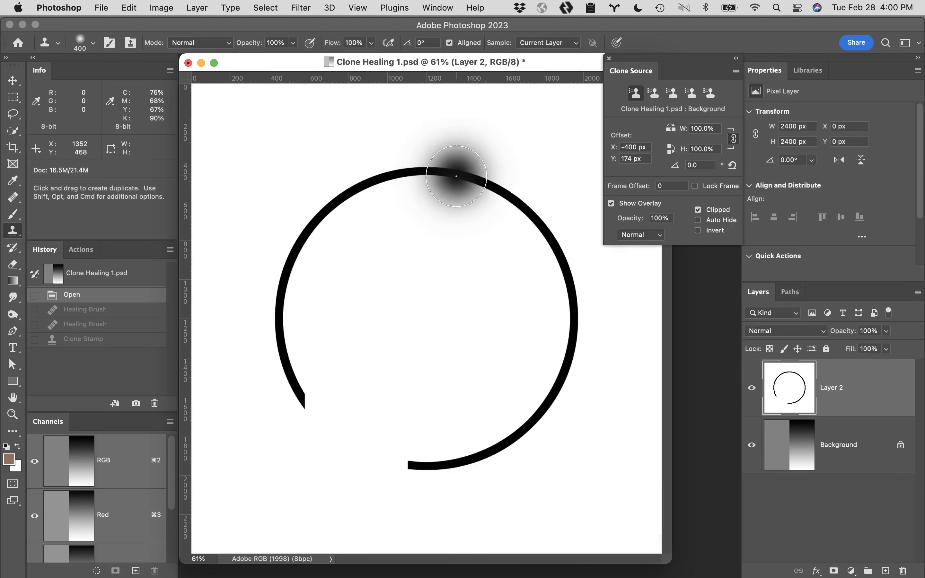
pyautogui.moveTo(491, 161)
pyautogui.mouseDown()
pyautogui.moveTo(391, 317)
pyautogui.moveTo(403, 300)
pyautogui.moveTo(463, 407)
pyautogui.moveTo(500, 552)
pyautogui.mouseUp()
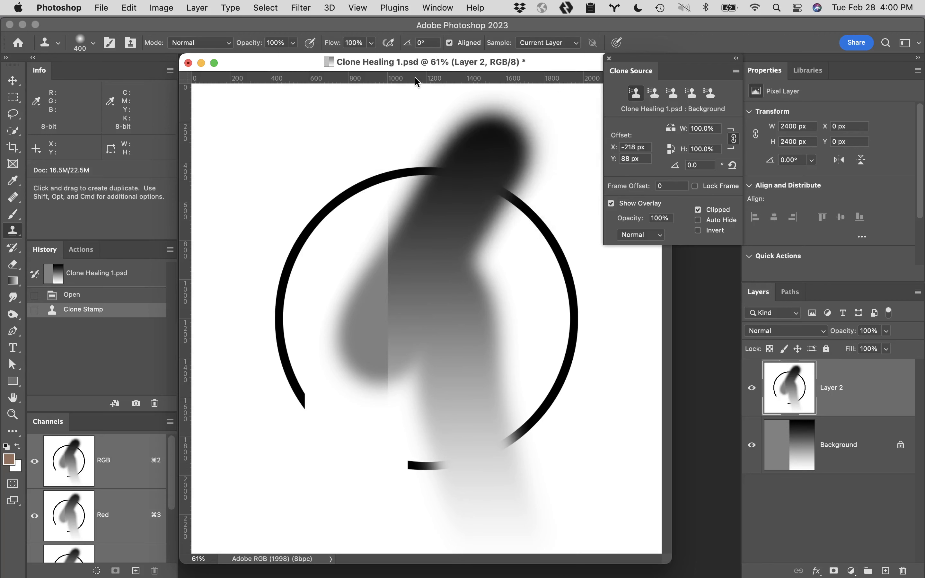
# - Create a white 10 × 8 inch RGB document at 300 pixels/inch and clone the sampled gradient into it with a soft winding stroke
pyautogui.press('super+n')
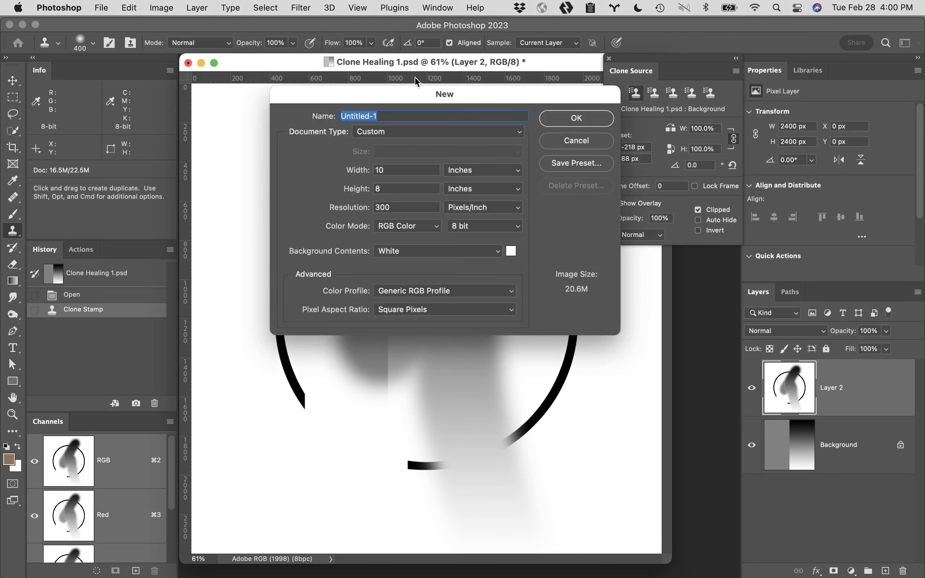
pyautogui.click(600, 112)
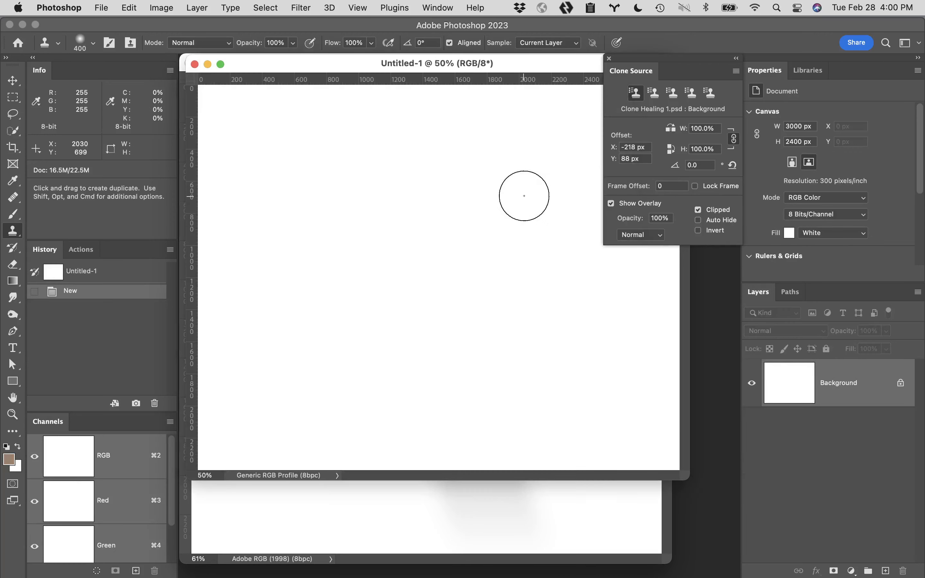
pyautogui.moveTo(484, 143)
pyautogui.mouseDown()
pyautogui.moveTo(433, 193)
pyautogui.moveTo(362, 342)
pyautogui.moveTo(484, 258)
pyautogui.moveTo(469, 317)
pyautogui.moveTo(543, 282)
pyautogui.mouseUp()
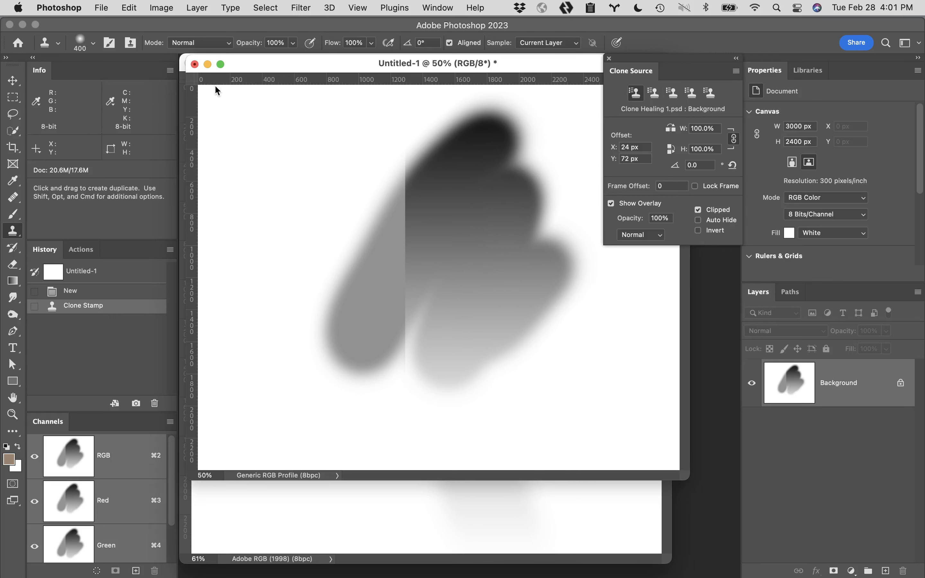
# - Close the untitled document without saving and revert Clone Healing 1.psd to its opened state
pyautogui.click(195, 64)
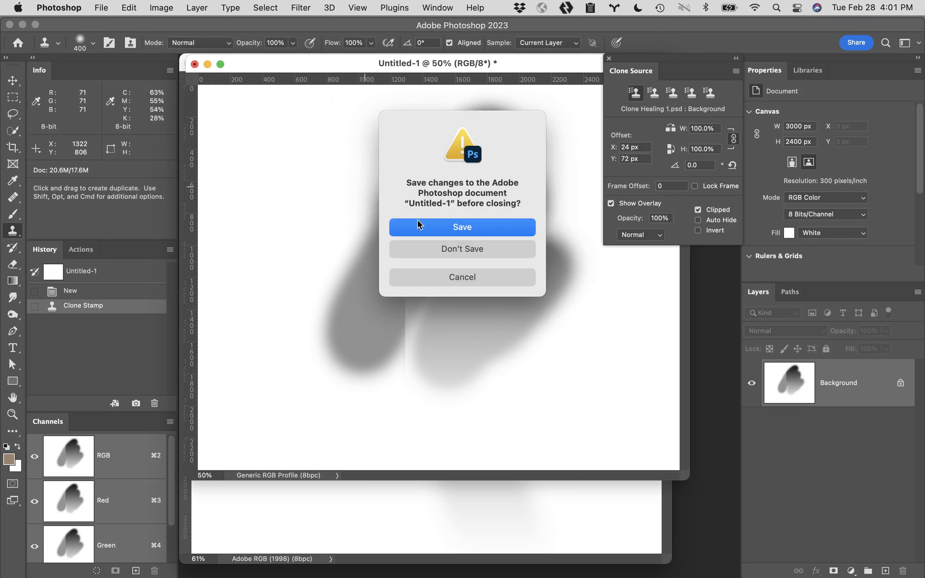
pyautogui.click(466, 246)
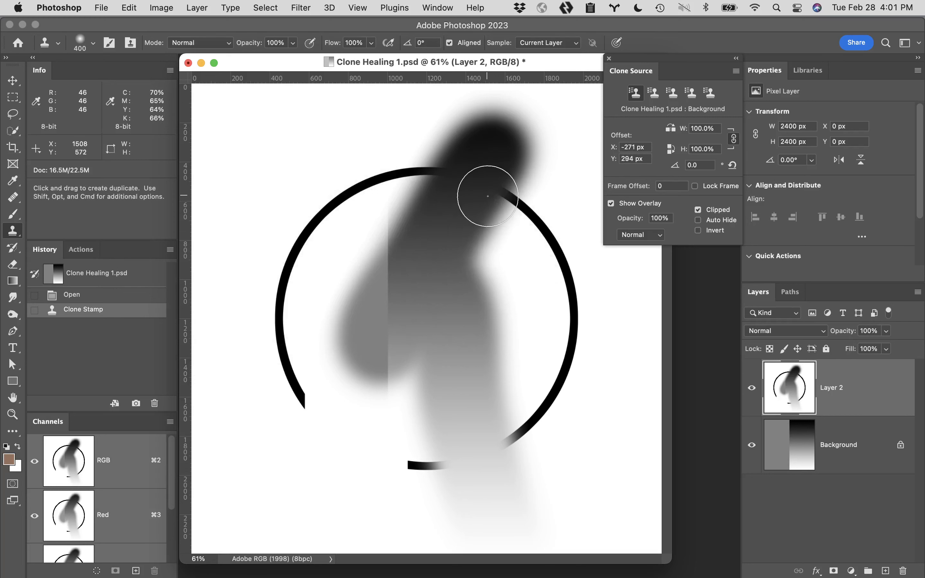
pyautogui.click(135, 296)
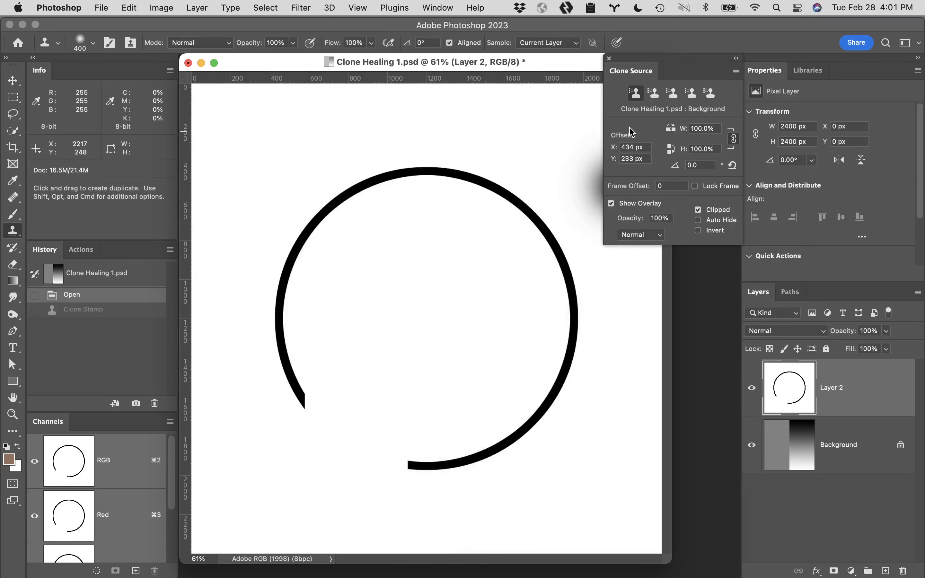
# - Using the second clone source, sample the circle's upper-right arc on Layer 2 and clone it across the gap at the circle's lower left
pyautogui.click(657, 93)
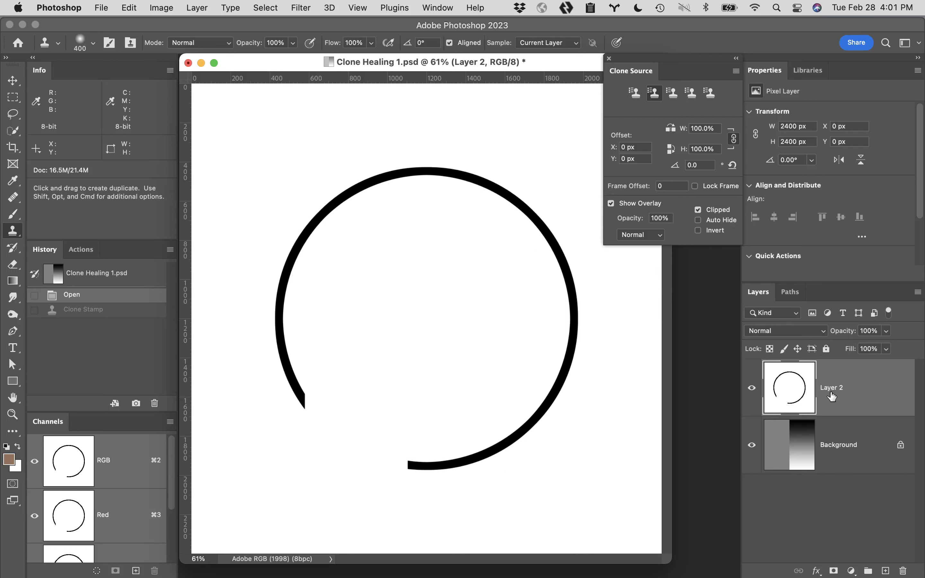
pyautogui.press('alt')
pyautogui.keyDown('alt'); pyautogui.click(535, 217); pyautogui.keyUp('alt')
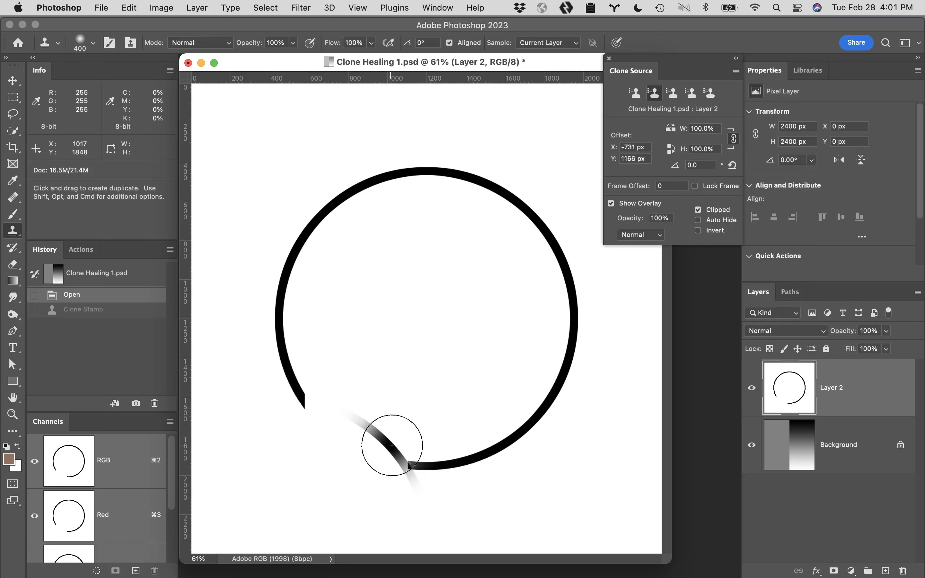
pyautogui.moveTo(392, 439)
pyautogui.mouseDown()
pyautogui.moveTo(336, 392)
pyautogui.moveTo(378, 440)
pyautogui.mouseUp()
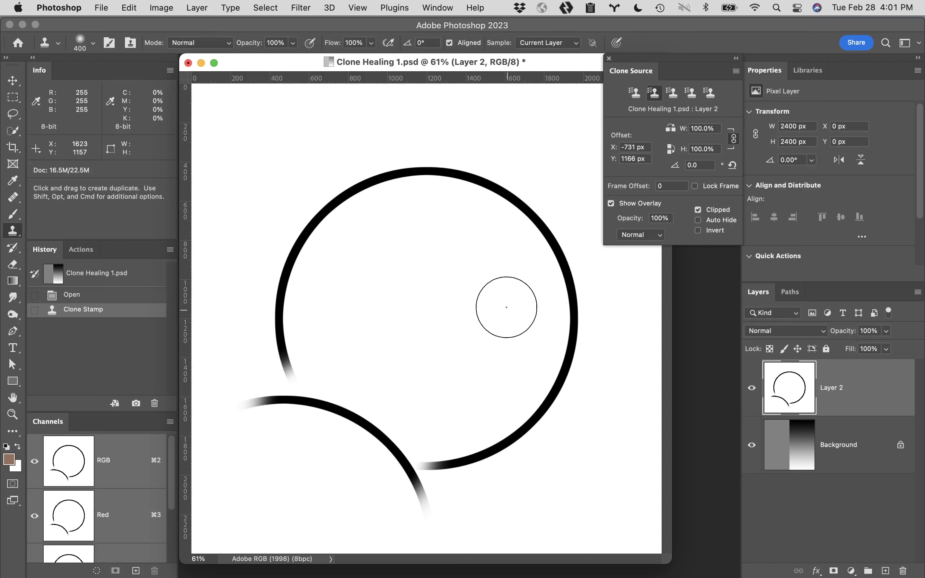
pyautogui.click(596, 90)
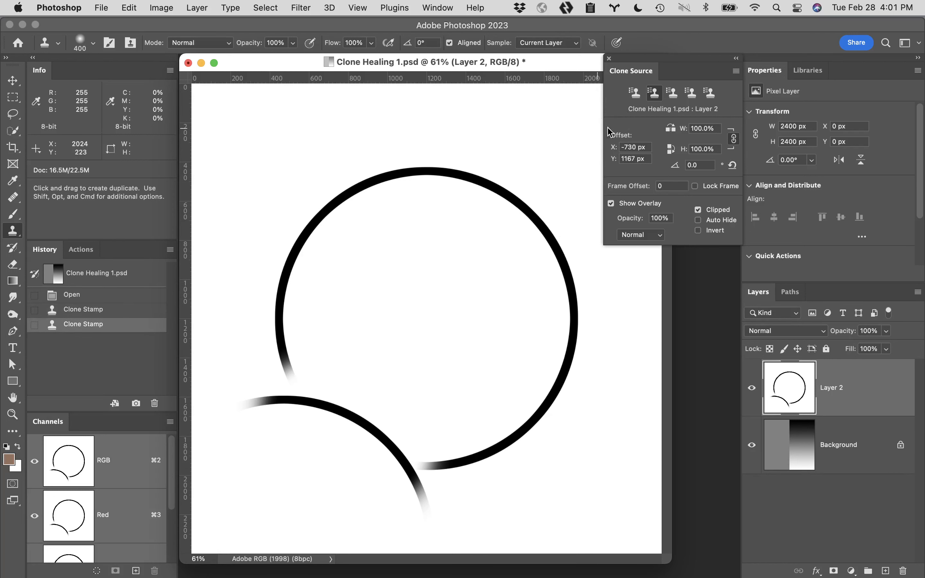
# - Switch to the first clone source, clone the Background gradient in a winding stroke over the circle on Layer 2, and revert to the opened image
pyautogui.click(635, 94)
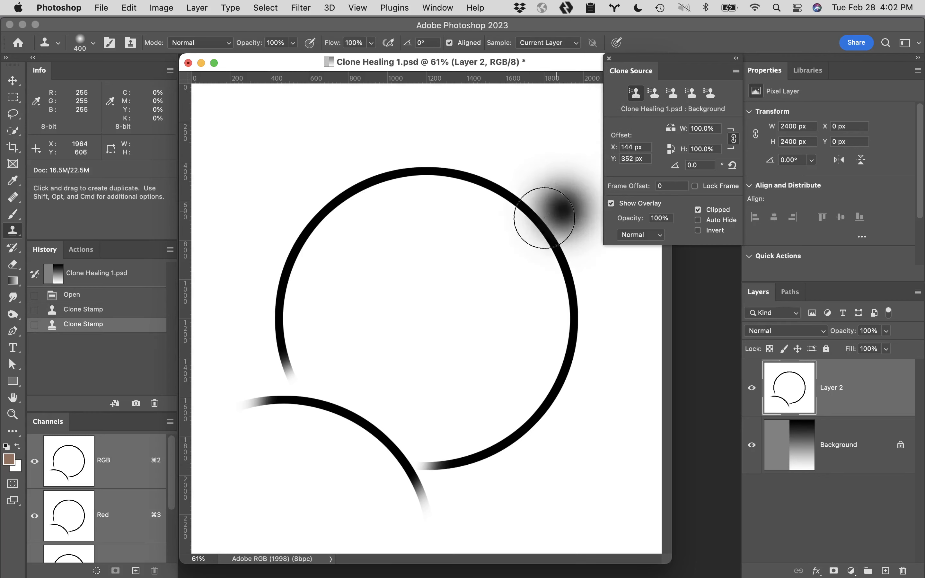
pyautogui.moveTo(518, 163)
pyautogui.mouseDown()
pyautogui.moveTo(471, 200)
pyautogui.moveTo(424, 280)
pyautogui.moveTo(361, 190)
pyautogui.moveTo(298, 225)
pyautogui.moveTo(458, 490)
pyautogui.mouseUp()
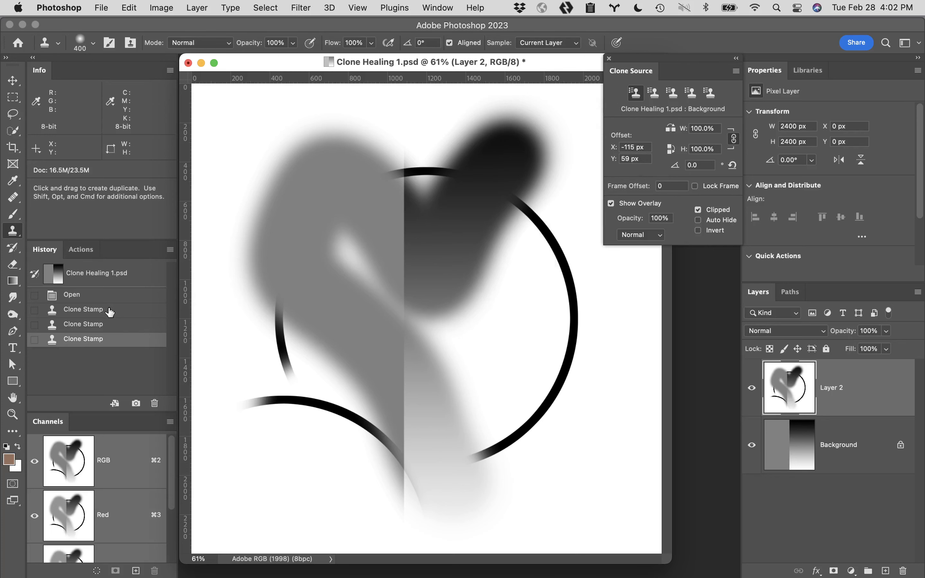
pyautogui.click(113, 298)
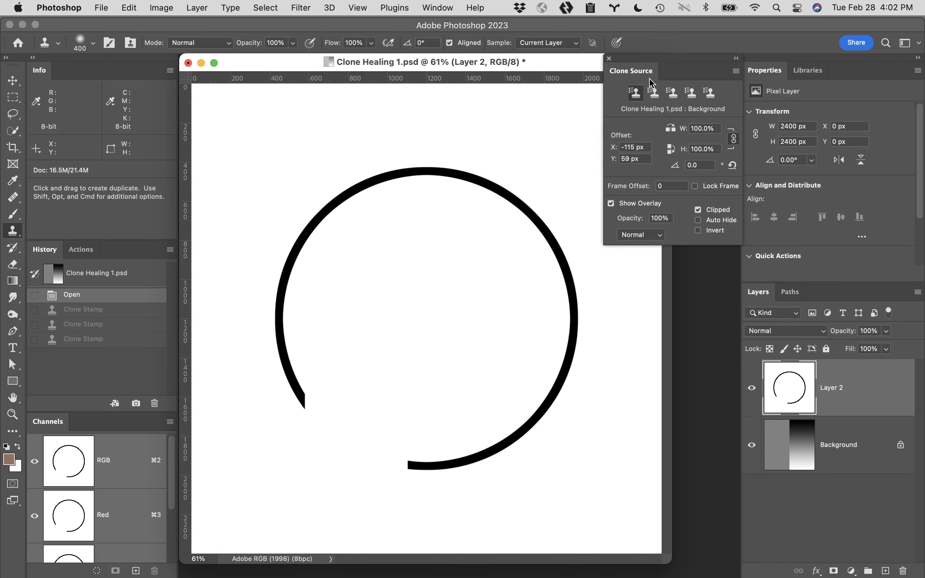
# - Preview the second clone source over the circle's gap, hide Layer 2, and reselect the first clone source with the Background layer active
pyautogui.click(654, 93)
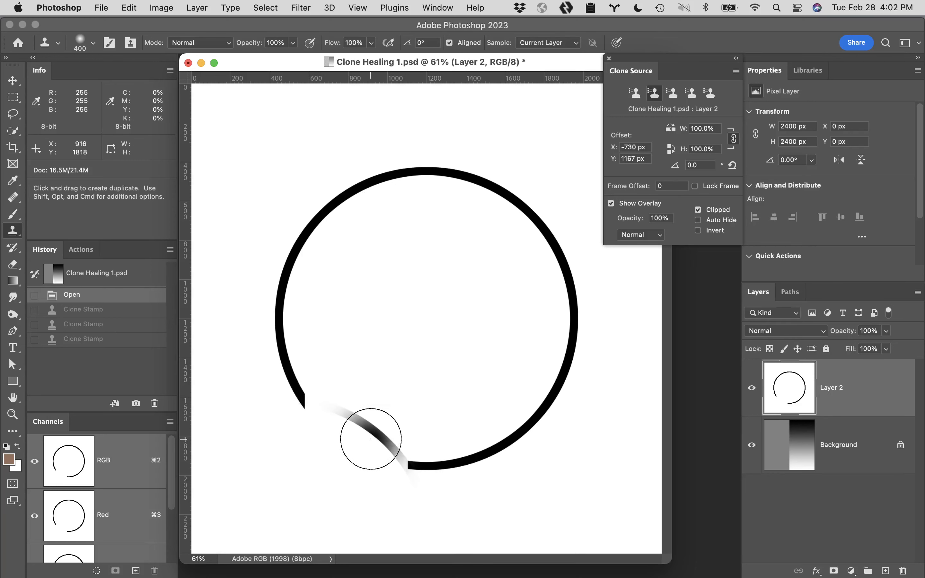
pyautogui.click(752, 389)
pyautogui.click(872, 444)
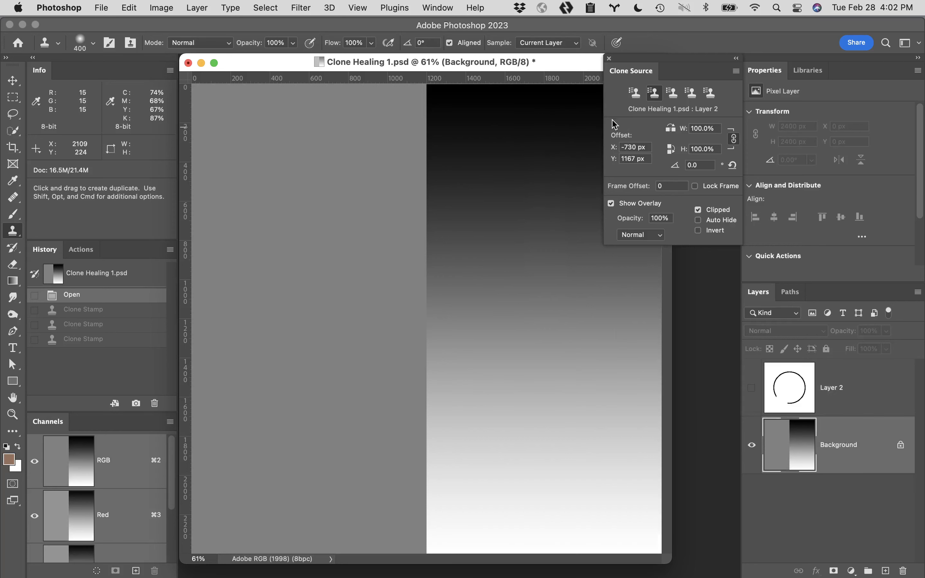
pyautogui.click(636, 94)
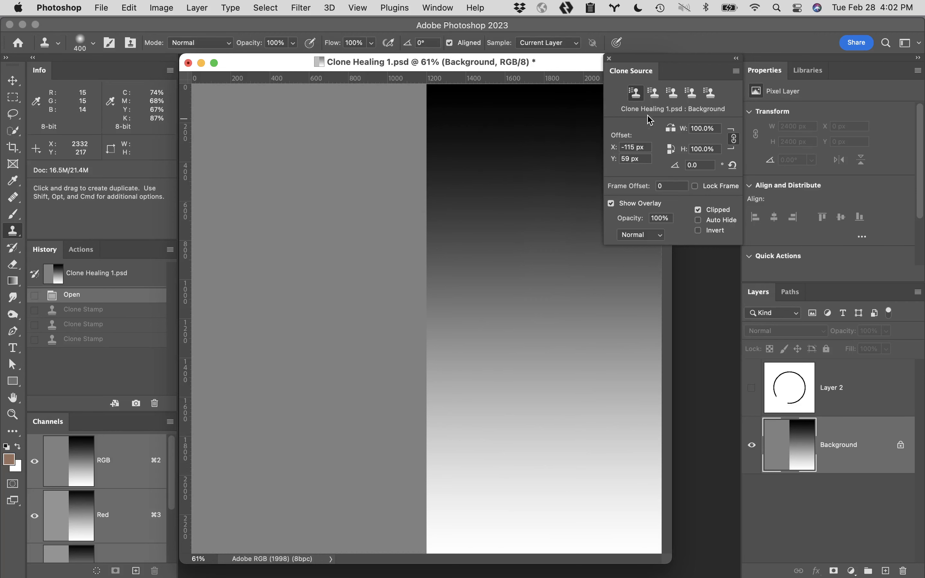
# - Move the Clone Source settings off the image, sample the gradient's dark upper-right area, and clone a soft vertical stroke down the gray half
pyautogui.moveTo(663, 64); pyautogui.dragTo(769, 48)
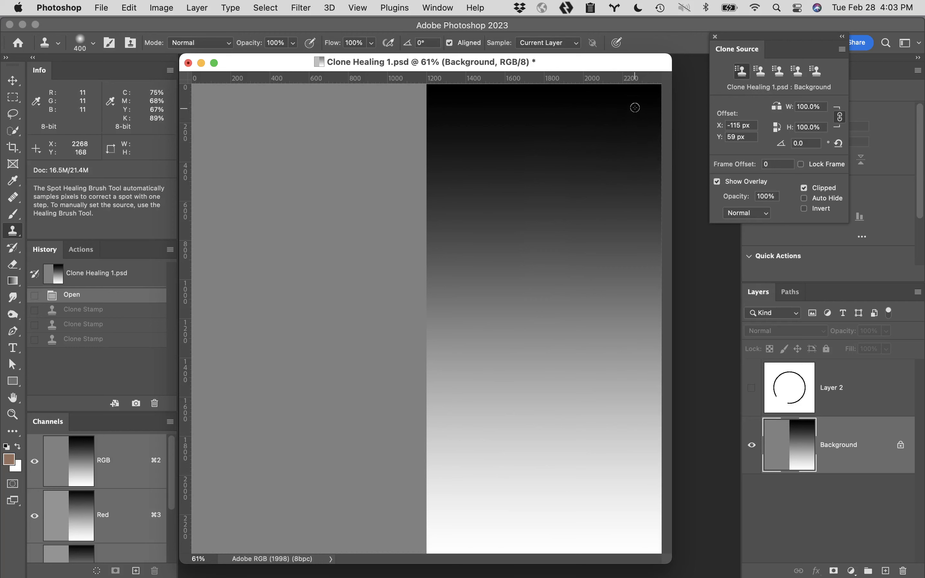
pyautogui.keyDown('alt'); pyautogui.click(627, 113); pyautogui.keyUp('alt')
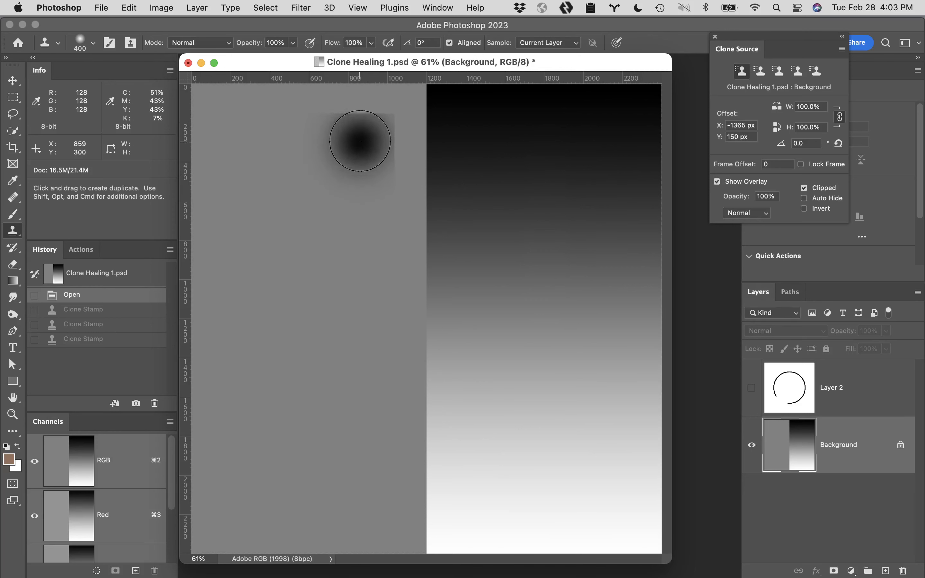
pyautogui.moveTo(359, 145); pyautogui.dragTo(358, 388)
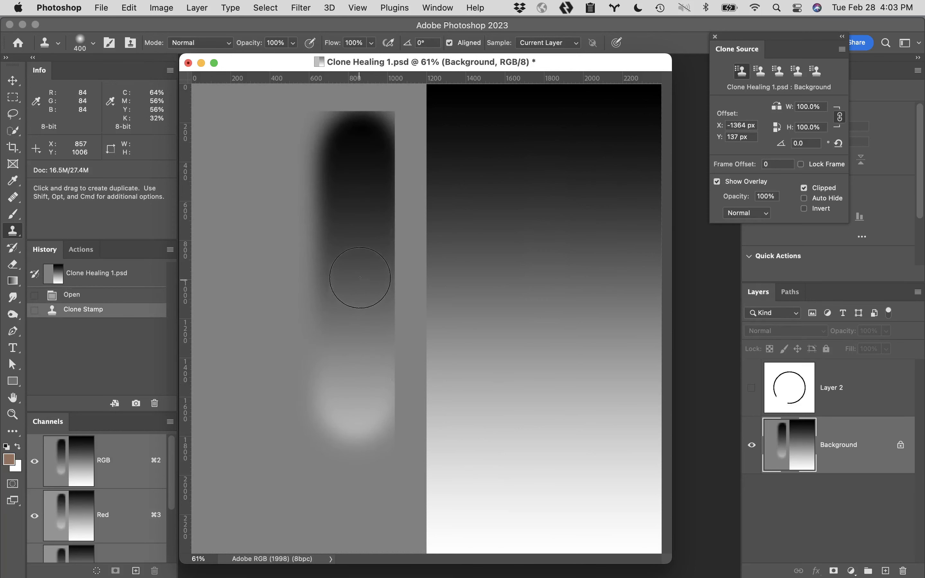
# - Undo the soft cloned stroke on the Background and set the Clone Stamp brush hardness to 100%
pyautogui.press('super+z')
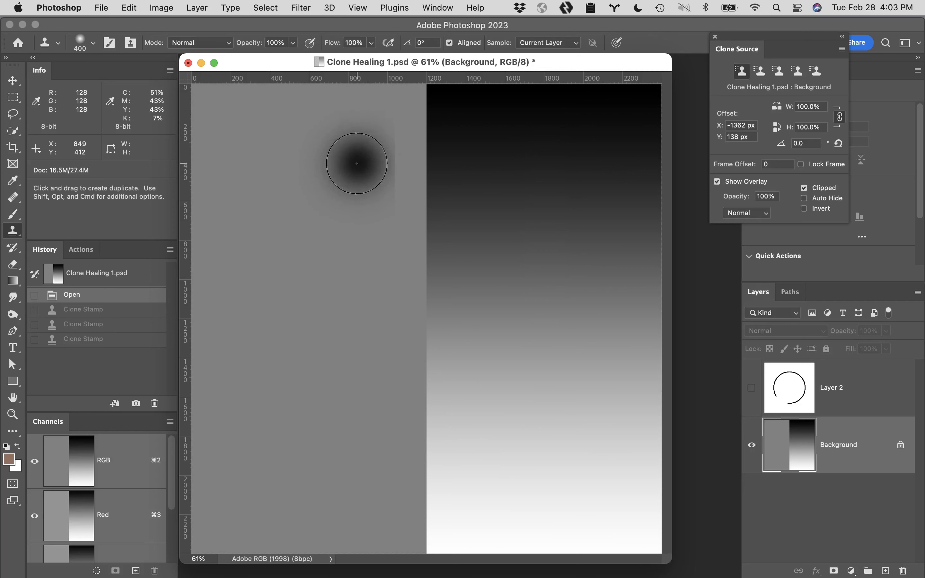
pyautogui.click(94, 44)
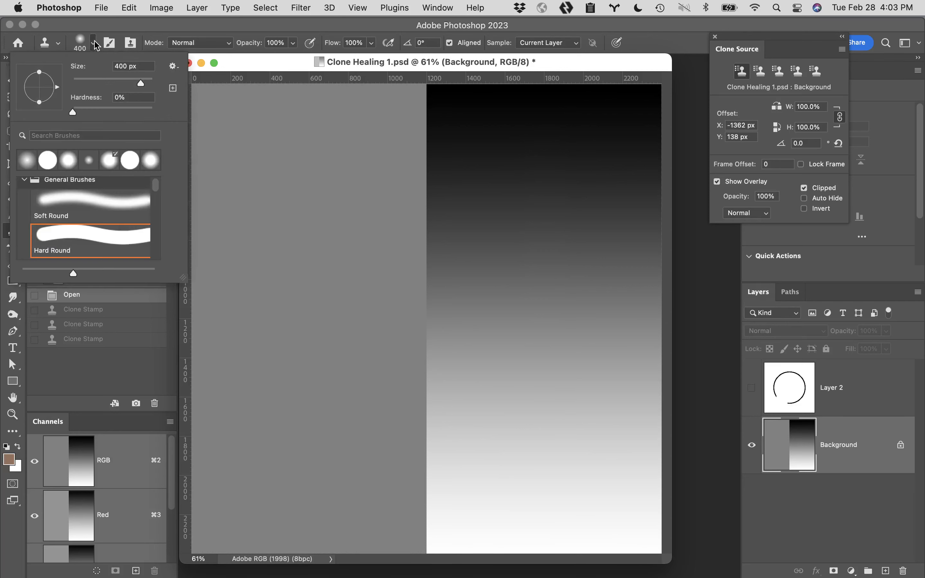
pyautogui.moveTo(74, 111); pyautogui.dragTo(191, 98)
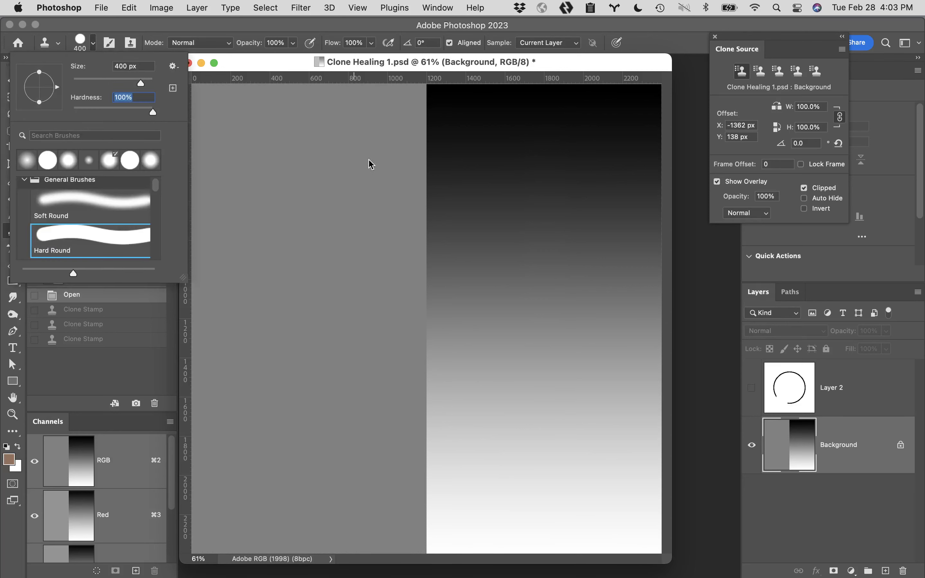
pyautogui.click(464, 24)
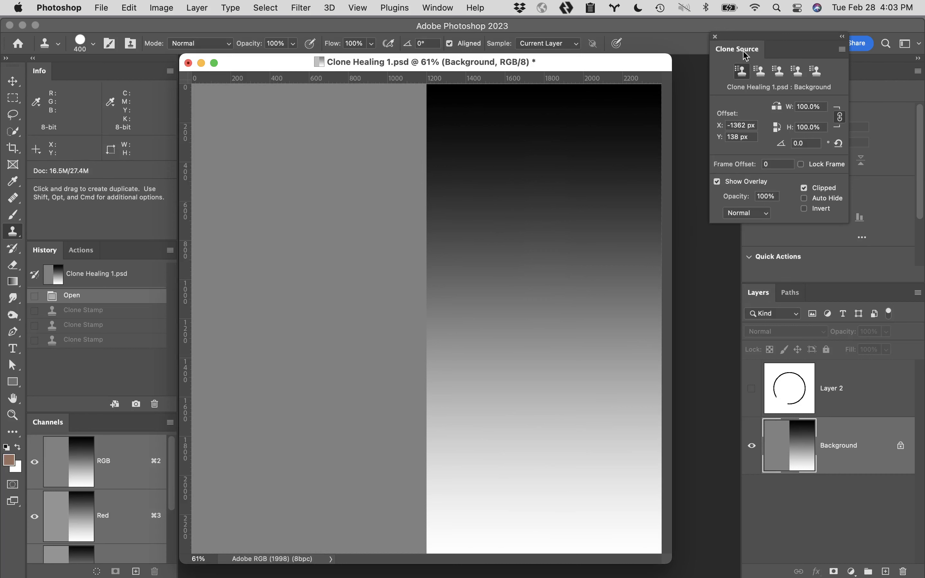
# - Hide the clone overlay, clone a hard-edged vertical stroke down the Background's gray half, and undo it
pyautogui.click(718, 182)
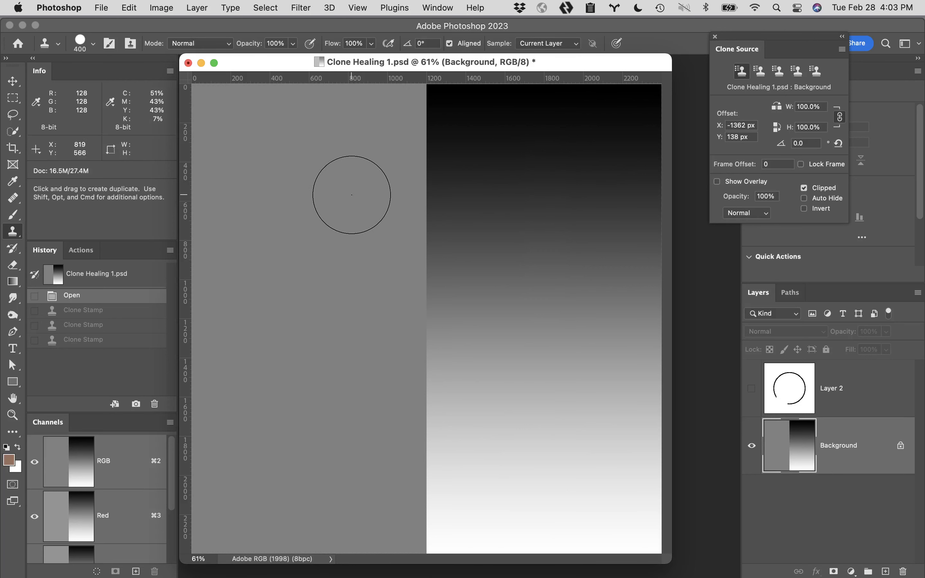
pyautogui.moveTo(352, 187); pyautogui.dragTo(340, 408)
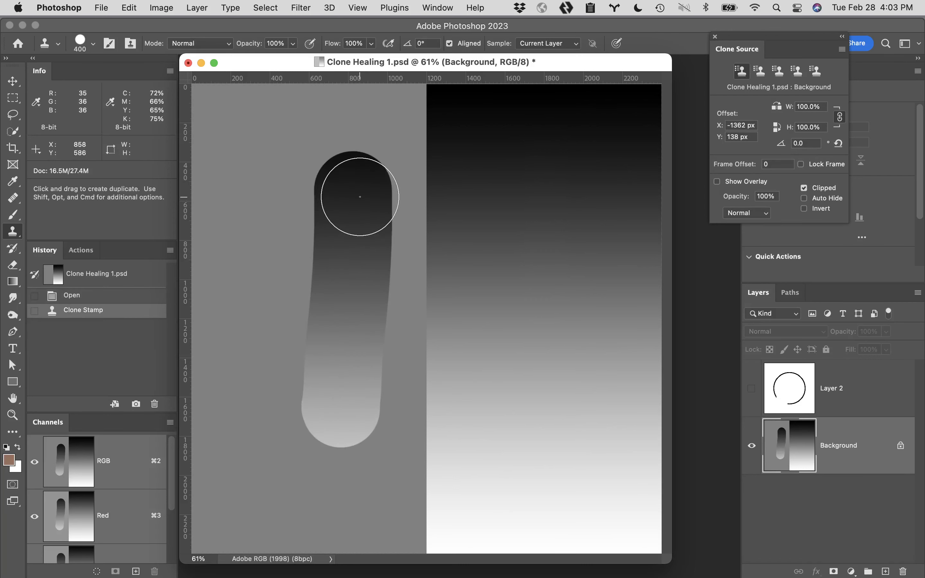
pyautogui.press('super+z')
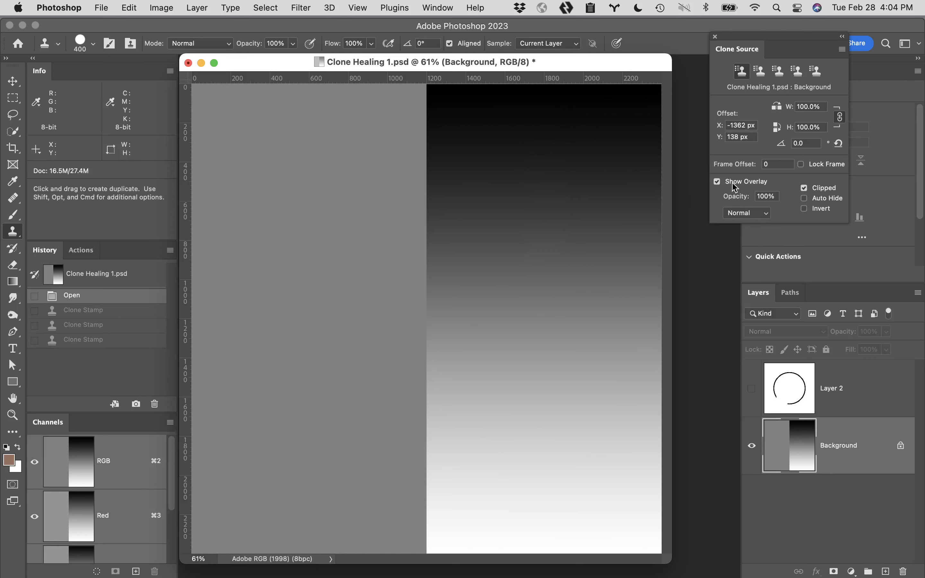
# - Vary the clone overlay's opacity and return it to 100%, and make Layer 2 active and visible
pyautogui.moveTo(741, 201); pyautogui.dragTo(720, 201)
pyautogui.moveTo(742, 201); pyautogui.dragTo(782, 200)
pyautogui.click(873, 388)
pyautogui.click(751, 389)
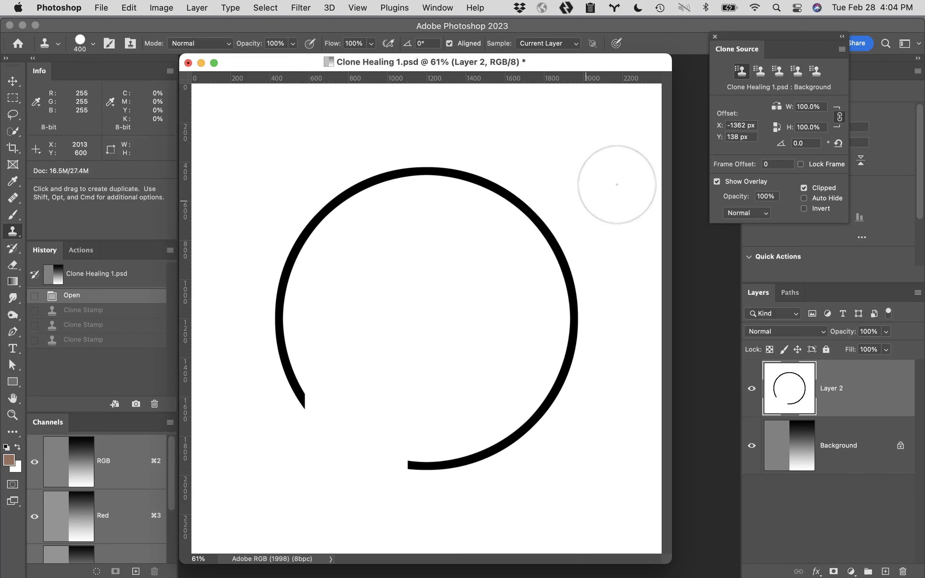
# - Using the second clone source, sample the circle's upper-right arc on Layer 2 and set the source rotation to 180°
pyautogui.click(761, 71)
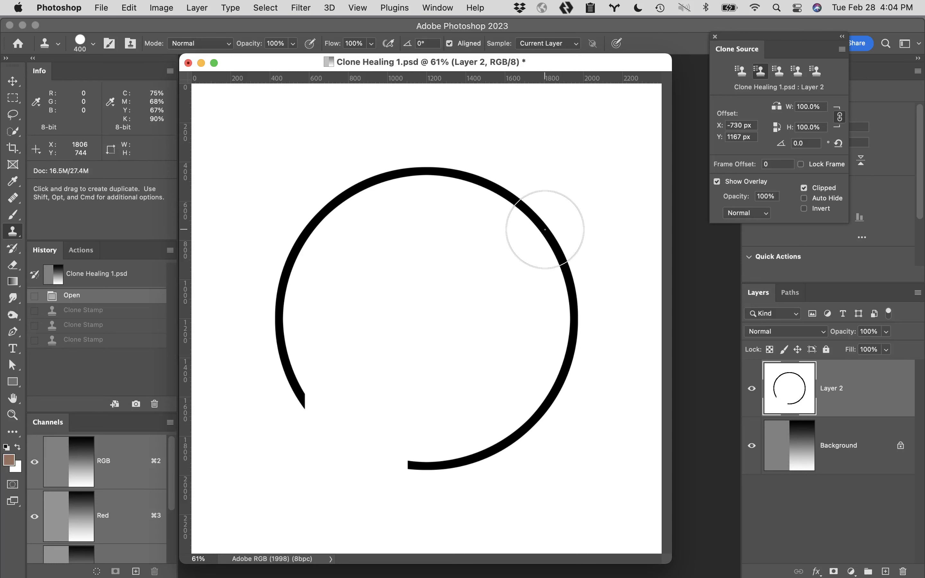
pyautogui.keyDown('alt'); pyautogui.click(542, 227); pyautogui.keyUp('alt')
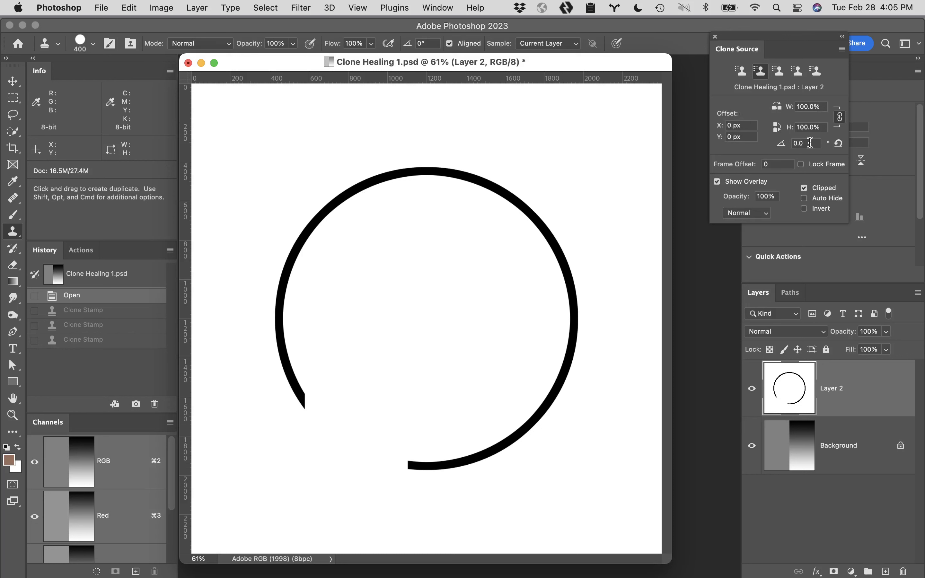
pyautogui.press('Return')
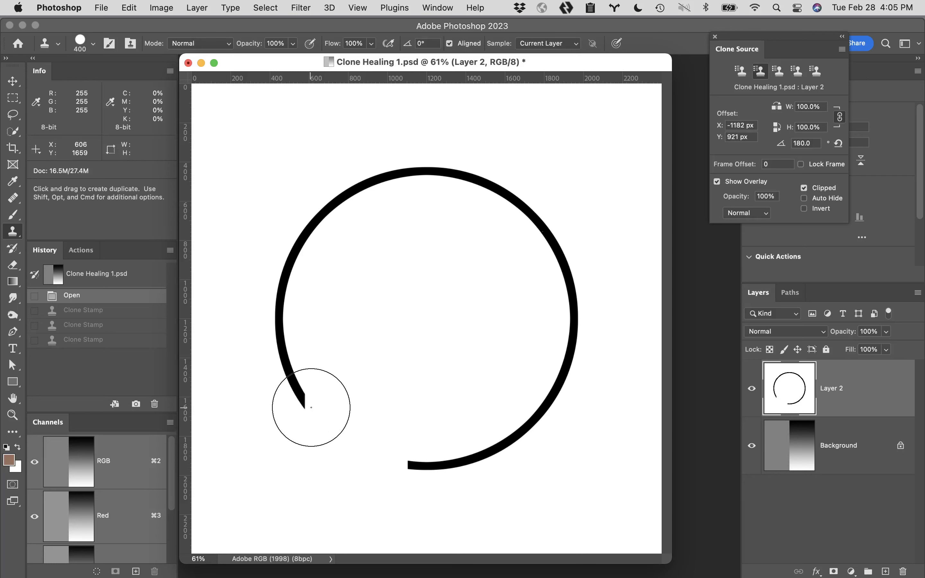
# - Try cloning the rotated arc across the gap at the circle's lower left, and undo the stroke
pyautogui.moveTo(311, 407)
pyautogui.mouseDown()
pyautogui.moveTo(361, 465)
pyautogui.moveTo(398, 461)
pyautogui.mouseUp()
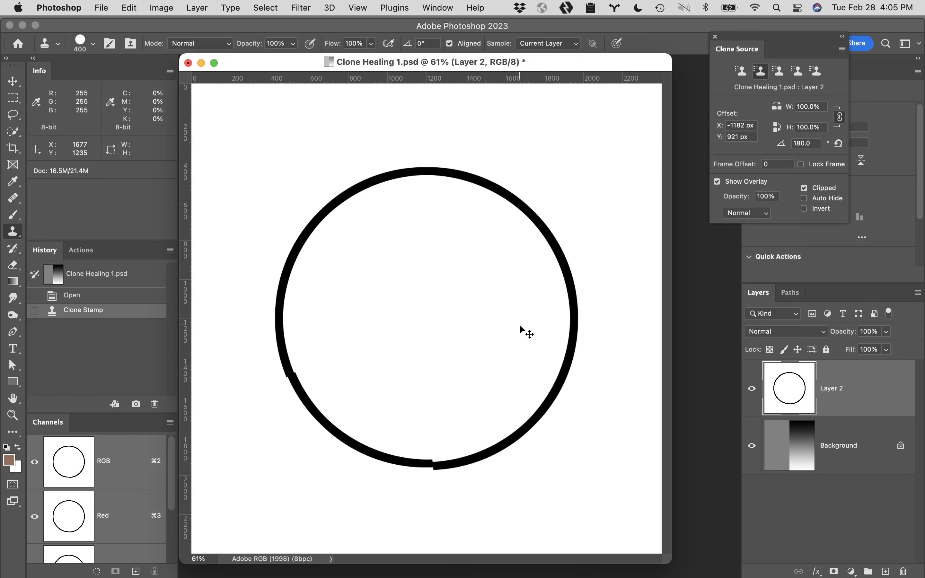
pyautogui.press('super+z')
pyautogui.press('super+z')
pyautogui.press('super+z')
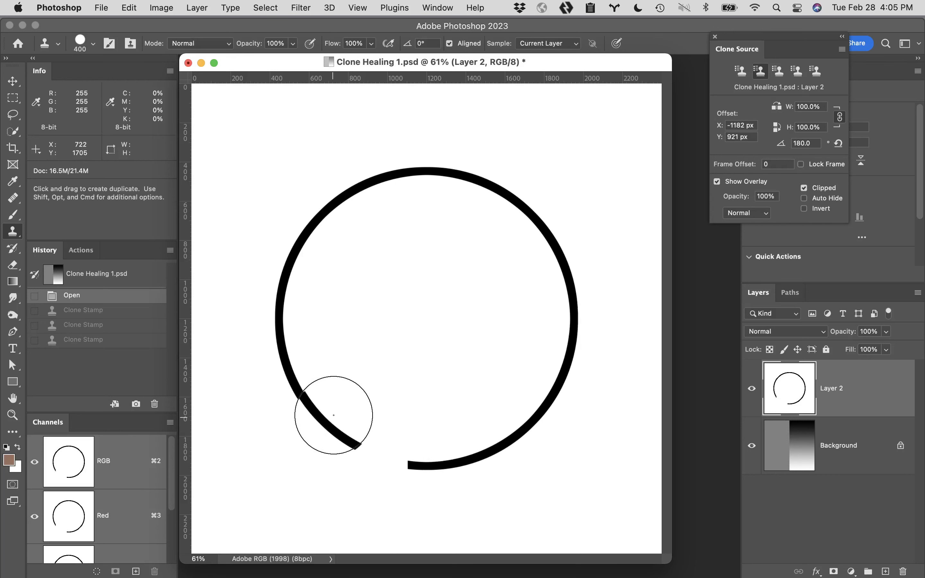
# - Enlarge the Clone Stamp brush to 1200 px so that it spans the circle's gap
pyautogui.press(']')
pyautogui.press(']')
pyautogui.press(']')
pyautogui.press(']')
pyautogui.press(']')
pyautogui.press(']')
pyautogui.press(']')
pyautogui.press(']')
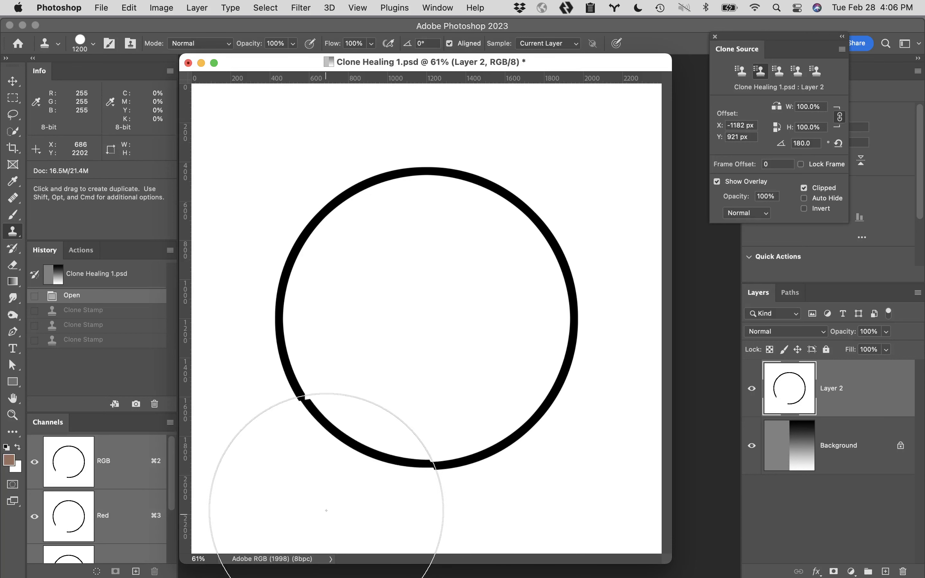
# - Show the image full screen with the menu bar, resample the circle's upper-right arc, and stamp it once over the lower-left gap
pyautogui.press('f')
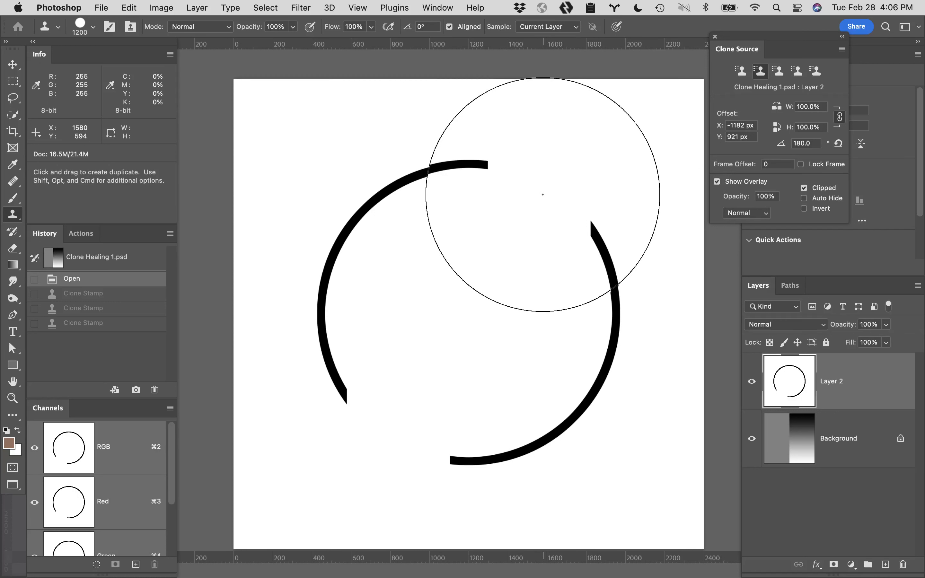
pyautogui.press('alt')
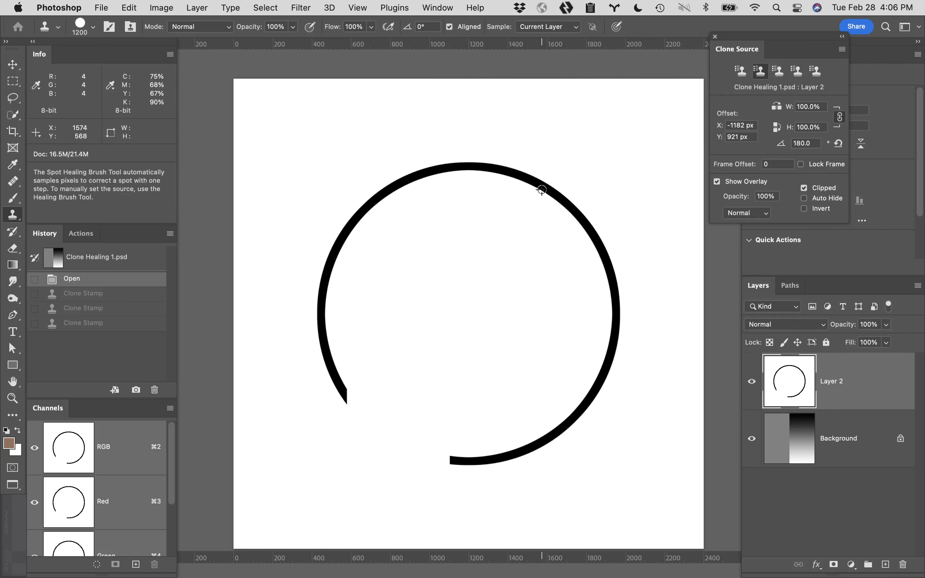
pyautogui.keyDown('alt'); pyautogui.click(542, 190); pyautogui.keyUp('alt')
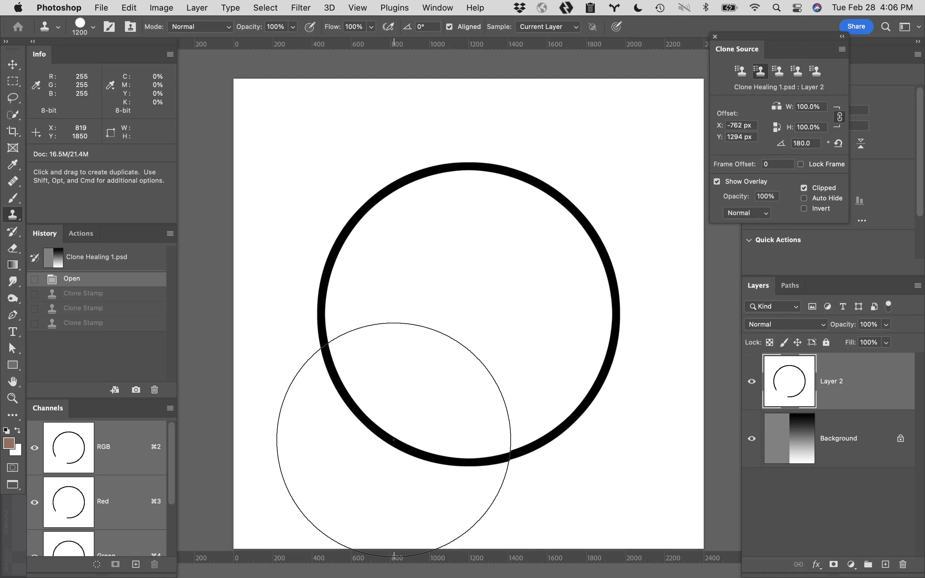
pyautogui.click(394, 438)
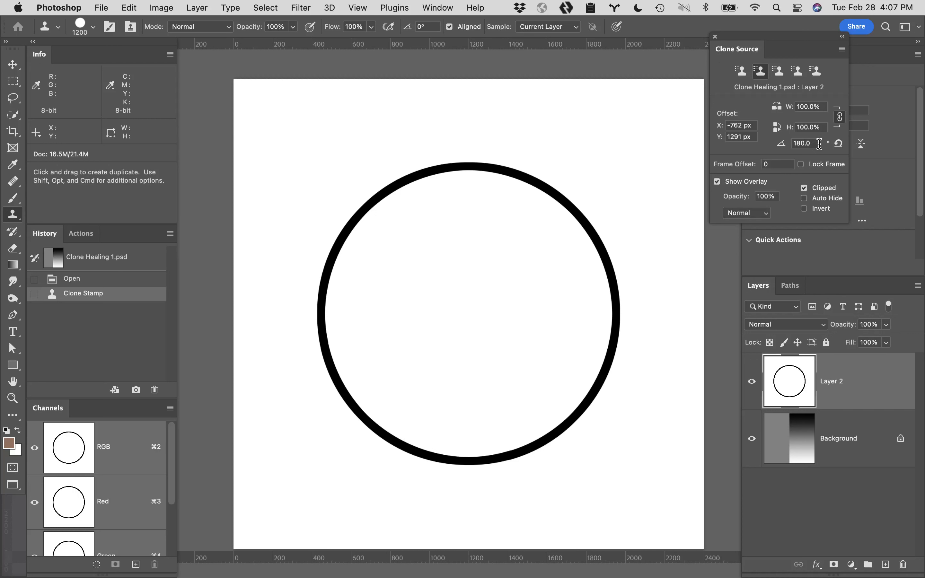
# - Reset the second clone source's rotation to 0° and return to the standard screen mode
pyautogui.press('super+a')
pyautogui.write('0')
pyautogui.press('f')
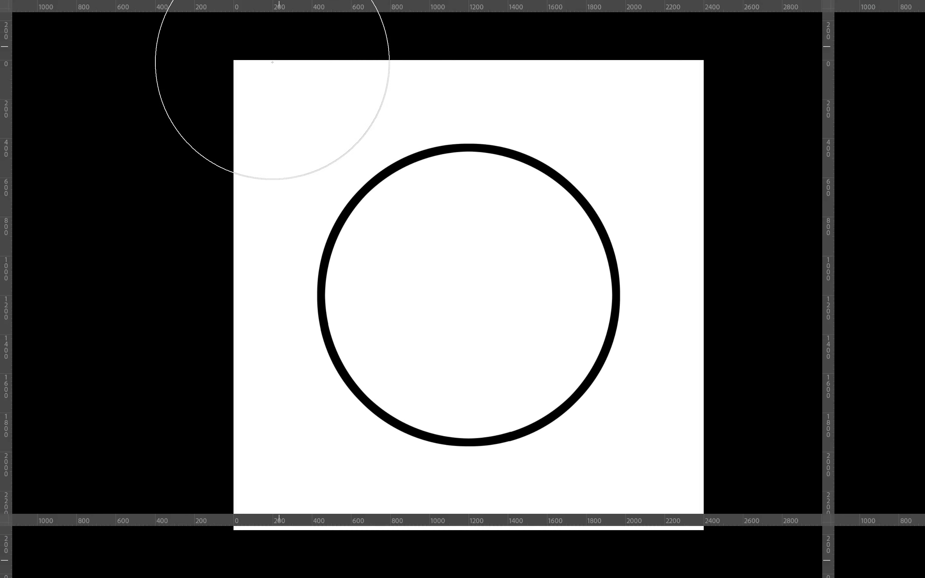
pyautogui.press('f')
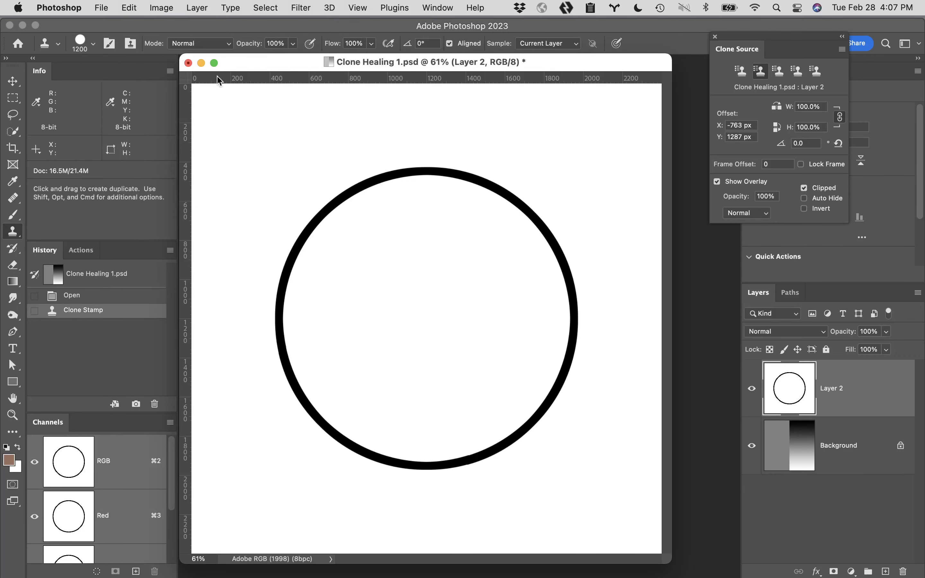
# - Close Clone Healing 1.psd without saving and dismiss the Clone Source settings
pyautogui.click(188, 63)
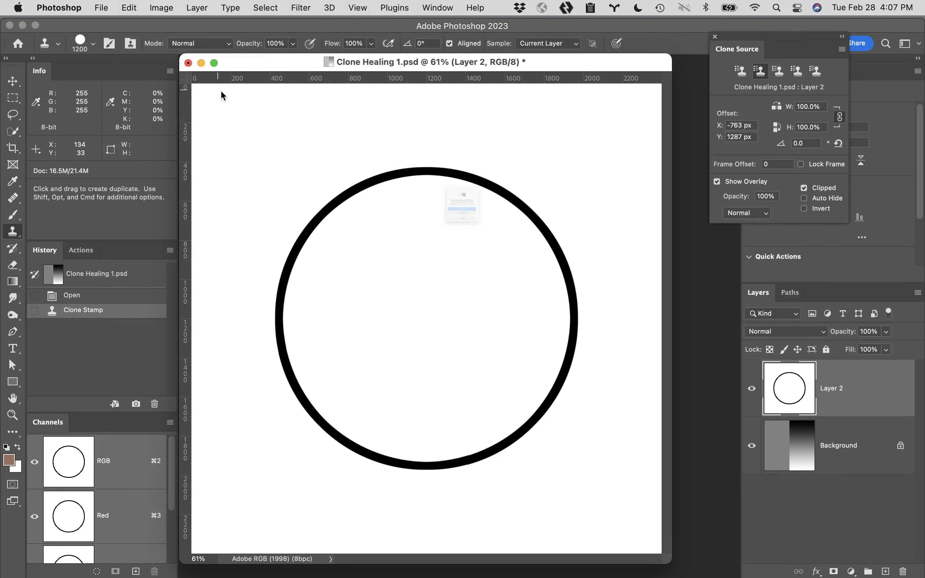
pyautogui.click(460, 252)
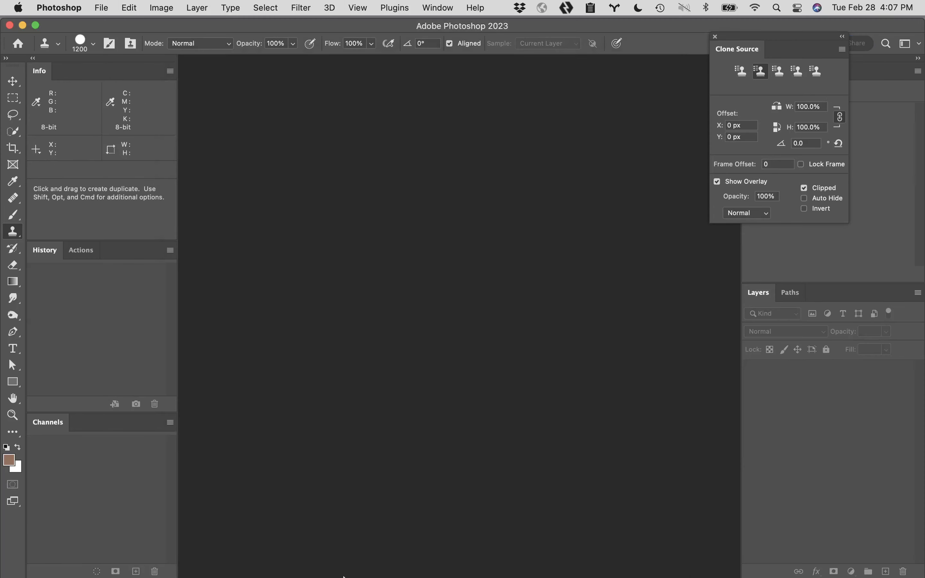
pyautogui.click(714, 37)
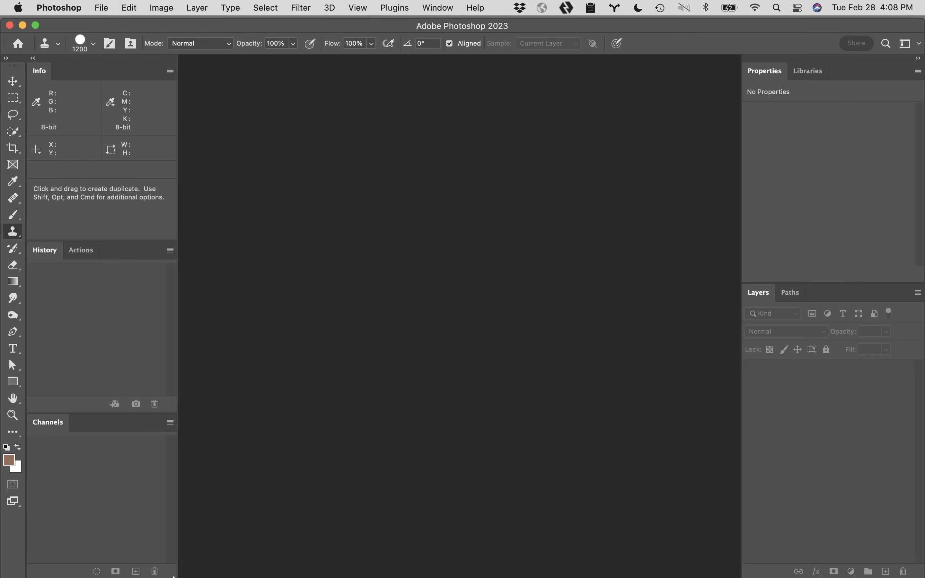
# - Switch to Finder, open Skin_Eyes_Retouch.psd from the Assignment Folder in Photoshop, and fit the image to the screen
pyautogui.moveTo(172, 576)
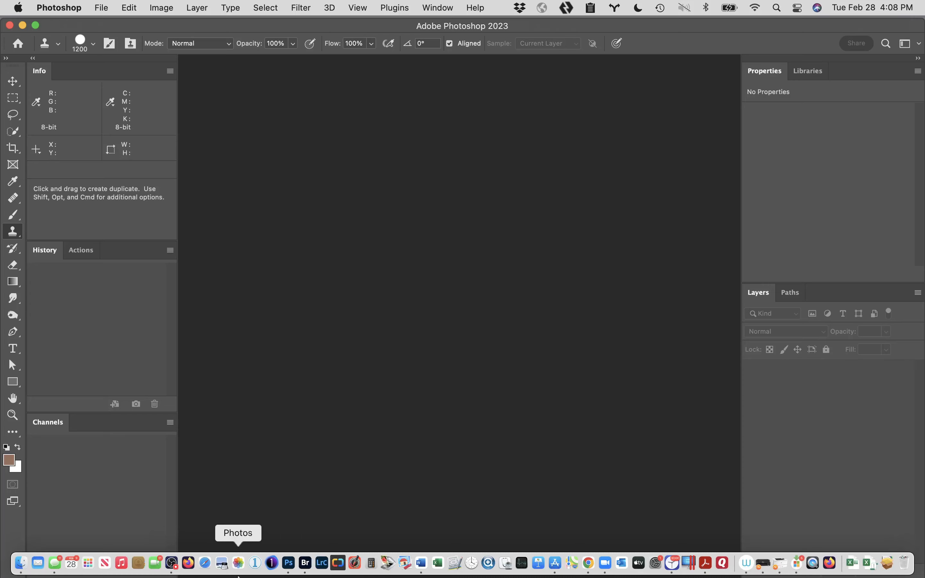
pyautogui.click(20, 563)
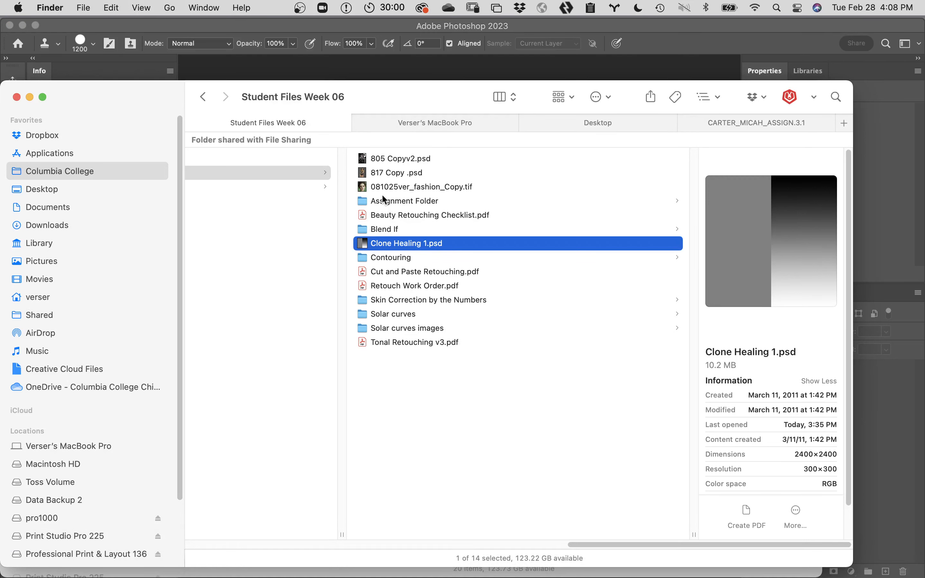
pyautogui.click(405, 203)
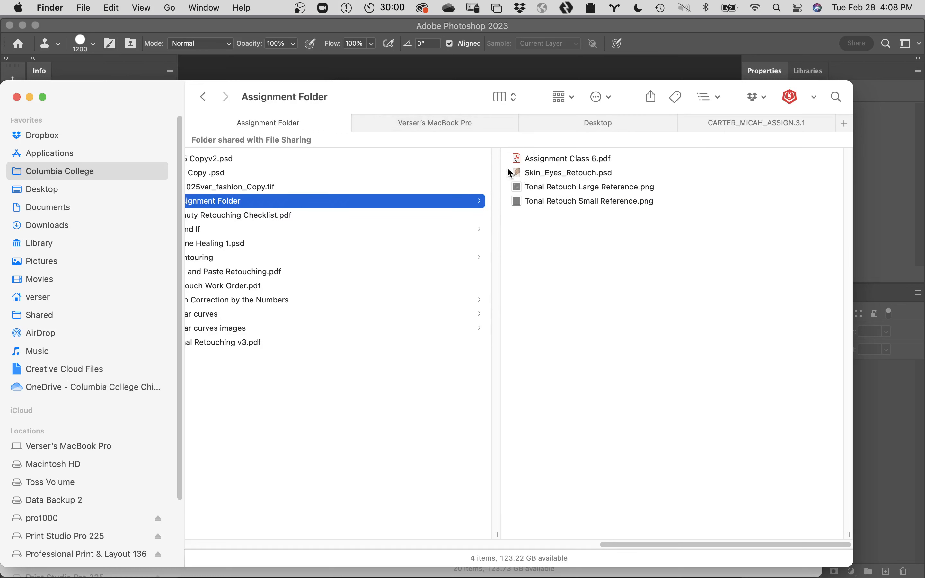
pyautogui.doubleClick(517, 172)
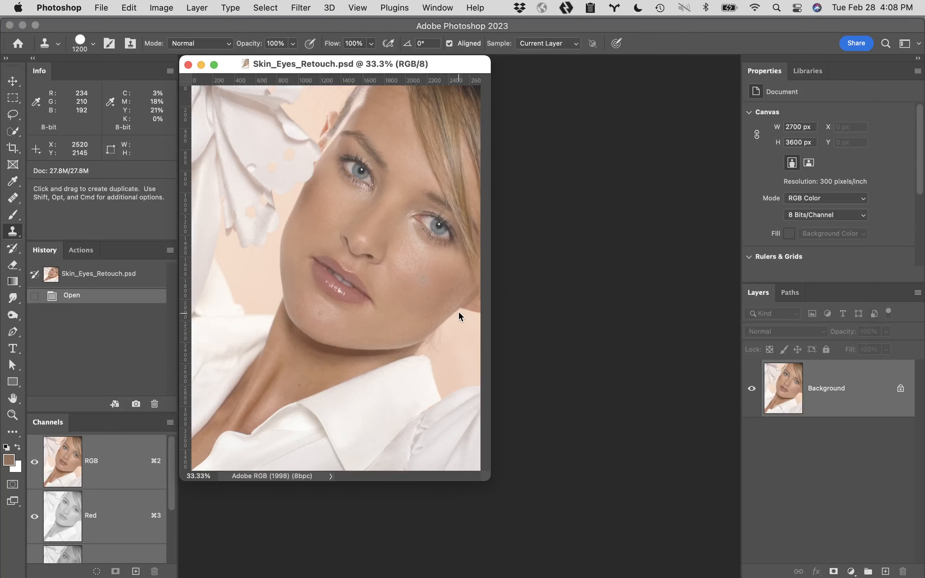
pyautogui.doubleClick(13, 399)
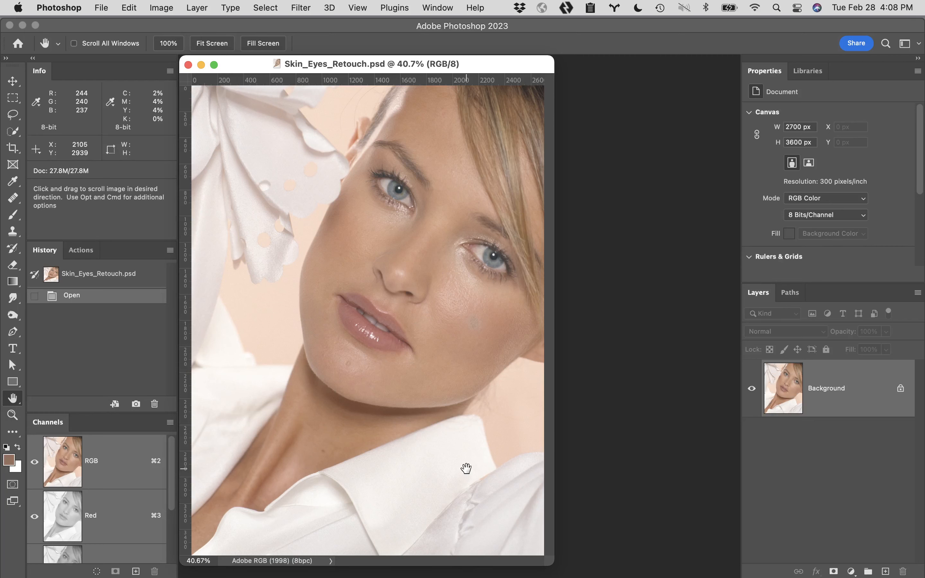
# - Switch to Finder and quit the Mail app
pyautogui.moveTo(55, 566)
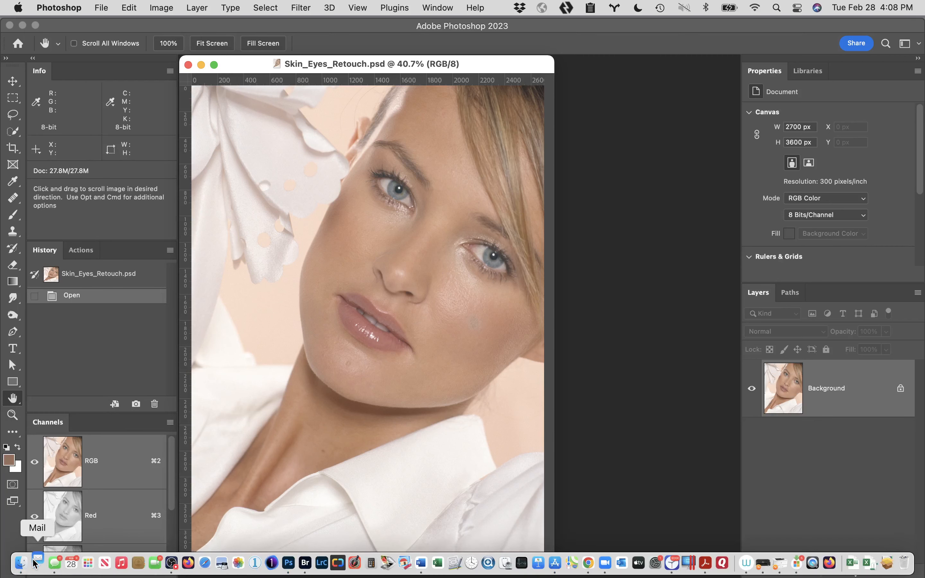
pyautogui.click(21, 562)
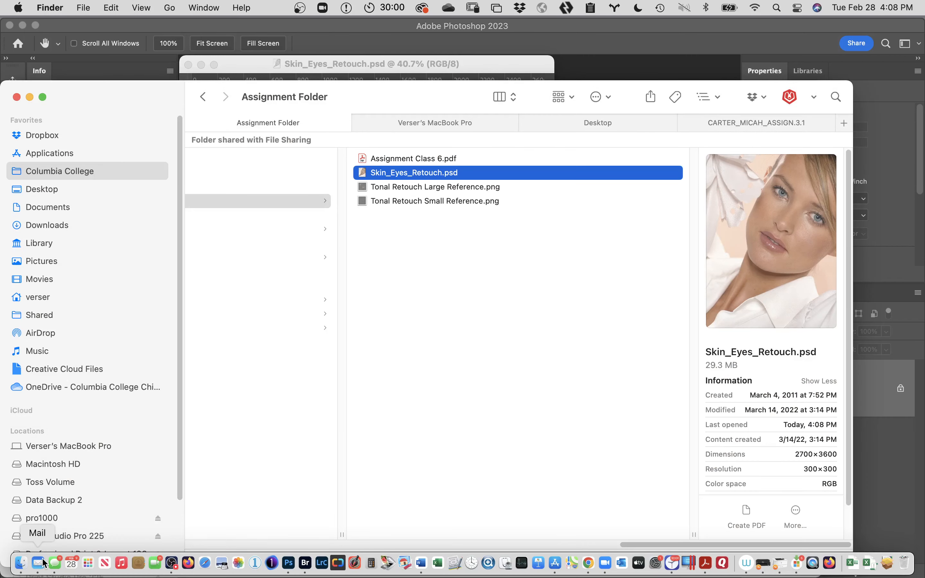
pyautogui.rightClick(42, 562)
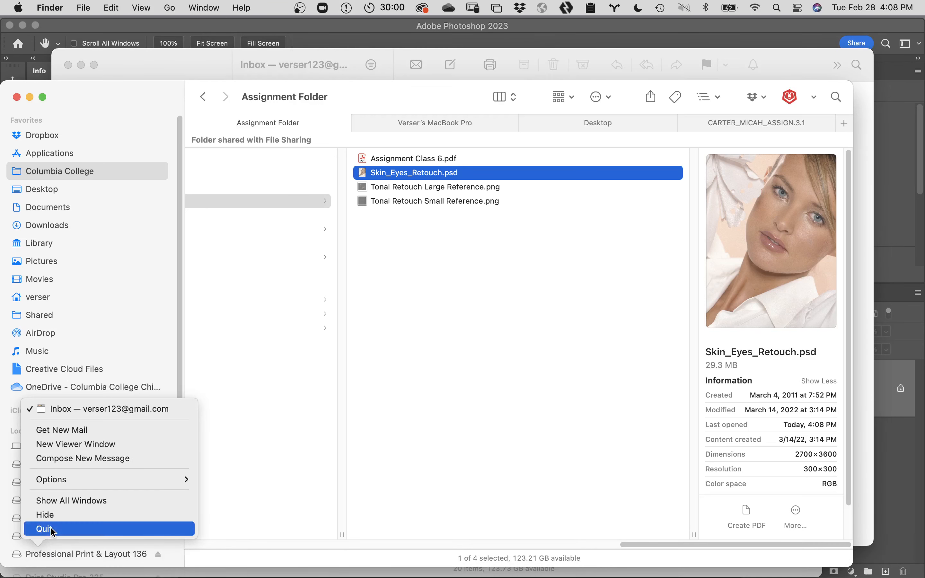
pyautogui.click(48, 529)
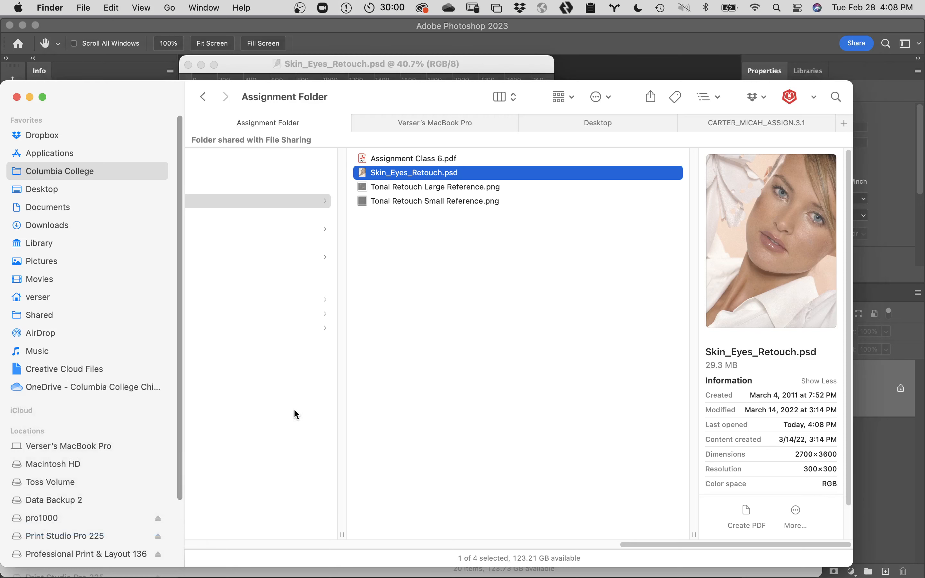
# - Open Sphere.psd from Columbia College > 1 Fashion I Folder > Class 4 Files > Lighting 101 > Lighting samples in Photoshop
pyautogui.hscroll(-2, 321, 424)
pyautogui.hscroll(-6, 279, 364)
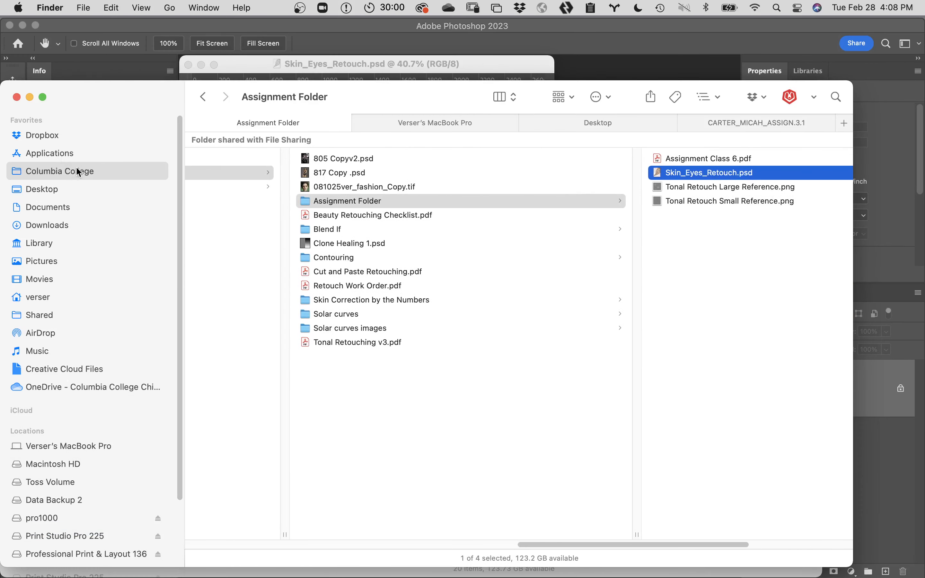
pyautogui.click(134, 168)
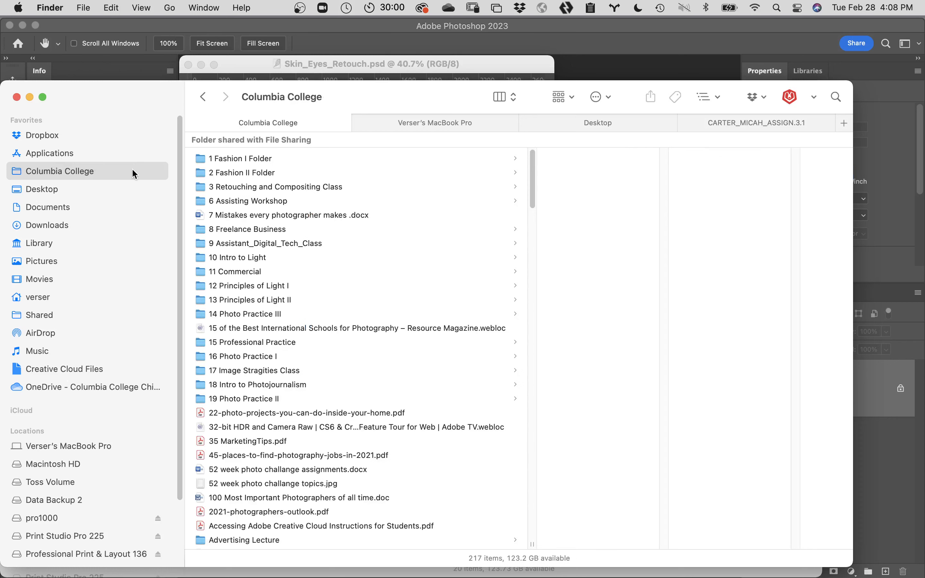
pyautogui.click(255, 158)
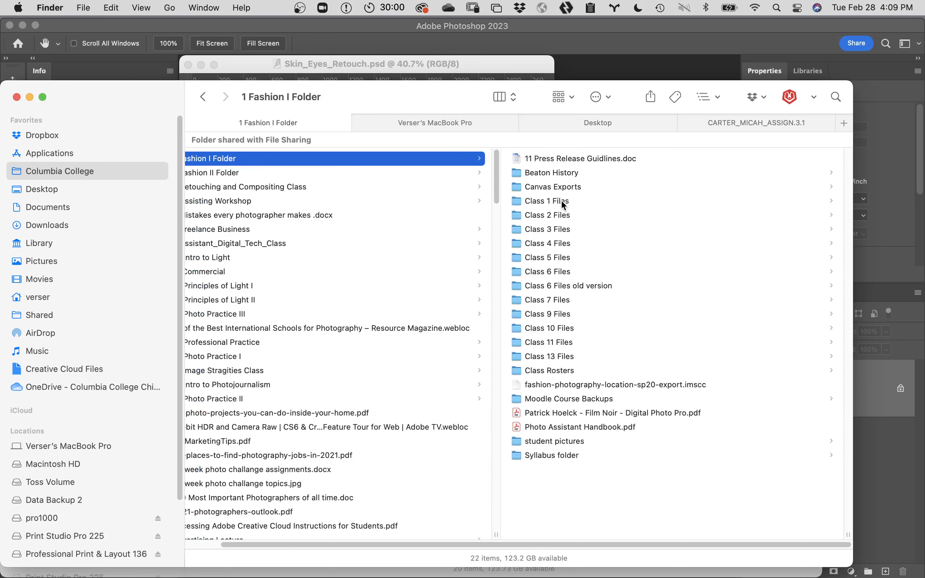
pyautogui.click(568, 244)
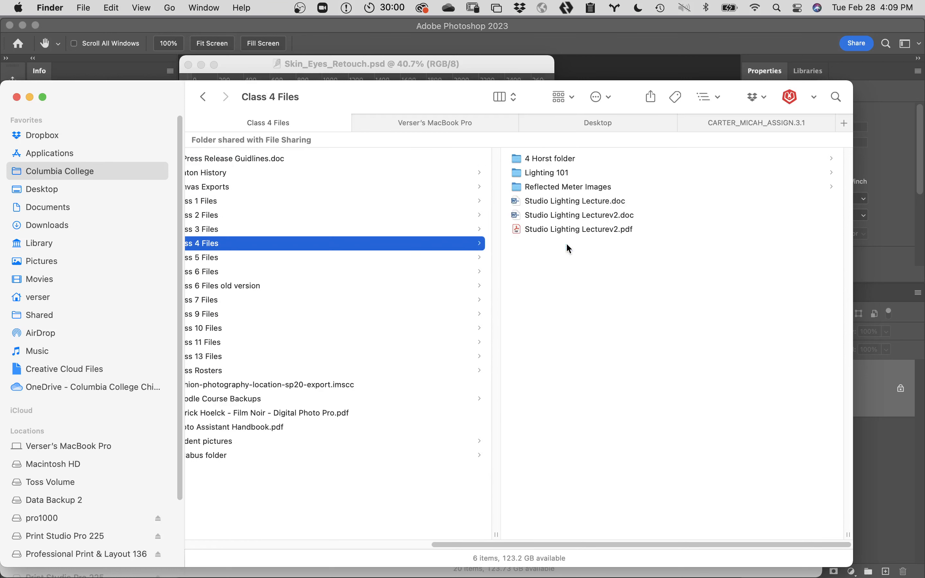
pyautogui.click(558, 174)
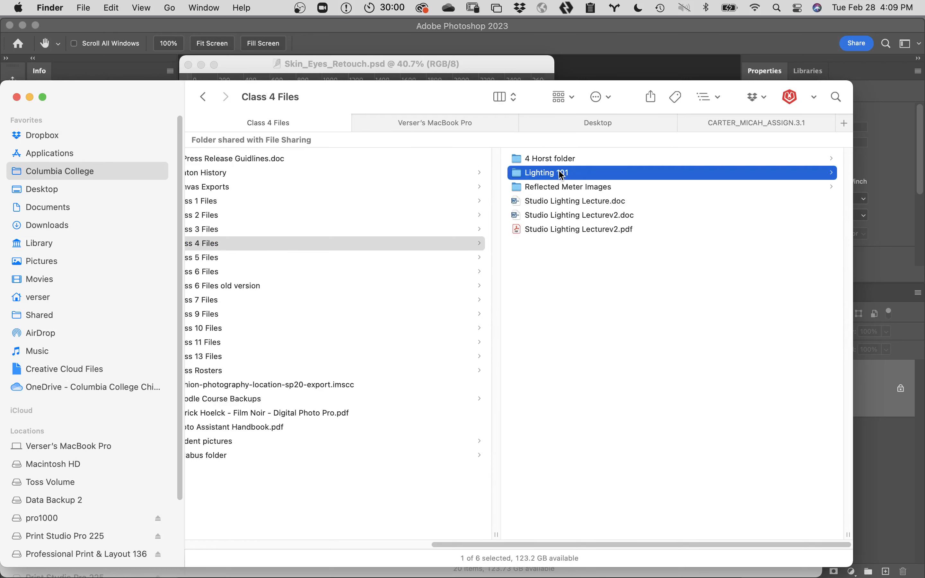
pyautogui.click(565, 173)
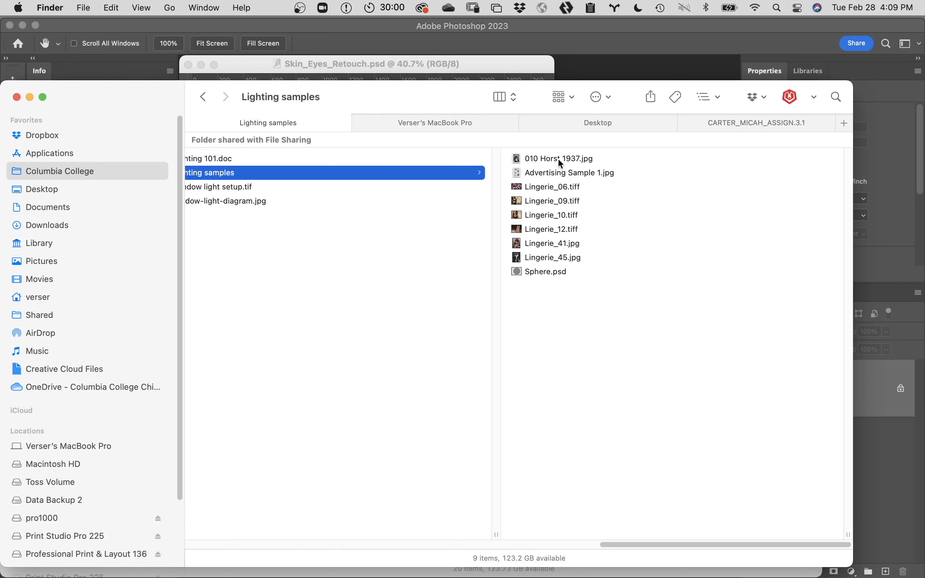
pyautogui.click(530, 272)
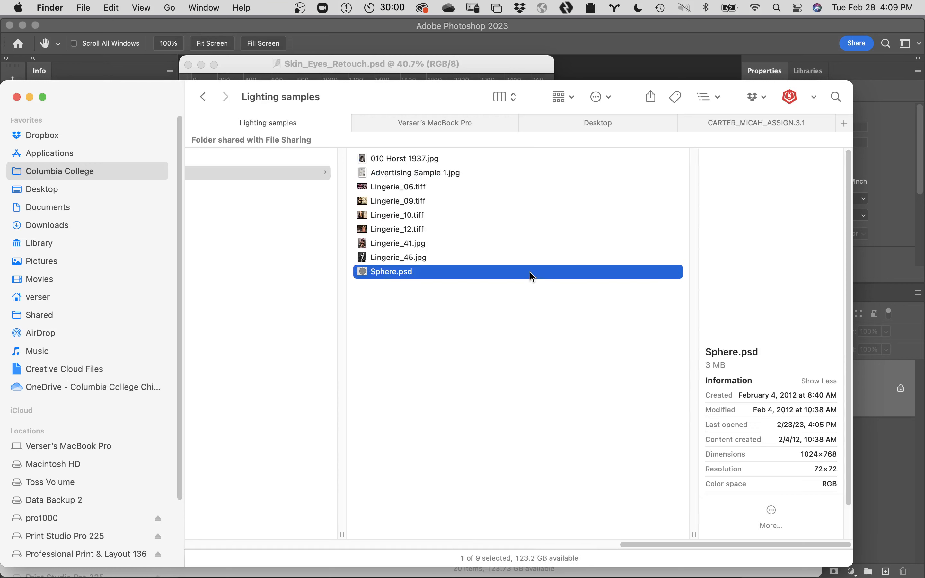
pyautogui.doubleClick(531, 272)
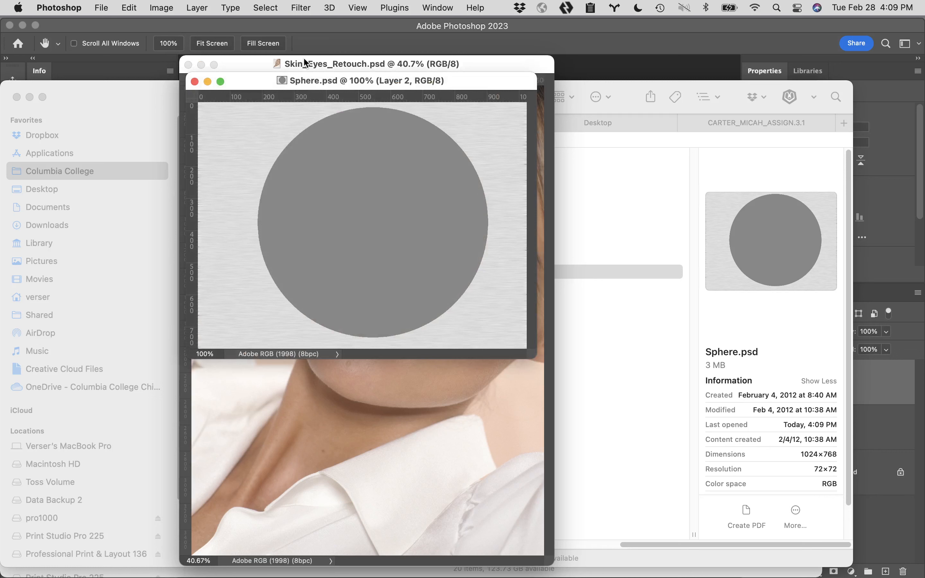
# - Hide all other applications and fit Sphere.psd to the screen
pyautogui.click(81, 4)
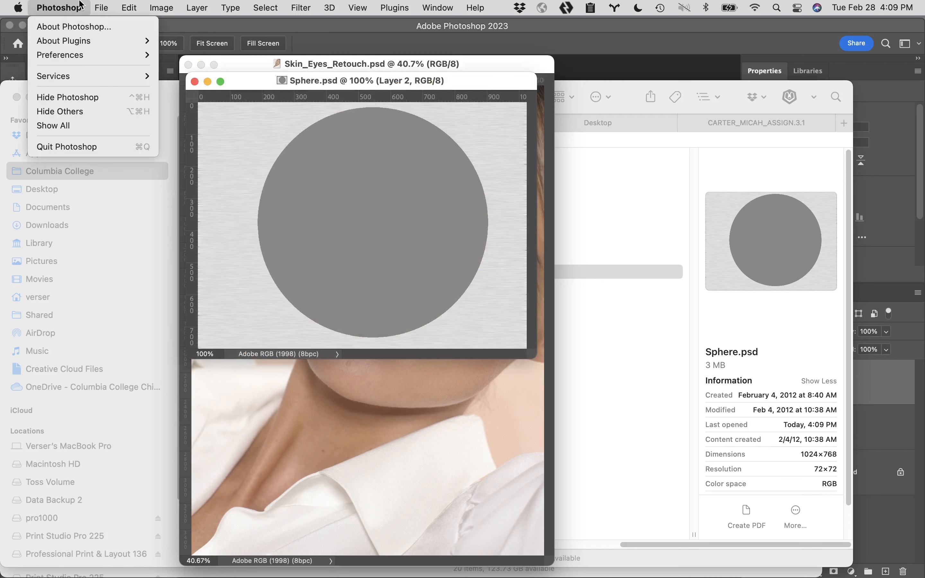
pyautogui.click(91, 113)
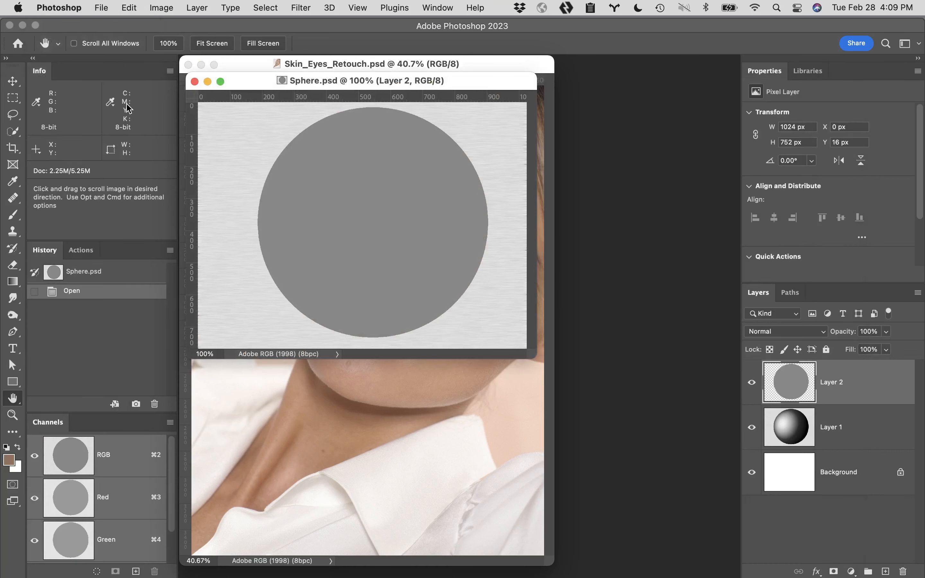
pyautogui.doubleClick(13, 399)
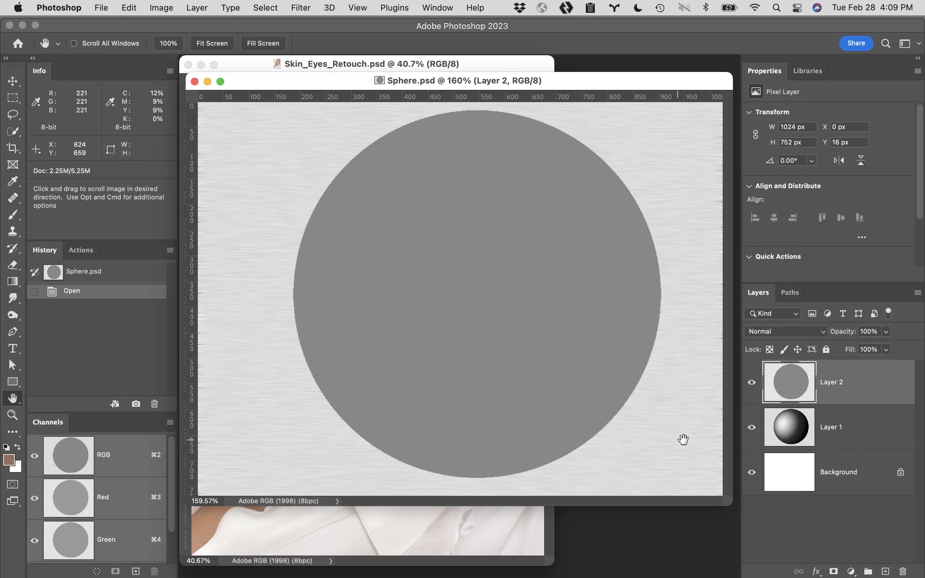
# - Toggle Layer 2's visibility to compare the flat circle with the shaded sphere, and close Sphere.psd without saving
pyautogui.click(751, 383)
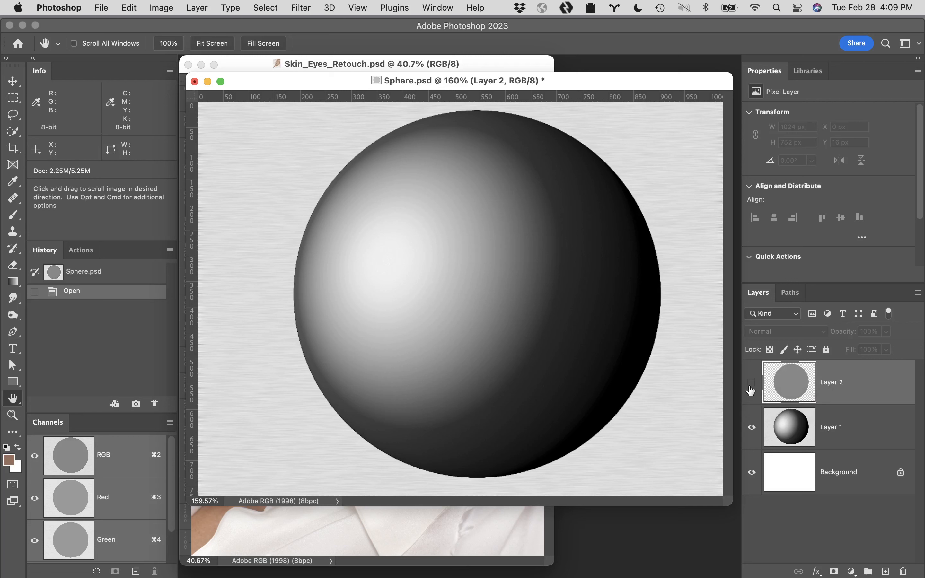
pyautogui.click(750, 390)
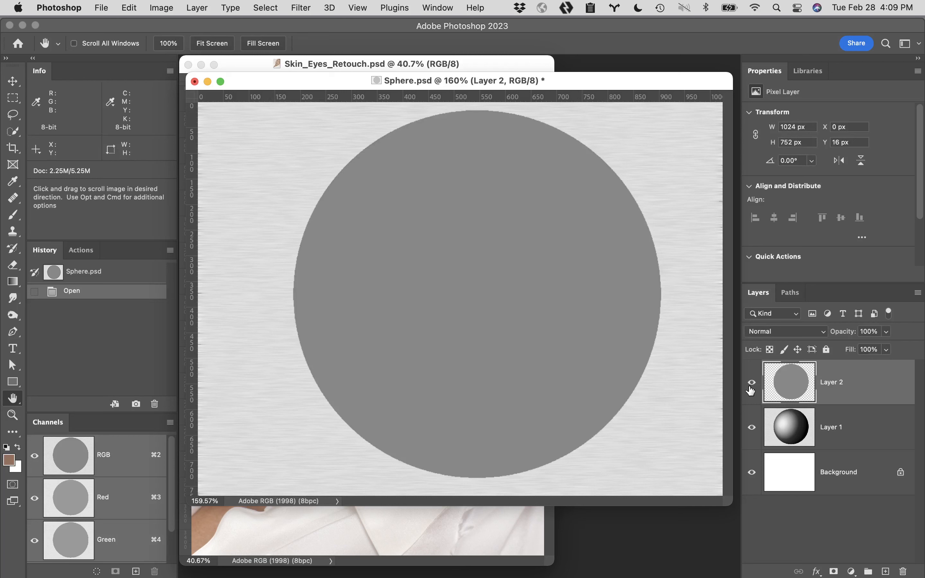
pyautogui.click(750, 389)
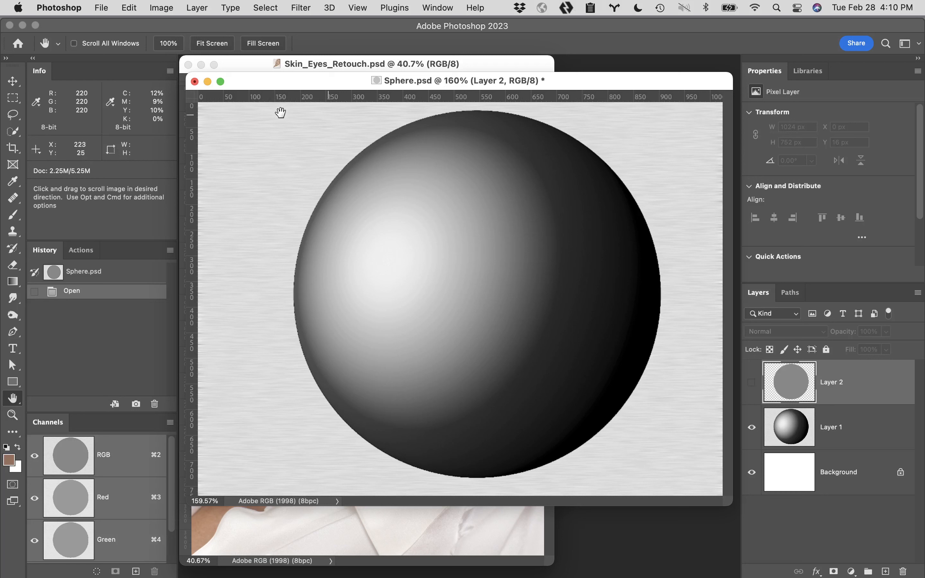
pyautogui.click(195, 81)
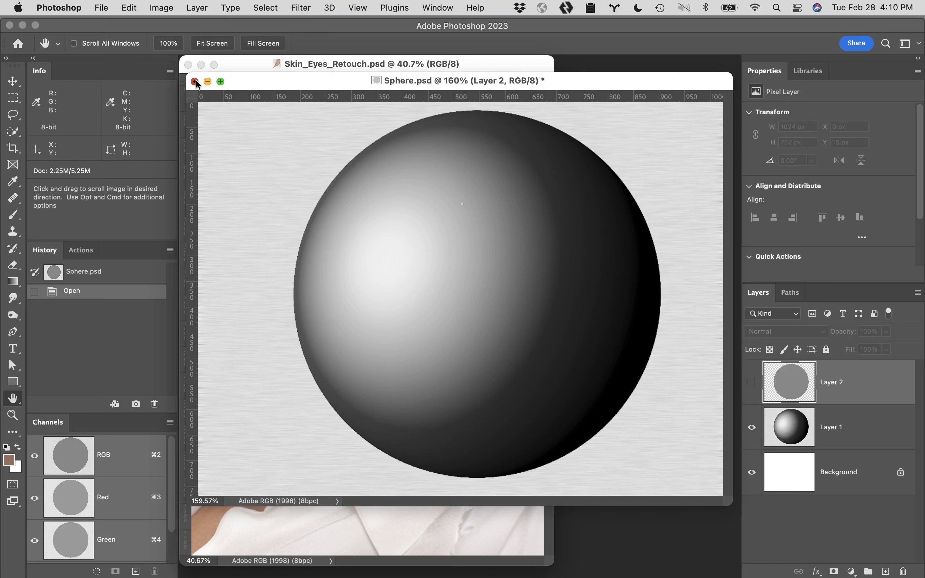
pyautogui.click(478, 249)
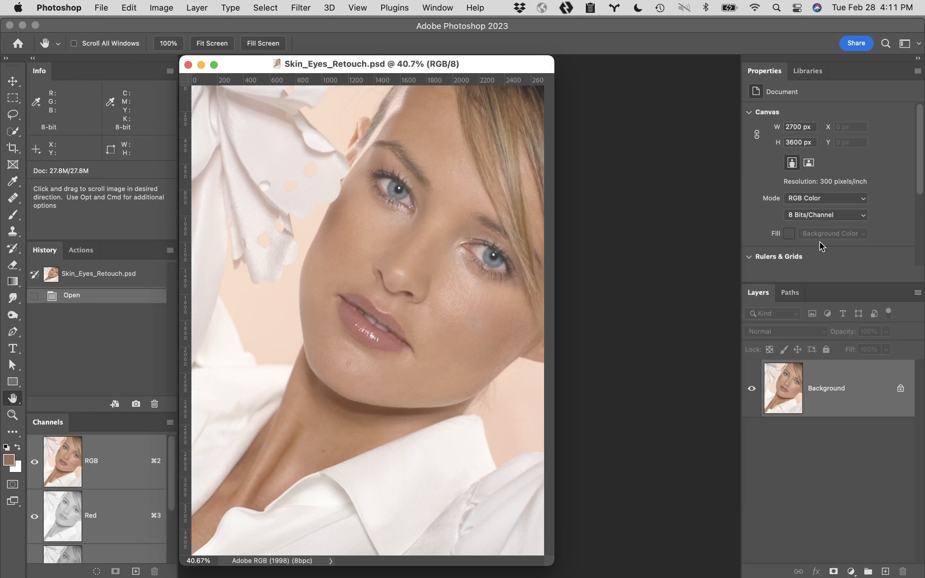
# - Discard a trial duplicate of the Background layer in Skin_Eyes_Retouch.psd and add a new empty layer above Background
pyautogui.press('super+space')
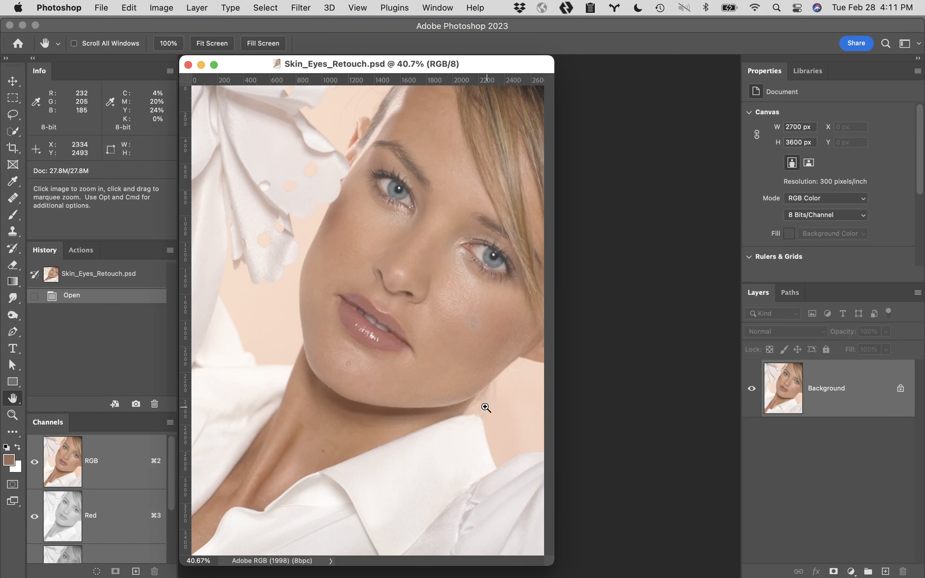
pyautogui.keyDown('alt'); pyautogui.keyDown('super'); pyautogui.click(400, 354); pyautogui.keyUp('super'); pyautogui.keyUp('alt')
pyautogui.keyDown('super'); pyautogui.click(347, 317); pyautogui.keyUp('super')
pyautogui.keyDown('super'); pyautogui.click(396, 325); pyautogui.keyUp('super')
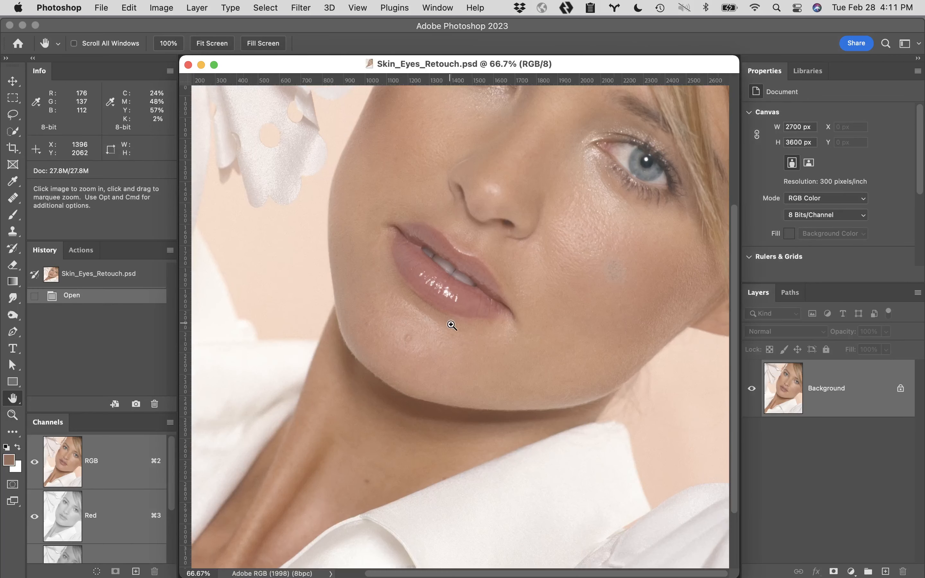
pyautogui.keyDown('super'); pyautogui.click(452, 325); pyautogui.keyUp('super')
pyautogui.keyDown('super'); pyautogui.click(471, 326); pyautogui.keyUp('super')
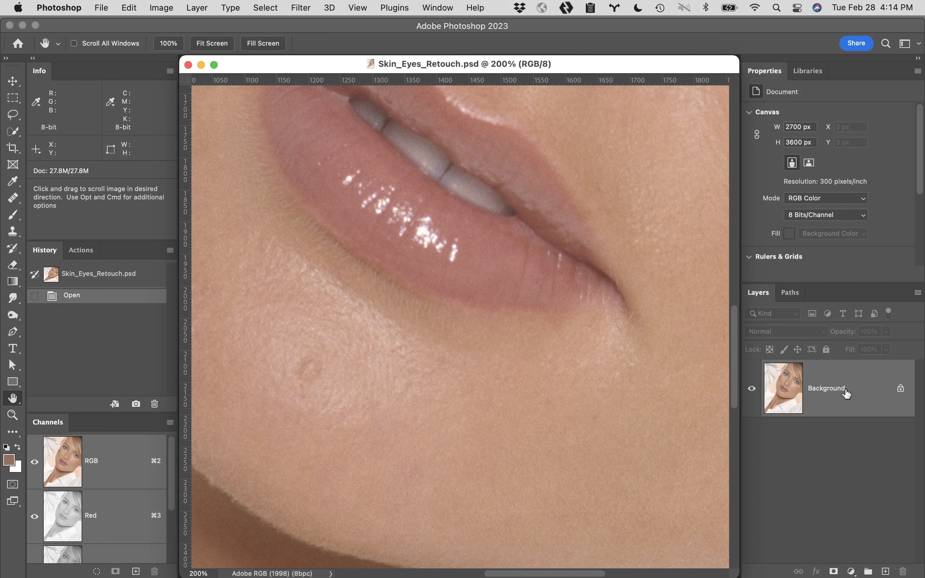
pyautogui.press('super+j')
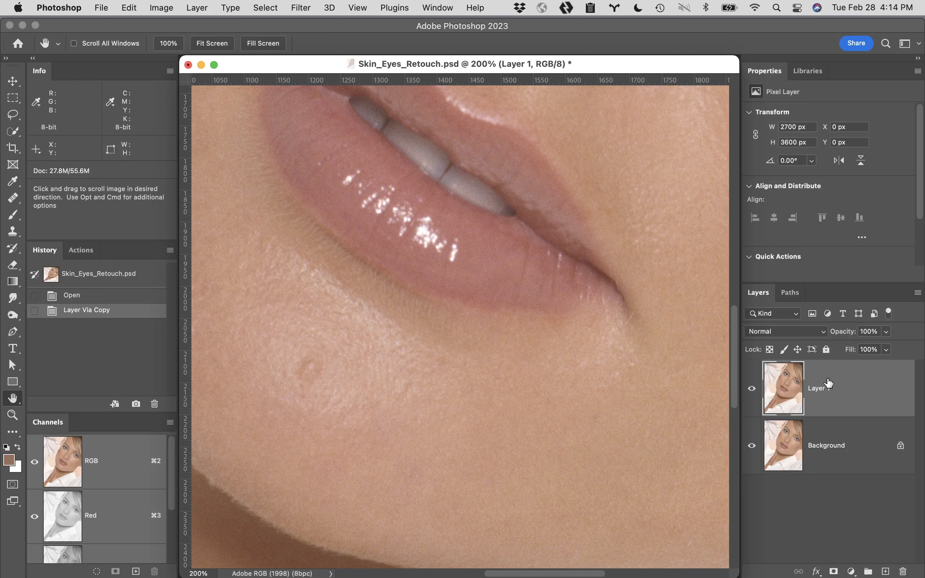
pyautogui.moveTo(868, 390); pyautogui.dragTo(903, 569)
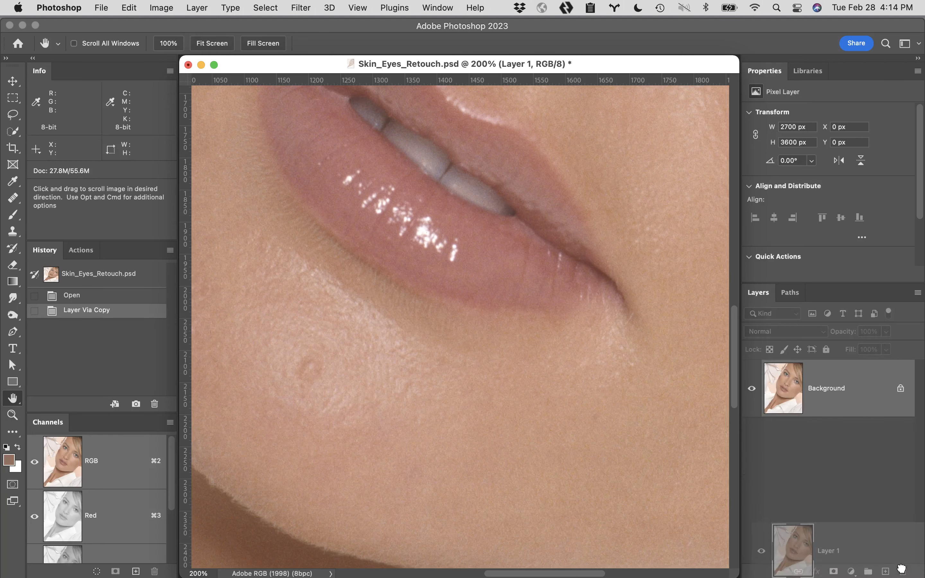
pyautogui.click(885, 571)
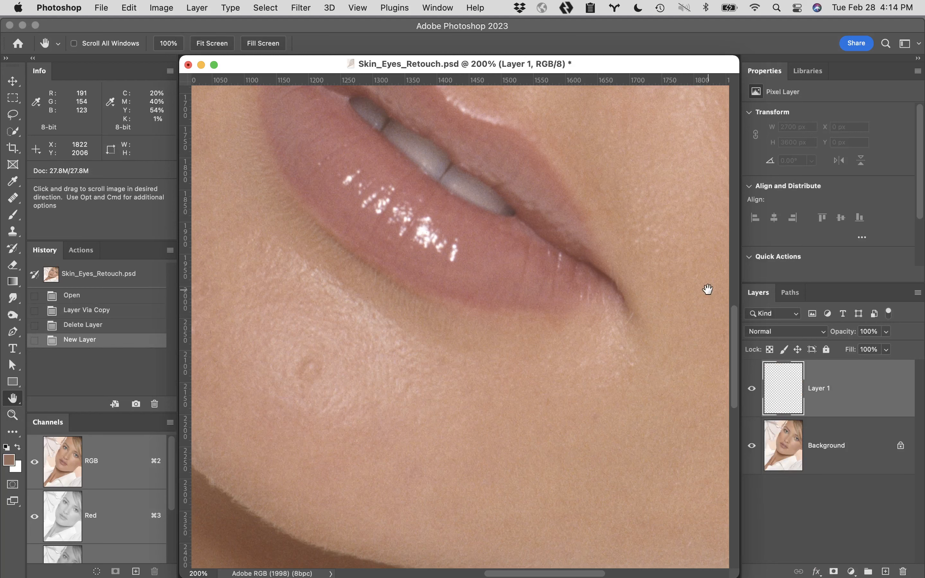
# - Select the Clone Stamp tool for work on the eye beside the hair and reduce its brush size to 80 px
pyautogui.moveTo(625, 192); pyautogui.dragTo(292, 311)
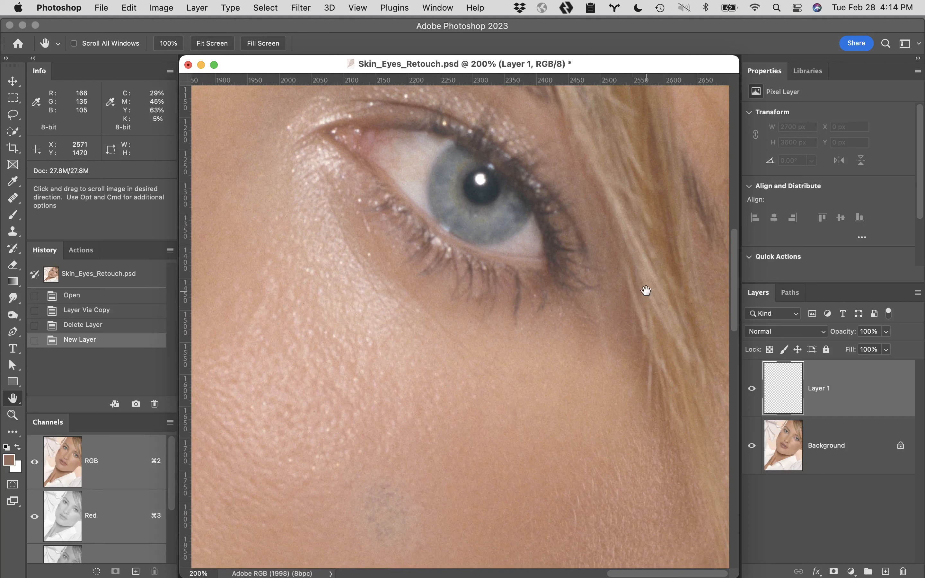
pyautogui.press('s')
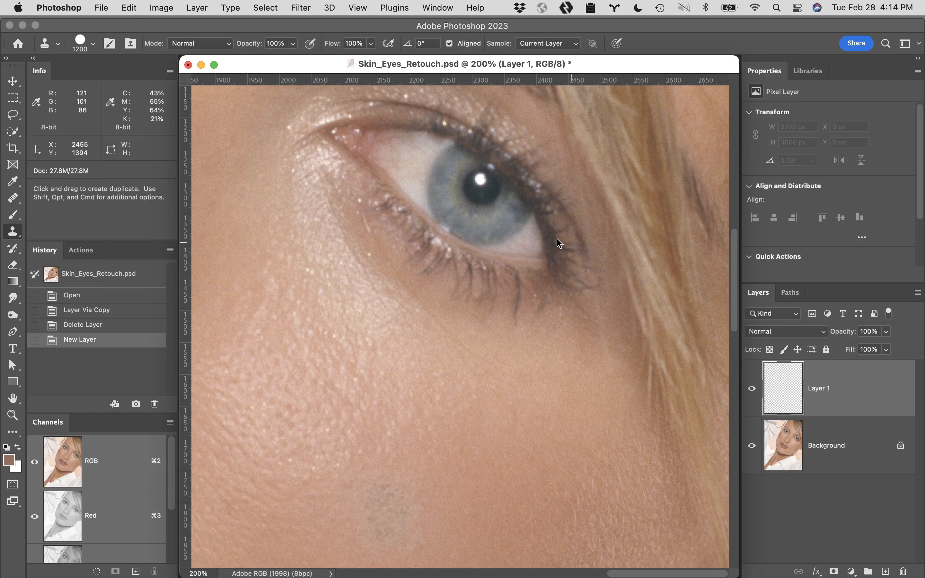
pyautogui.press('[')
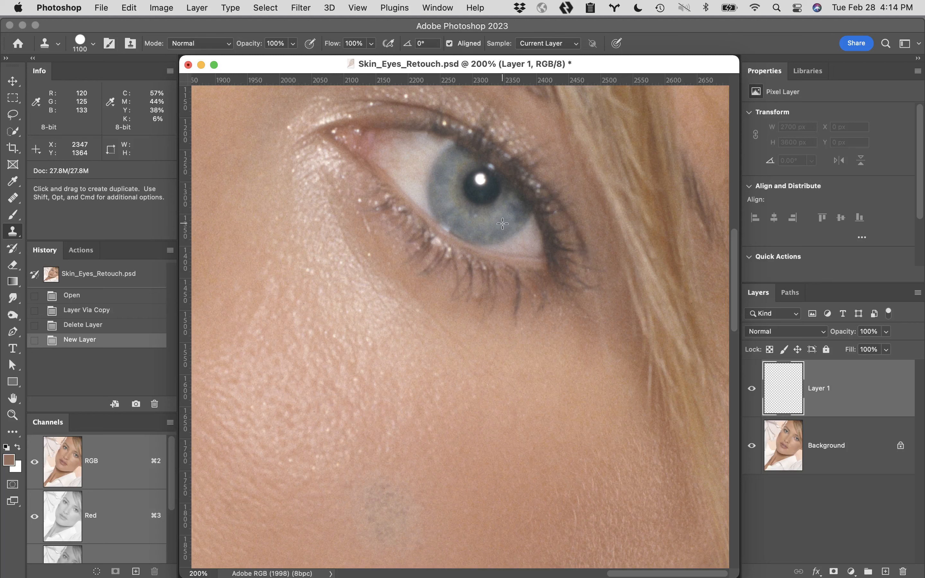
pyautogui.press('[')
pyautogui.press('[')
pyautogui.press('[')
pyautogui.press('[')
pyautogui.press('[')
pyautogui.press('[')
pyautogui.press('[')
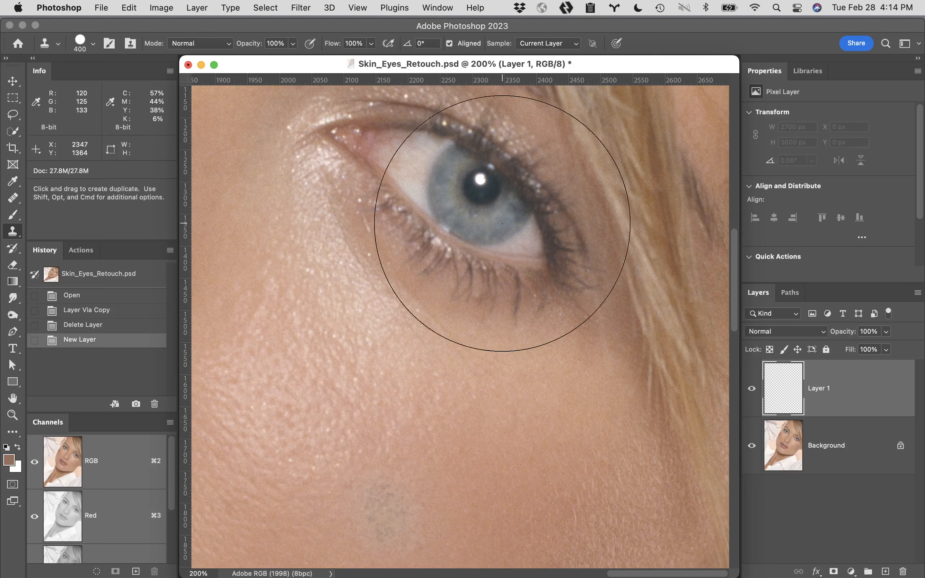
pyautogui.press('[')
pyautogui.press('[')
pyautogui.press('[')
pyautogui.press('[')
pyautogui.press('[')
pyautogui.press('[')
pyautogui.press('[')
pyautogui.press('[')
pyautogui.press('[')
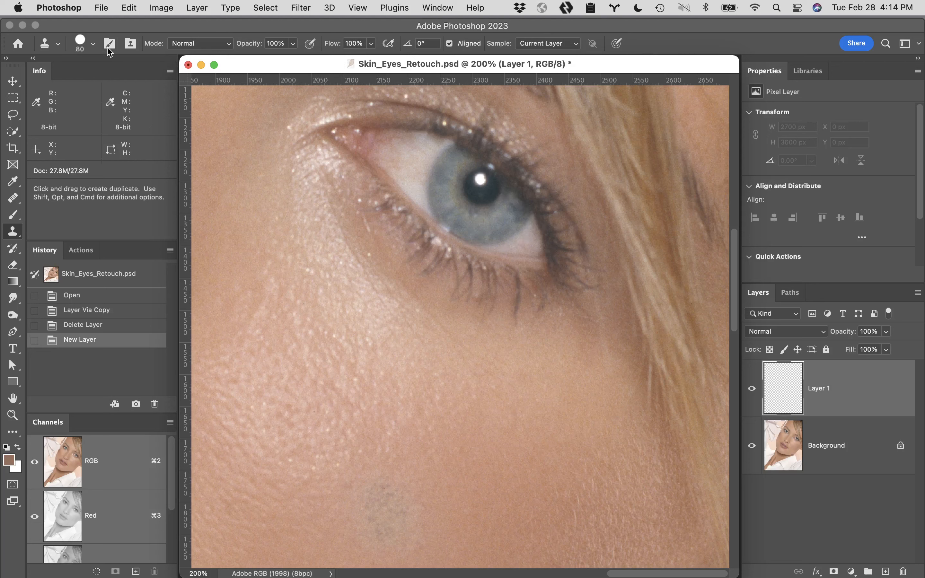
# - Check the Clone Stamp brush's hardness, and set the brush angle to 1° and its size to 45 px
pyautogui.click(94, 44)
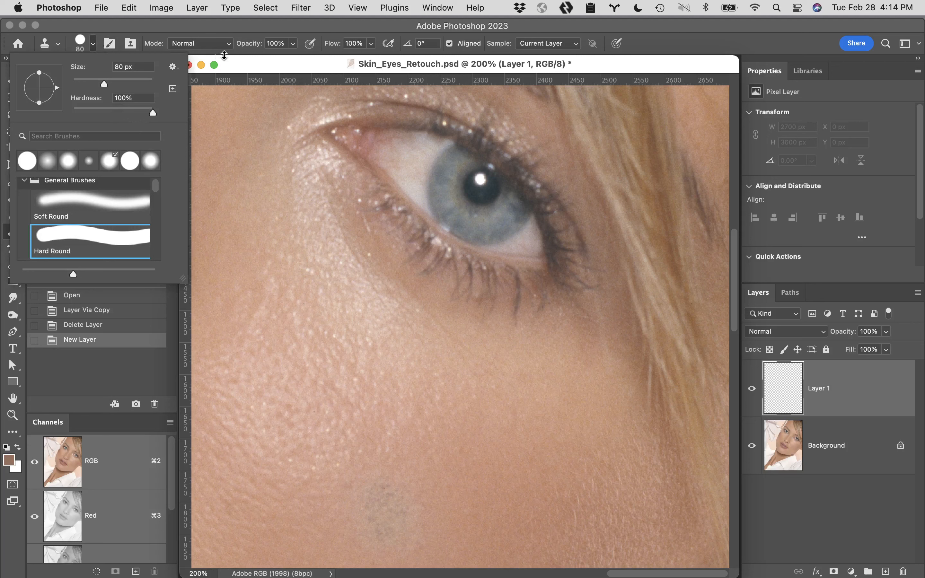
pyautogui.click(247, 27)
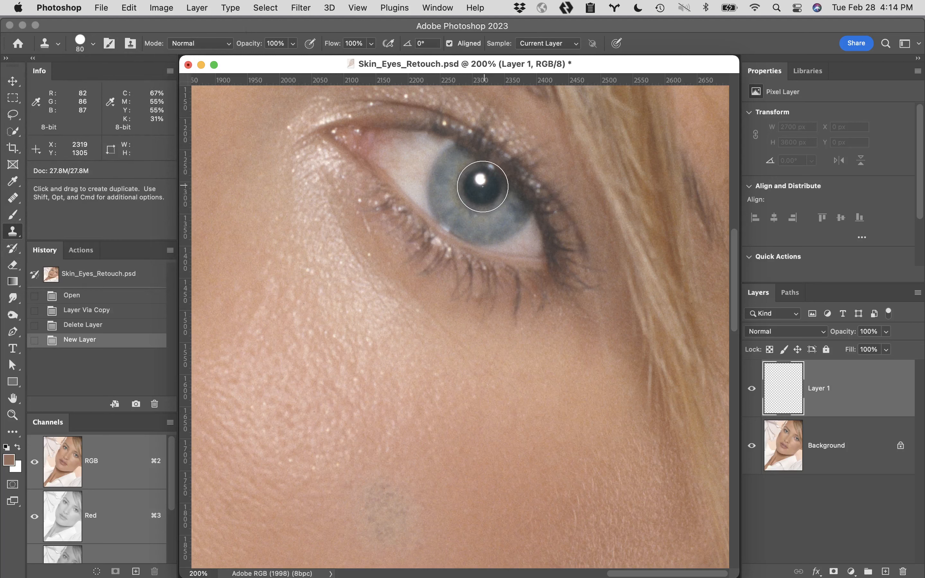
pyautogui.press('Left')
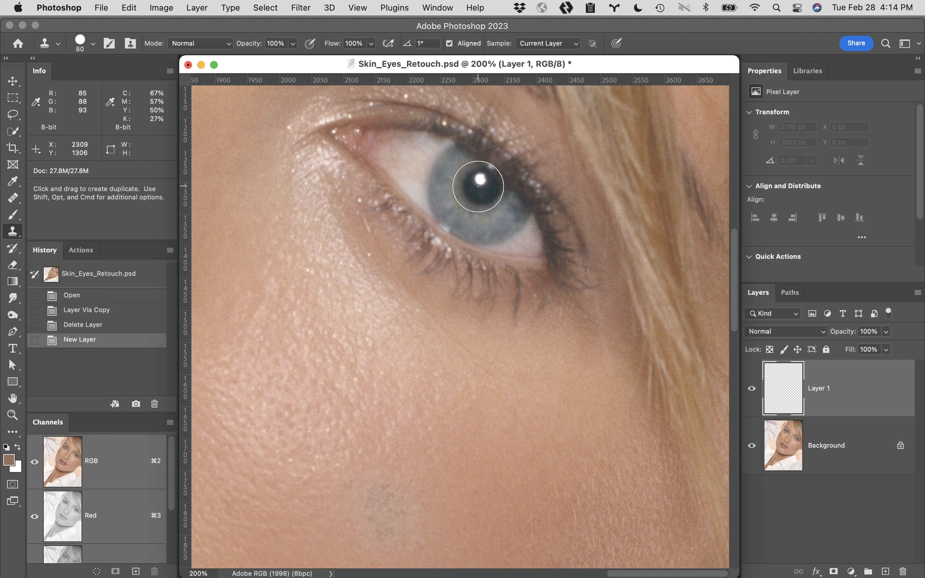
pyautogui.press('[')
pyautogui.press('[')
pyautogui.press('[')
pyautogui.press('[')
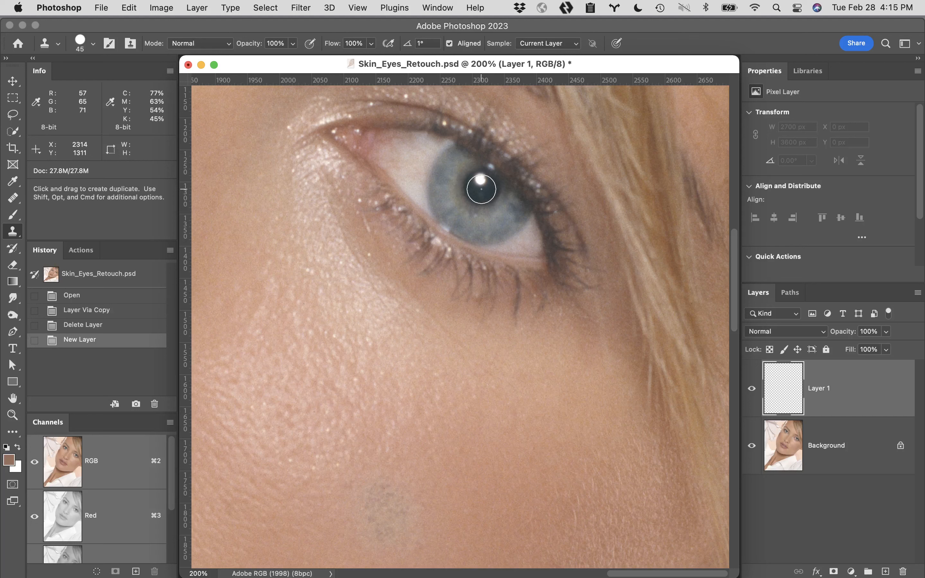
# - Try to clone the pupil onto the white of the eye on Layer 1, sampling only the current layer
pyautogui.press('alt')
pyautogui.keyDown('alt'); pyautogui.click(481, 189); pyautogui.keyUp('alt')
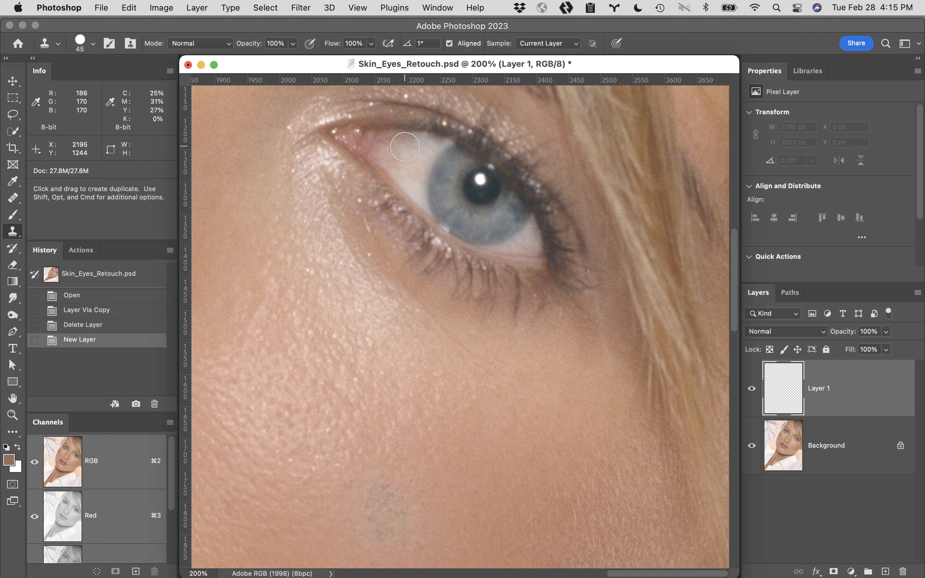
pyautogui.moveTo(409, 157)
pyautogui.mouseDown()
pyautogui.moveTo(406, 148)
pyautogui.moveTo(405, 161)
pyautogui.mouseUp()
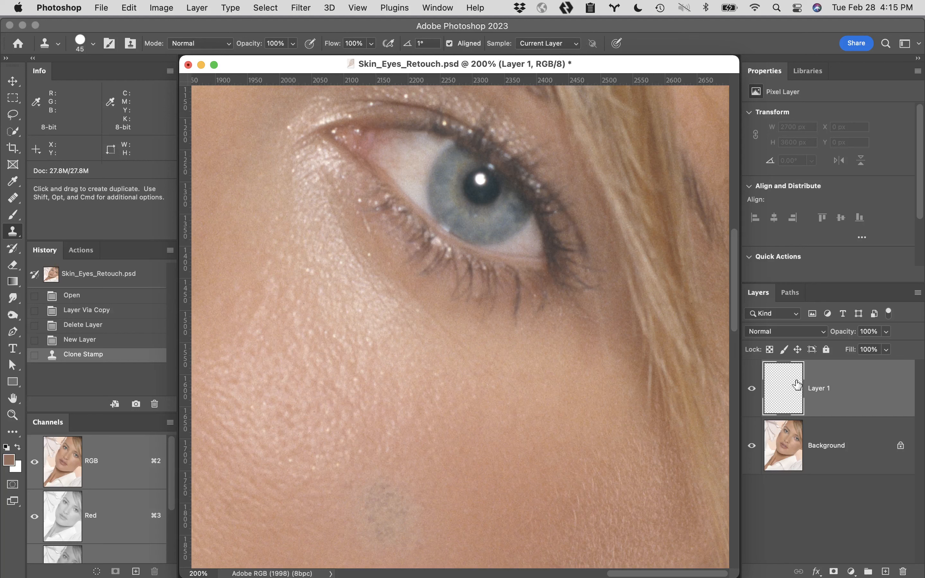
# - Set the Clone Stamp's sample mode to Current & Below
pyautogui.click(556, 45)
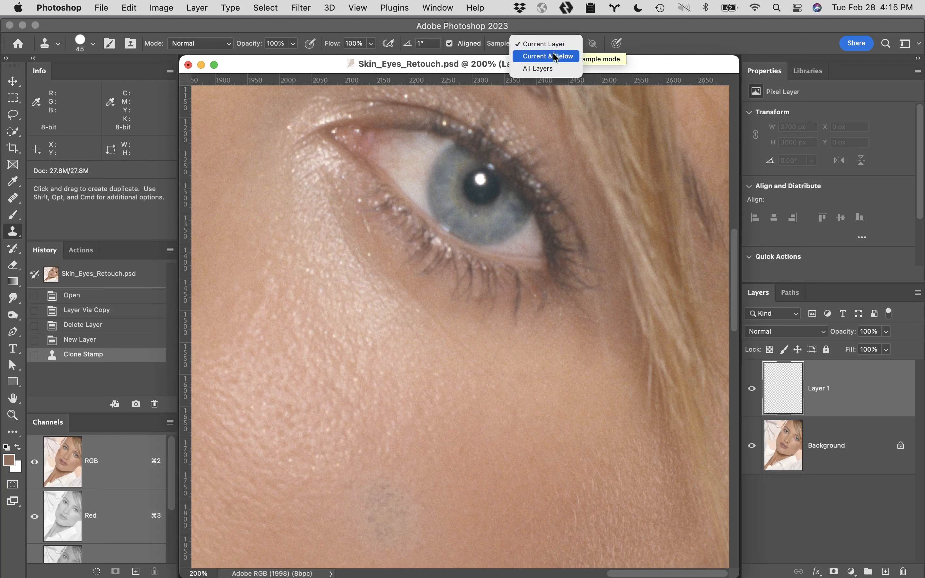
pyautogui.click(555, 57)
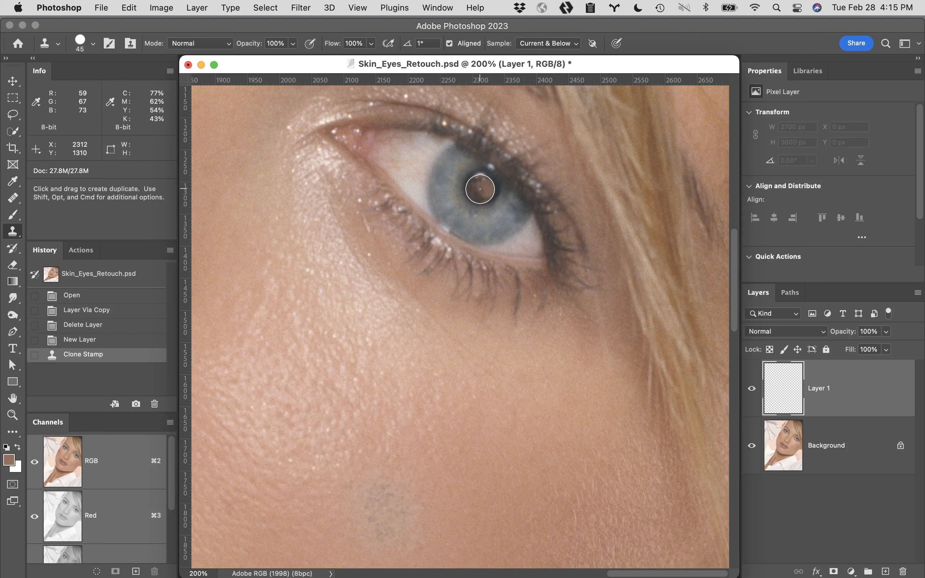
# - Try cloning the pupil onto the white of the eye with Current & Below sampling, and undo the clone
pyautogui.press('alt')
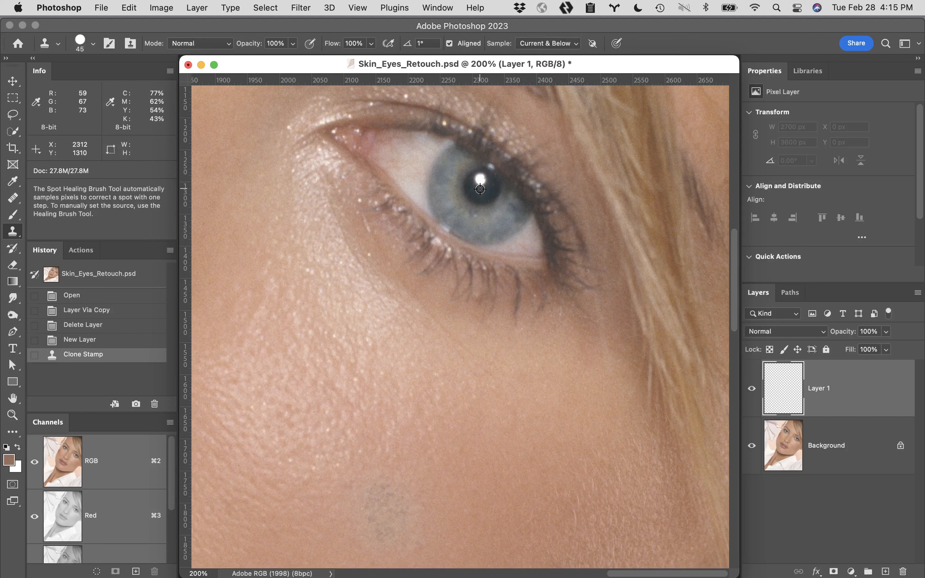
pyautogui.keyDown('alt'); pyautogui.click(480, 189); pyautogui.keyUp('alt')
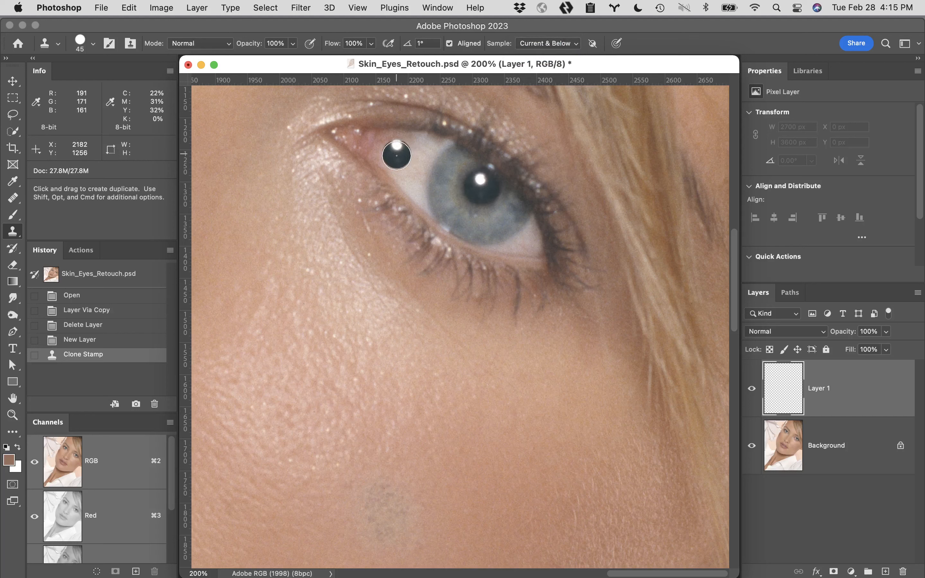
pyautogui.click(401, 161)
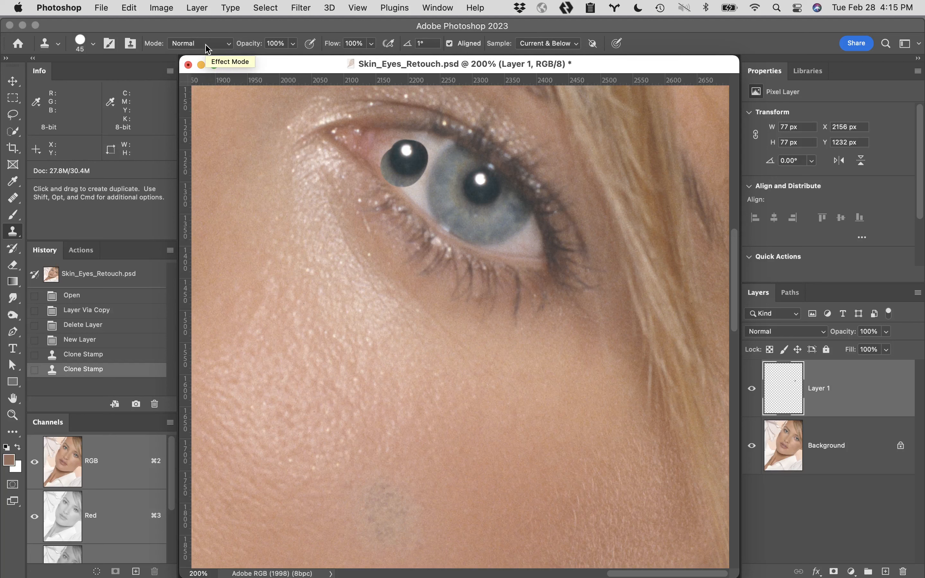
pyautogui.press('super+z')
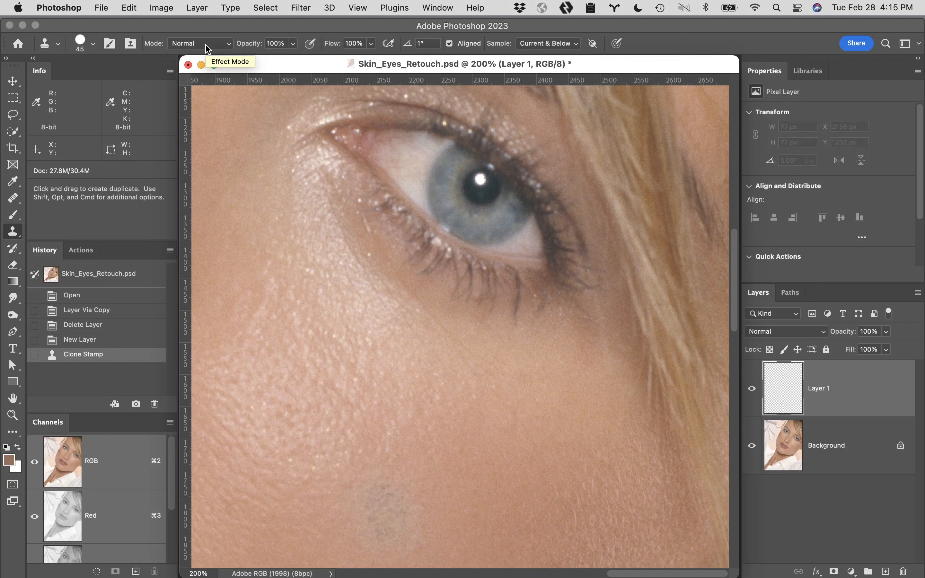
# - Set the Clone Stamp's blending mode to Lighten
pyautogui.click(206, 45)
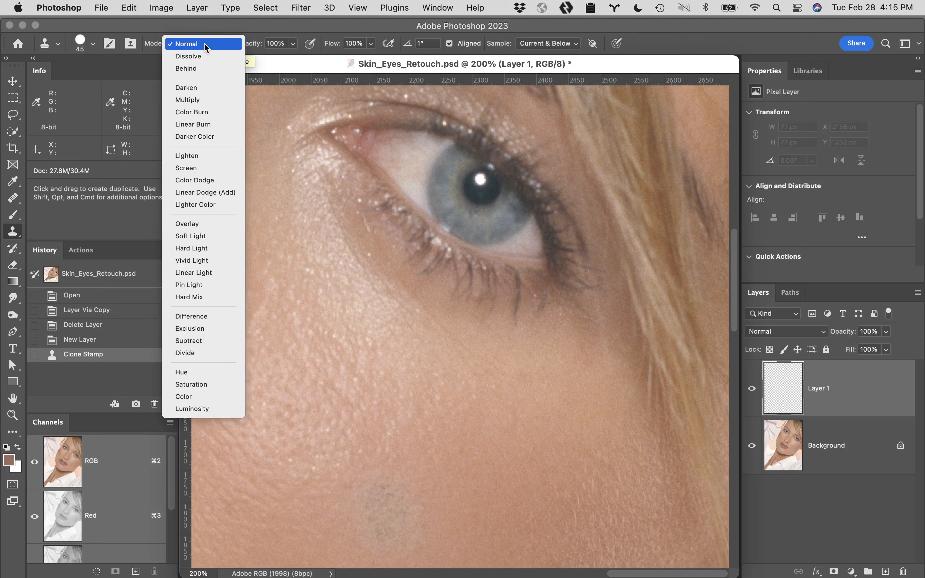
pyautogui.click(220, 158)
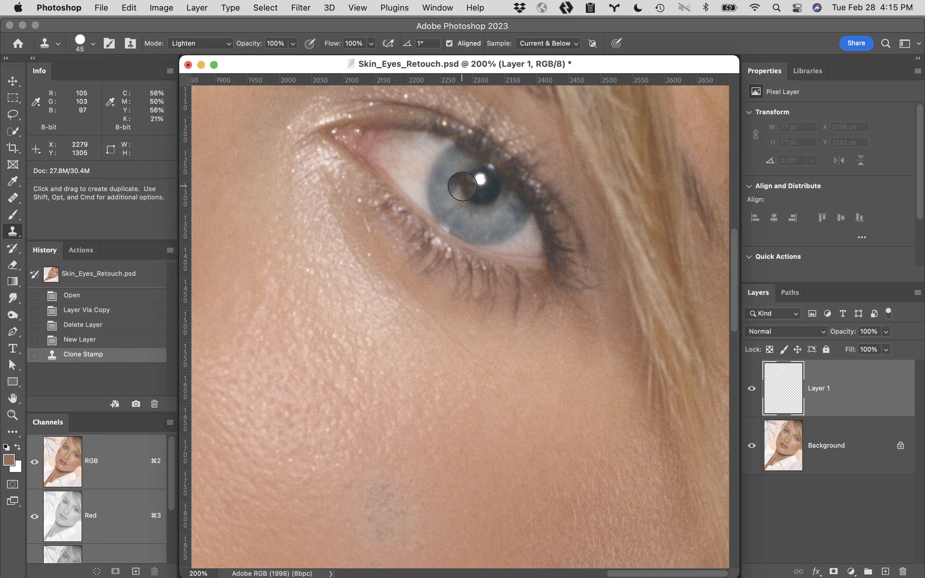
# - Clone the pupil with its catchlight onto the white of the eye on Layer 1, and hide the Background to inspect the cloned pixels
pyautogui.keyDown('alt'); pyautogui.click(483, 185); pyautogui.keyUp('alt')
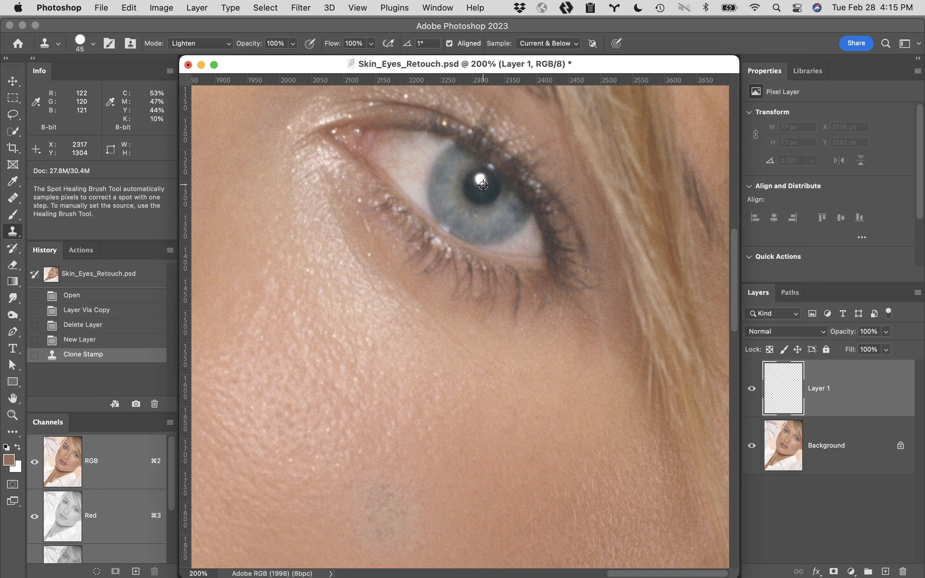
pyautogui.keyDown('alt'); pyautogui.click(484, 185); pyautogui.keyUp('alt')
pyautogui.moveTo(406, 150)
pyautogui.mouseDown()
pyautogui.moveTo(395, 148)
pyautogui.moveTo(405, 167)
pyautogui.moveTo(429, 166)
pyautogui.mouseUp()
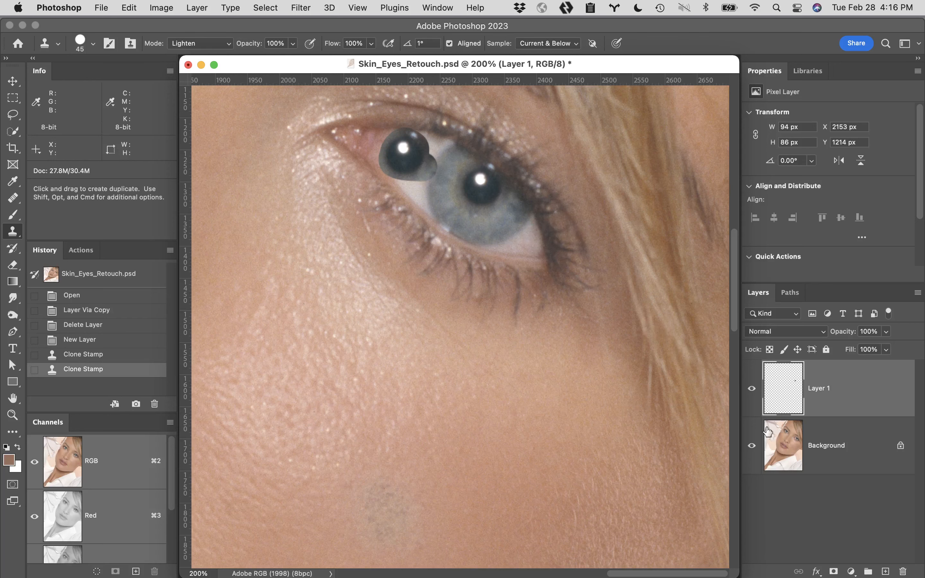
pyautogui.click(751, 445)
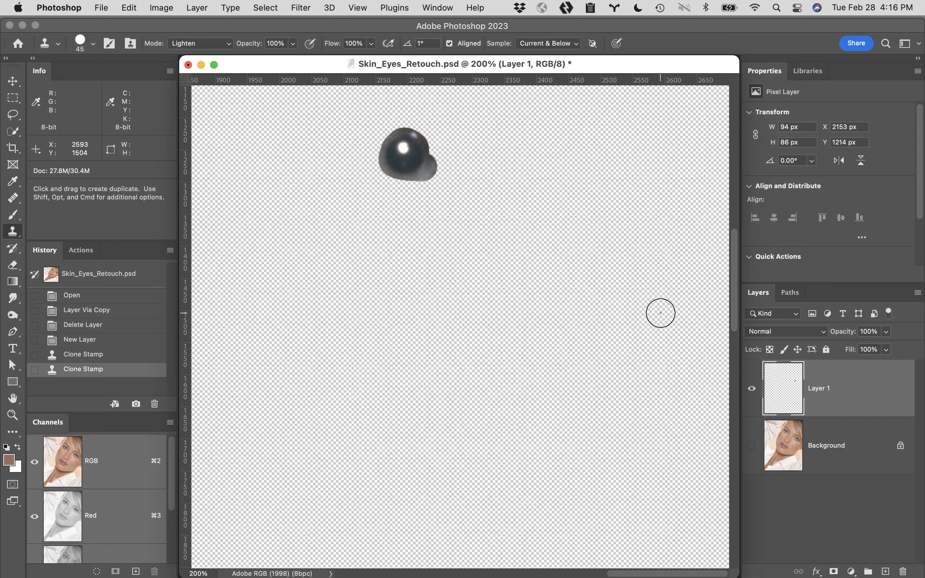
pyautogui.hscroll(-10, 660, 313)
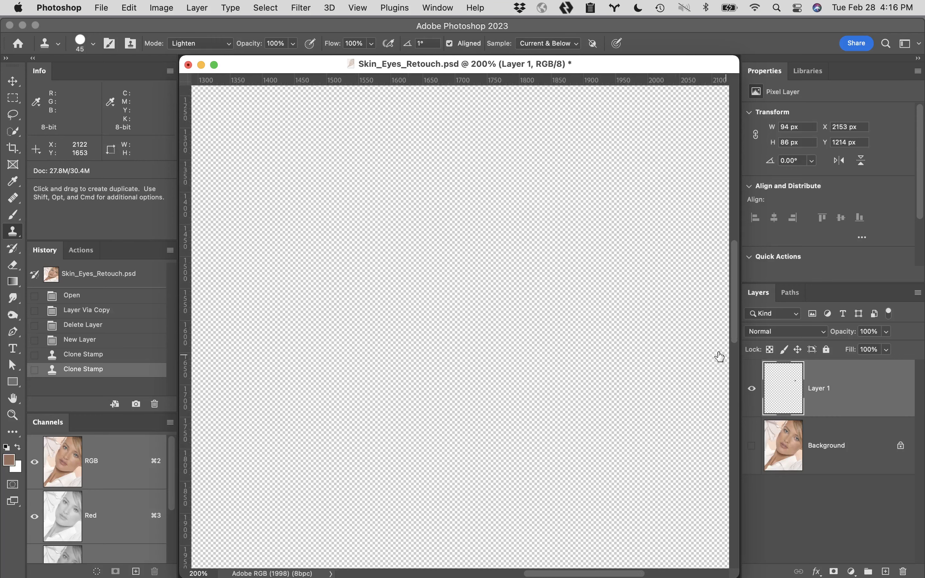
# - Delete Layer 1 and duplicate the Background as a new full-pixel layer
pyautogui.moveTo(846, 388); pyautogui.dragTo(905, 572)
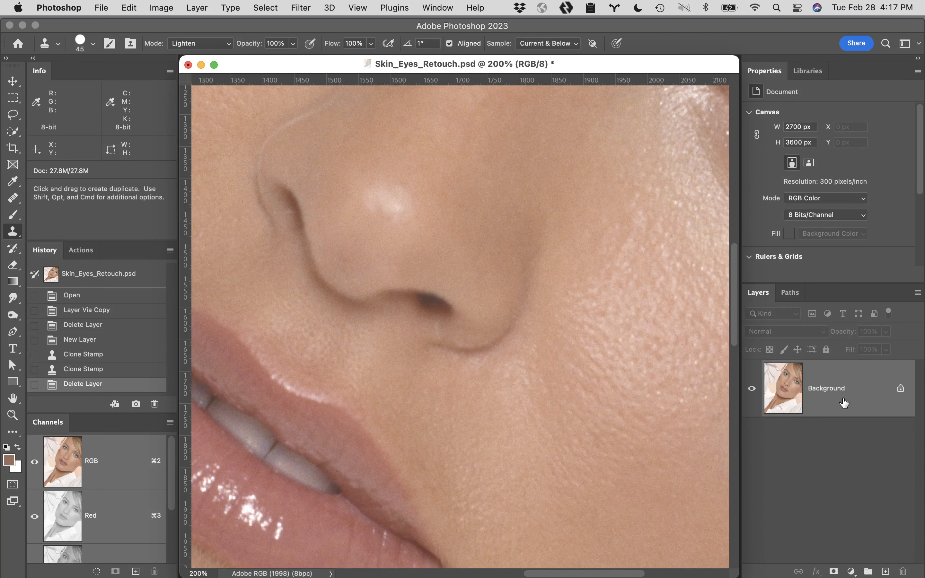
pyautogui.press('super+j')
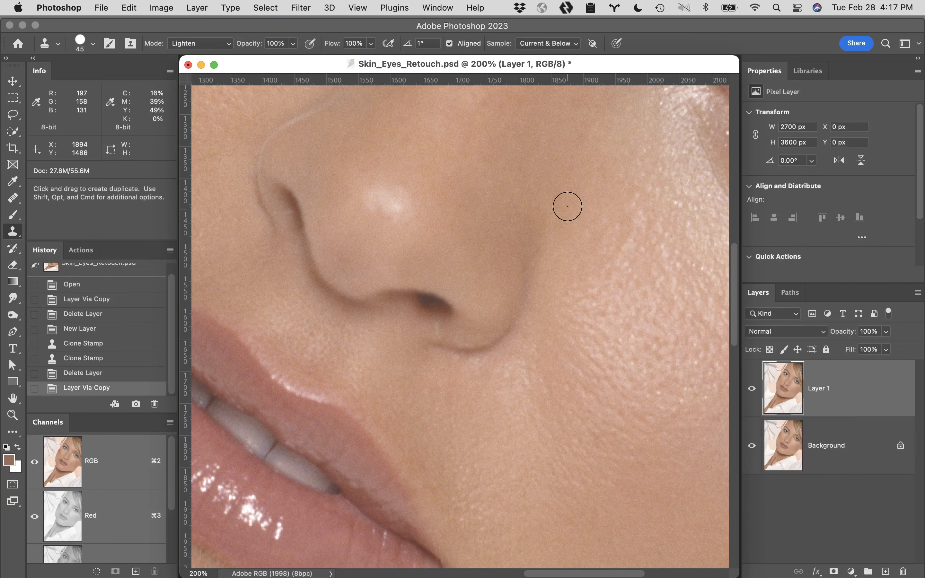
# - Try cloning the catchlight onto the white of the other eye on the duplicated layer, and undo the stroke
pyautogui.press('space')
pyautogui.moveTo(554, 220); pyautogui.dragTo(510, 363)
pyautogui.moveTo(481, 319); pyautogui.dragTo(472, 436)
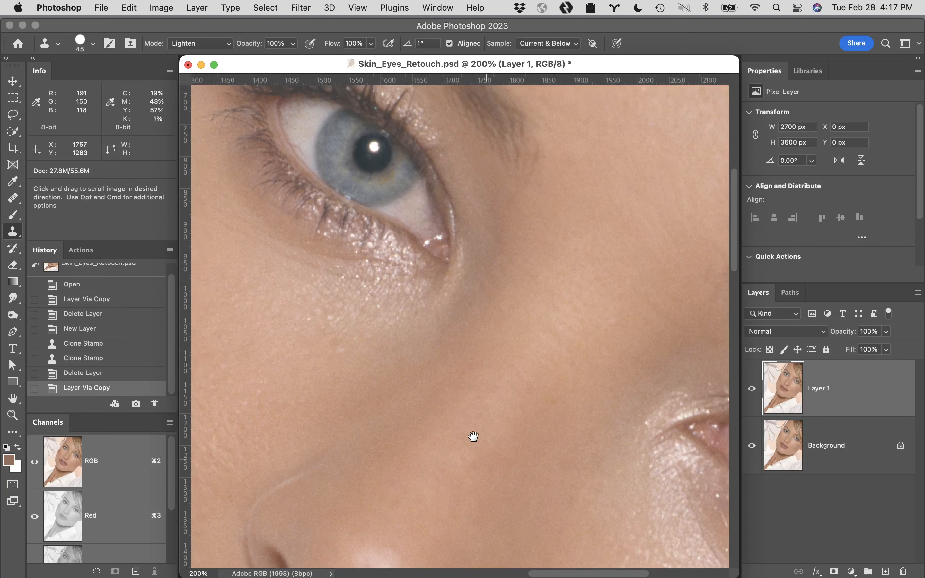
pyautogui.moveTo(449, 337); pyautogui.dragTo(450, 363)
pyautogui.moveTo(472, 326)
pyautogui.mouseDown()
pyautogui.moveTo(481, 388)
pyautogui.moveTo(516, 404)
pyautogui.mouseUp()
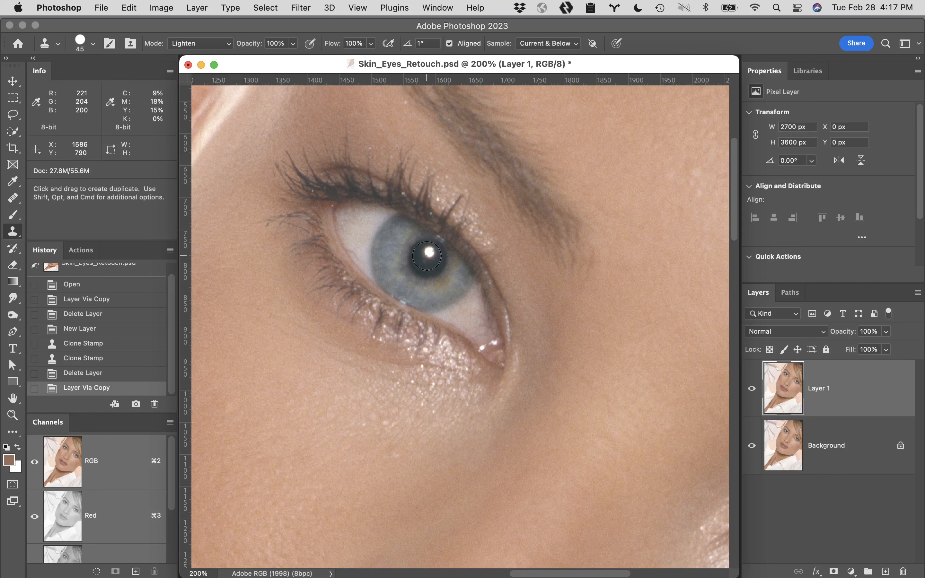
pyautogui.keyDown('alt'); pyautogui.click(427, 256); pyautogui.keyUp('alt')
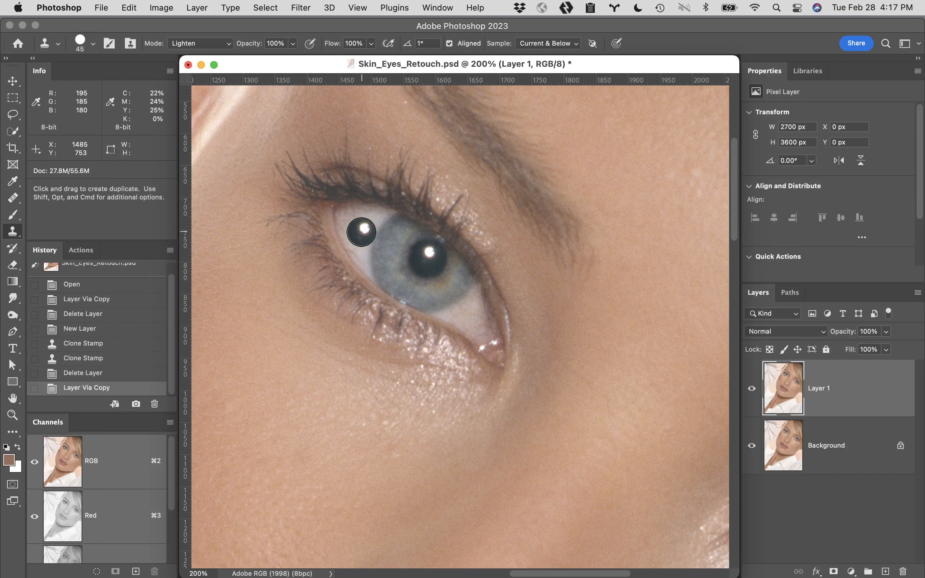
pyautogui.moveTo(358, 221); pyautogui.dragTo(355, 215)
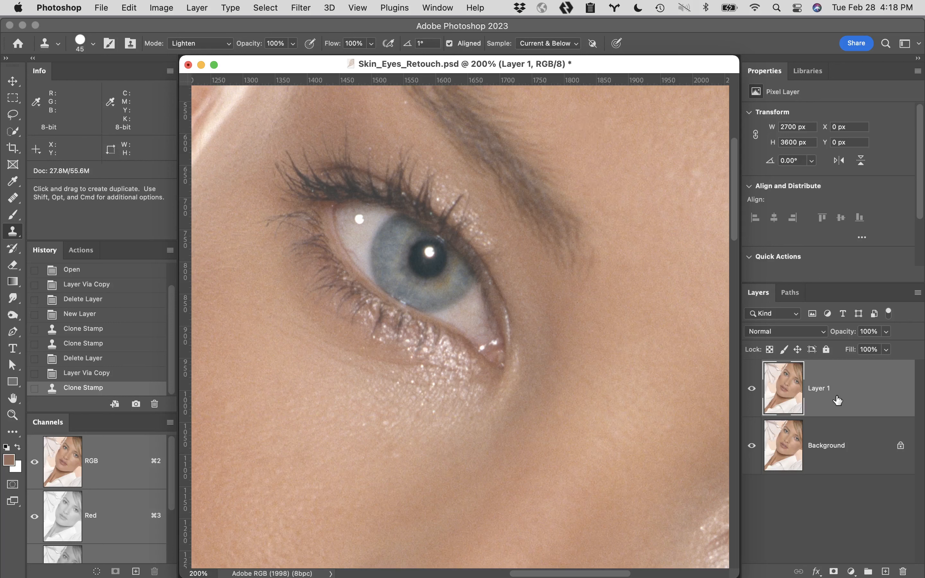
pyautogui.press('super+z')
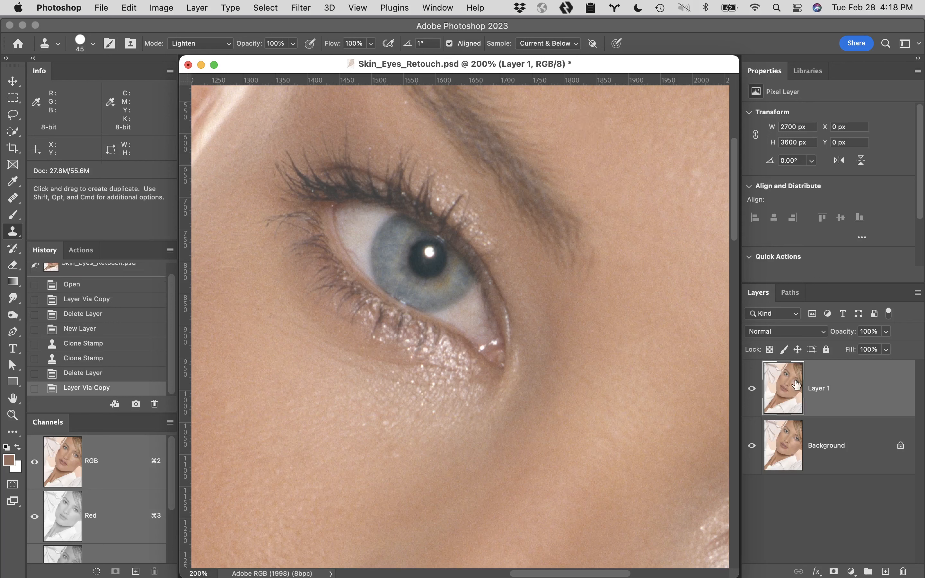
# - Rename the duplicated layer "pixel retouching"
pyautogui.doubleClick(822, 388)
pyautogui.write('pixel retouching')
pyautogui.press('Return')
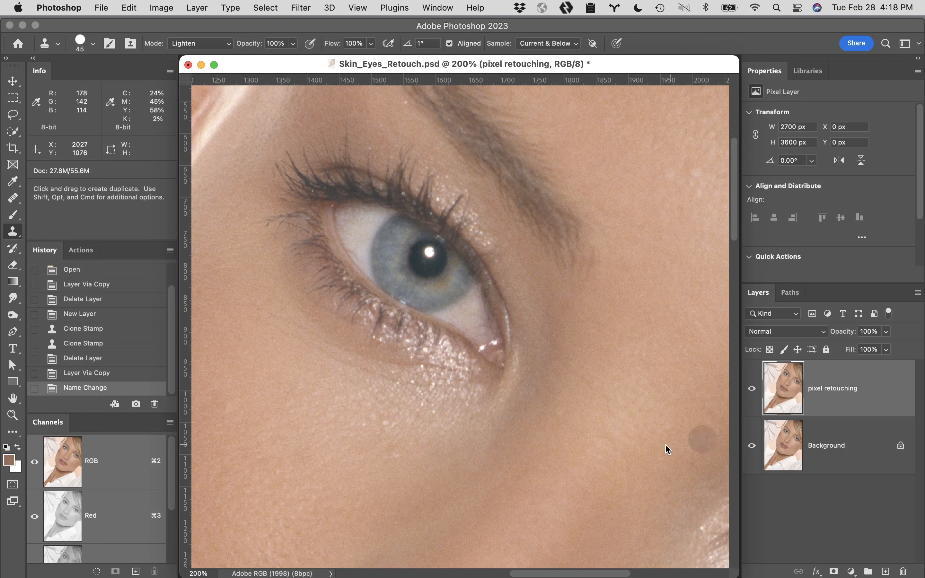
# - Switch to the Spot Healing Brush for the gray discolored patch on the cheek
pyautogui.press('space')
pyautogui.moveTo(650, 453); pyautogui.dragTo(364, 87)
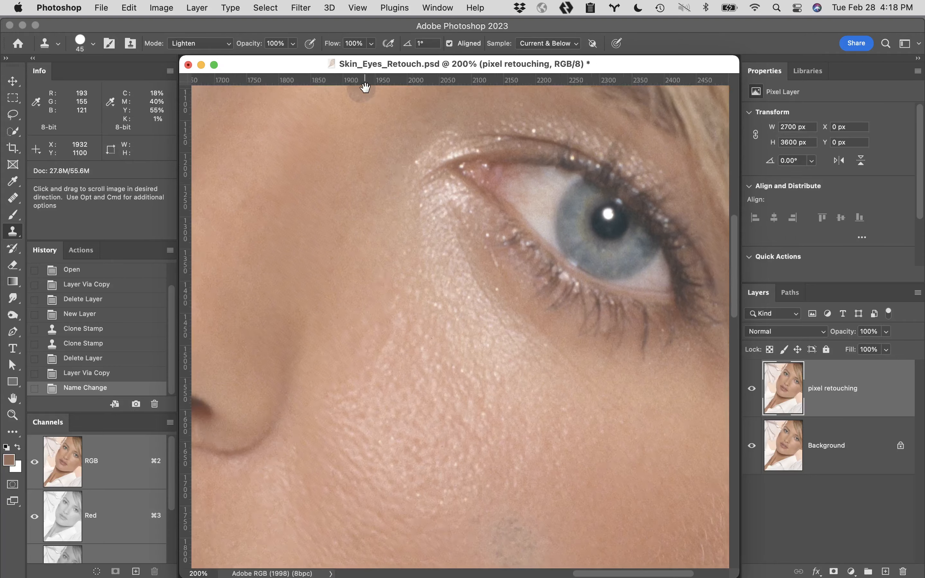
pyautogui.moveTo(505, 371); pyautogui.dragTo(485, 199)
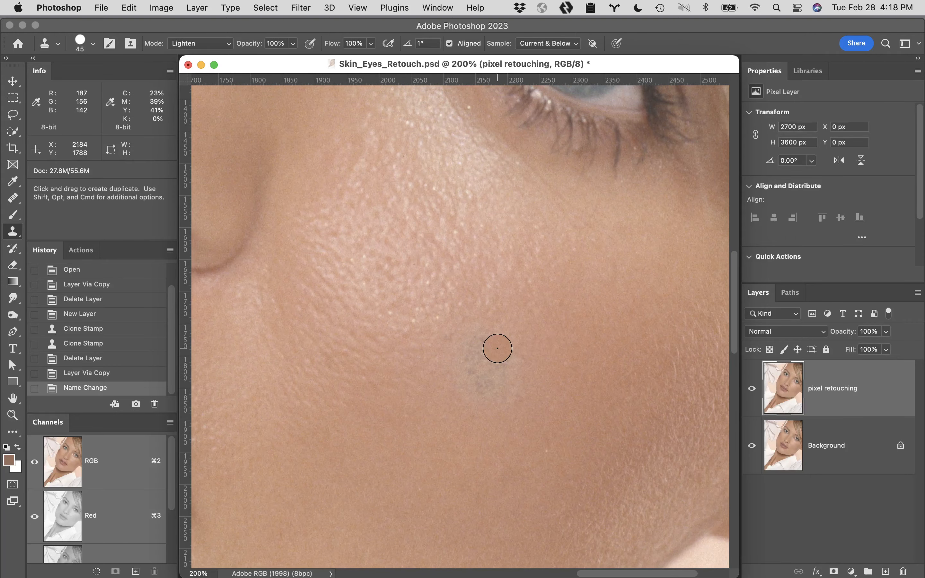
pyautogui.moveTo(520, 376); pyautogui.dragTo(512, 342)
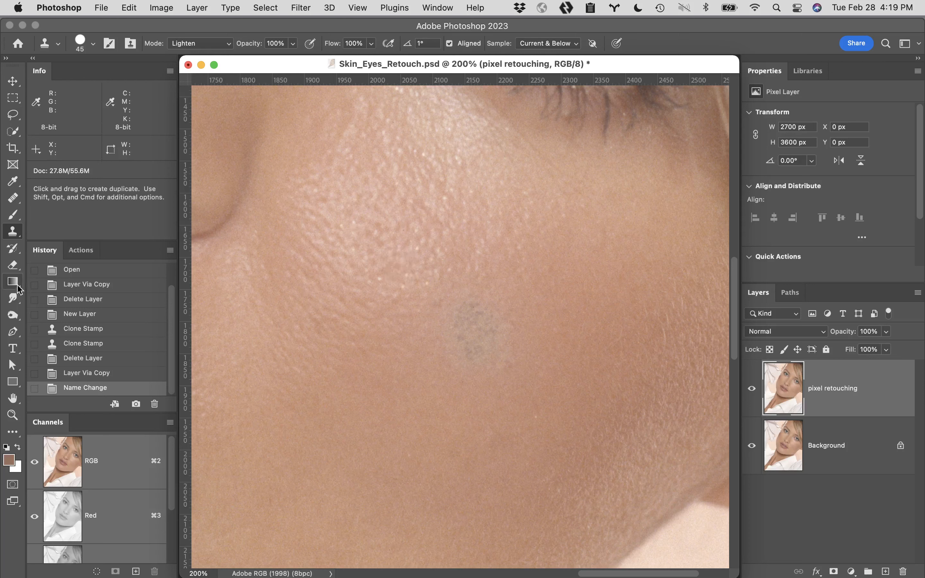
pyautogui.click(14, 197)
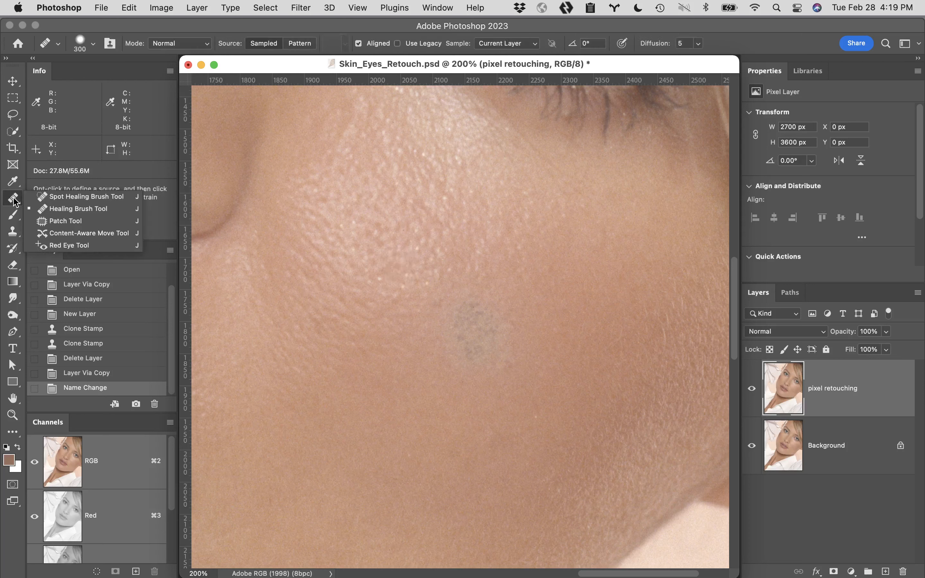
pyautogui.click(72, 197)
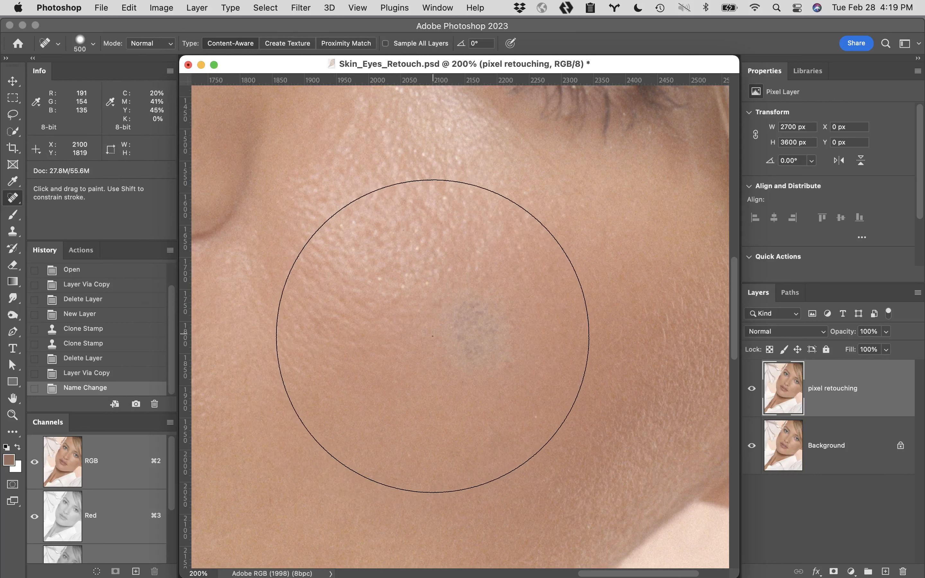
# - Review the Spot Healing Brush settings and reduce the brush size to 60 px
pyautogui.press('[')
pyautogui.press('[')
pyautogui.press('[')
pyautogui.press('[')
pyautogui.press('[')
pyautogui.press('[')
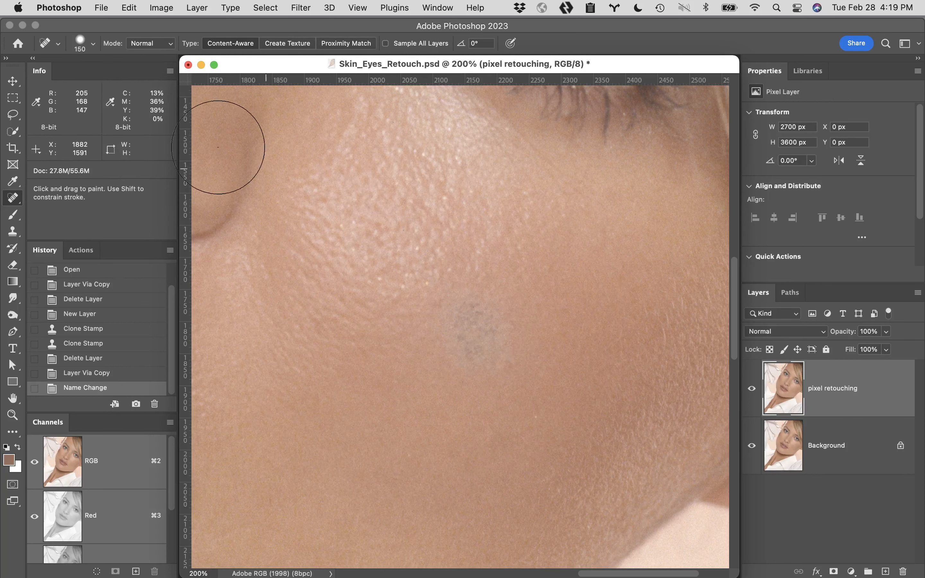
pyautogui.click(91, 45)
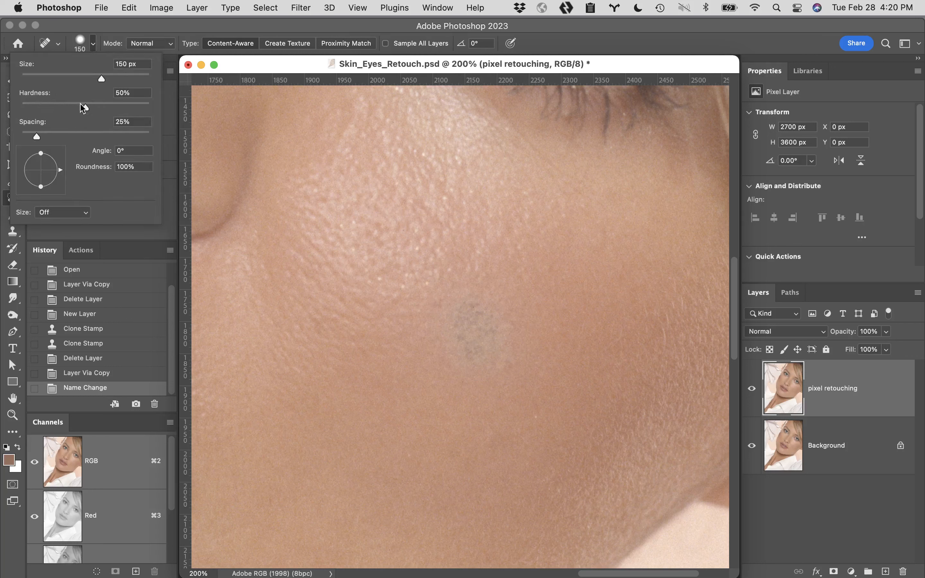
pyautogui.press('[')
pyautogui.press('[')
pyautogui.press('[')
pyautogui.press('[')
pyautogui.press('[')
pyautogui.press('[')
# - Heal the gray cheek patch with the Spot Healing Brush, undoing the first partial stroke and covering the whole patch in a new one
pyautogui.moveTo(473, 295); pyautogui.dragTo(466, 352)
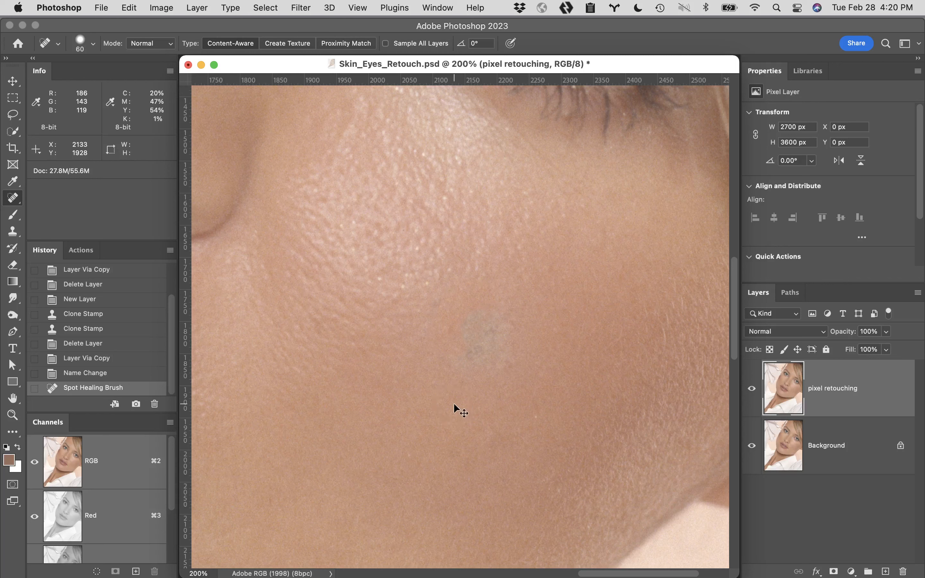
pyautogui.press('super+z')
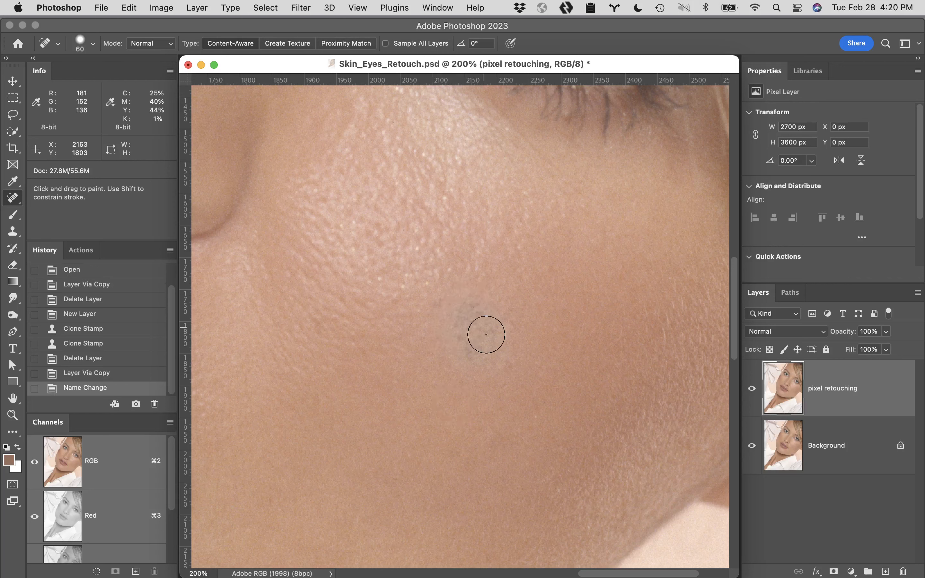
pyautogui.moveTo(477, 309)
pyautogui.mouseDown()
pyautogui.moveTo(451, 347)
pyautogui.moveTo(475, 309)
pyautogui.moveTo(483, 327)
pyautogui.moveTo(475, 343)
pyautogui.moveTo(495, 333)
pyautogui.moveTo(472, 383)
pyautogui.moveTo(516, 337)
pyautogui.moveTo(492, 377)
pyautogui.moveTo(513, 349)
pyautogui.mouseUp()
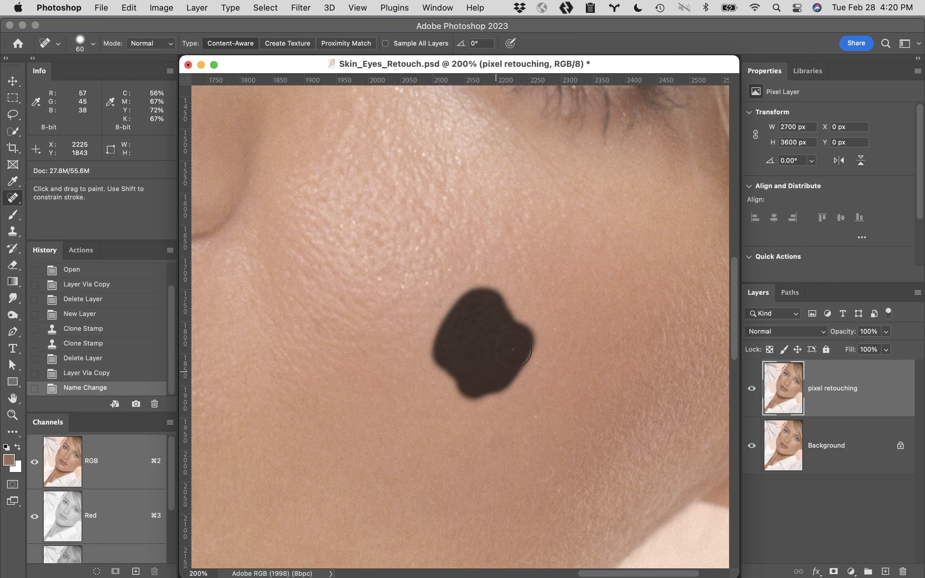
pyautogui.moveTo(513, 349); pyautogui.dragTo(511, 349)
pyautogui.moveTo(502, 349); pyautogui.dragTo(533, 337)
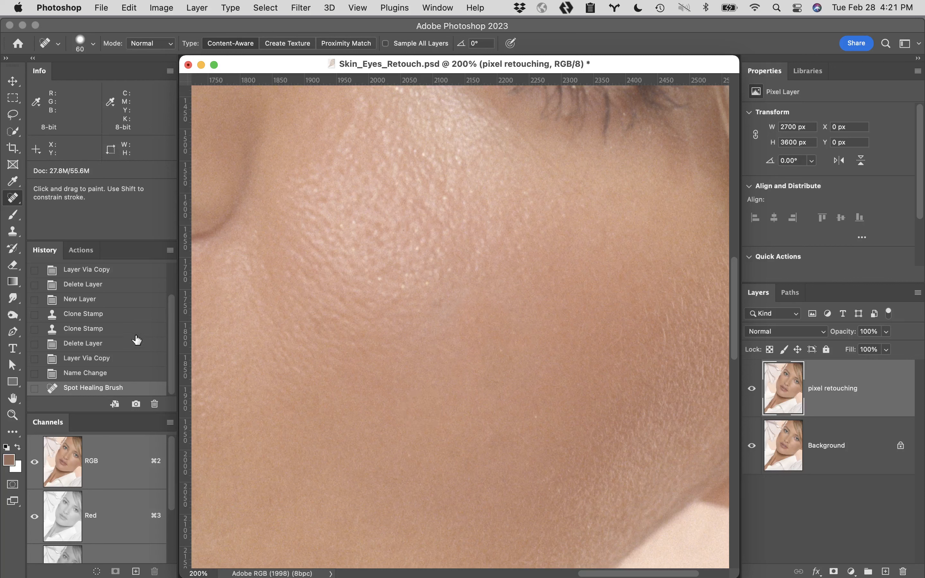
# - Save a full-document history snapshot named "spot healing", and step the history back to the Name Change state
pyautogui.keyDown('alt'); pyautogui.click(135, 404); pyautogui.keyUp('alt')
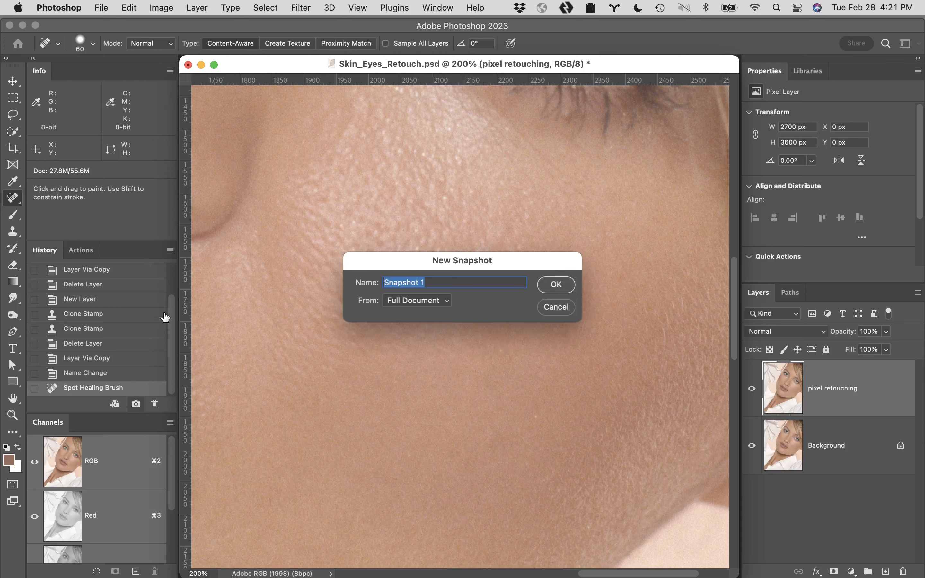
pyautogui.write('spot healing')
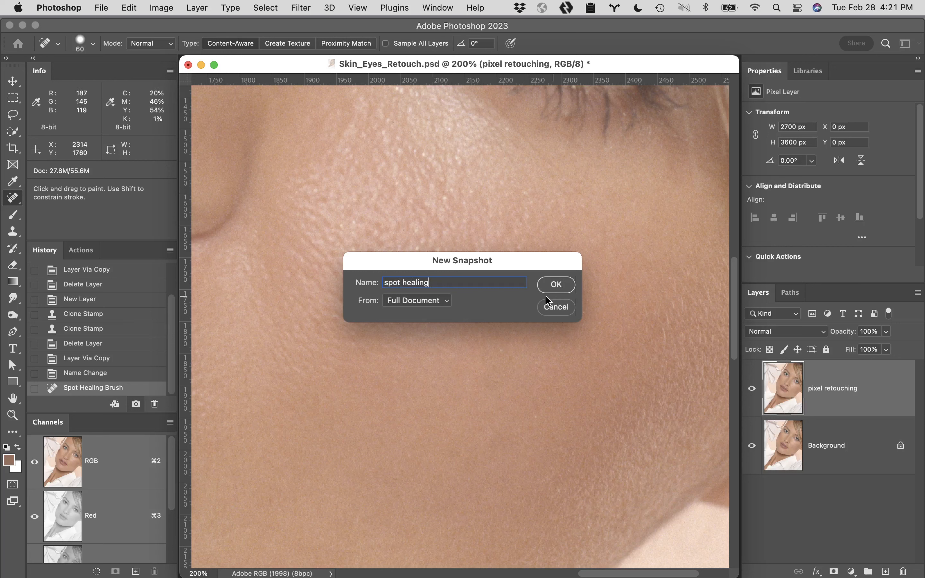
pyautogui.click(554, 285)
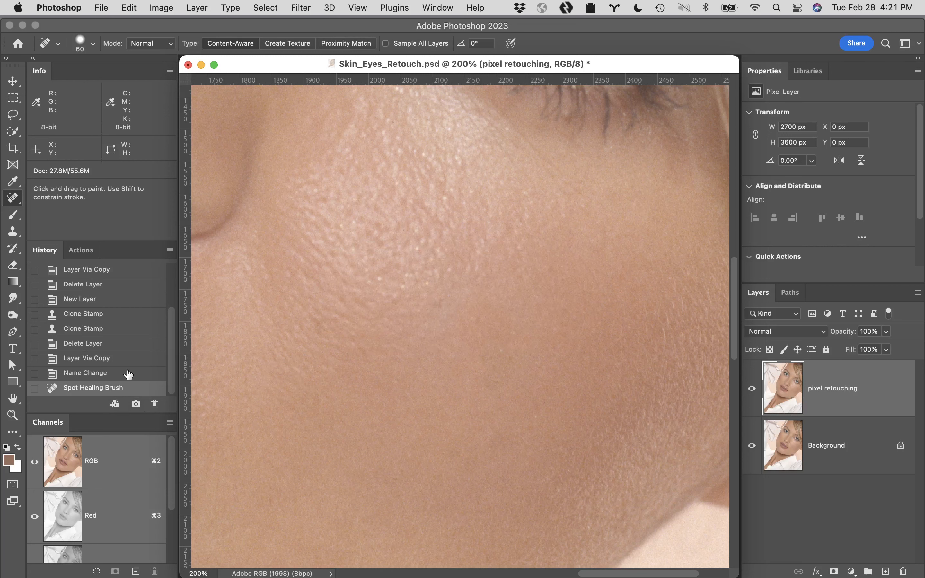
pyautogui.click(151, 372)
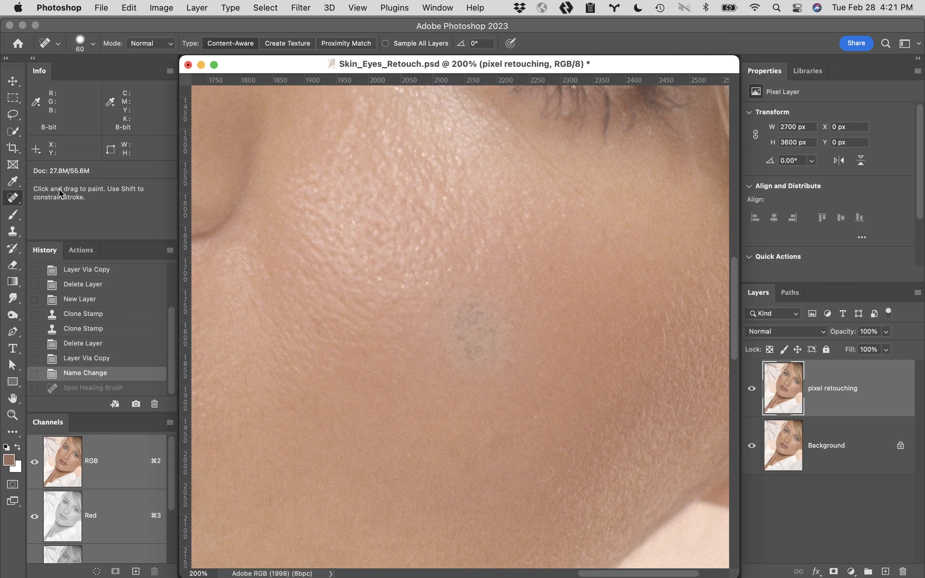
# - Switch to the Healing Brush and reduce its size to 90 px
pyautogui.rightClick(18, 198)
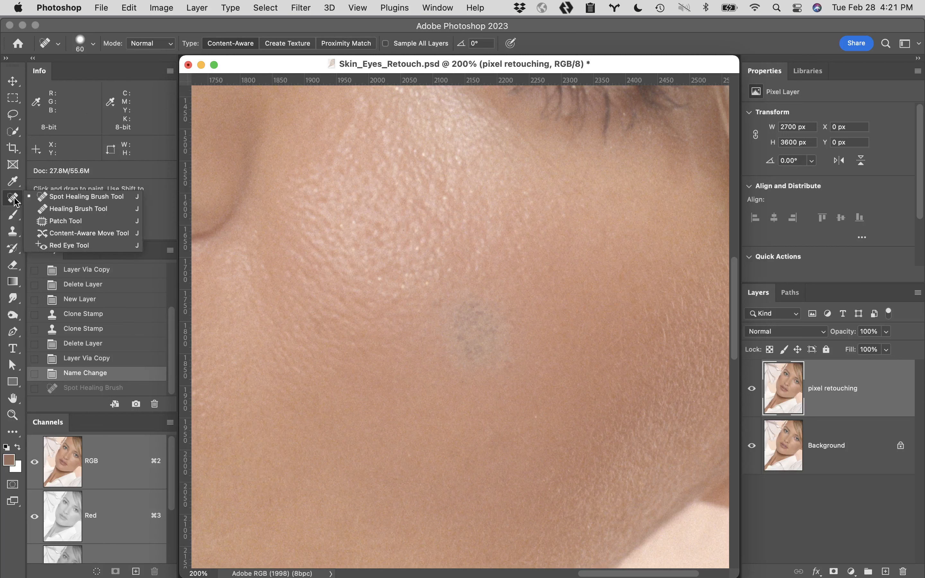
pyautogui.click(77, 209)
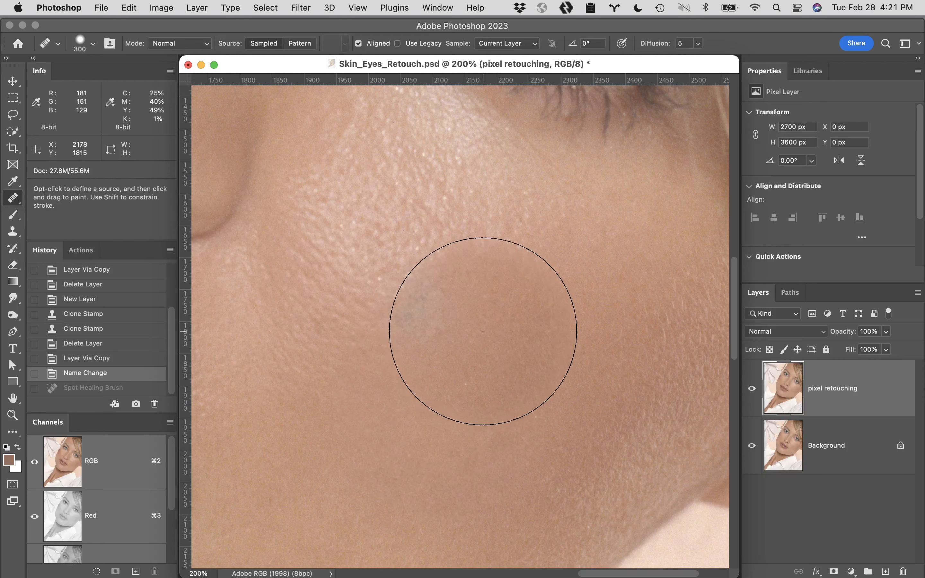
pyautogui.press('[')
pyautogui.press('[')
pyautogui.press('[')
pyautogui.press('[')
pyautogui.press('[')
pyautogui.click(472, 345)
pyautogui.press('[')
pyautogui.press('[')
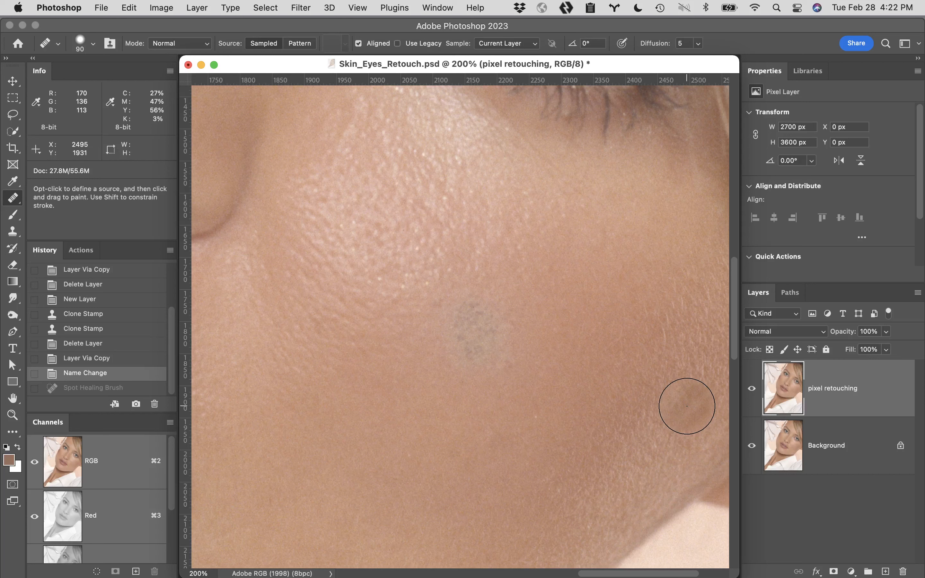
# - Sample clean skin near the gray cheek patch and paint over the patch with the Healing Brush
pyautogui.moveTo(509, 285); pyautogui.dragTo(480, 272)
pyautogui.moveTo(466, 310)
pyautogui.mouseDown()
pyautogui.moveTo(487, 306)
pyautogui.moveTo(474, 325)
pyautogui.mouseUp()
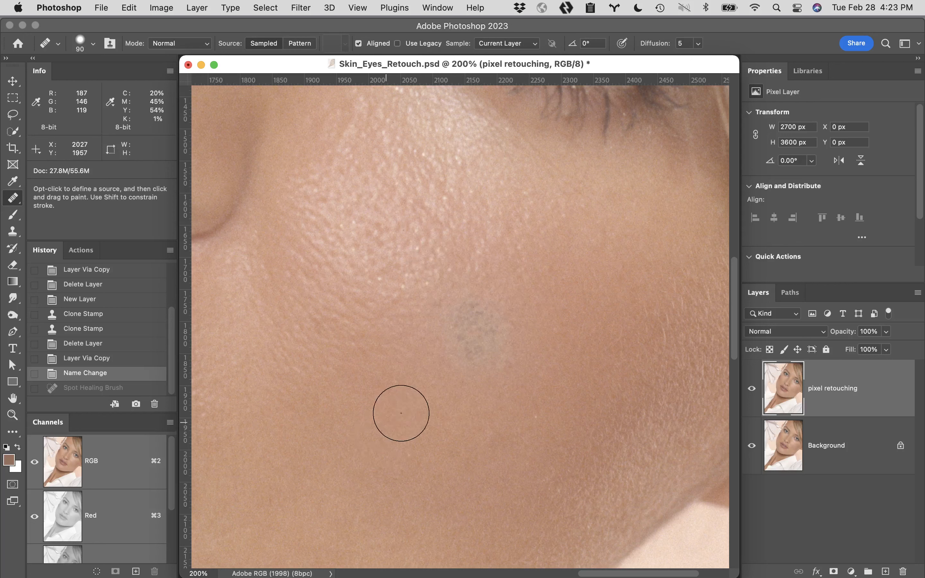
pyautogui.moveTo(466, 351)
pyautogui.mouseDown()
pyautogui.moveTo(490, 335)
pyautogui.moveTo(479, 359)
pyautogui.moveTo(498, 356)
pyautogui.moveTo(500, 343)
pyautogui.moveTo(475, 322)
pyautogui.moveTo(480, 312)
pyautogui.moveTo(461, 340)
pyautogui.mouseUp()
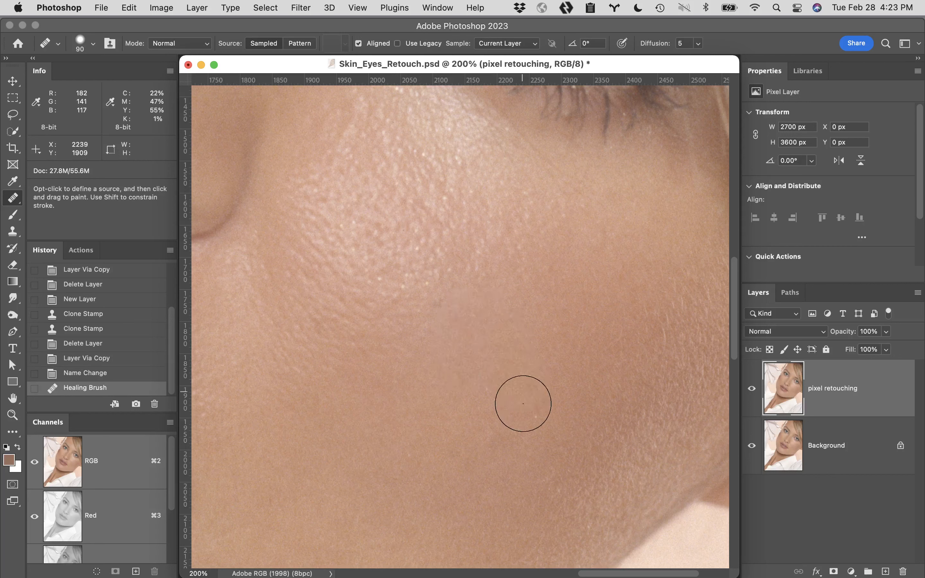
# - Save a history snapshot named "healing brush", and return to the Name Change state to restore the unhealed cheek
pyautogui.click(137, 404)
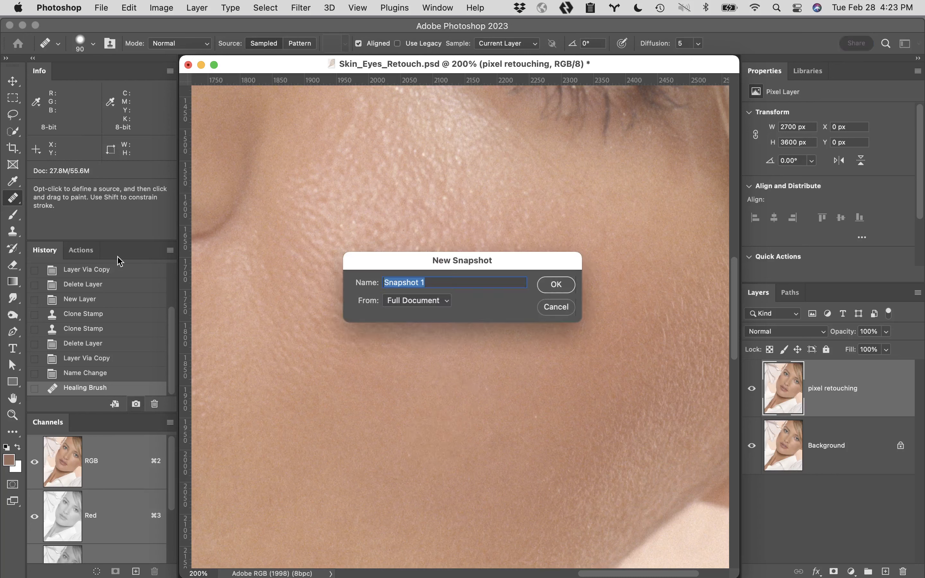
pyautogui.write('healing brush')
pyautogui.press('Return')
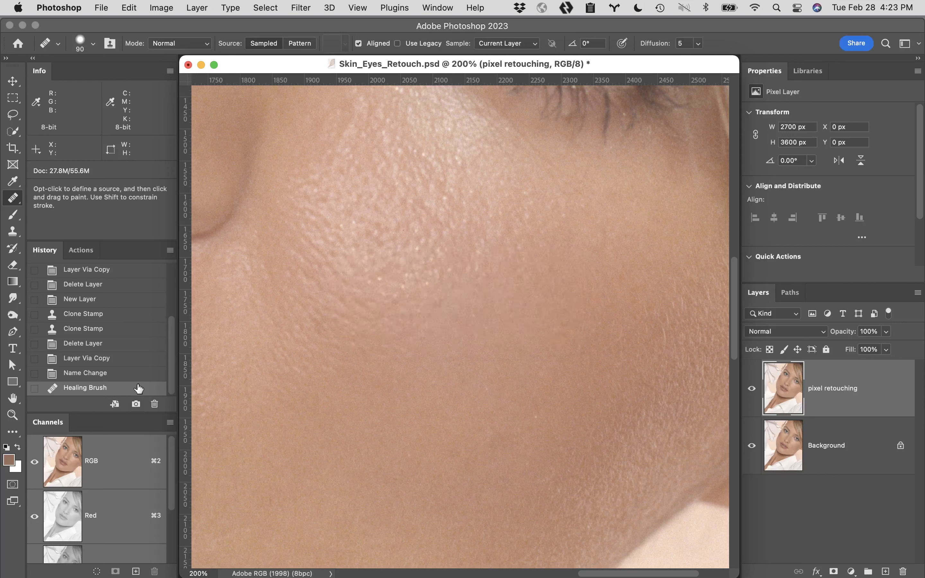
pyautogui.click(128, 375)
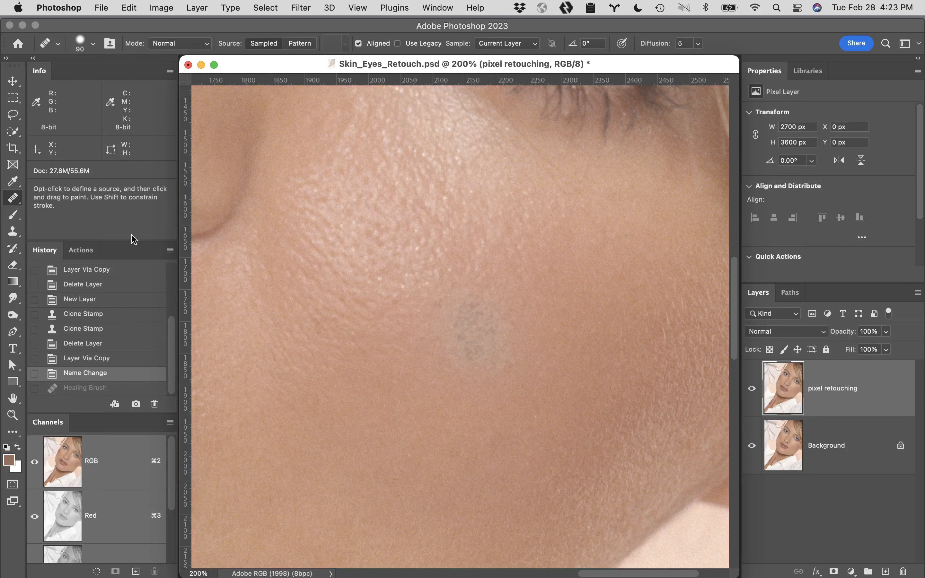
# - Outline the gray cheek patch with the Patch Tool in a loop about 163 by 164 px
pyautogui.click(20, 204)
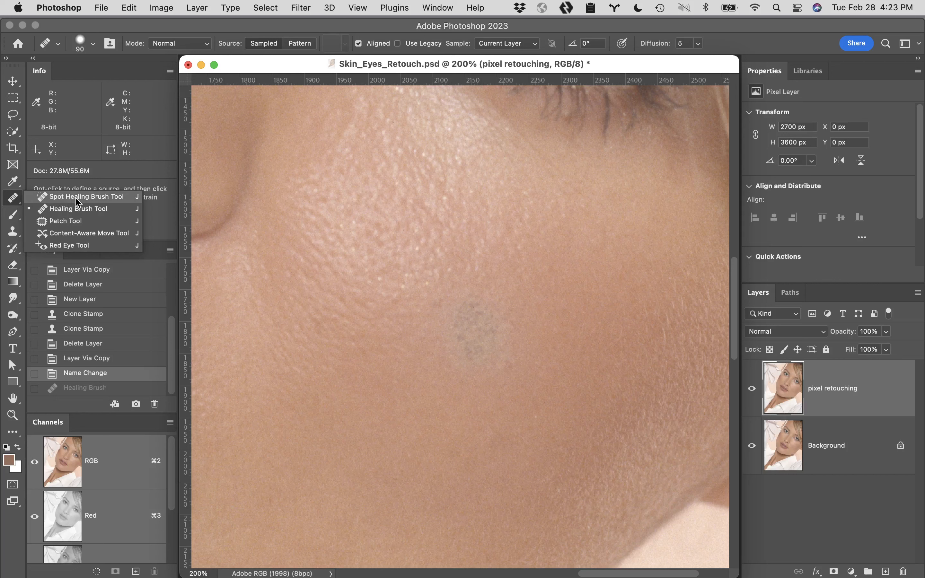
pyautogui.click(90, 222)
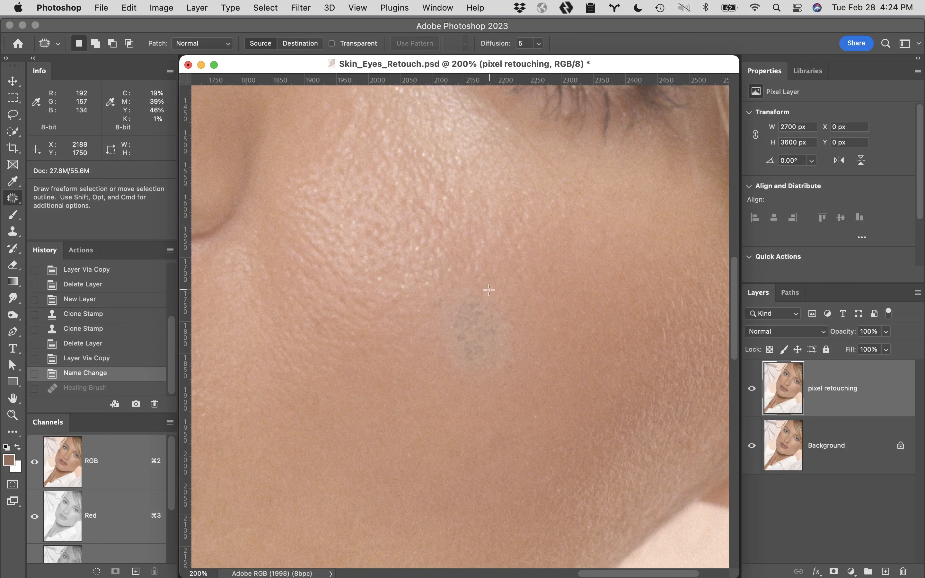
pyautogui.moveTo(469, 292); pyautogui.dragTo(434, 326)
pyautogui.moveTo(431, 365)
pyautogui.mouseDown()
pyautogui.moveTo(448, 390)
pyautogui.moveTo(471, 393)
pyautogui.moveTo(492, 390)
pyautogui.moveTo(533, 356)
pyautogui.moveTo(524, 304)
pyautogui.moveTo(486, 290)
pyautogui.mouseUp()
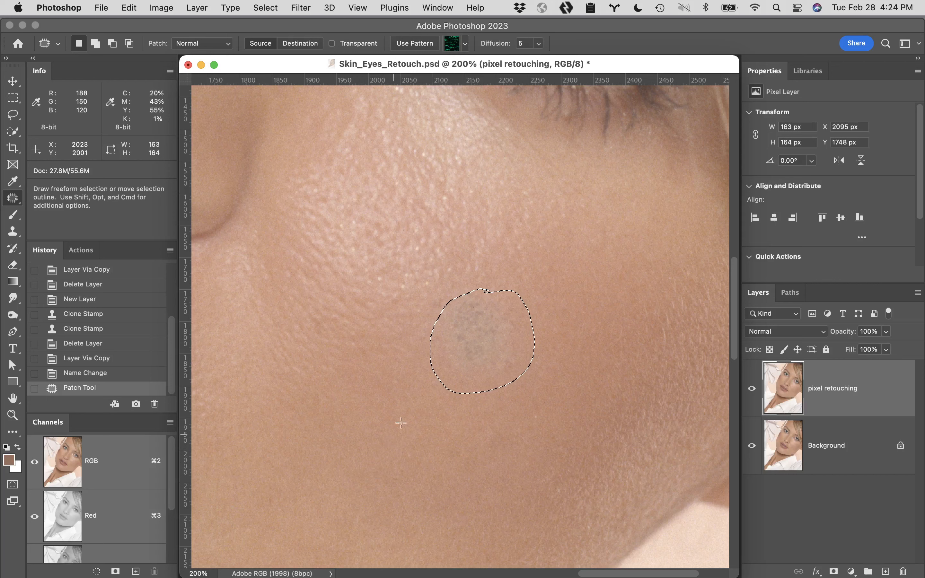
# - Patch the outlined area using the clean skin diagonally below it toward the mouth, and deselect
pyautogui.moveTo(483, 341); pyautogui.dragTo(402, 424)
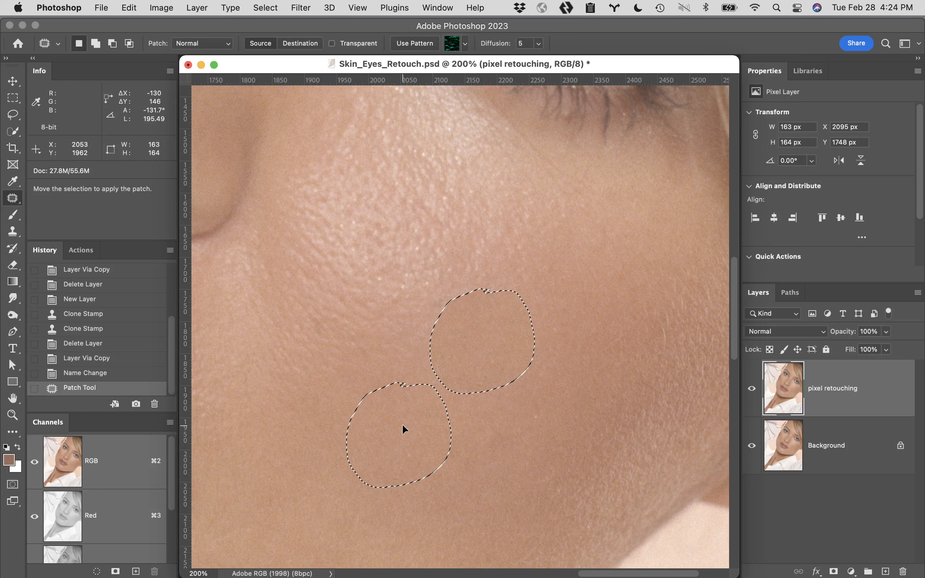
pyautogui.moveTo(402, 424); pyautogui.dragTo(401, 425)
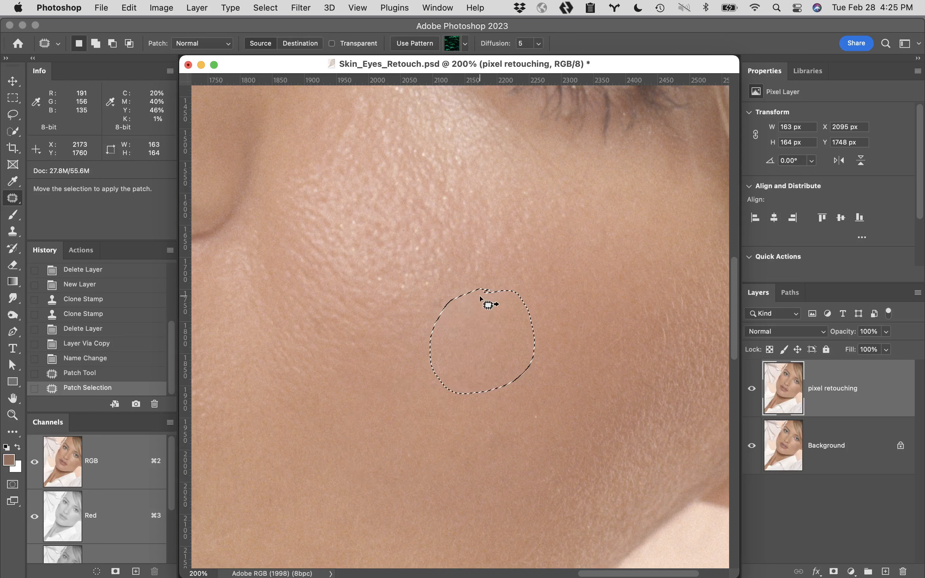
pyautogui.press('super+d')
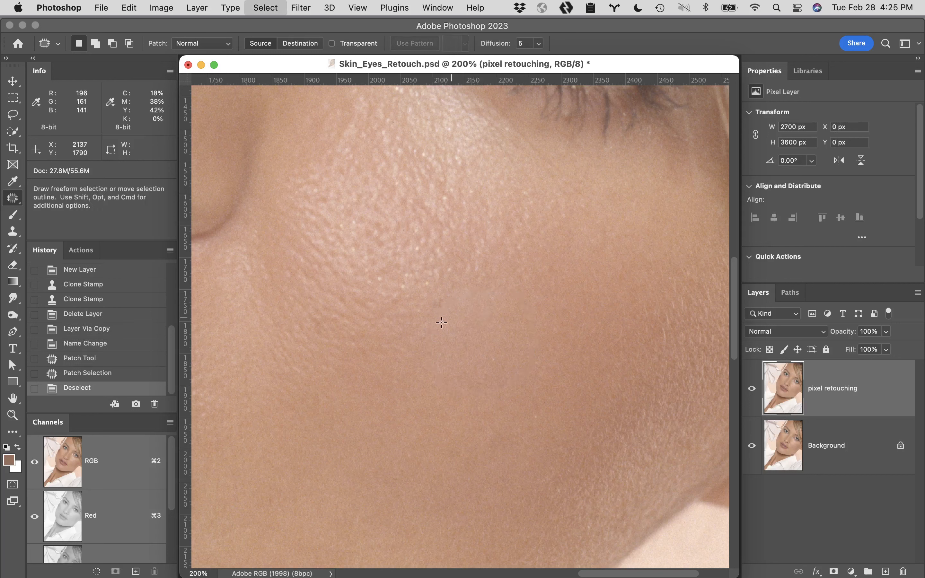
# - Save a full-document history snapshot named "patch tool"
pyautogui.keyDown('alt'); pyautogui.click(139, 398); pyautogui.keyUp('alt')
pyautogui.write('patch tool')
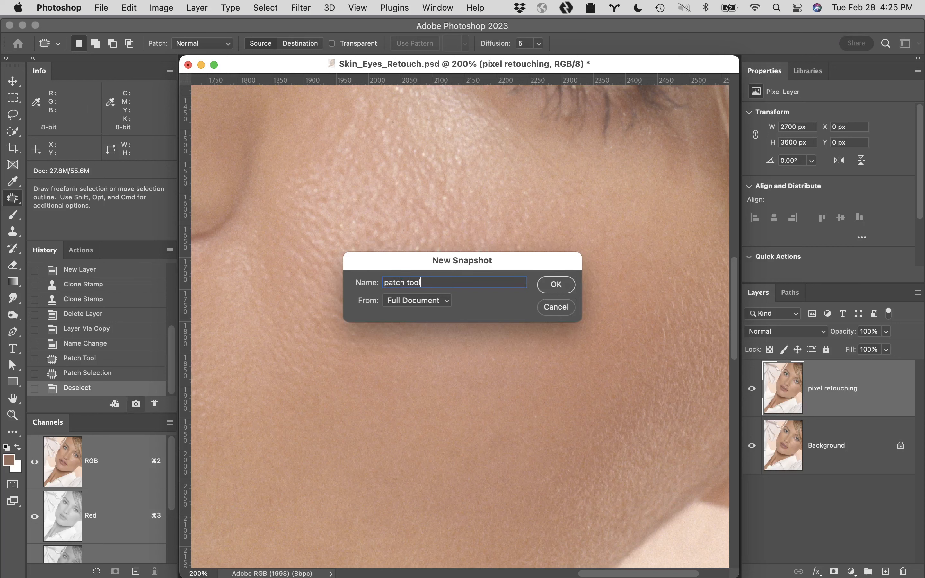
pyautogui.press('Return')
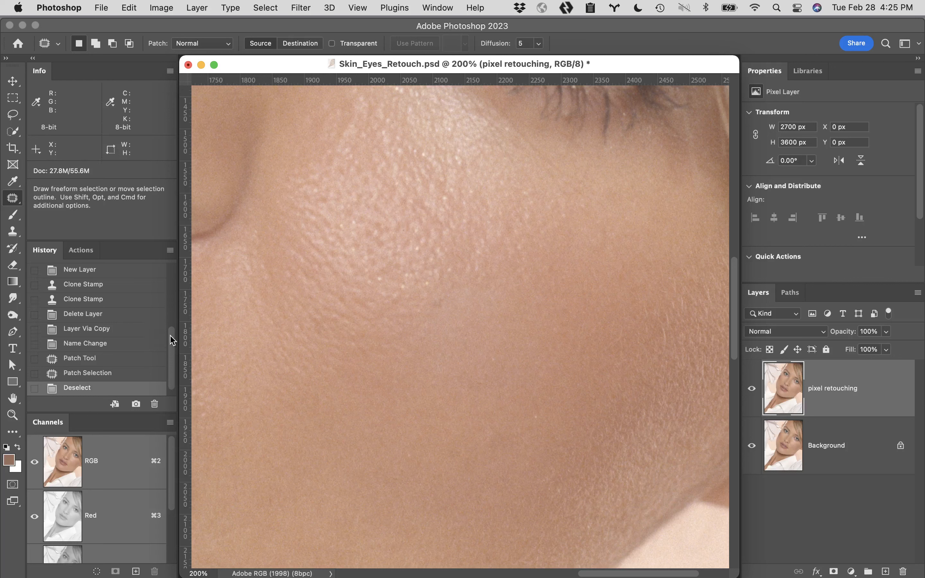
# - Compare the spot healing, healing brush and patch tool snapshots on the cheek, and keep the healing brush snapshot active
pyautogui.moveTo(172, 340); pyautogui.dragTo(168, 268)
pyautogui.click(134, 301)
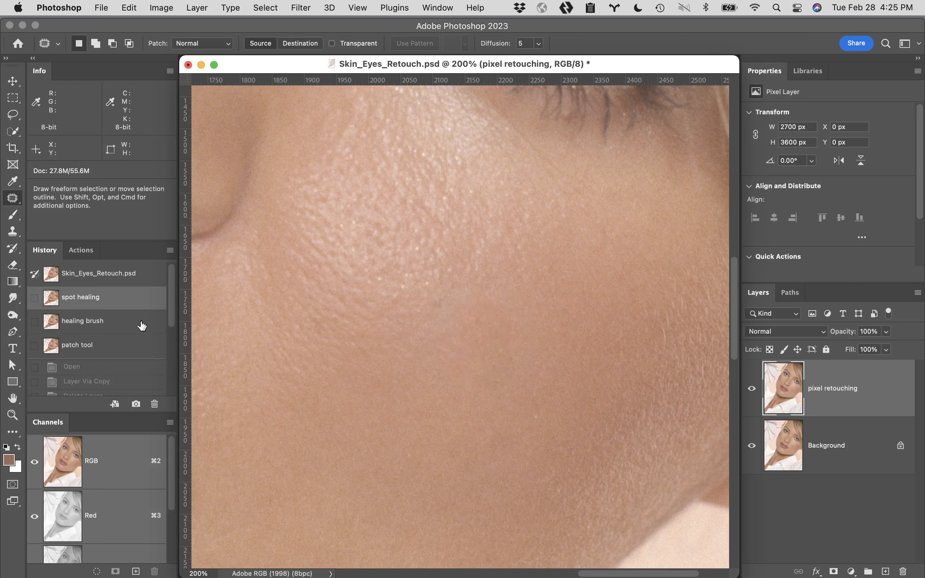
pyautogui.click(127, 321)
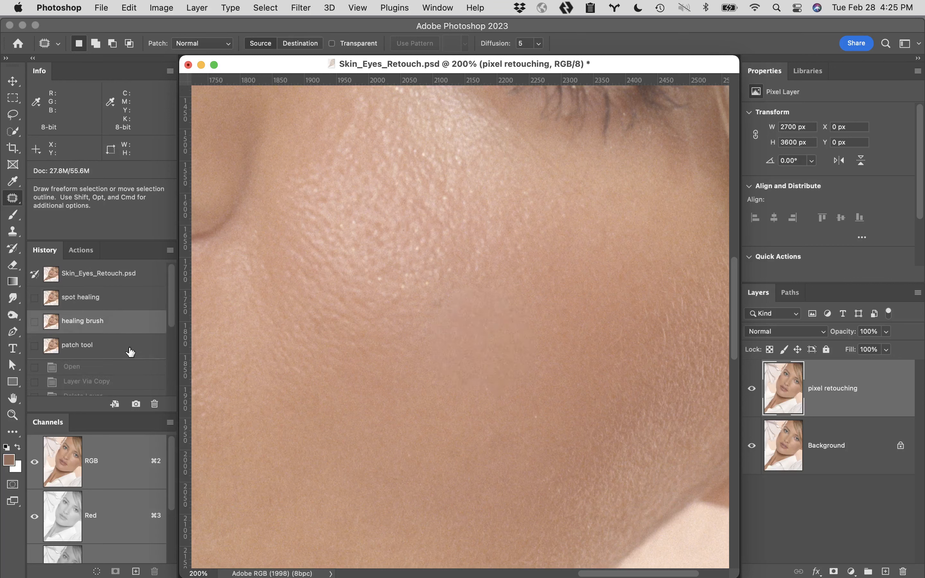
pyautogui.click(130, 351)
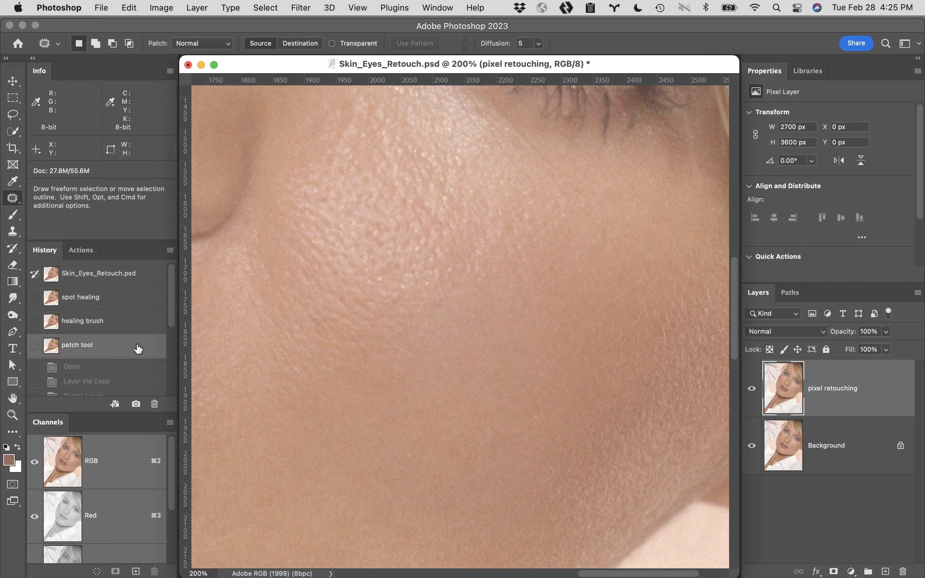
pyautogui.click(132, 320)
pyautogui.click(129, 301)
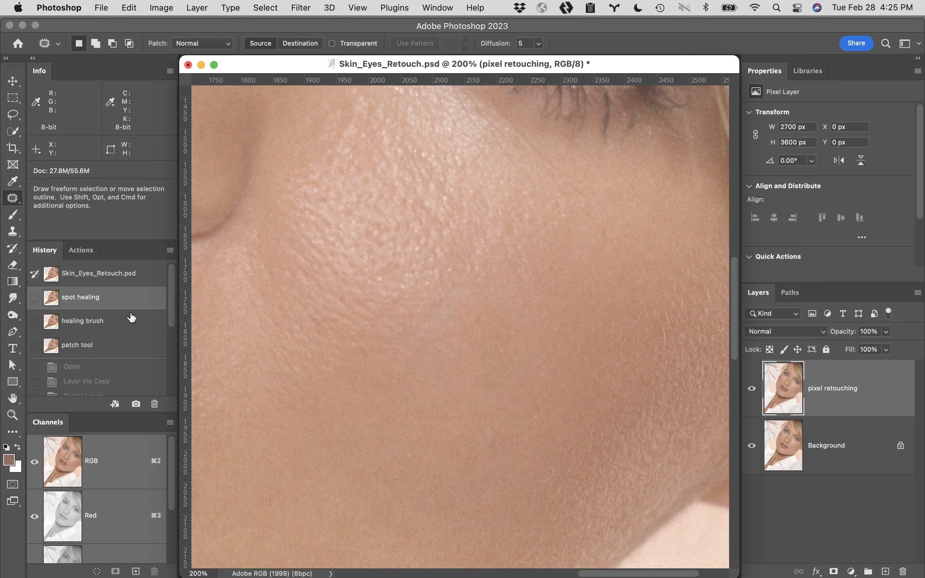
pyautogui.click(145, 321)
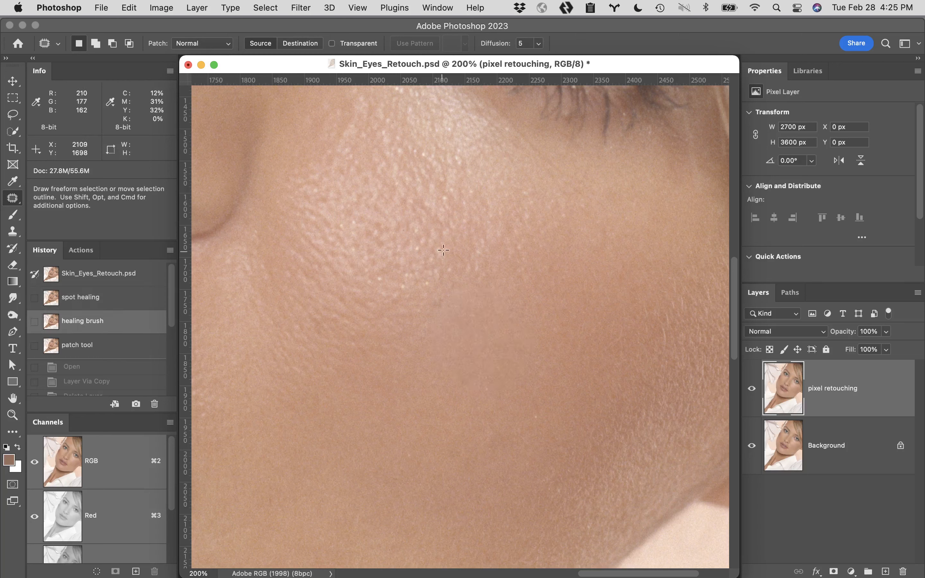
pyautogui.click(132, 348)
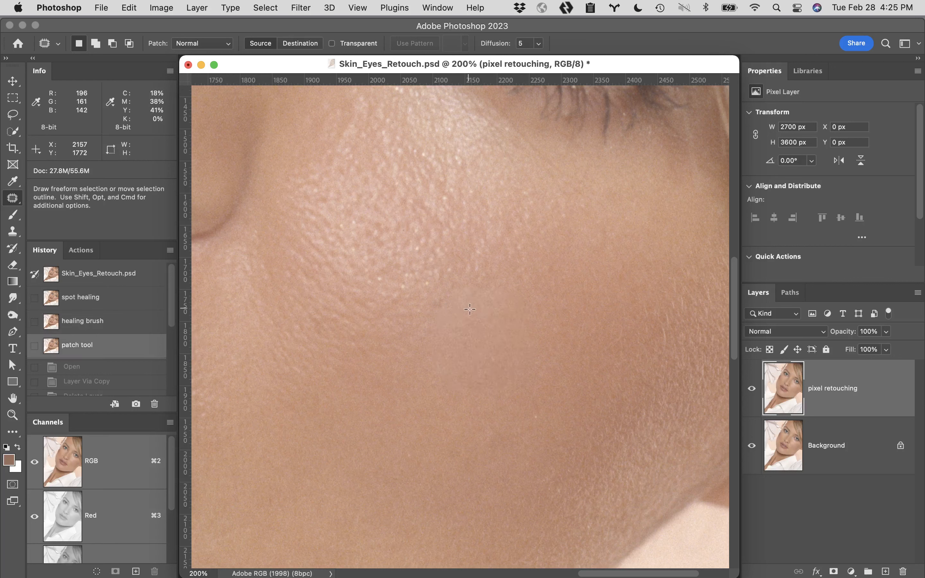
pyautogui.click(139, 322)
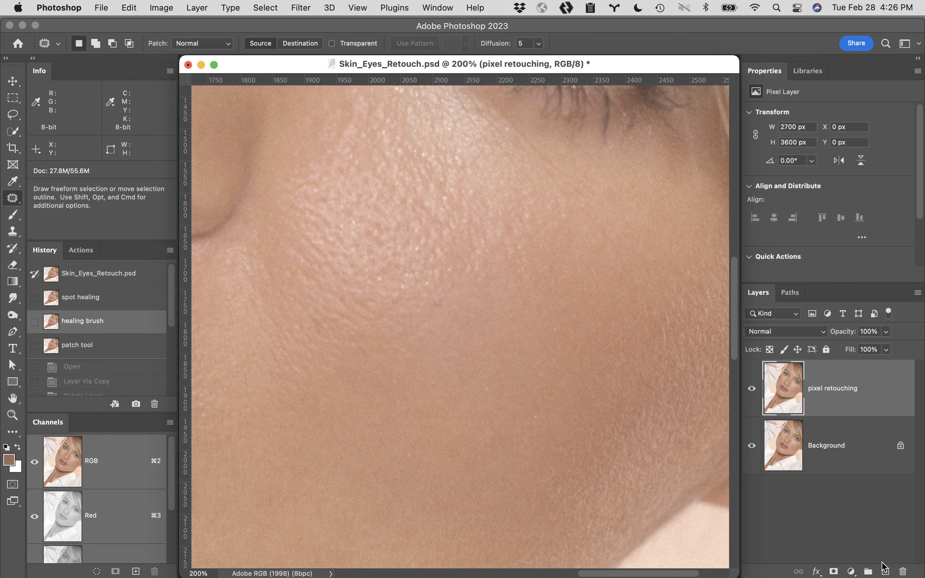
# - Create a new layer named "tonal retouch small" in Soft Light mode, filled with the 50% gray neutral color
pyautogui.keyDown('alt'); pyautogui.click(885, 571); pyautogui.keyUp('alt')
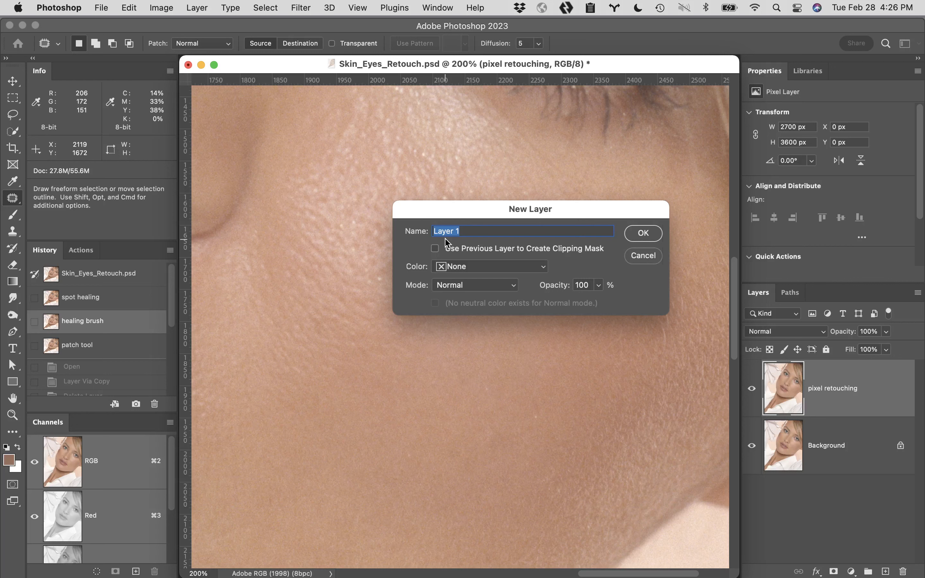
pyautogui.write('tonal retouch d')
pyautogui.write('mall')
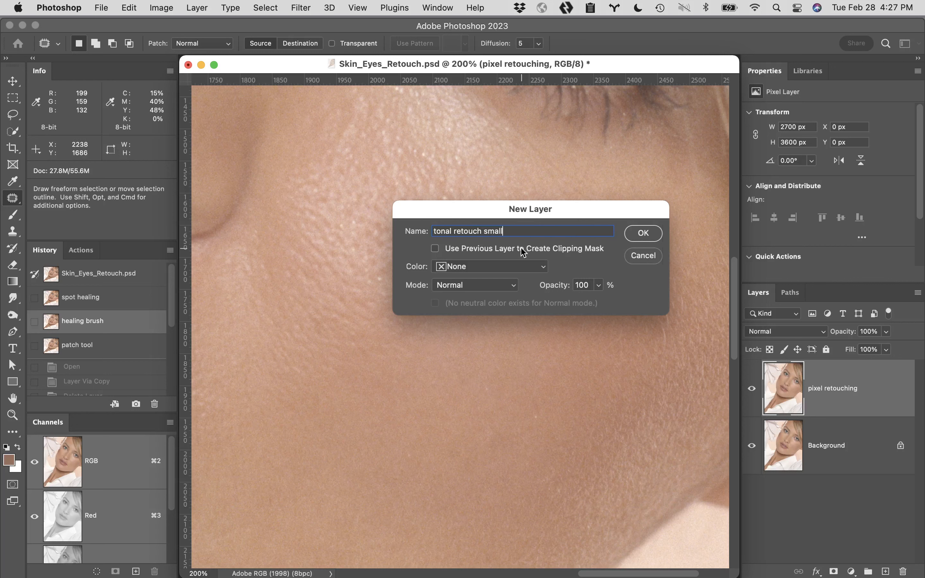
pyautogui.click(483, 289)
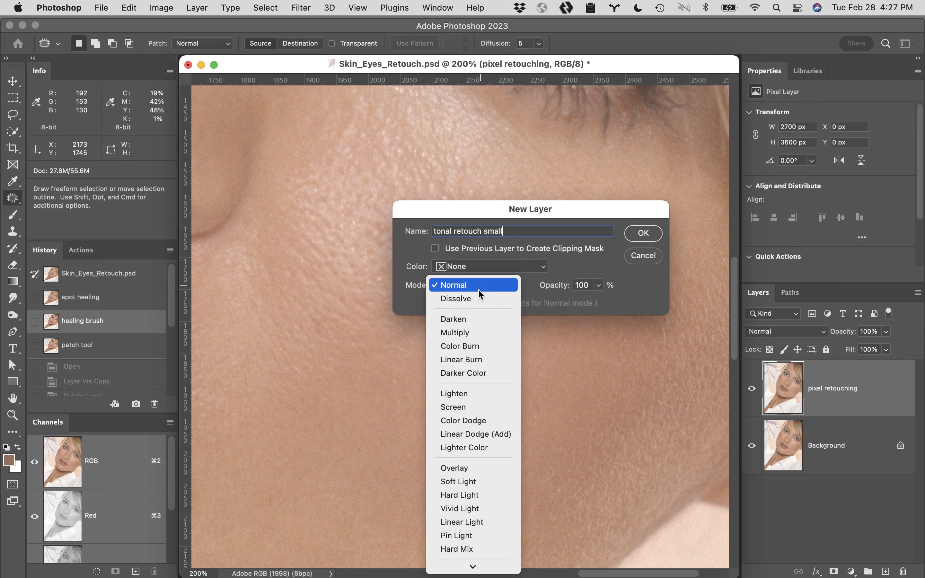
pyautogui.click(485, 485)
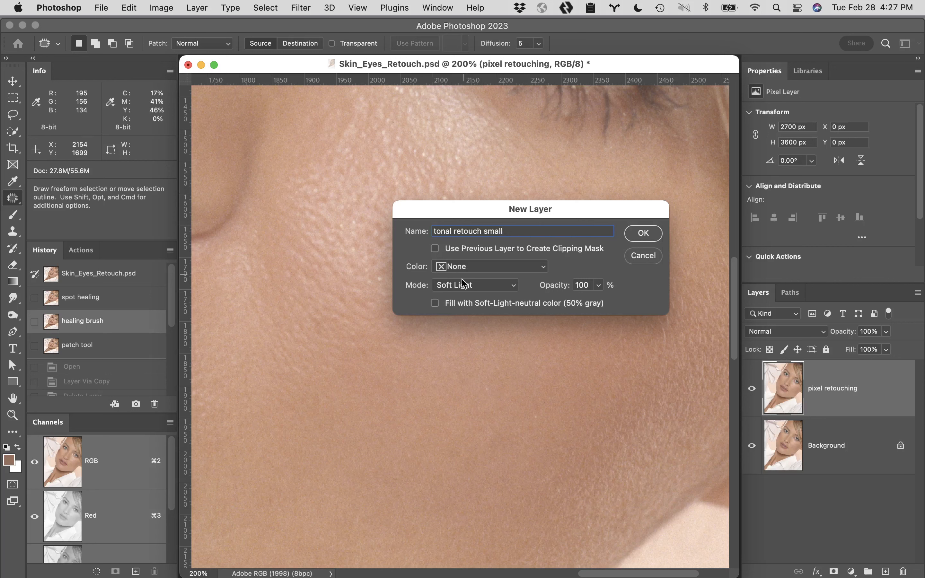
pyautogui.click(436, 303)
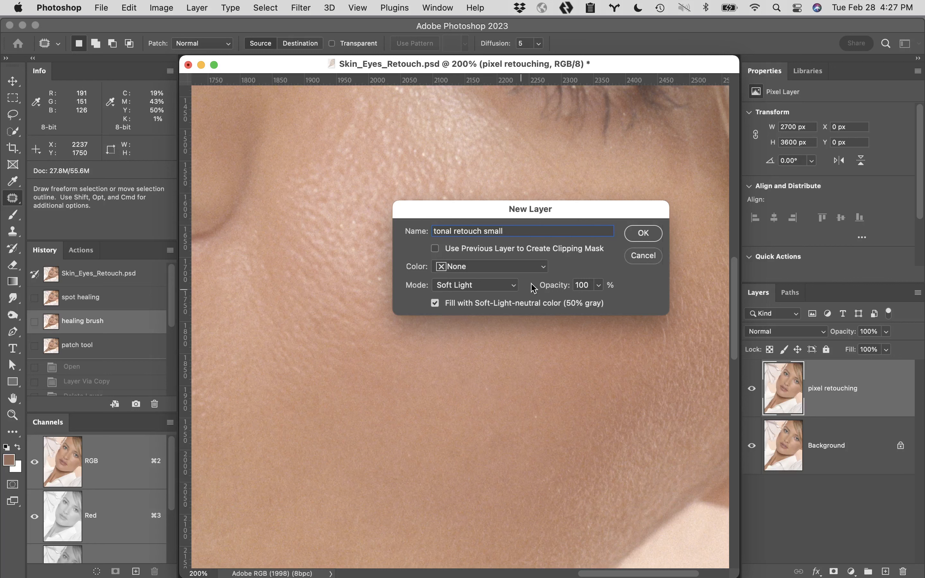
pyautogui.click(648, 234)
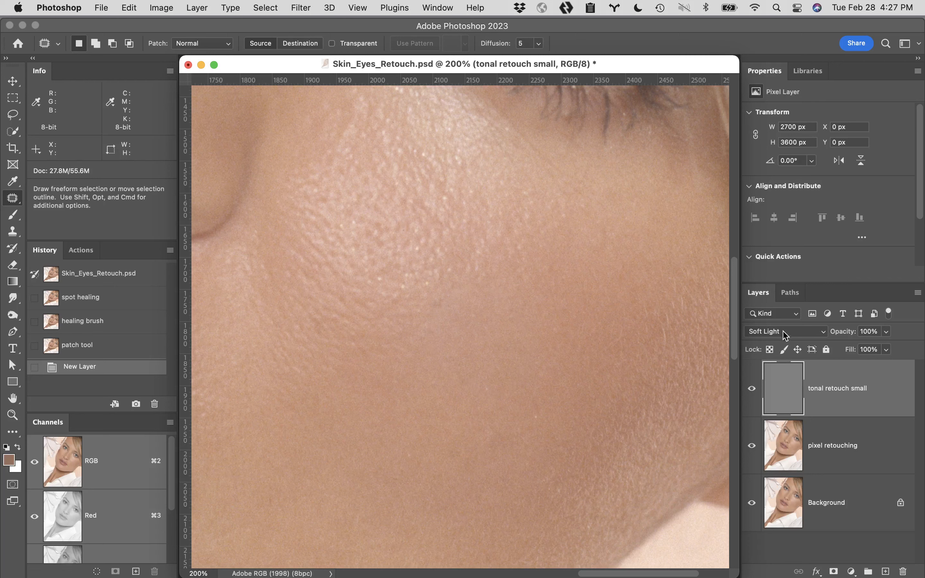
pyautogui.click(795, 336)
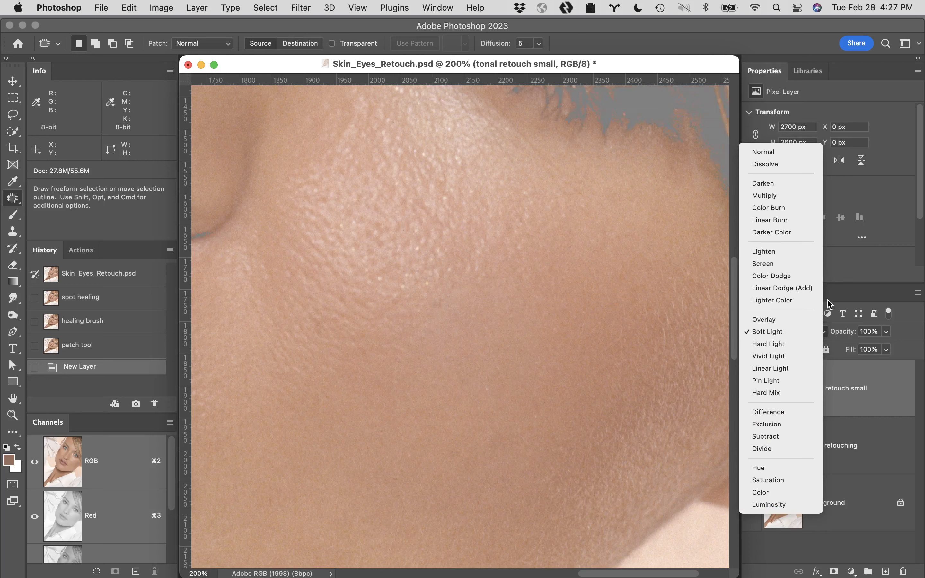
pyautogui.click(873, 438)
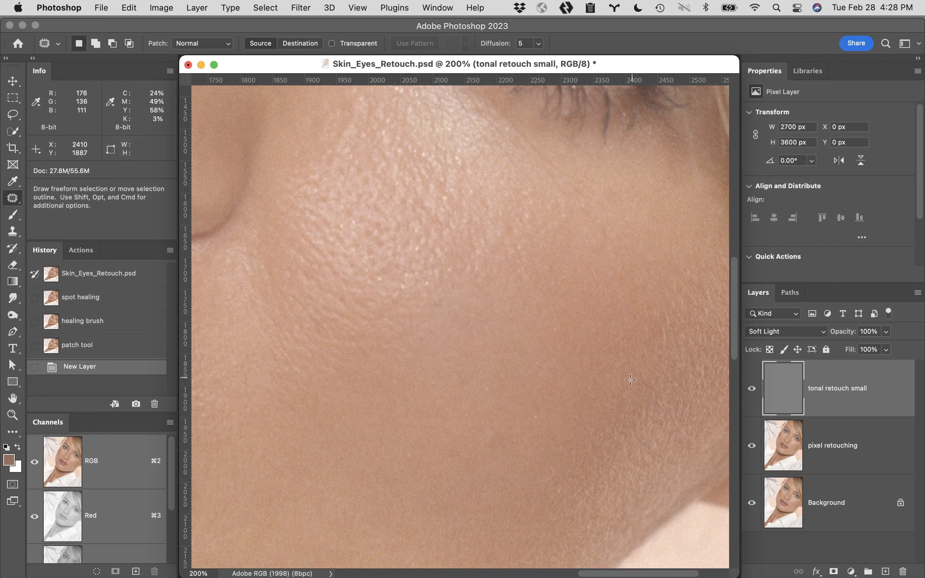
# - Reset the colors to default black and white, and set the Brush to 150 px with 100% hardness
pyautogui.press('d')
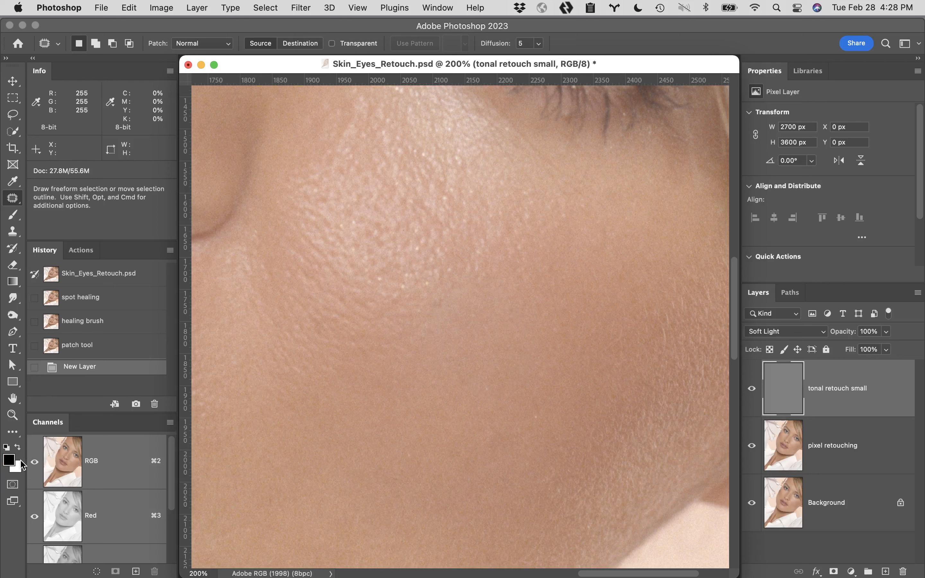
pyautogui.press('b')
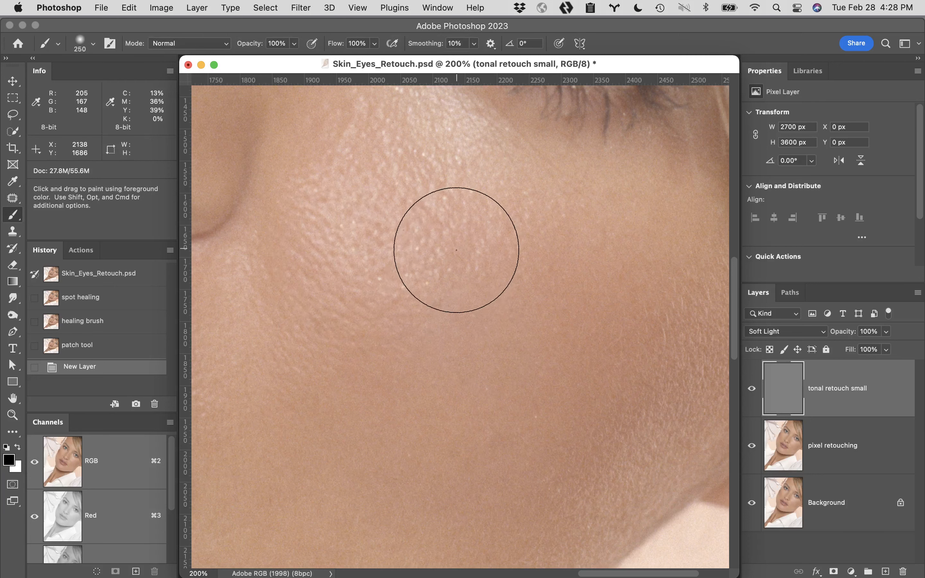
pyautogui.press('[')
pyautogui.press('[')
pyautogui.press('[')
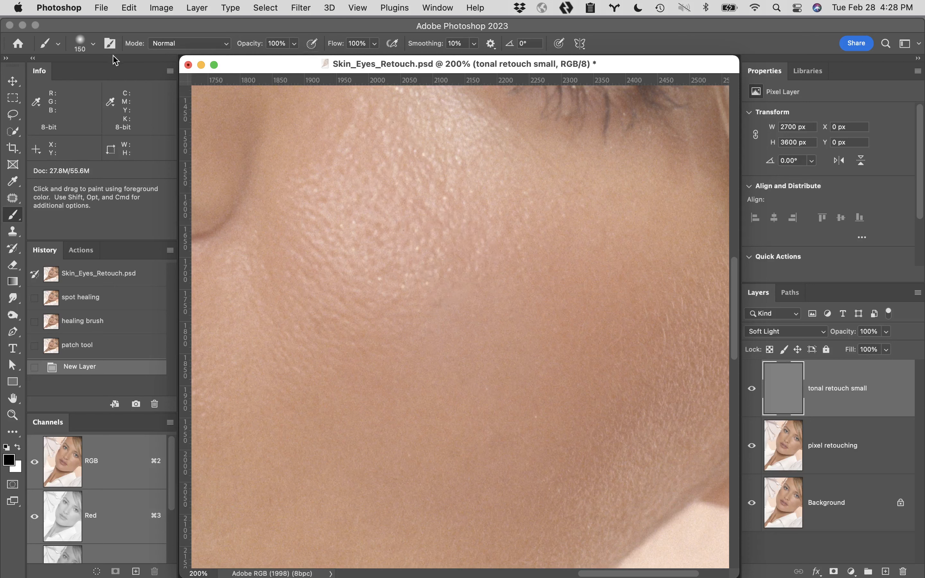
pyautogui.click(93, 44)
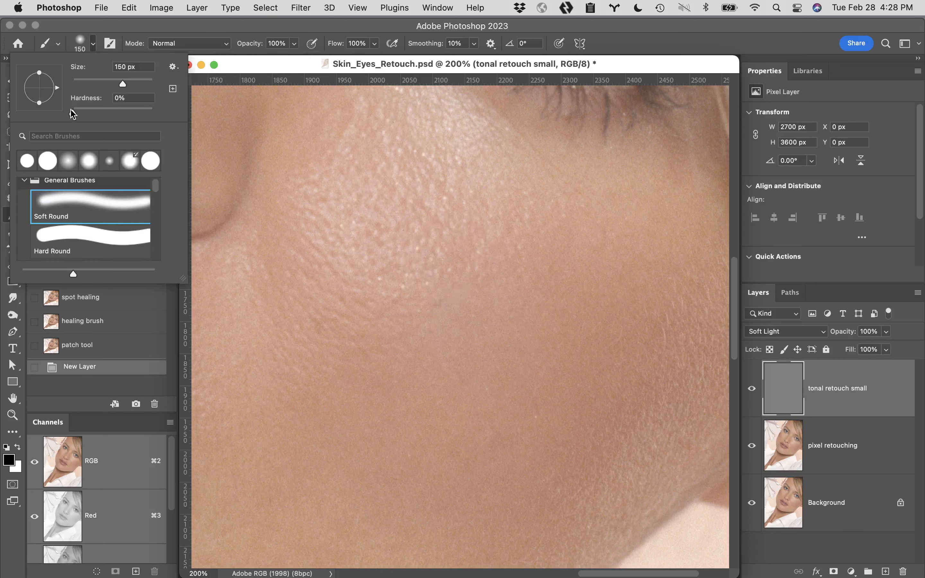
pyautogui.moveTo(73, 112); pyautogui.dragTo(180, 113)
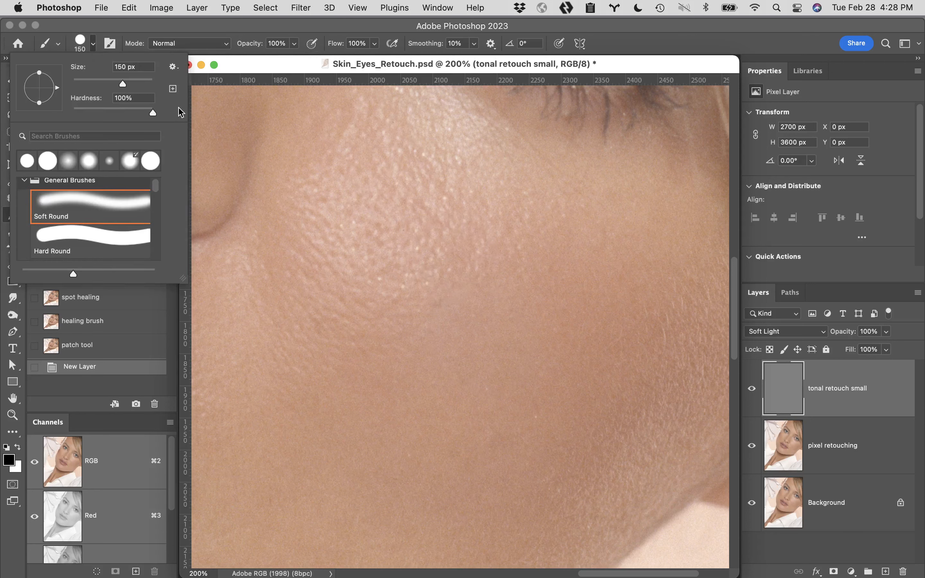
pyautogui.click(313, 27)
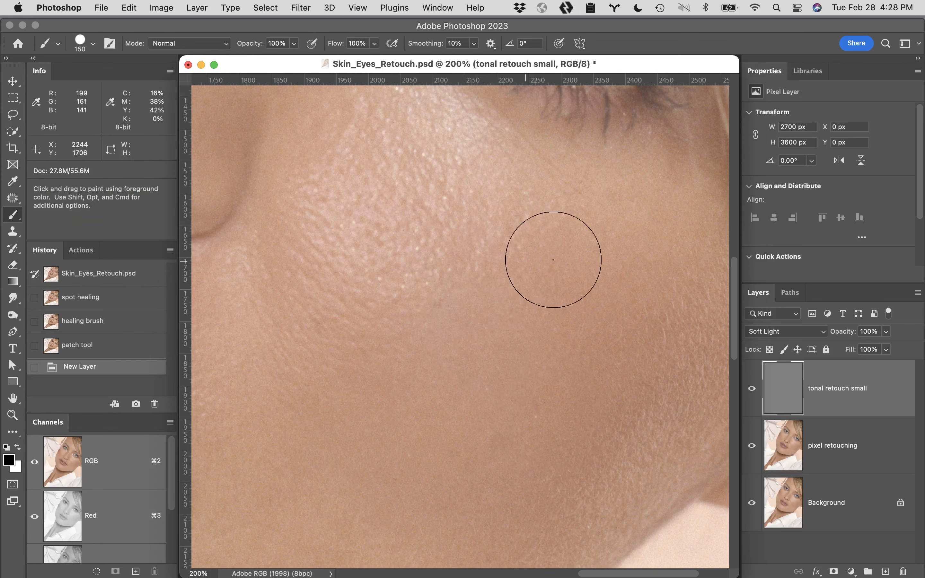
# - Paint a black and a white diagonal test stroke across the cheek on tonal retouch small, and revert to the New Layer history state
pyautogui.moveTo(546, 248); pyautogui.dragTo(347, 455)
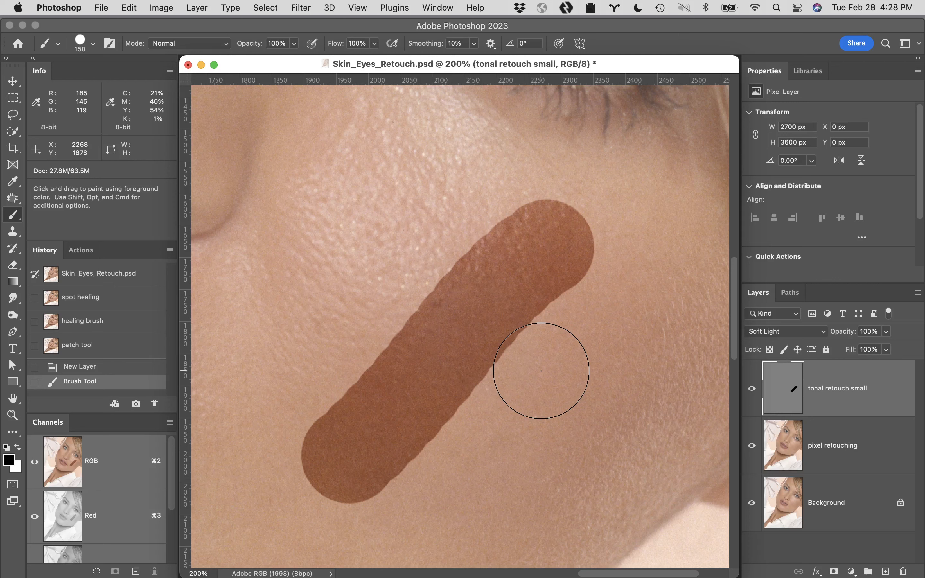
pyautogui.press('x')
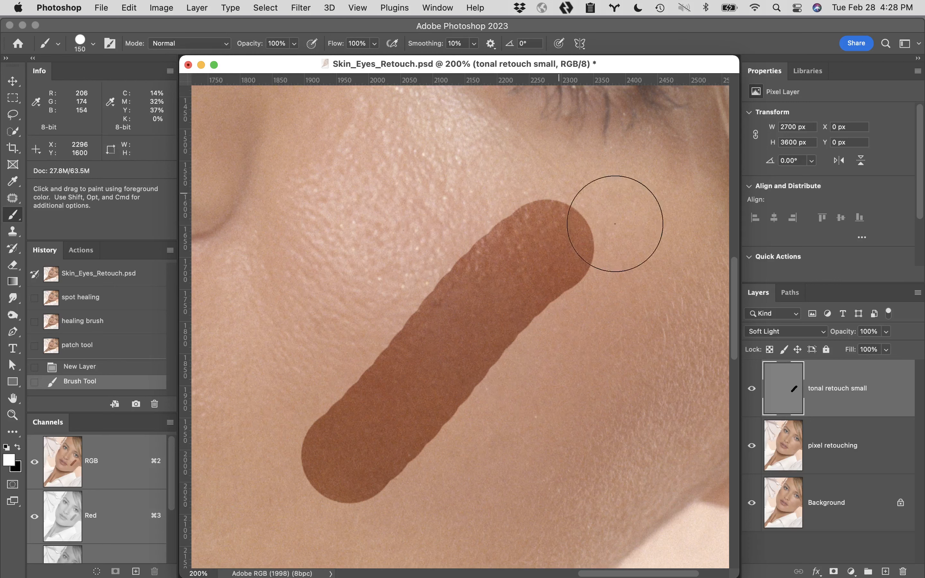
pyautogui.moveTo(626, 336)
pyautogui.mouseDown()
pyautogui.moveTo(479, 533)
pyautogui.moveTo(428, 566)
pyautogui.mouseUp()
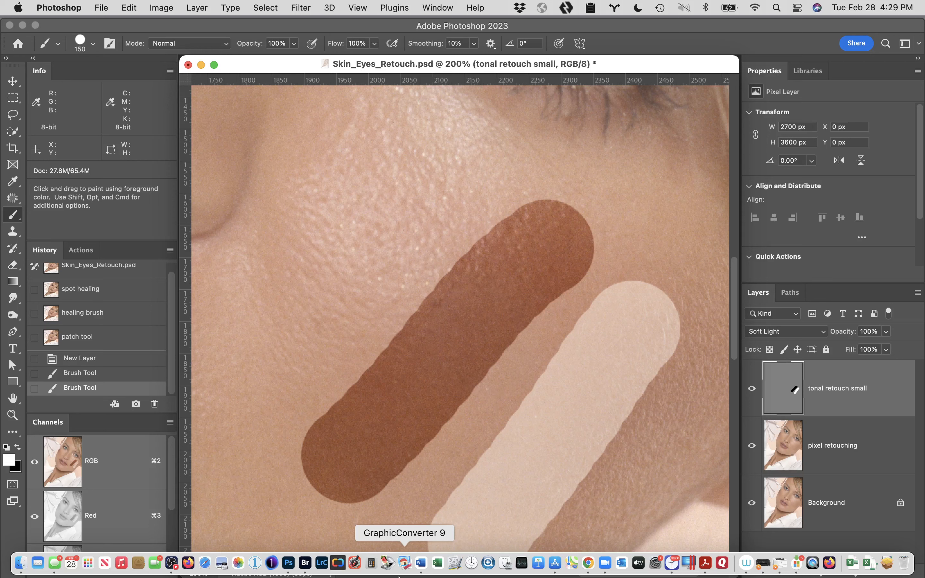
pyautogui.click(130, 359)
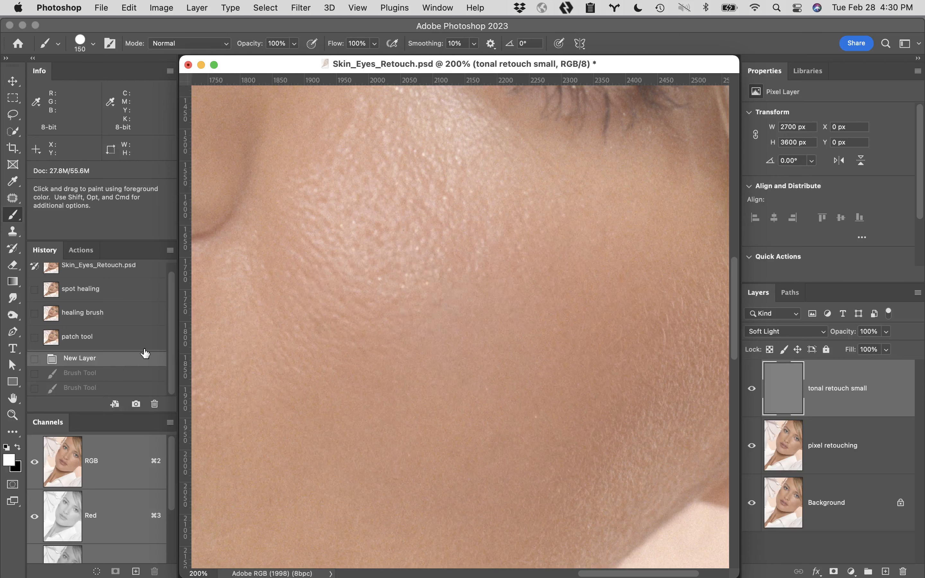
# - Sample the midtone skin on the nose as the new foreground color, picking #c49b78
pyautogui.click(9, 461)
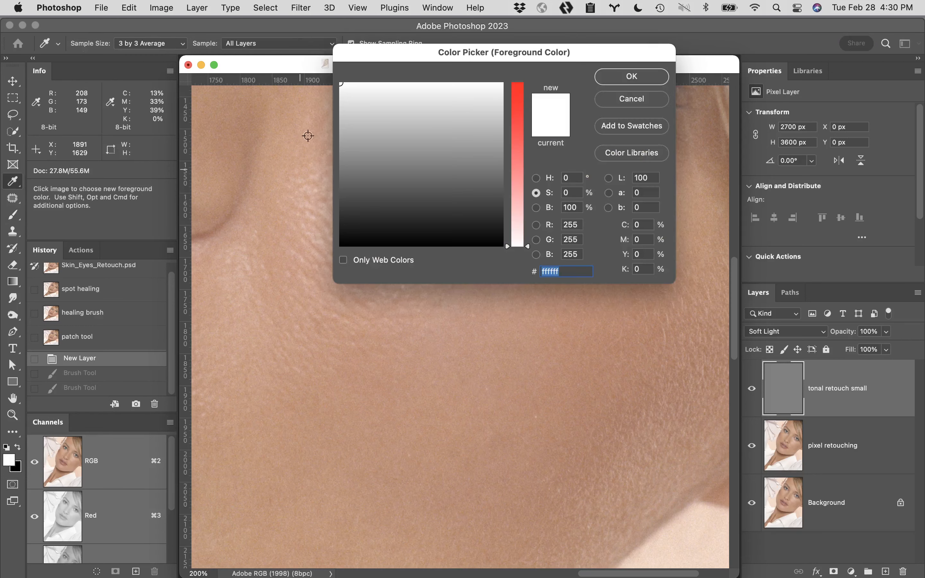
pyautogui.moveTo(386, 55); pyautogui.dragTo(492, 34)
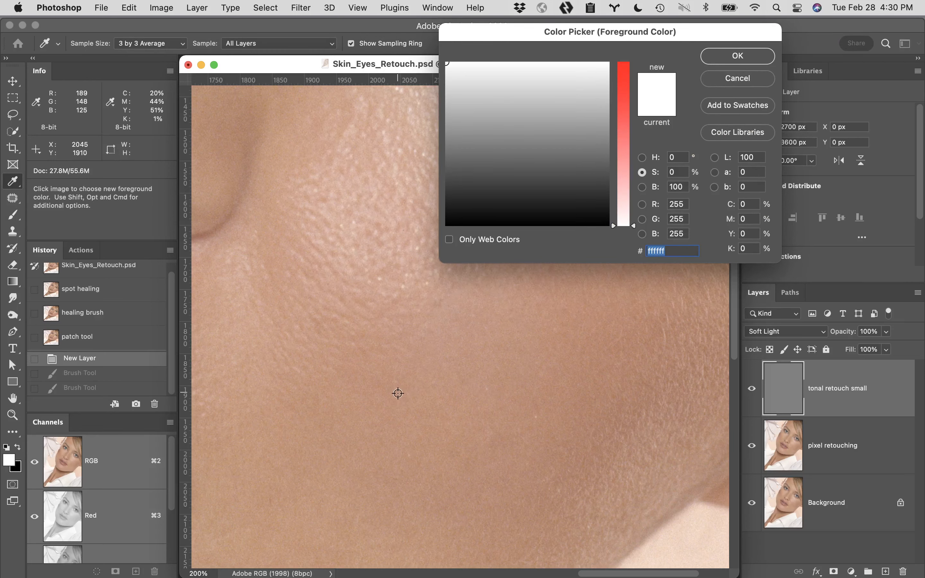
pyautogui.moveTo(361, 419); pyautogui.dragTo(465, 576)
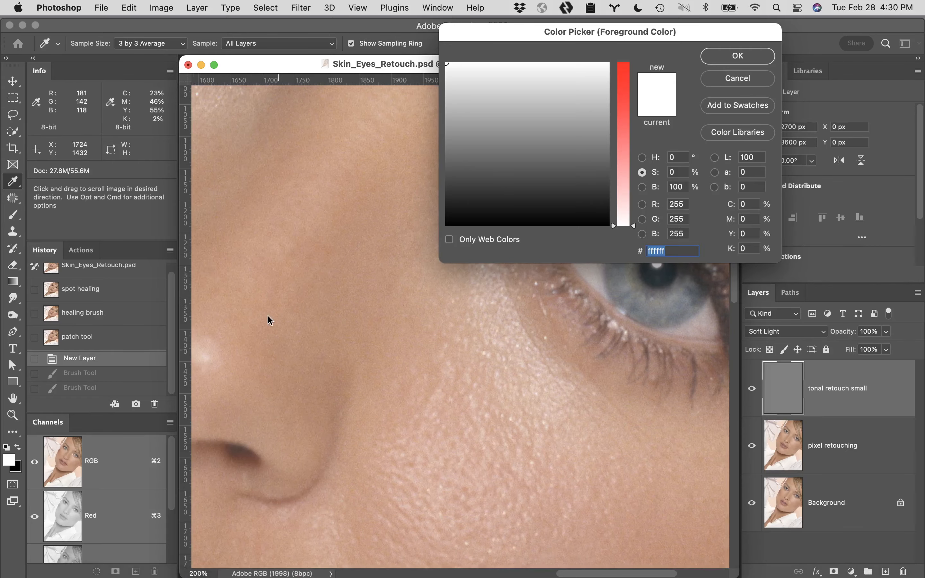
pyautogui.moveTo(411, 467); pyautogui.dragTo(296, 245)
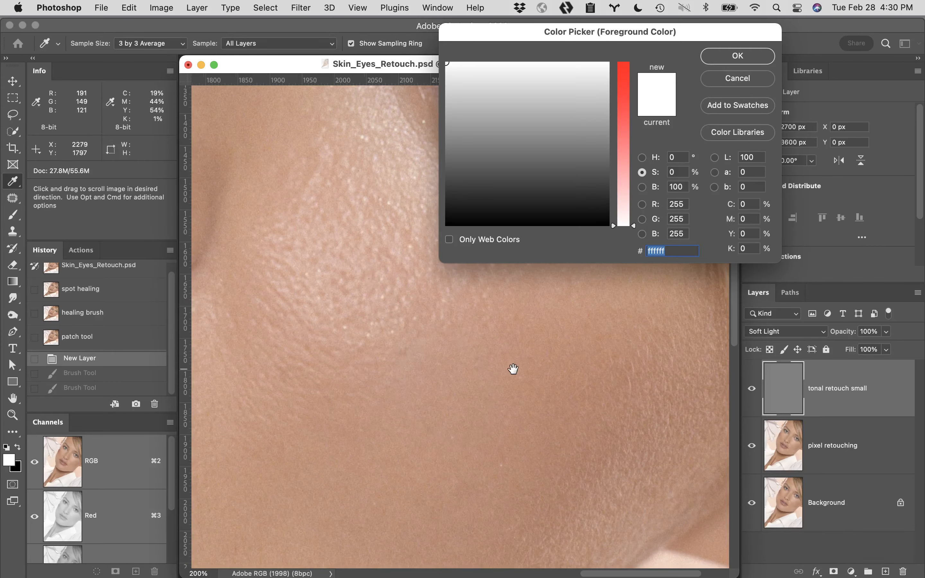
pyautogui.moveTo(414, 387); pyautogui.dragTo(599, 384)
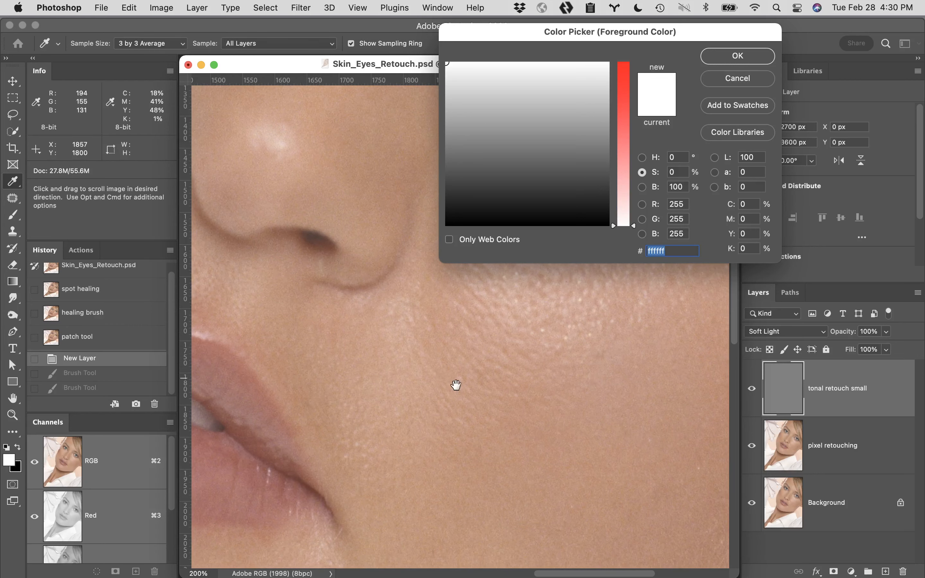
pyautogui.moveTo(456, 388); pyautogui.dragTo(467, 549)
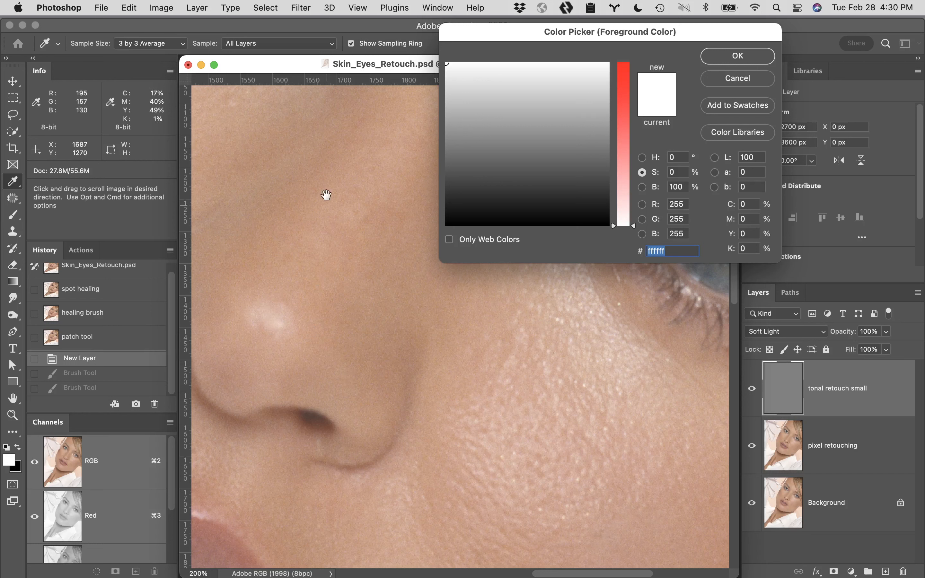
pyautogui.click(332, 281)
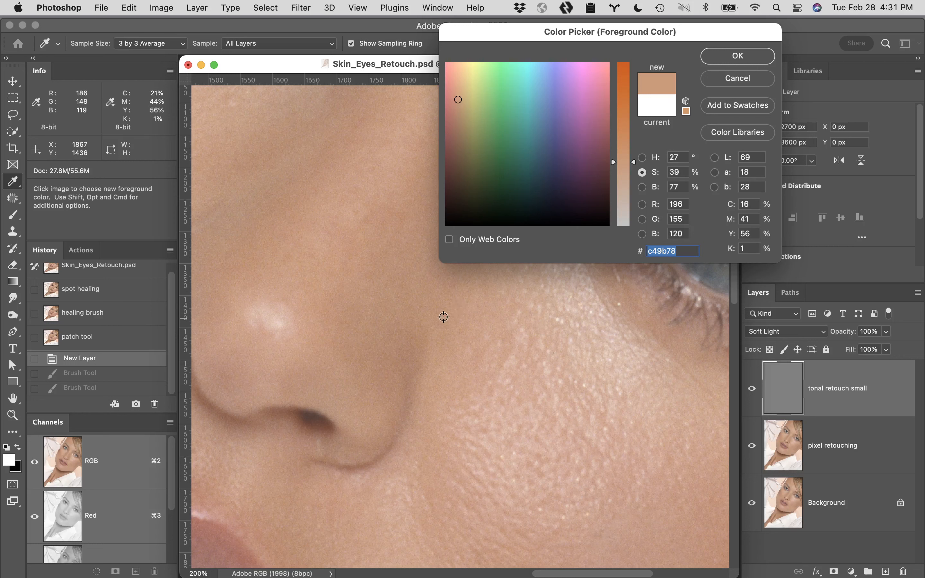
# - Lighten the sampled foreground color to 95% brightness and reduce its saturation to 12%, giving #f1e1d4
pyautogui.click(643, 188)
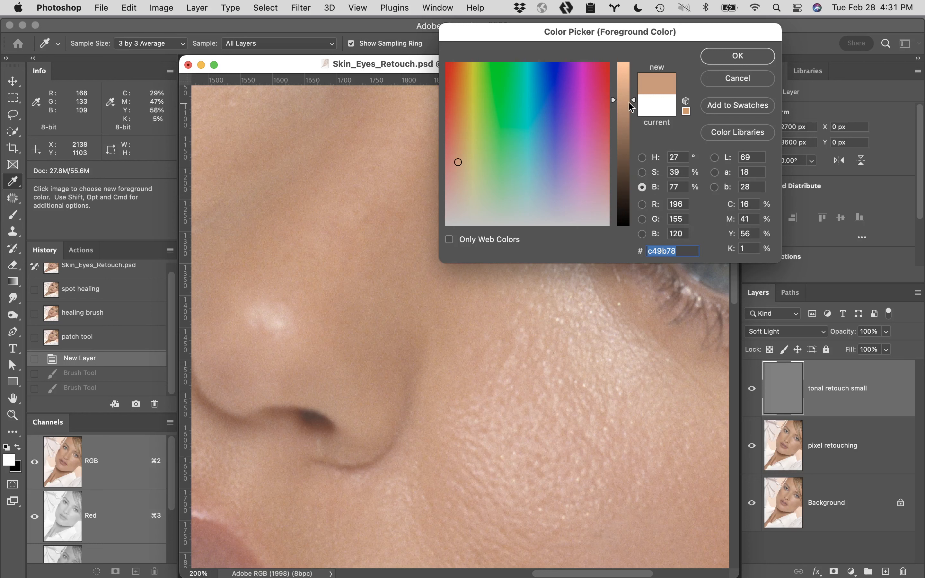
pyautogui.moveTo(634, 100); pyautogui.dragTo(633, 72)
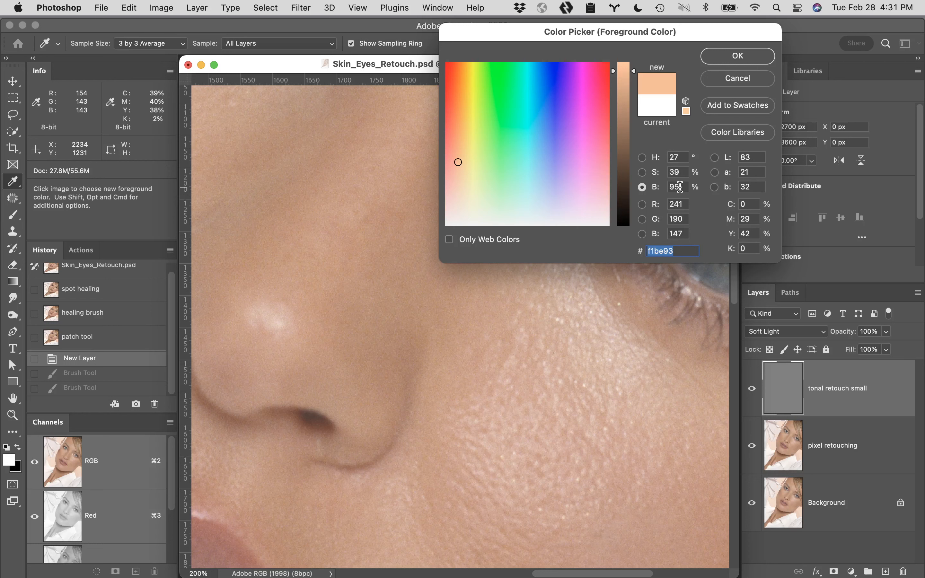
pyautogui.click(643, 172)
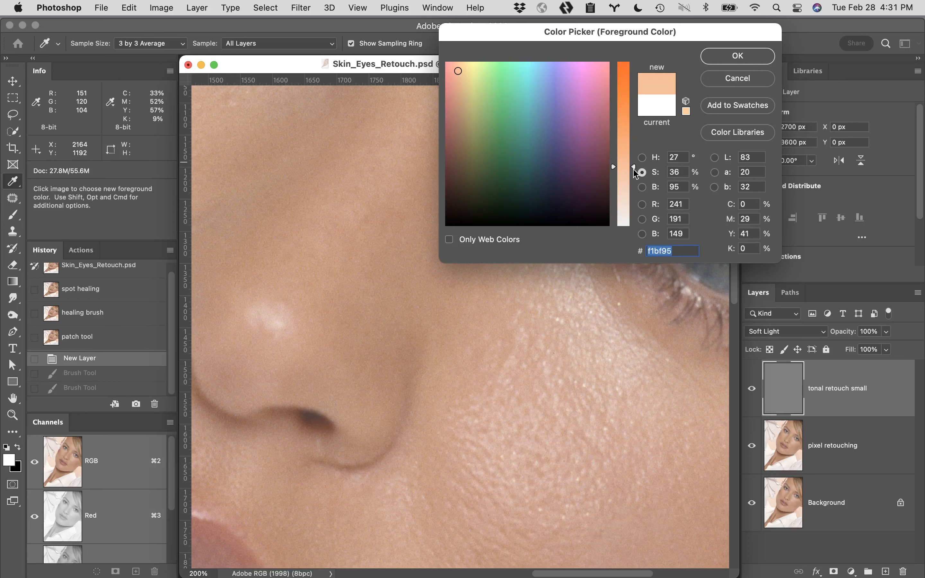
pyautogui.moveTo(635, 163); pyautogui.dragTo(635, 205)
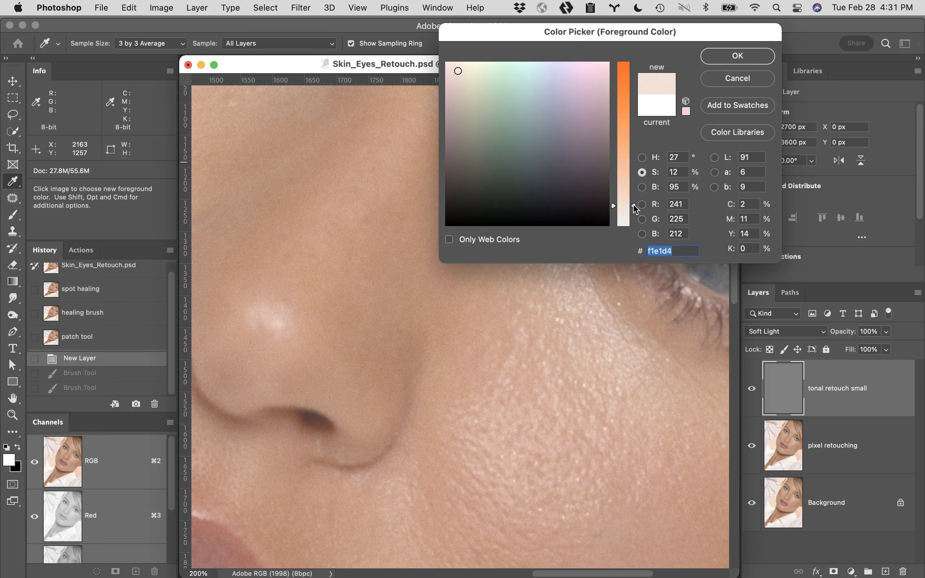
pyautogui.moveTo(636, 208); pyautogui.dragTo(632, 241)
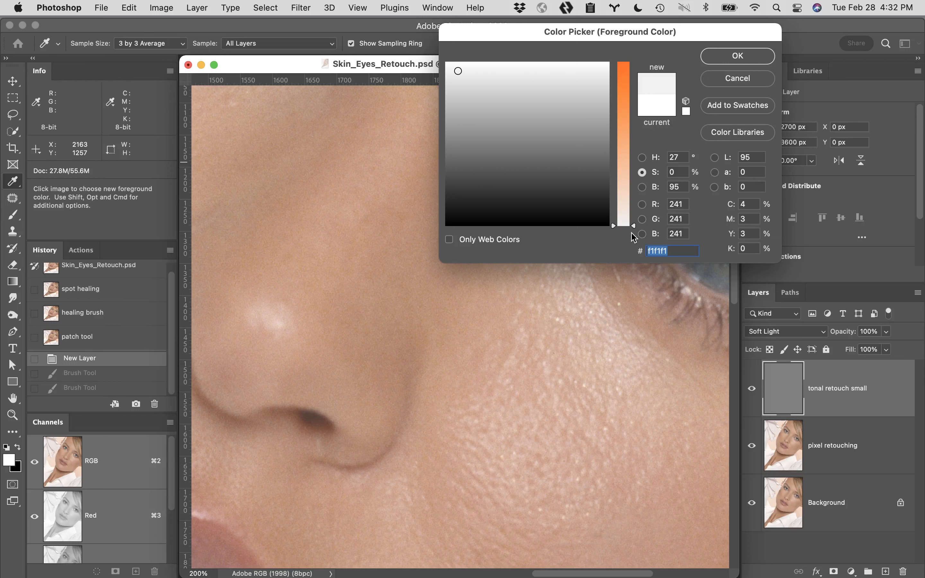
pyautogui.moveTo(631, 233); pyautogui.dragTo(635, 209)
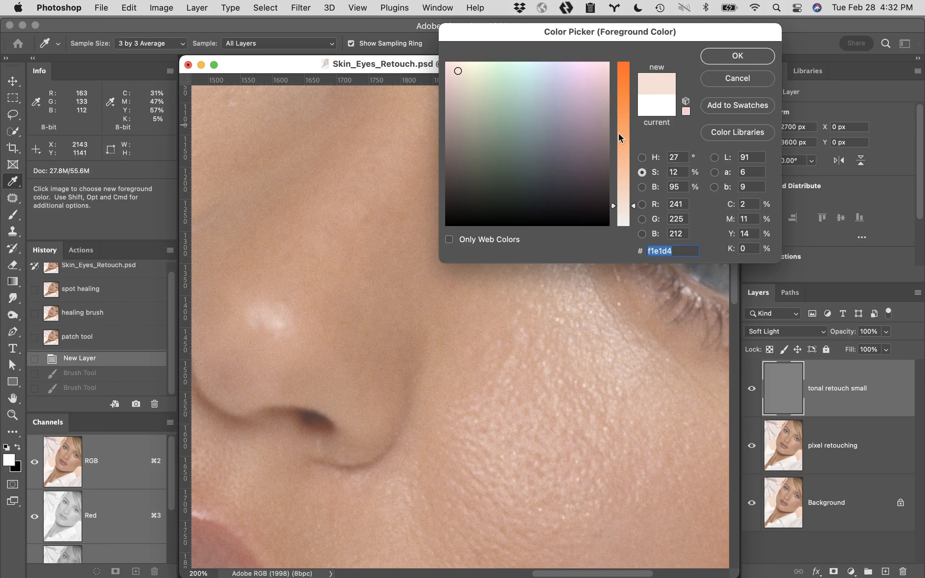
pyautogui.click(734, 58)
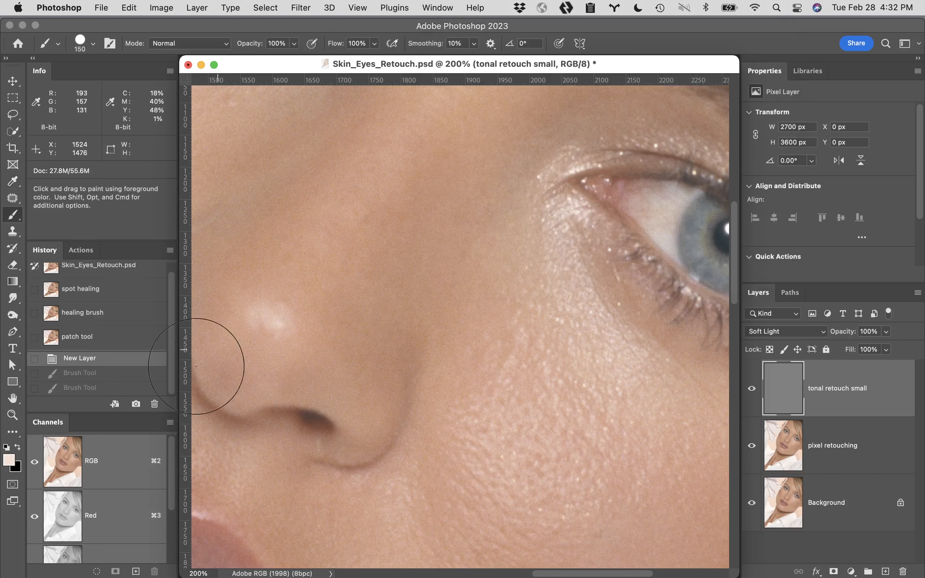
# - Base the background color on the foreground tone, darkened to 16% brightness with 52% saturation, giving #281d13
pyautogui.click(17, 470)
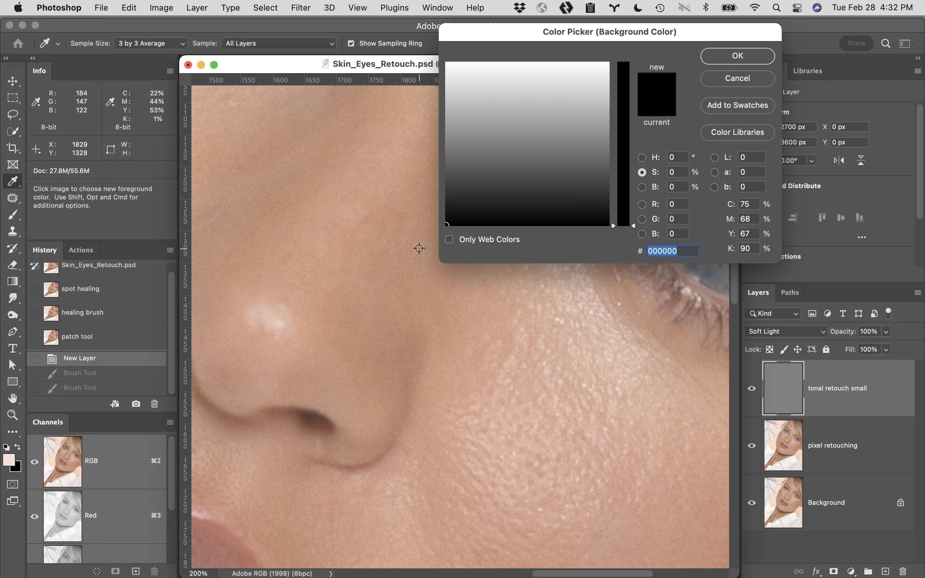
pyautogui.click(10, 455)
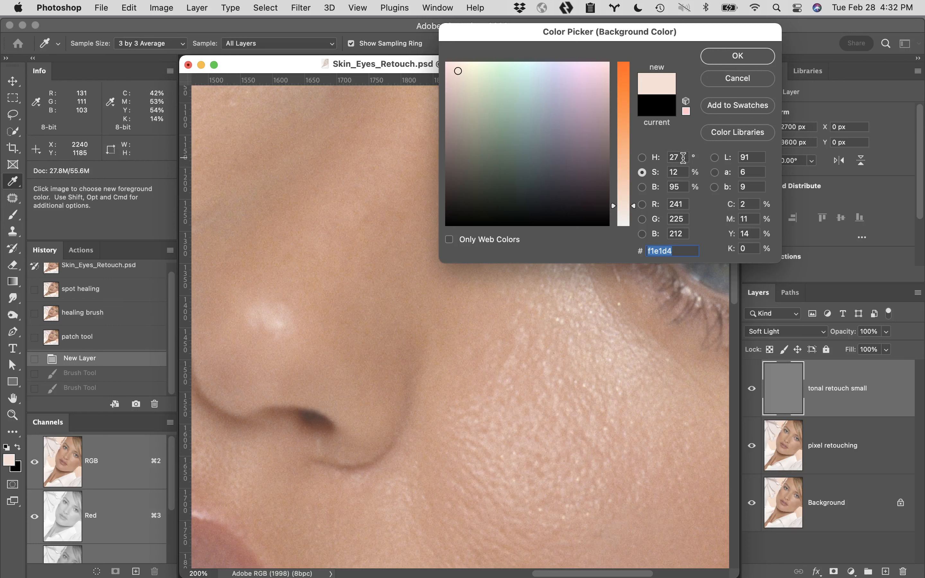
pyautogui.click(643, 187)
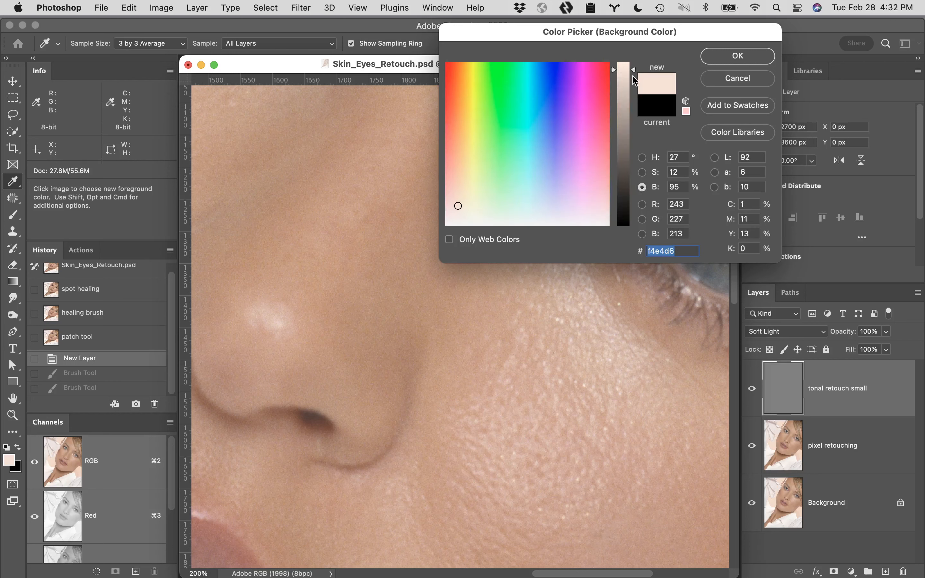
pyautogui.moveTo(635, 72); pyautogui.dragTo(631, 200)
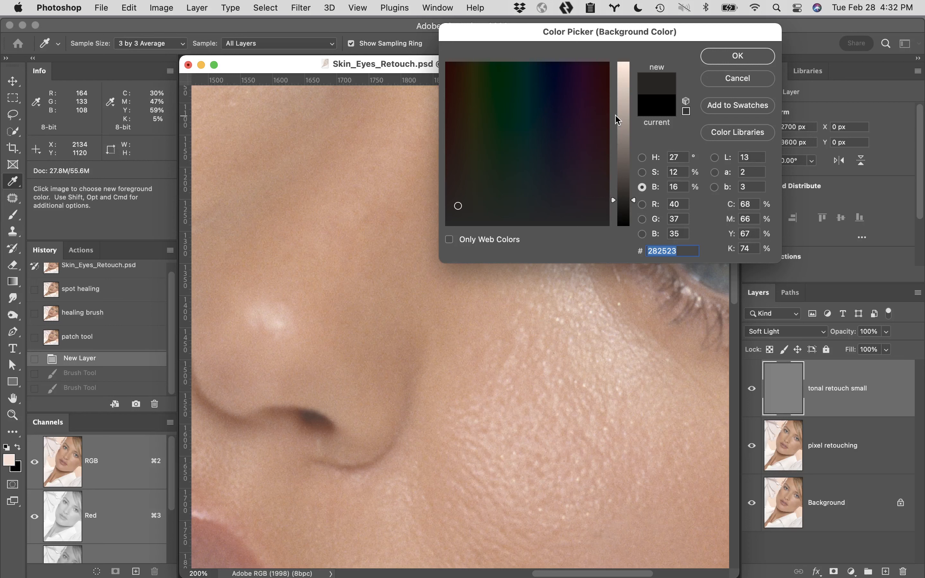
pyautogui.click(642, 172)
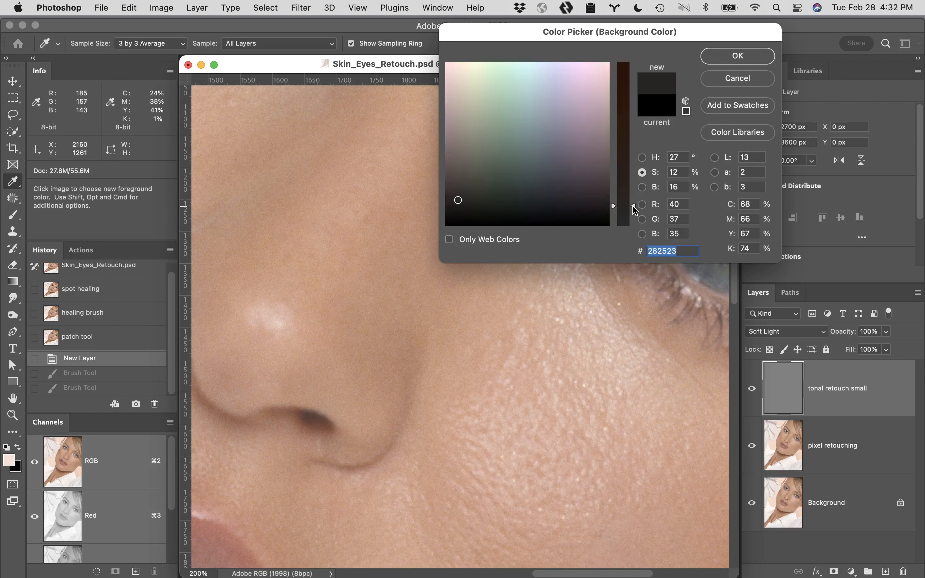
pyautogui.moveTo(631, 207); pyautogui.dragTo(630, 141)
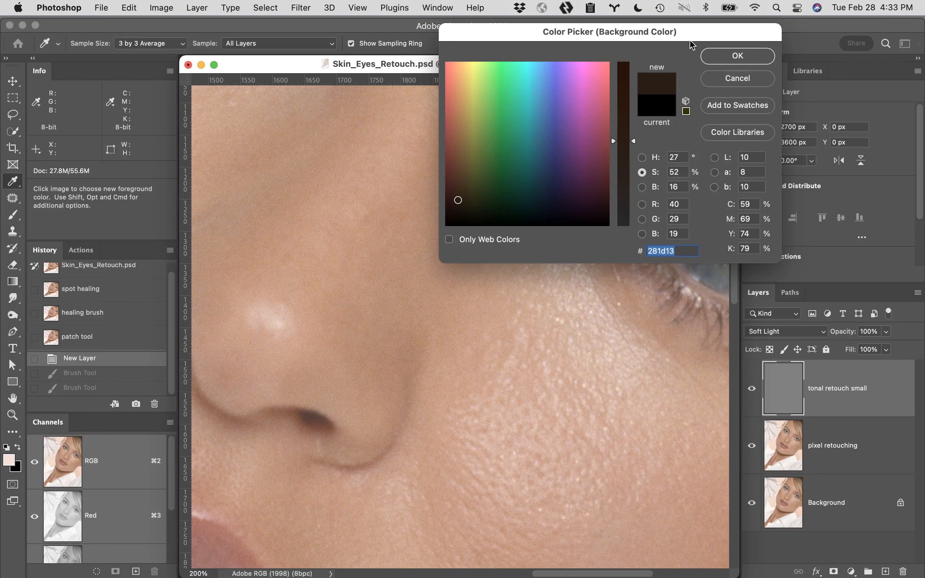
pyautogui.click(711, 56)
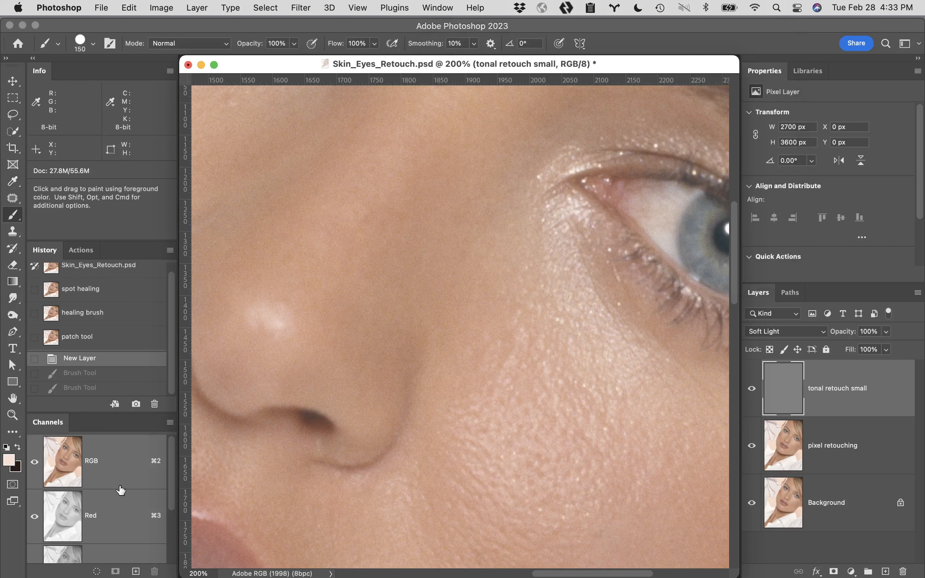
pyautogui.click(18, 468)
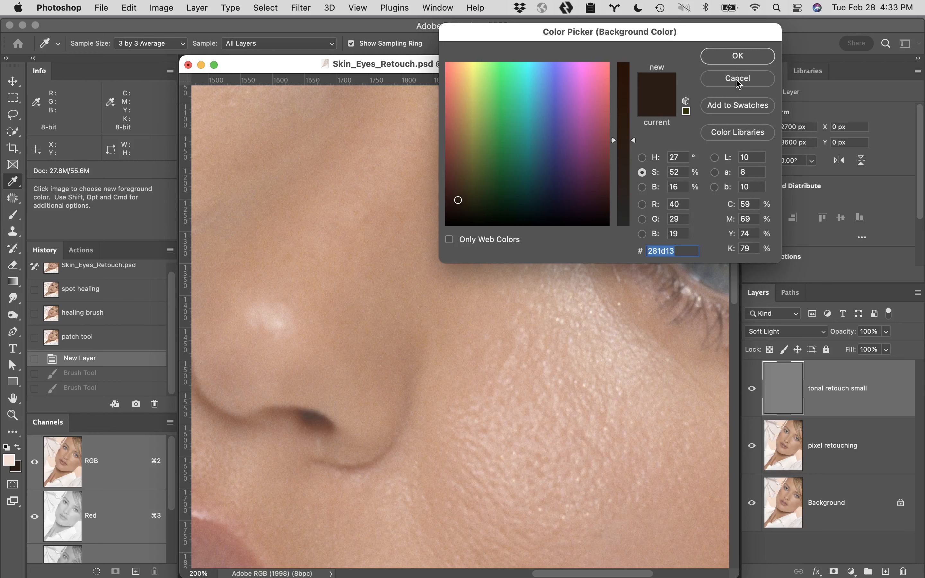
pyautogui.click(738, 58)
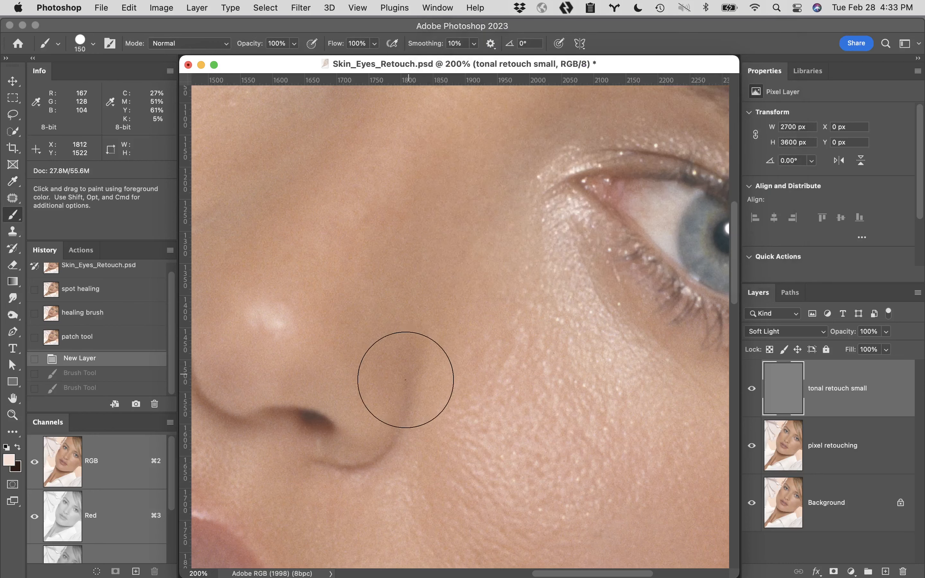
# - Set the Brush to 0% hardness and 7% opacity for retouching the blemish on the chin
pyautogui.moveTo(382, 371); pyautogui.dragTo(699, 41)
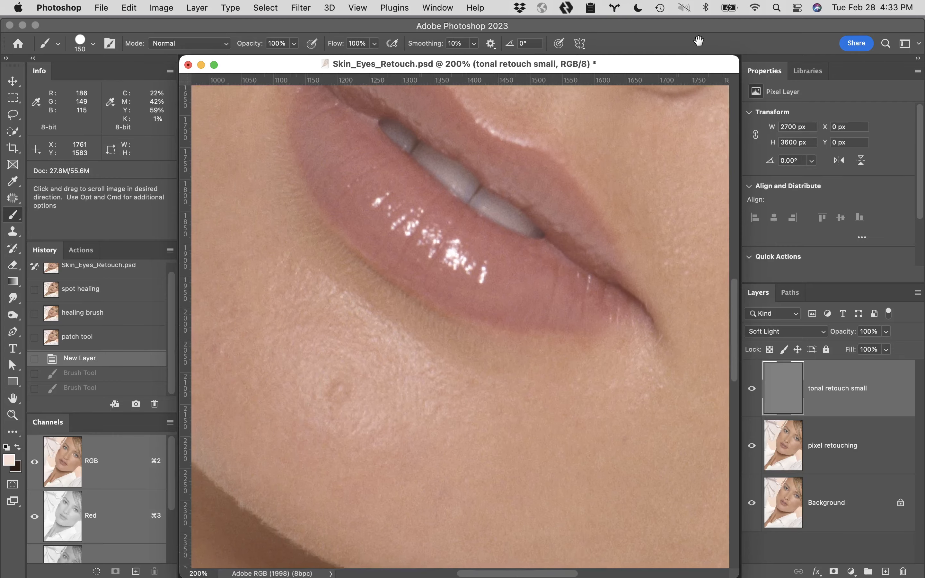
pyautogui.moveTo(551, 252); pyautogui.dragTo(613, 91)
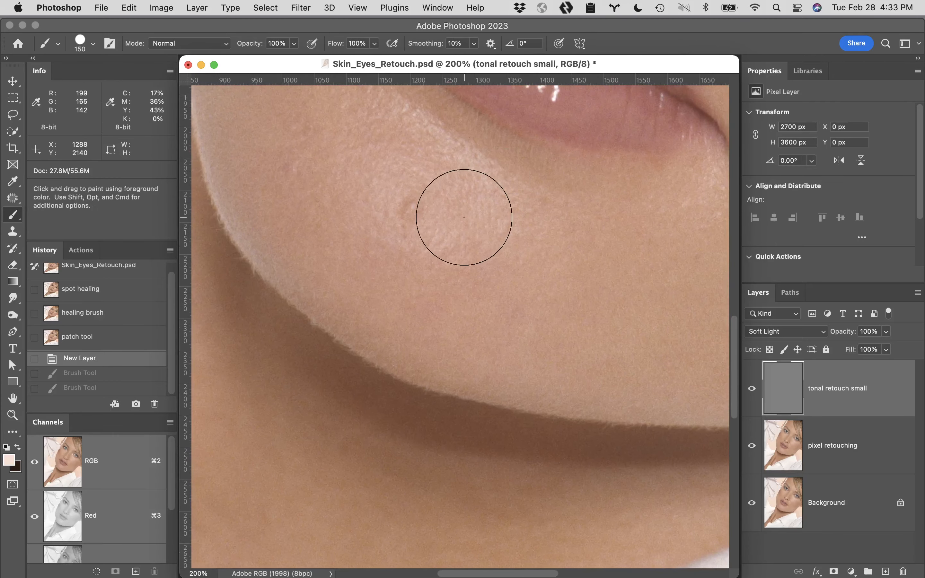
pyautogui.keyDown('super'); pyautogui.click(424, 239); pyautogui.keyUp('super')
pyautogui.keyDown('super'); pyautogui.click(511, 349); pyautogui.keyUp('super')
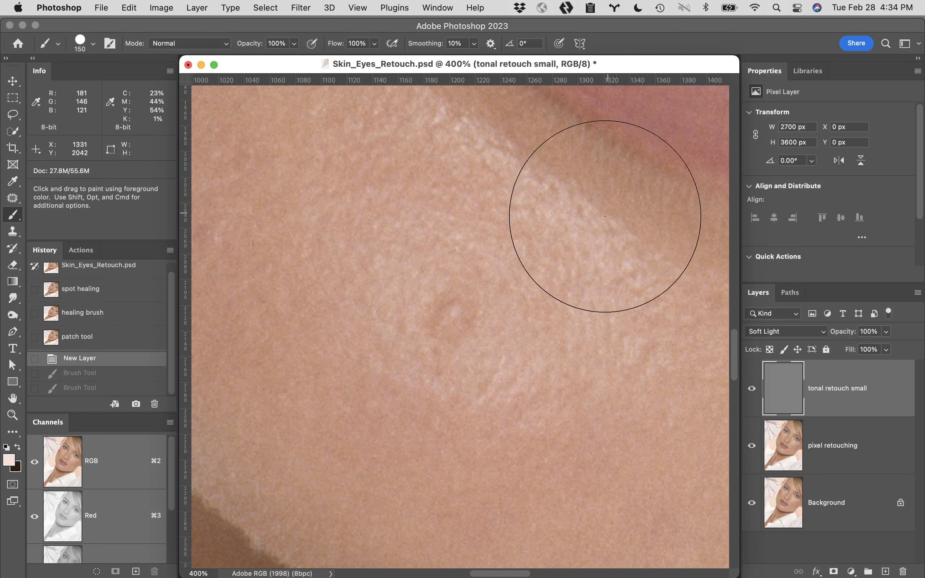
pyautogui.click(93, 43)
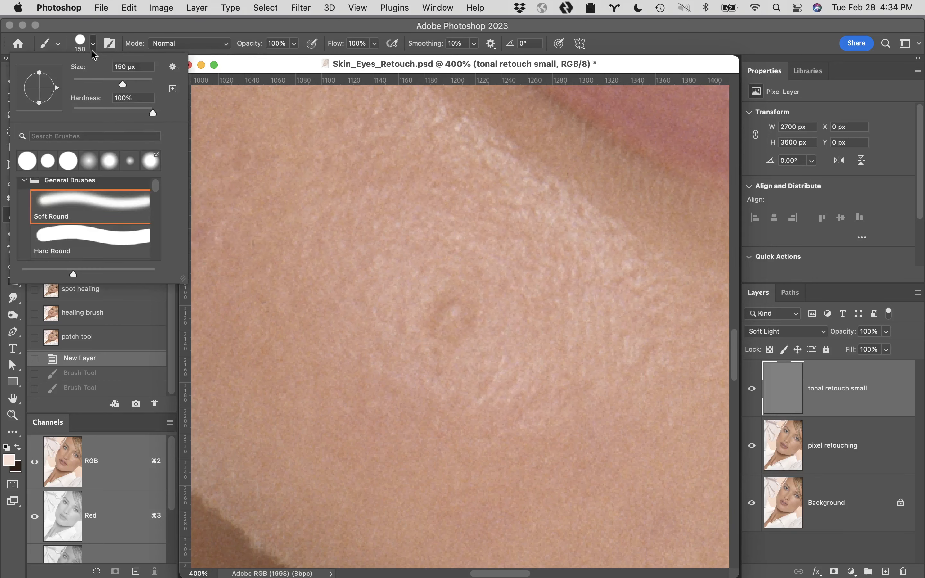
pyautogui.moveTo(152, 113); pyautogui.dragTo(73, 113)
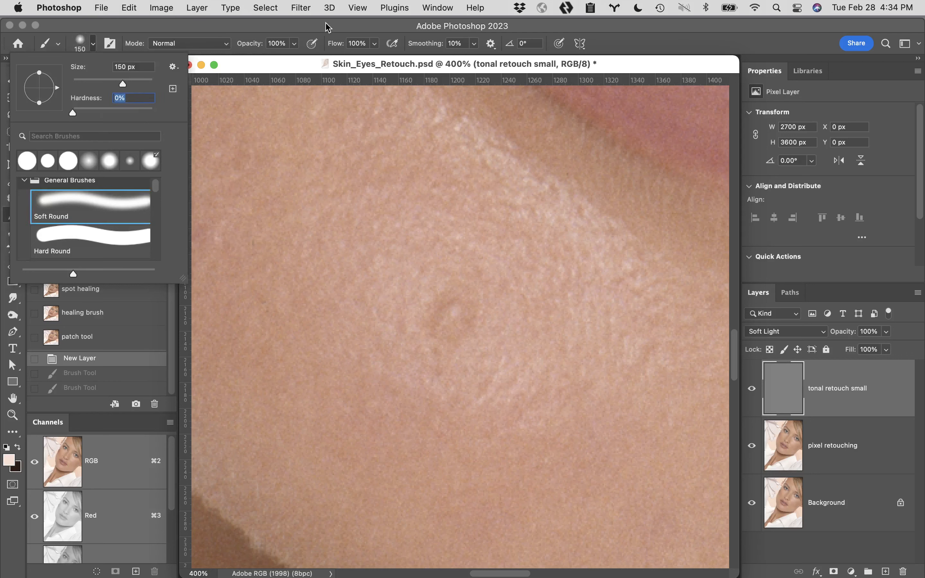
pyautogui.click(173, 50)
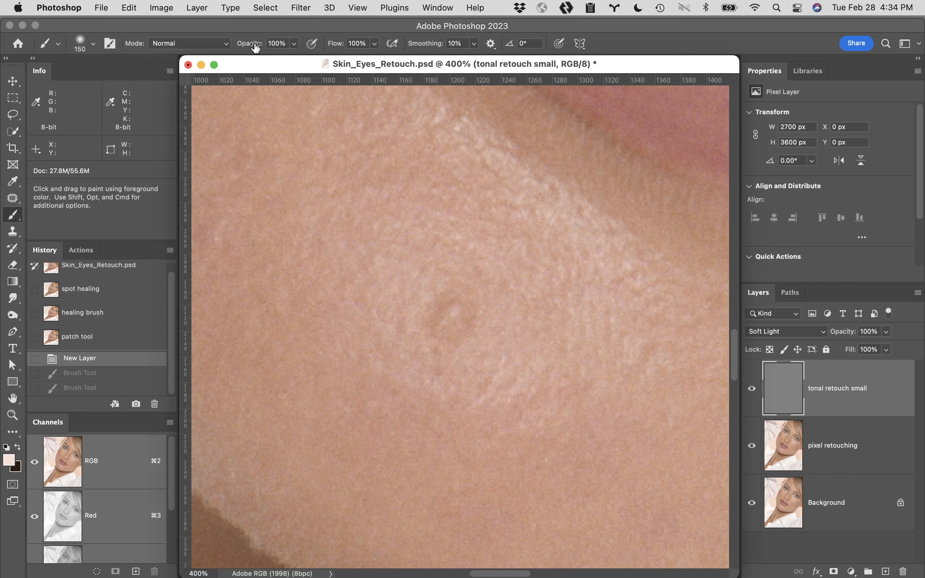
pyautogui.moveTo(255, 46); pyautogui.dragTo(224, 46)
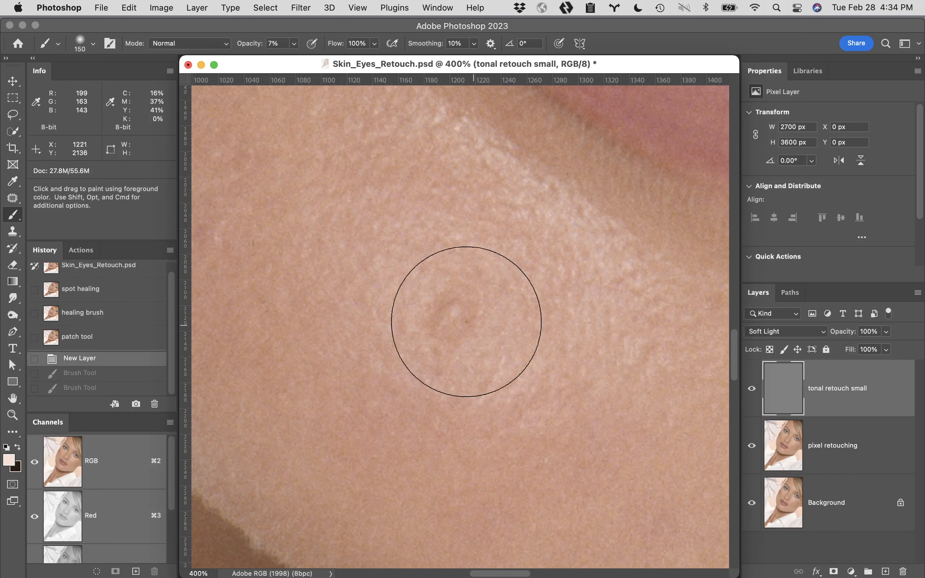
# - Reduce the brush size to 10 px to fit the small highlight in the chin blemish
pyautogui.press('[')
pyautogui.press('[')
pyautogui.press('[')
pyautogui.press('[')
pyautogui.press('[')
pyautogui.press('[')
pyautogui.press('[')
pyautogui.press('[')
pyautogui.press('[')
pyautogui.press('[')
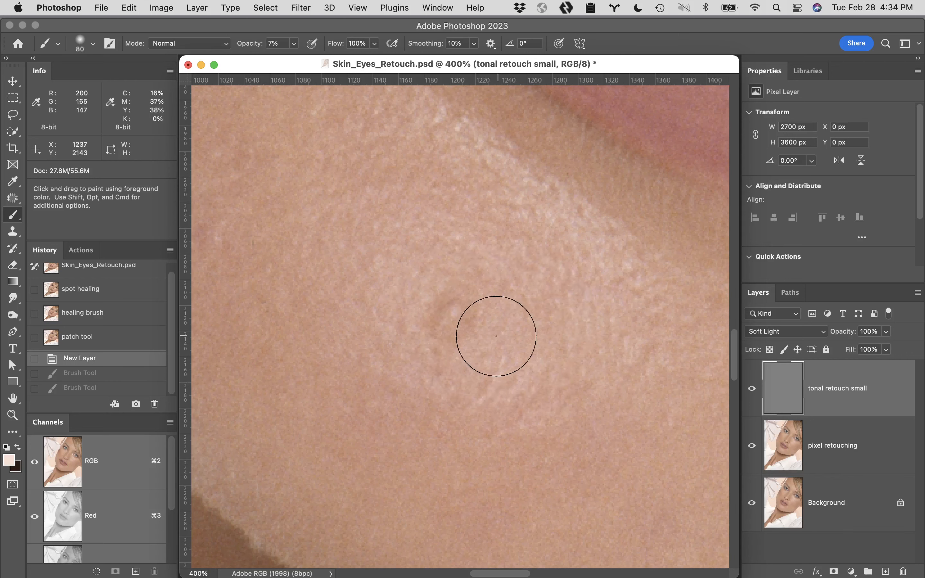
pyautogui.press('[')
pyautogui.press('[')
pyautogui.press('[')
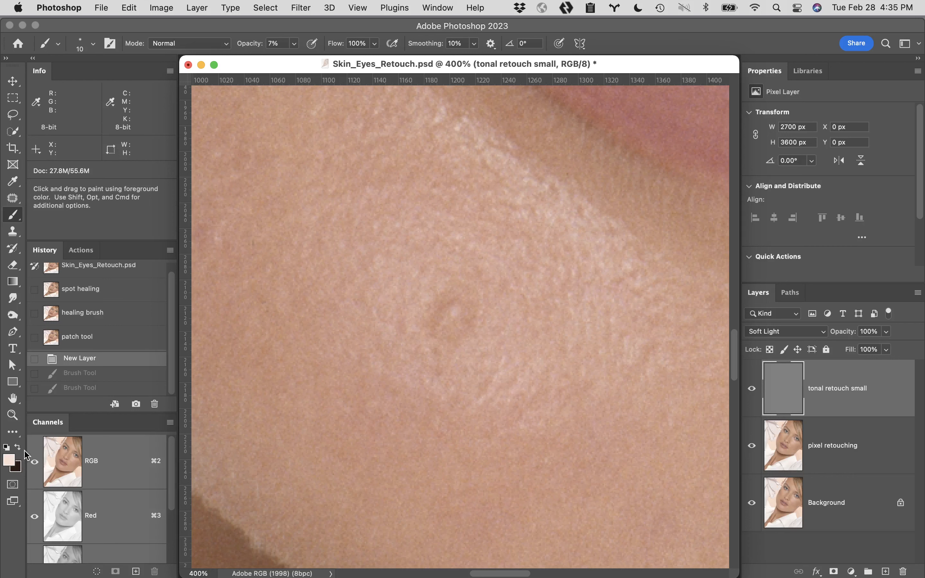
# - Swap the foreground and background colors, leaving the dark brown as the foreground color
pyautogui.press('x')
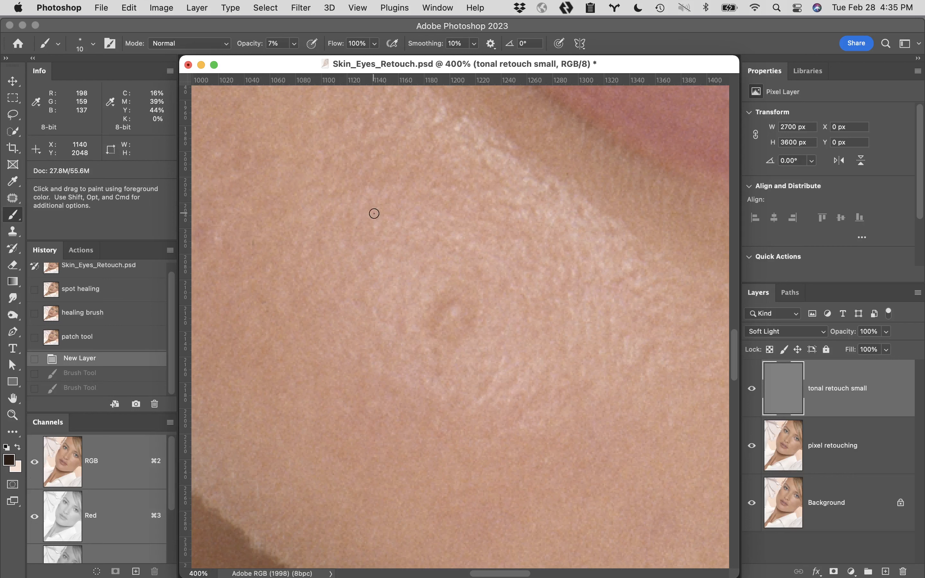
pyautogui.press('x')
pyautogui.press('x')
pyautogui.press('x')
pyautogui.press('x')
pyautogui.press('x')
pyautogui.press('x')
pyautogui.press('x')
pyautogui.press('x')
pyautogui.press('x')
pyautogui.press('x')
pyautogui.press('x')
pyautogui.press('x')
# - Darken the bright spot at the center of the chin blemish with dark brown dabs on tonal retouch small
pyautogui.click(455, 314)
pyautogui.click(454, 313)
pyautogui.click(454, 315)
pyautogui.click(453, 314)
pyautogui.click(452, 314)
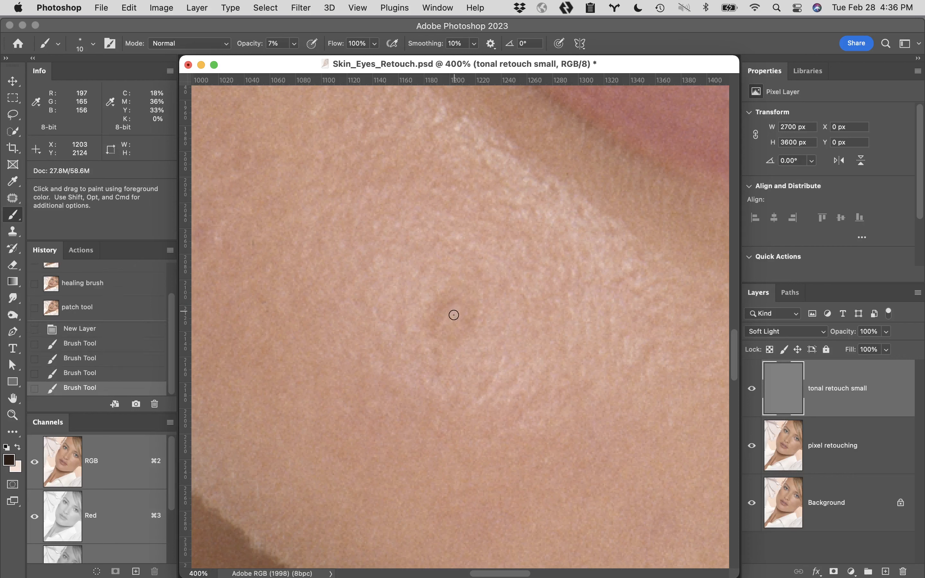
pyautogui.click(458, 312)
pyautogui.click(463, 310)
pyautogui.click(452, 315)
pyautogui.click(453, 313)
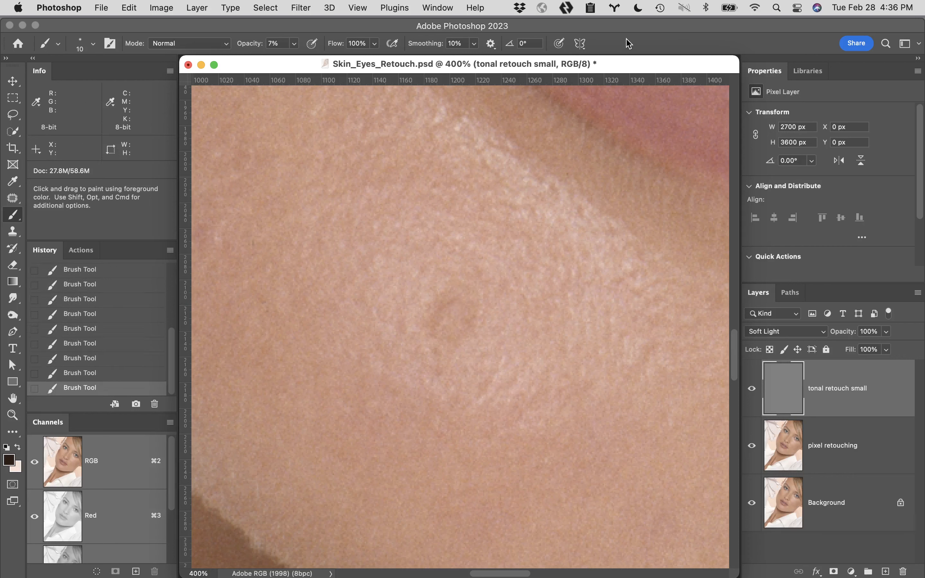
# - Lighten the dark ring of the chin blemish with the light skin tone at 15 px, and switch to dark brown at 10 px
pyautogui.press('x')
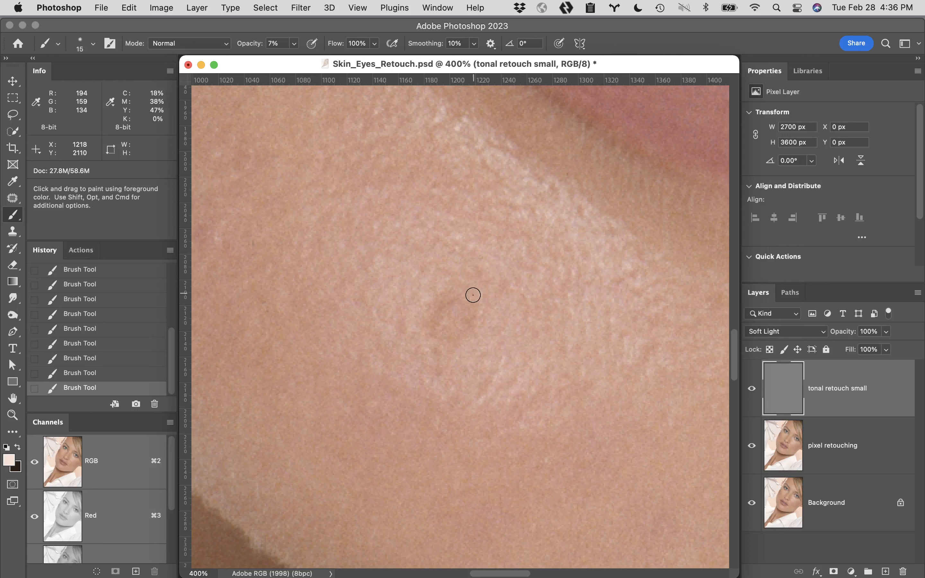
pyautogui.press(']')
pyautogui.press('[')
pyautogui.moveTo(466, 296)
pyautogui.mouseDown()
pyautogui.moveTo(432, 320)
pyautogui.moveTo(448, 340)
pyautogui.moveTo(477, 303)
pyautogui.moveTo(437, 302)
pyautogui.moveTo(428, 338)
pyautogui.moveTo(480, 315)
pyautogui.moveTo(461, 292)
pyautogui.moveTo(426, 314)
pyautogui.mouseUp()
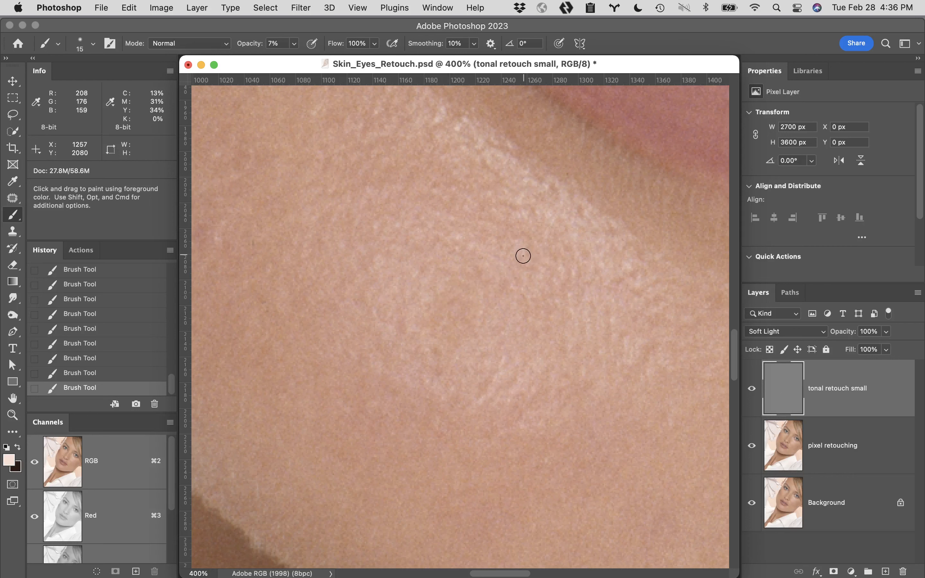
pyautogui.press('x')
pyautogui.press('[')
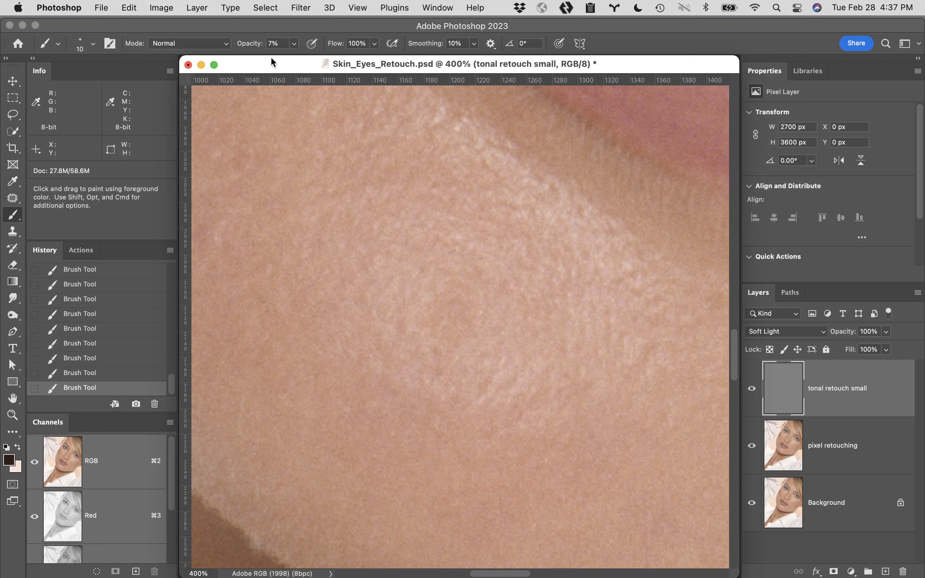
# - Open a second window of Skin_Eyes_Retouch.psd
pyautogui.click(437, 6)
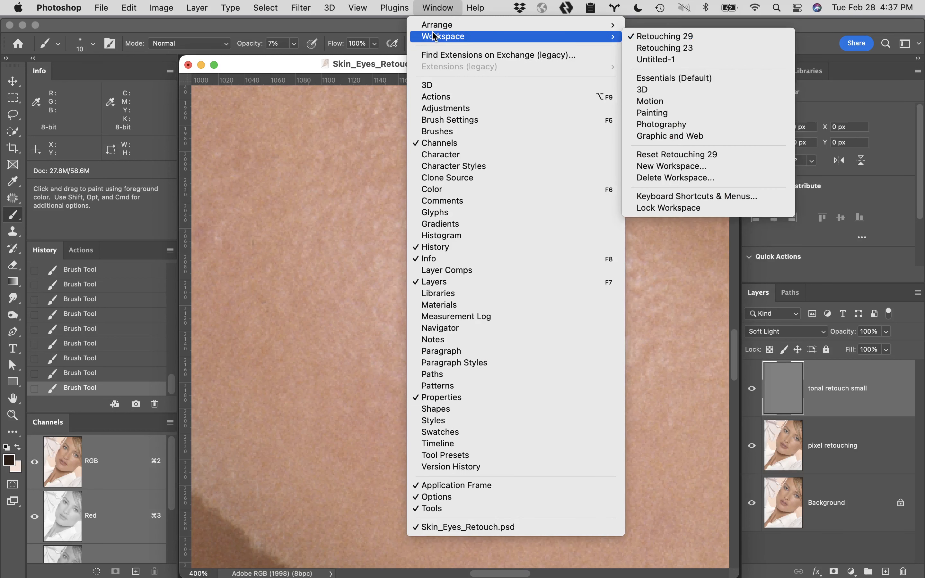
pyautogui.moveTo(439, 26)
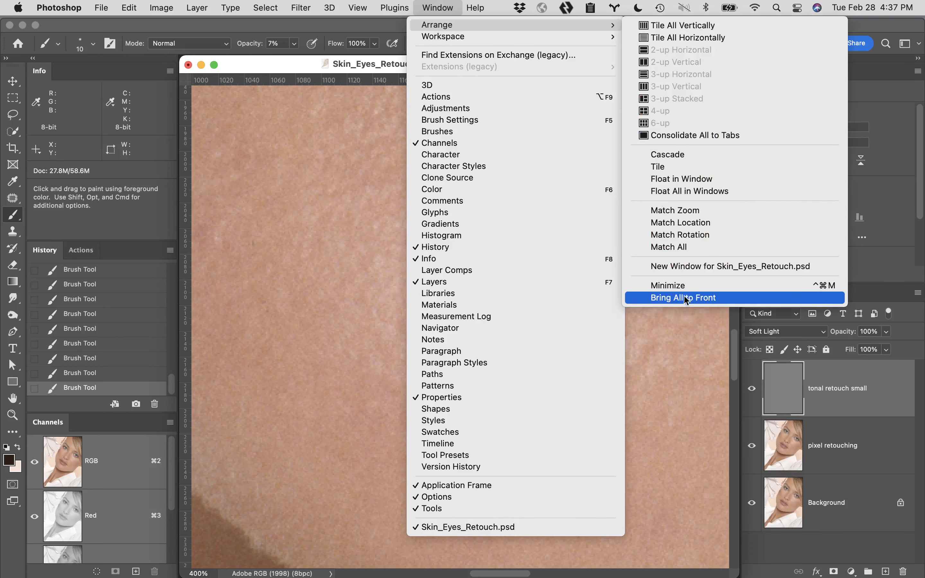
pyautogui.click(782, 266)
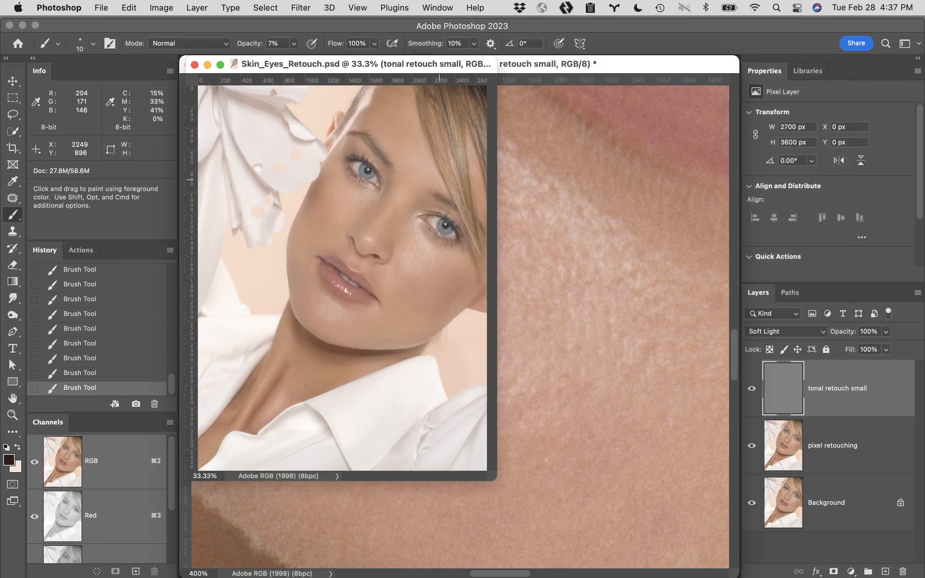
# - Enlarge the second window's view to 100% around the chin and arrange both document windows side by side
pyautogui.moveTo(351, 67); pyautogui.dragTo(770, 36)
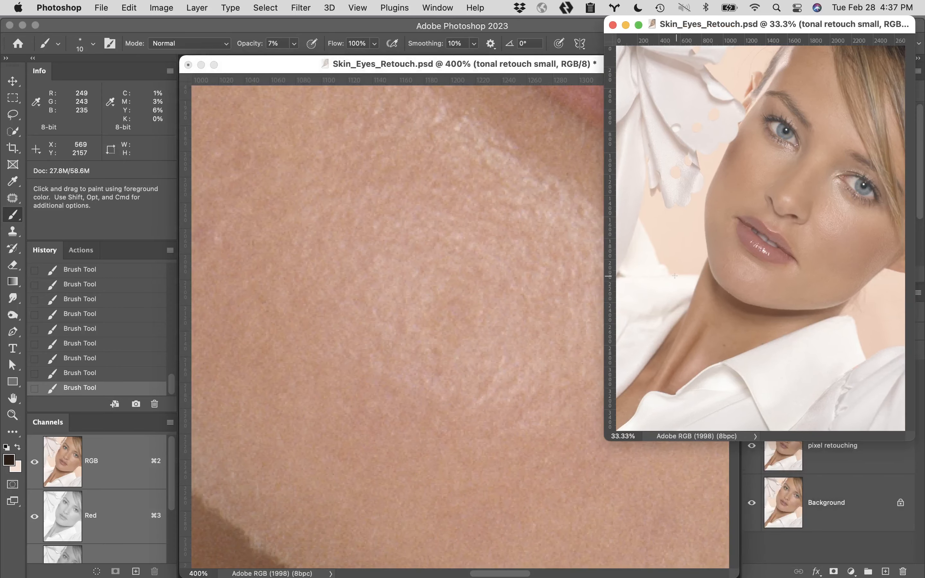
pyautogui.keyDown('super'); pyautogui.click(751, 282); pyautogui.keyUp('super')
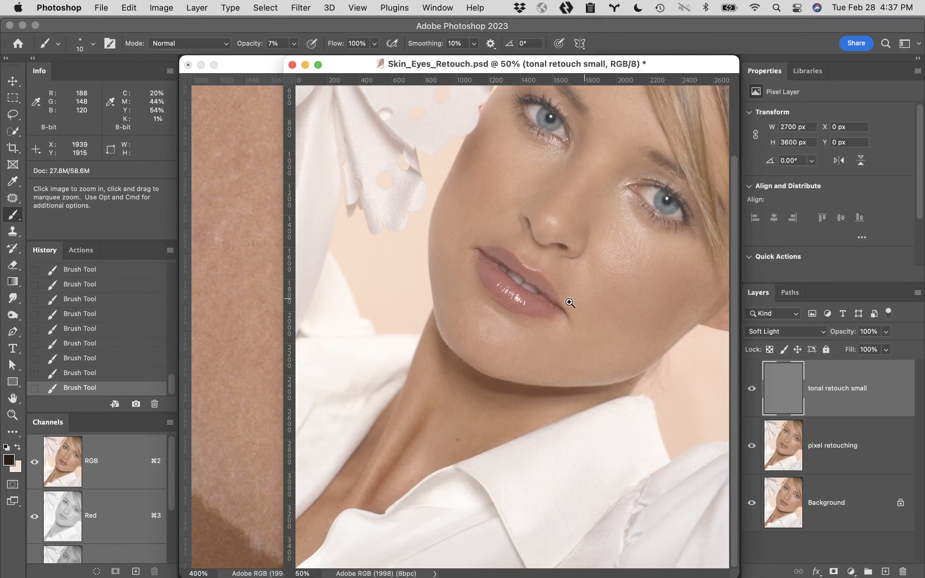
pyautogui.keyDown('super'); pyautogui.click(516, 350); pyautogui.keyUp('super')
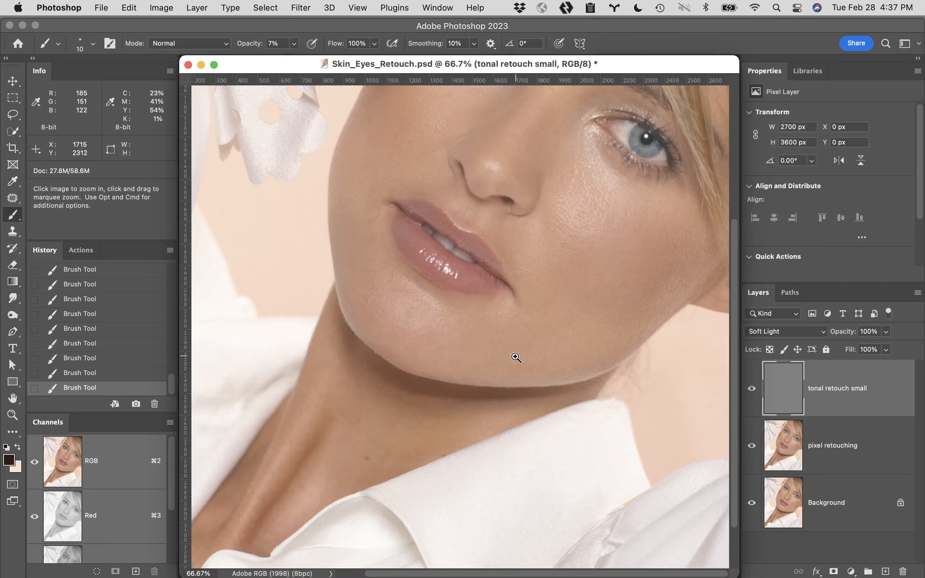
pyautogui.keyDown('super'); pyautogui.click(418, 315); pyautogui.keyUp('super')
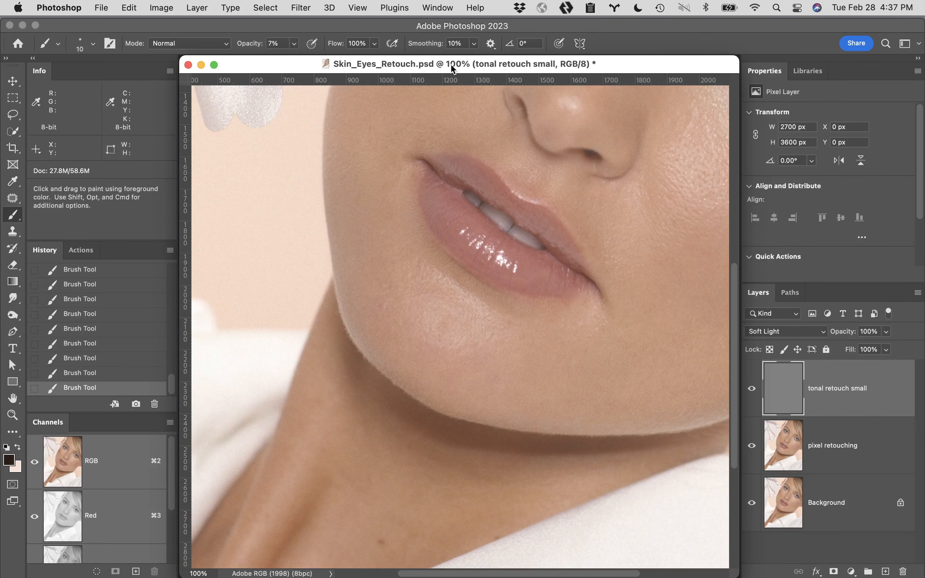
pyautogui.moveTo(452, 65); pyautogui.dragTo(742, 0)
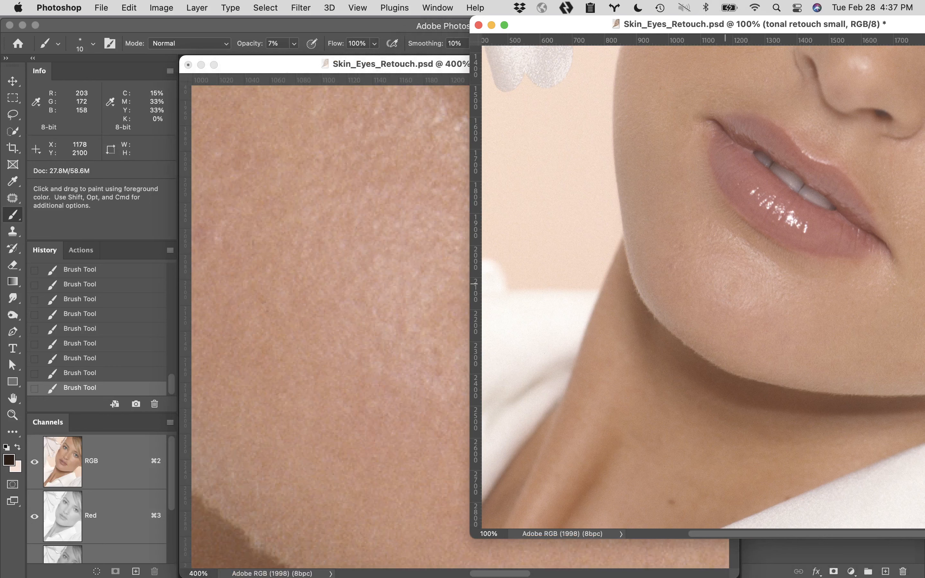
pyautogui.moveTo(423, 63); pyautogui.dragTo(333, 43)
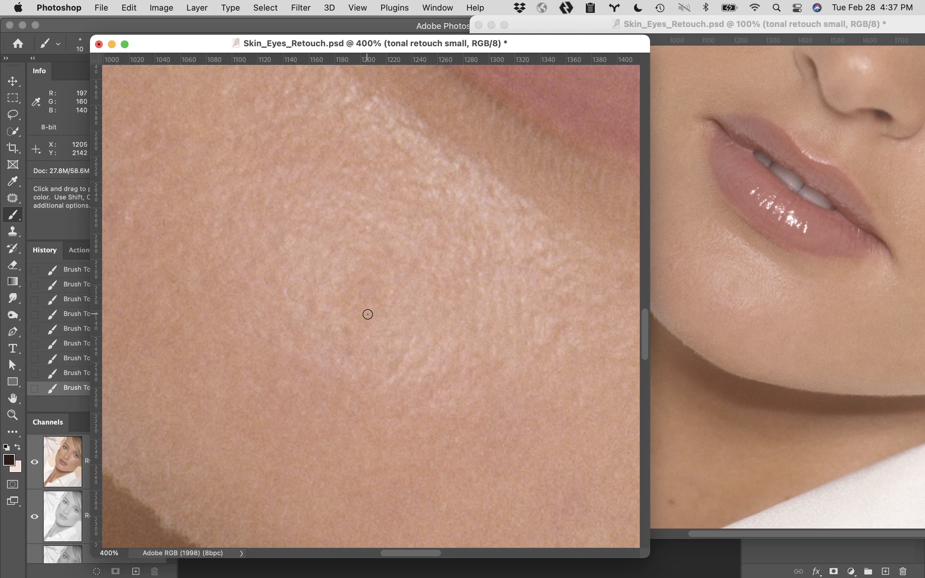
# - Make the light skin tone the foreground color and set the brush size to 10 px for the chin blemish
pyautogui.press(']')
pyautogui.press(']')
pyautogui.press(']')
pyautogui.press(']')
pyautogui.press('x')
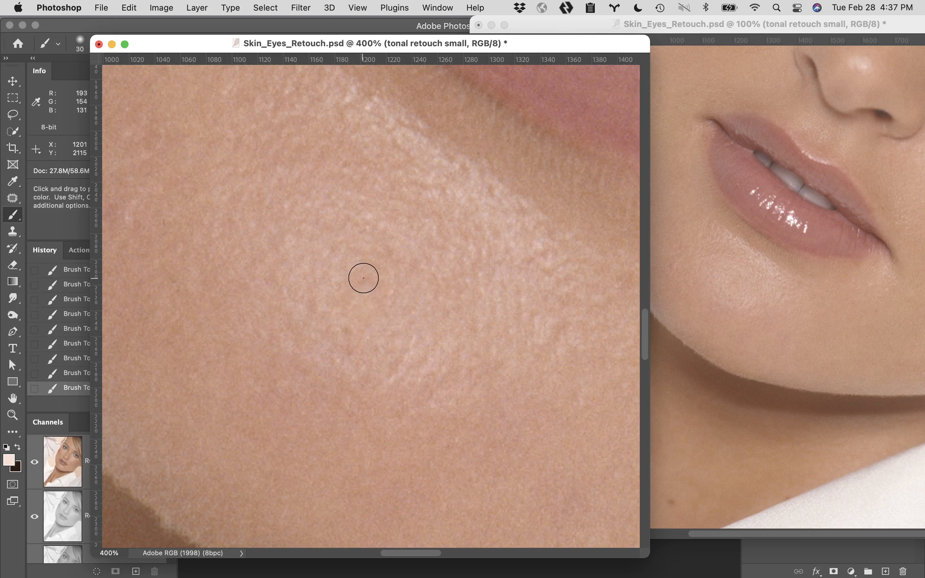
pyautogui.press('[')
pyautogui.press('[')
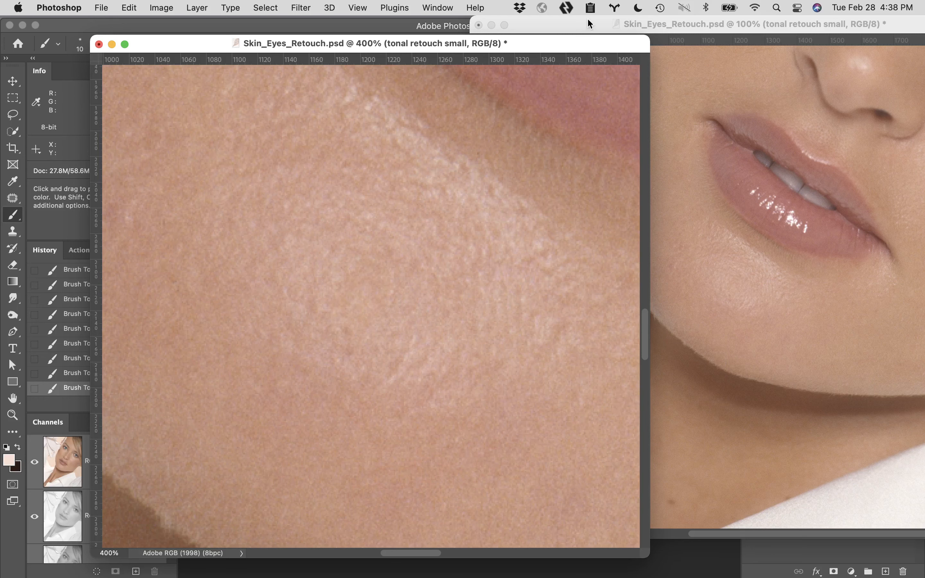
# - Compare the chin at 200% in the second window with the tonal retouch small layer hidden and shown
pyautogui.moveTo(589, 24); pyautogui.dragTo(491, 56)
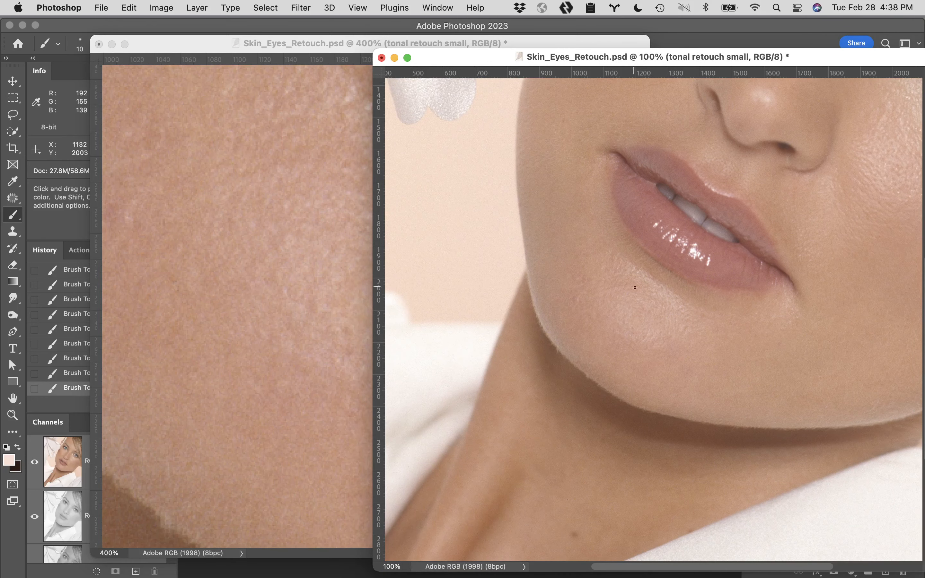
pyautogui.press('super+equal')
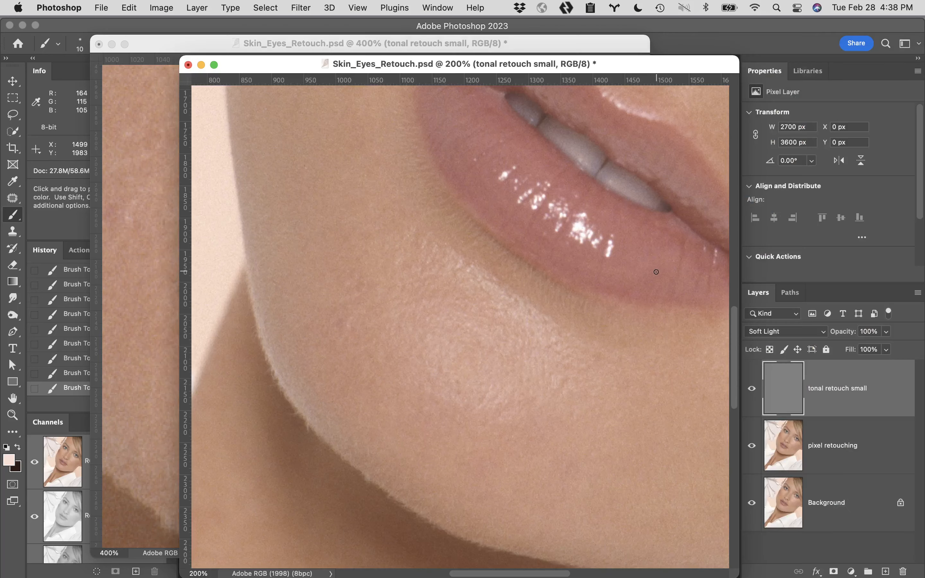
pyautogui.click(752, 389)
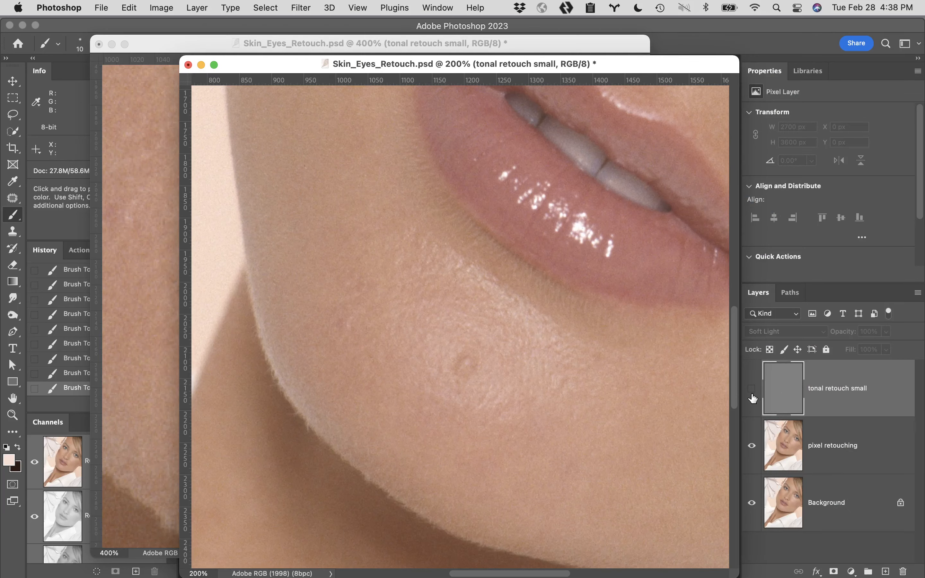
pyautogui.click(752, 390)
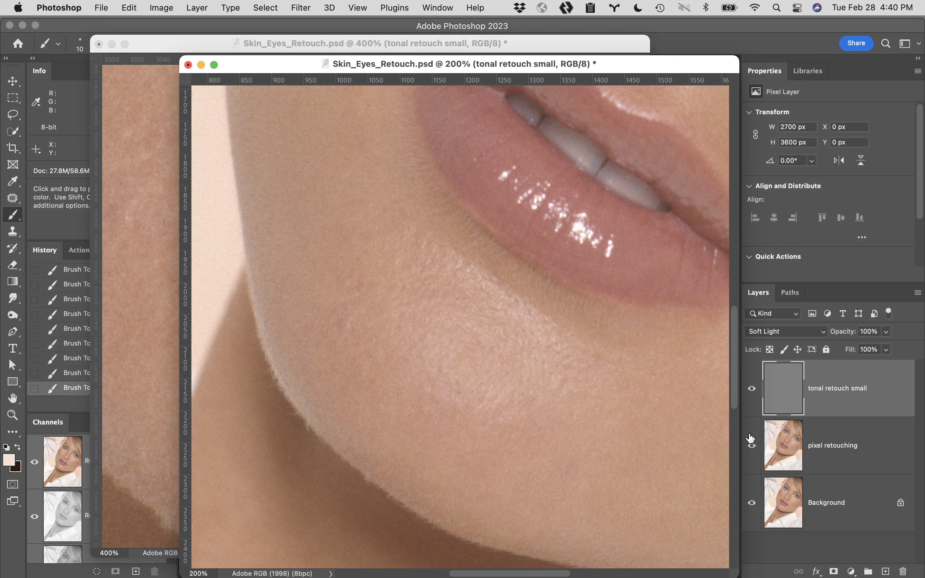
# - Isolate the tonal retouch small layer and examine the painted chin strokes at 400%
pyautogui.keyDown('alt'); pyautogui.click(752, 388); pyautogui.keyUp('alt')
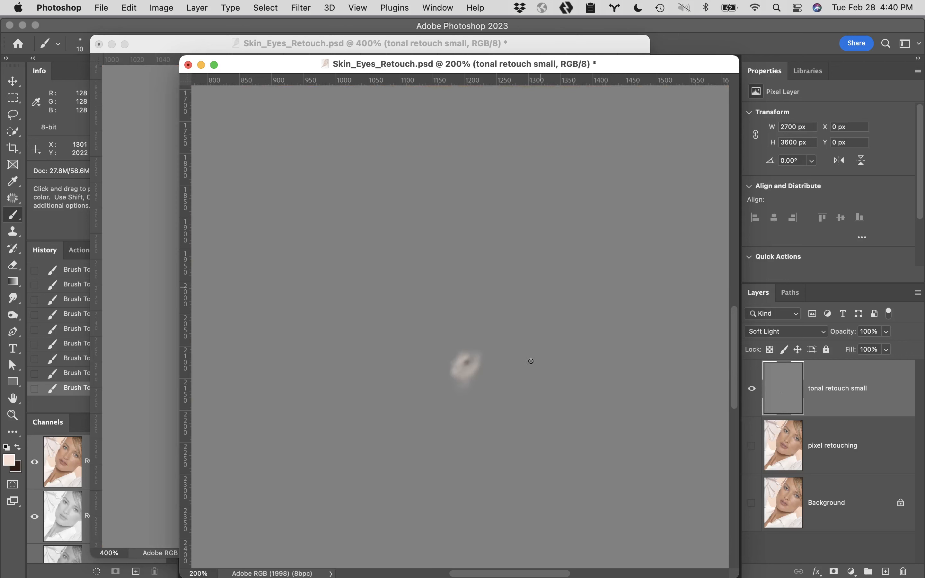
pyautogui.press('z')
pyautogui.click(483, 372)
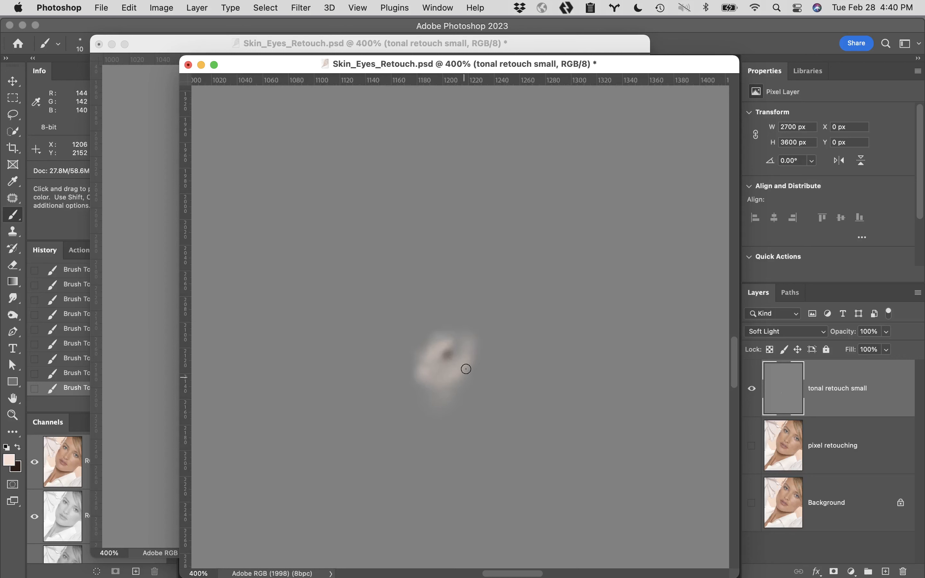
pyautogui.click(447, 357)
pyautogui.press('super+z')
# - Lasso the painted chin strokes, fill the selection with 50% gray, and show all layers again
pyautogui.press('l')
pyautogui.moveTo(463, 300)
pyautogui.mouseDown()
pyautogui.moveTo(424, 292)
pyautogui.moveTo(374, 388)
pyautogui.moveTo(508, 436)
pyautogui.moveTo(523, 313)
pyautogui.moveTo(451, 271)
pyautogui.mouseUp()
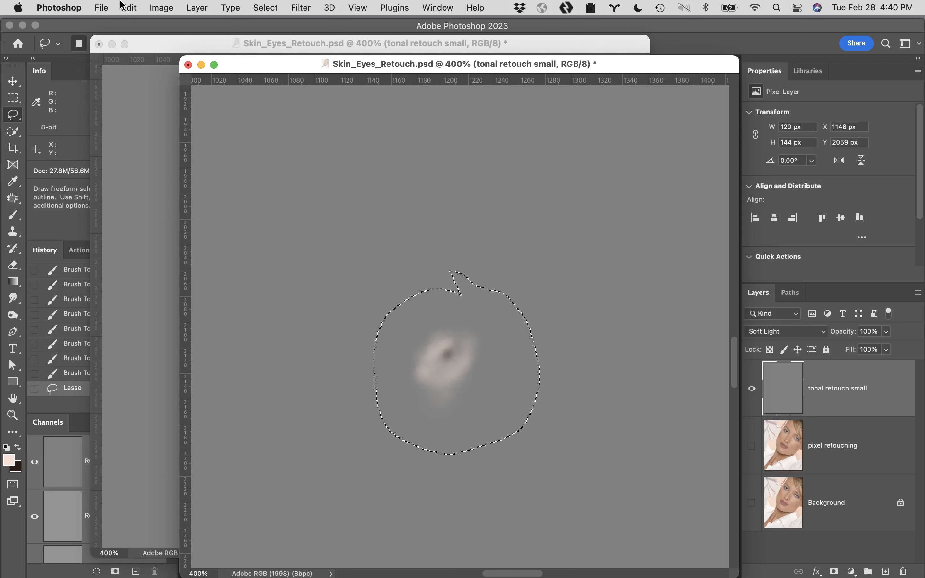
pyautogui.click(129, 8)
pyautogui.click(145, 205)
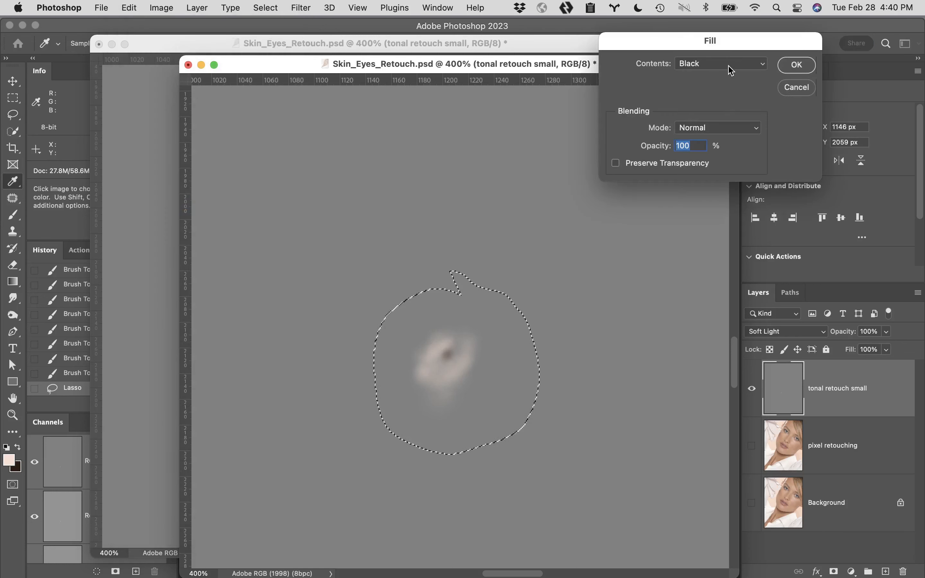
pyautogui.click(728, 65)
pyautogui.click(722, 77)
pyautogui.click(781, 69)
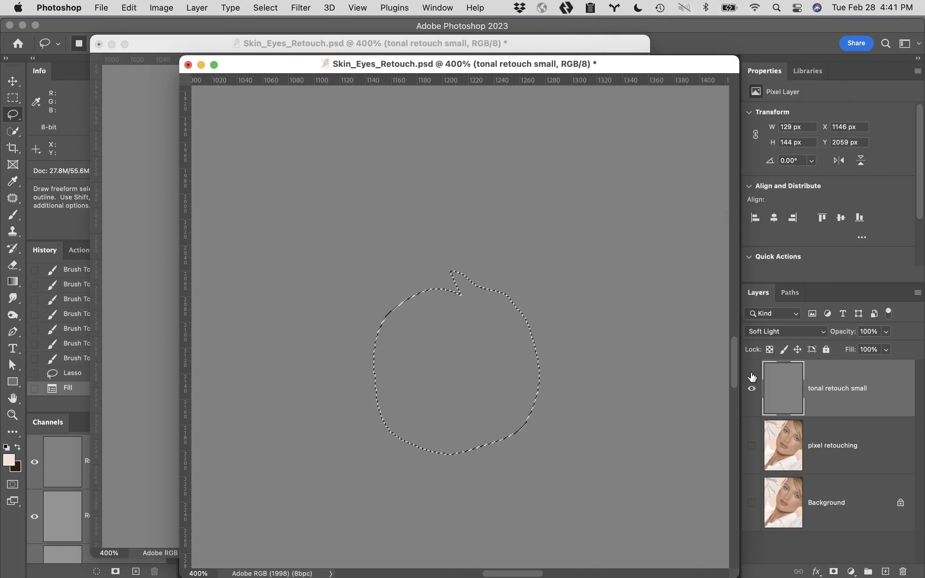
pyautogui.keyDown('alt'); pyautogui.click(752, 388); pyautogui.keyUp('alt')
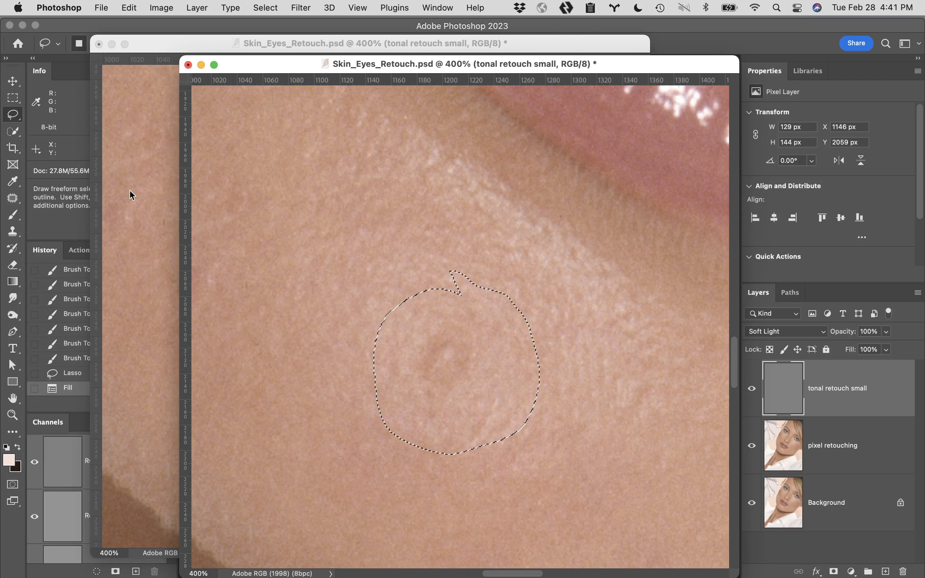
# - Bring the original 400% document window forward and close it, keeping the second window open
pyautogui.moveTo(166, 36); pyautogui.dragTo(241, 58)
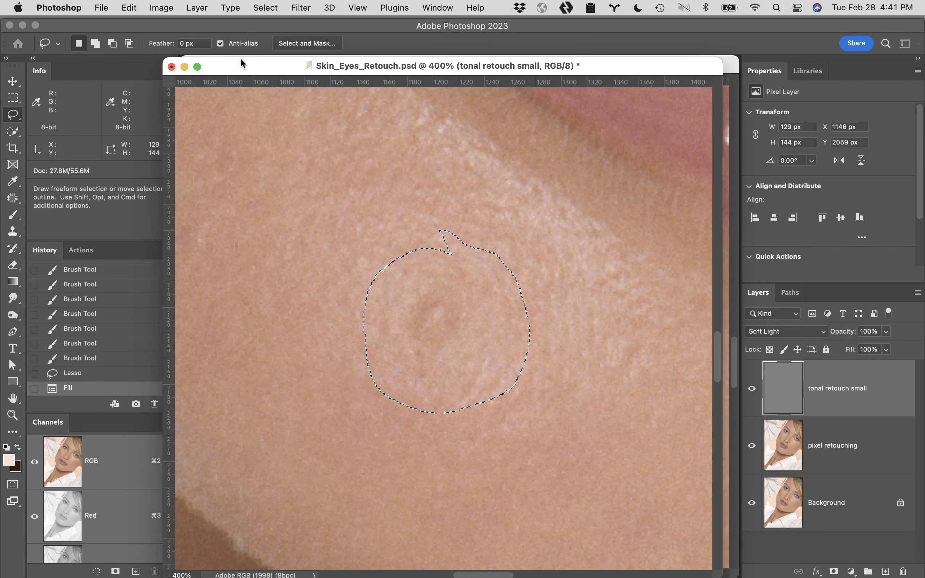
pyautogui.click(173, 66)
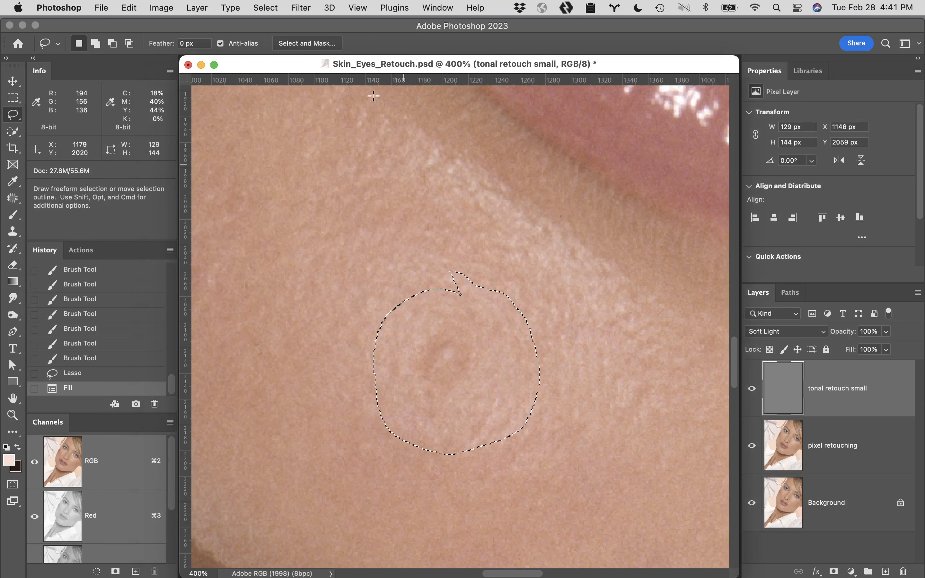
# - Revert the history to the brush stroke before the lasso and fill, and show the pixel retouching and Background layers
pyautogui.click(115, 357)
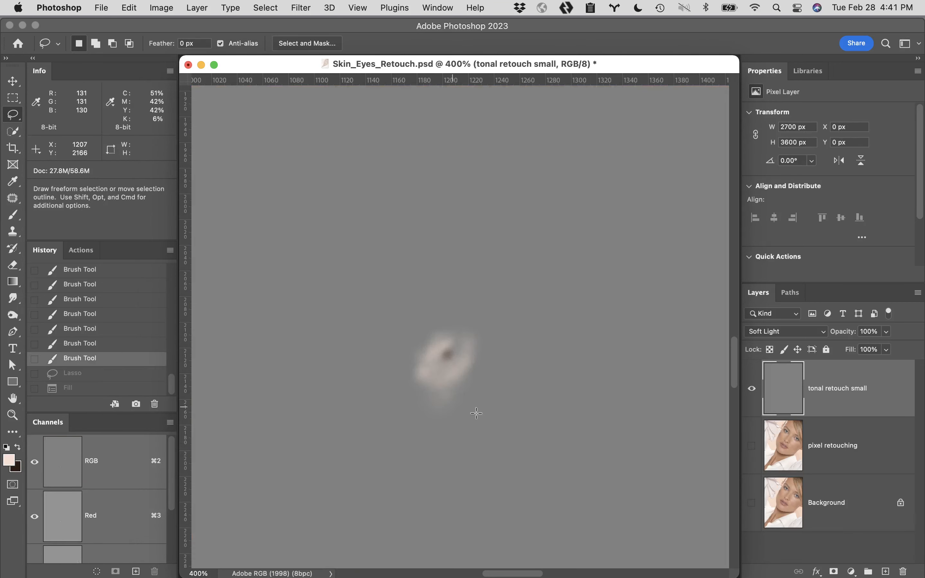
pyautogui.moveTo(751, 445); pyautogui.dragTo(749, 517)
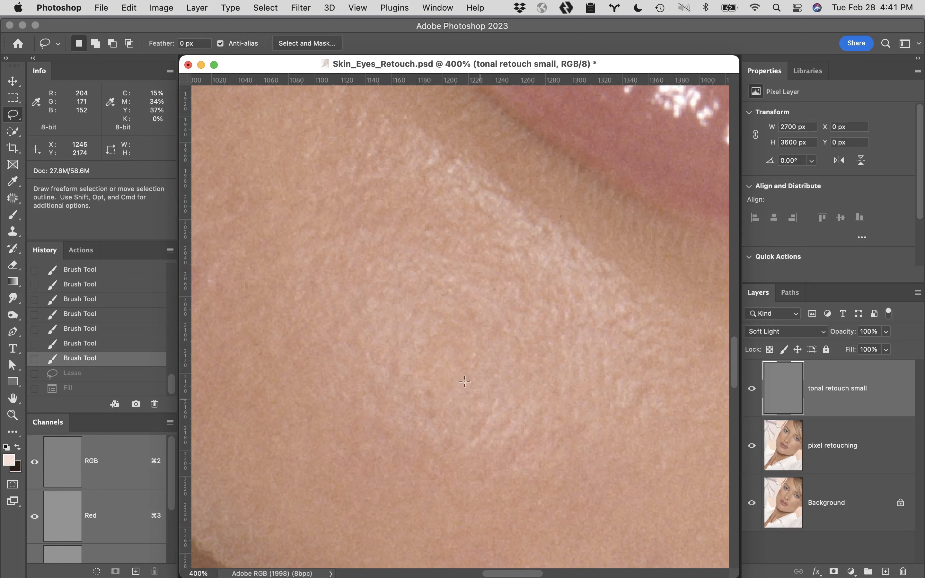
# - Set the Brush to 6 px for retouching the fine crease beneath the inner corner of the eye
pyautogui.press('space')
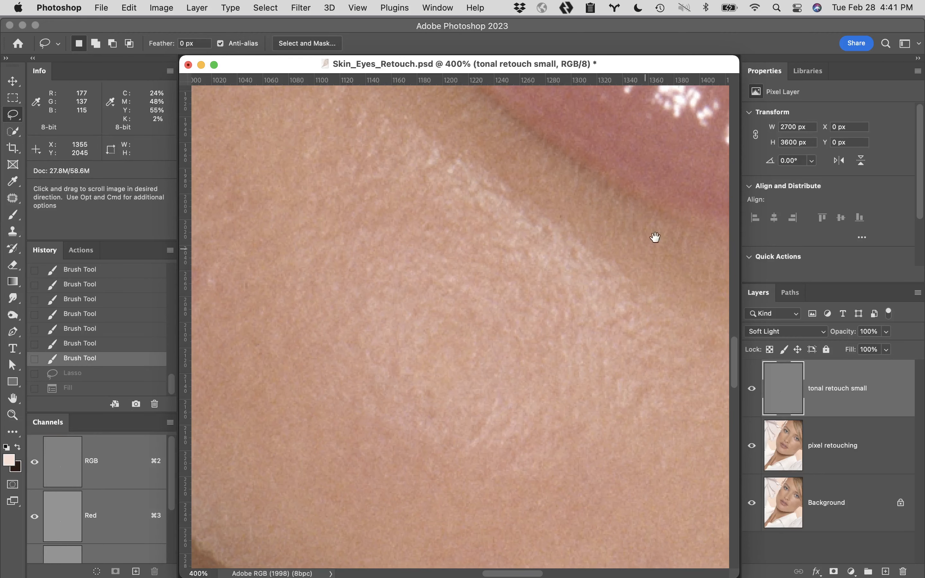
pyautogui.moveTo(661, 219); pyautogui.dragTo(270, 493)
pyautogui.moveTo(632, 240); pyautogui.dragTo(271, 554)
pyautogui.moveTo(594, 259); pyautogui.dragTo(283, 476)
pyautogui.moveTo(596, 283)
pyautogui.mouseDown()
pyautogui.moveTo(440, 265)
pyautogui.moveTo(495, 248)
pyautogui.mouseUp()
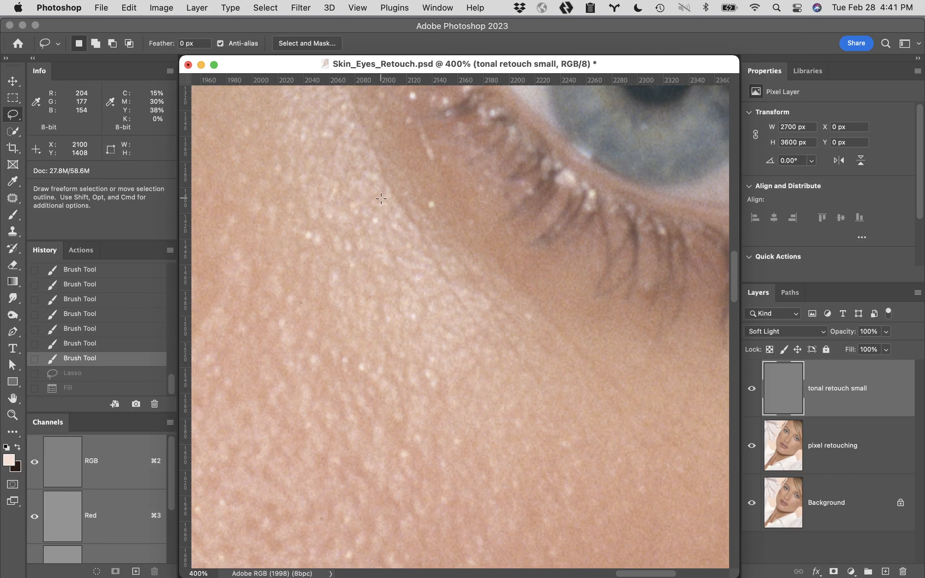
pyautogui.press('b')
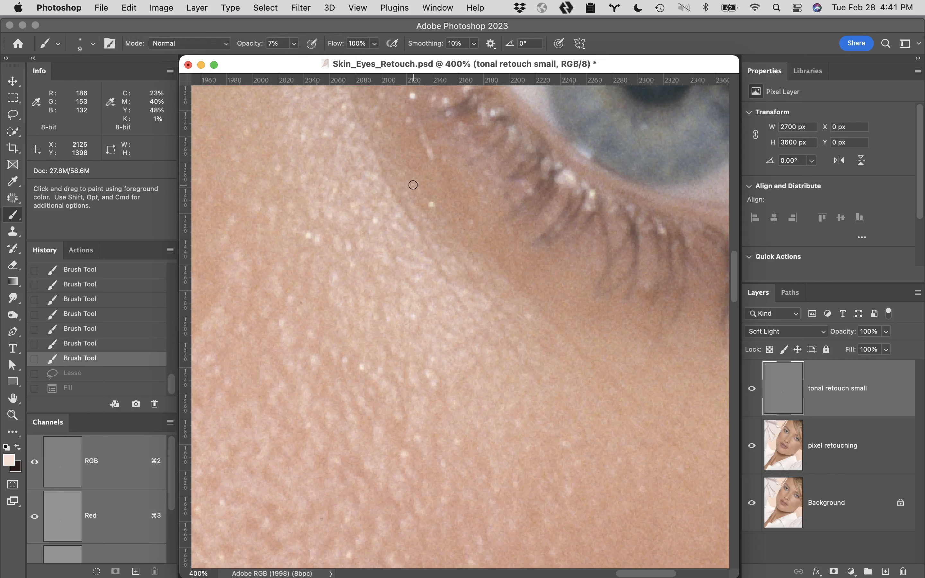
pyautogui.press('[')
pyautogui.press('[')
pyautogui.press('[')
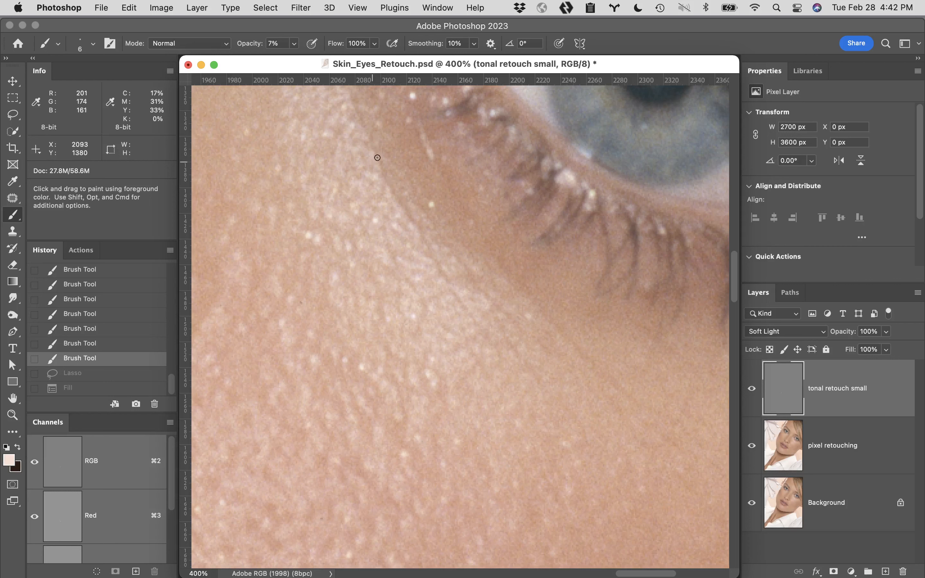
# - Lighten the dark crease beneath the inner eye with light skin-tone strokes on tonal retouch small
pyautogui.moveTo(388, 175); pyautogui.dragTo(389, 183)
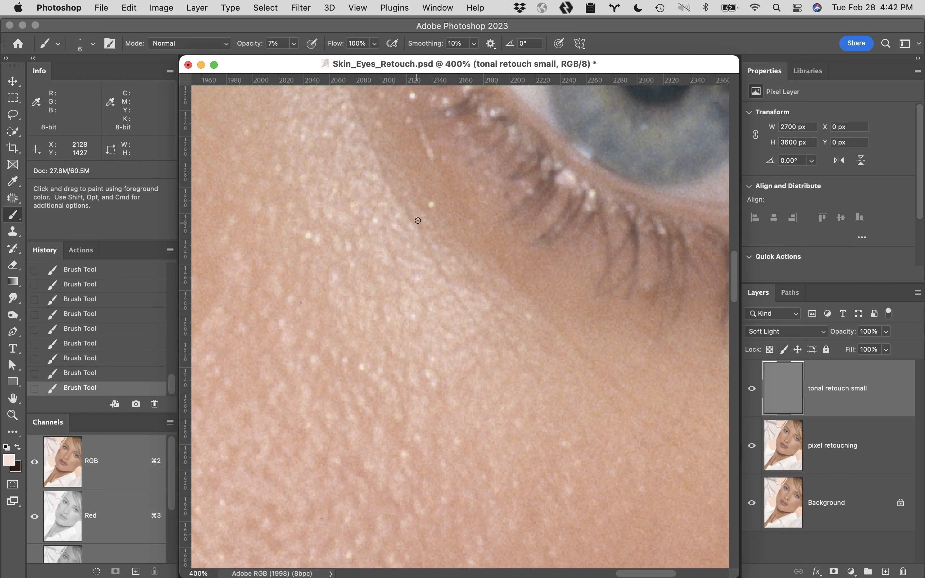
pyautogui.moveTo(403, 213); pyautogui.dragTo(380, 156)
pyautogui.moveTo(408, 222)
pyautogui.mouseDown()
pyautogui.moveTo(386, 191)
pyautogui.moveTo(382, 157)
pyautogui.mouseUp()
pyautogui.moveTo(411, 233); pyautogui.dragTo(404, 199)
# - Compare the under-eye crease before and after by toggling the visibility of tonal retouch small
pyautogui.click(751, 388)
pyautogui.click(751, 388)
pyautogui.click(752, 388)
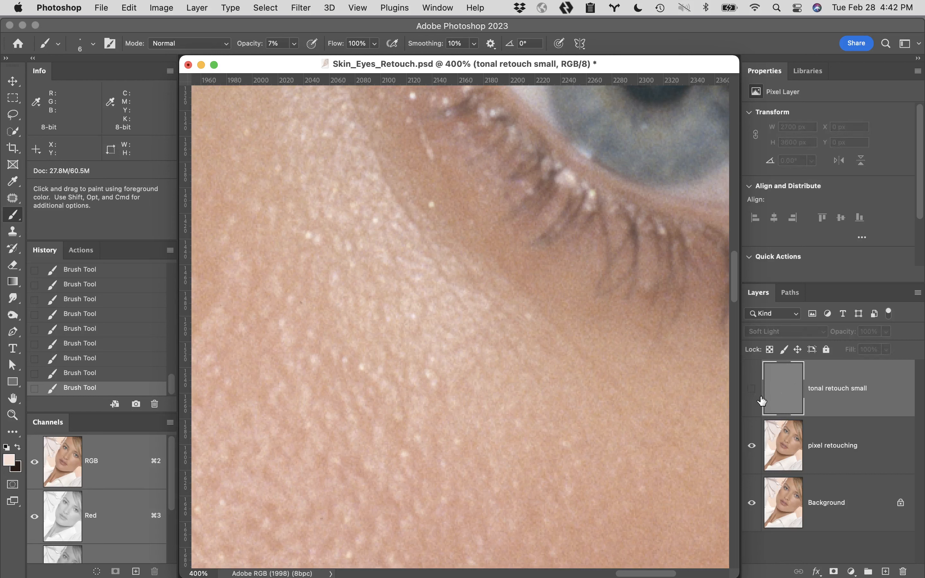
pyautogui.click(752, 387)
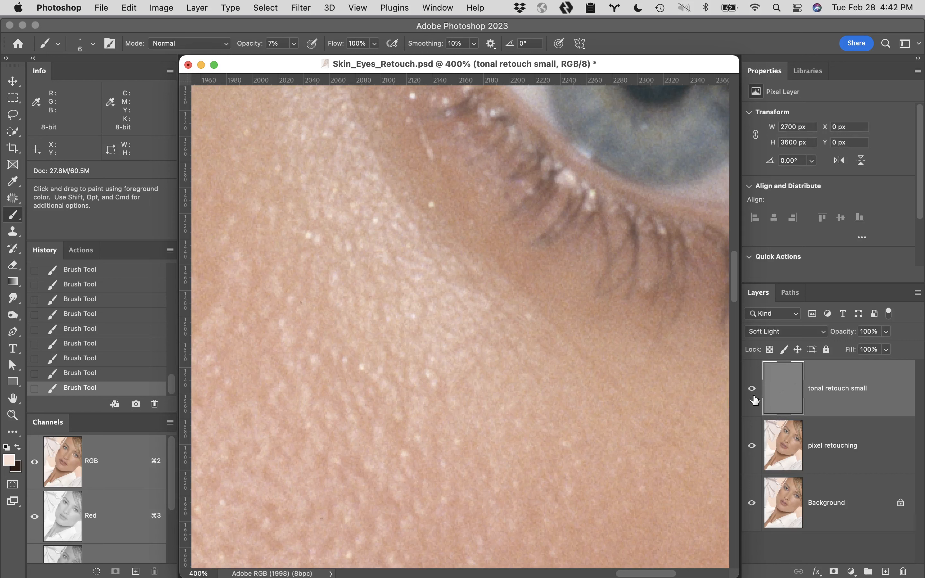
# - Lighten the dark patches on the cheek below the eye with an 8 px brush in the light skin tone on tonal retouch small
pyautogui.click(756, 397)
pyautogui.click(755, 402)
pyautogui.press('space')
pyautogui.moveTo(342, 386); pyautogui.dragTo(511, 255)
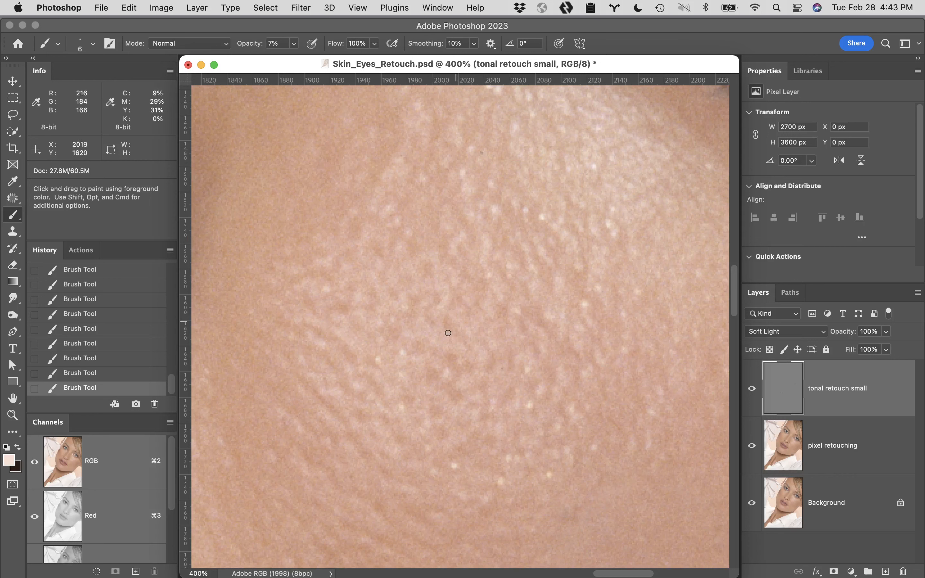
pyautogui.press(']')
pyautogui.moveTo(450, 325); pyautogui.dragTo(446, 327)
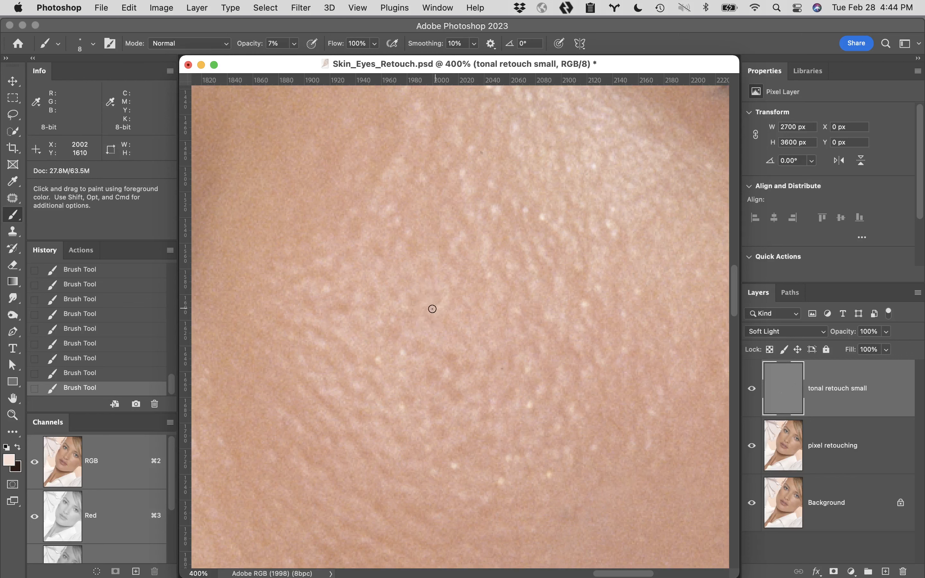
# - Isolate tonal retouch small to inspect the painted cheek and under-eye strokes, and show all layers again
pyautogui.keyDown('alt'); pyautogui.click(752, 389); pyautogui.keyUp('alt')
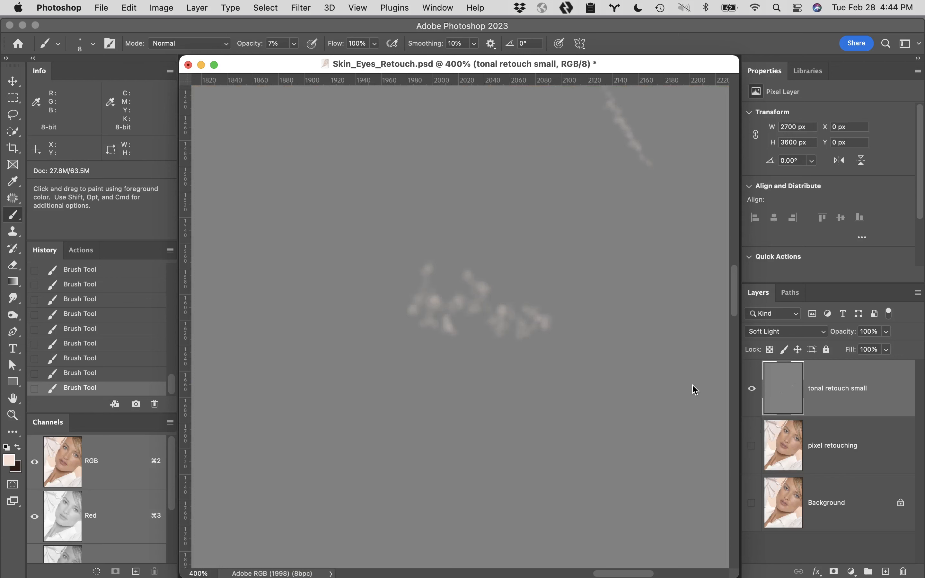
pyautogui.moveTo(646, 225); pyautogui.dragTo(627, 380)
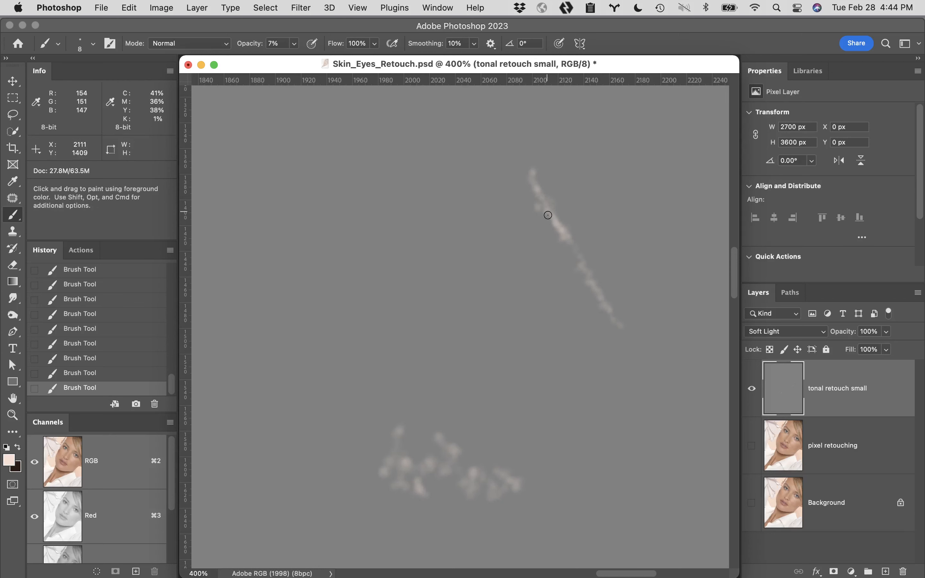
pyautogui.moveTo(512, 383); pyautogui.dragTo(560, 261)
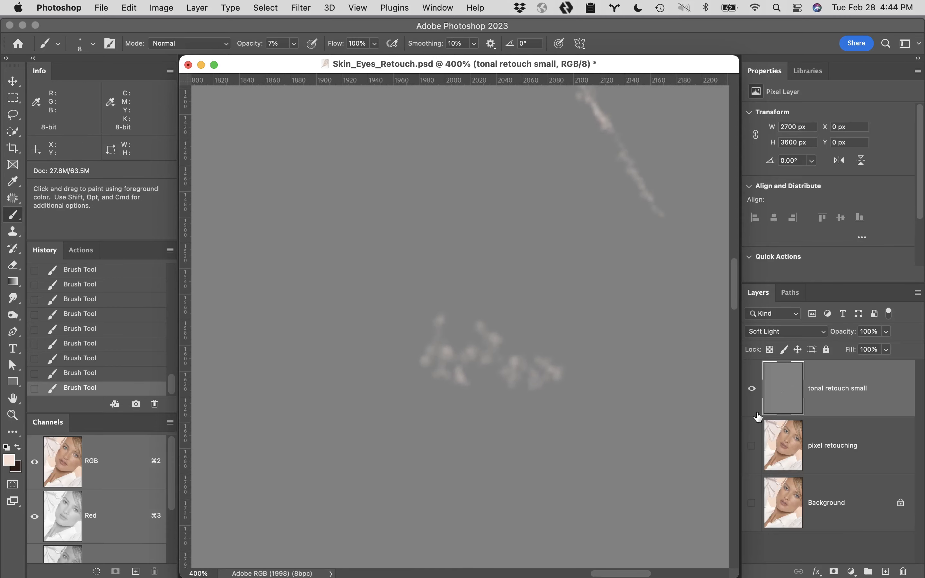
pyautogui.keyDown('alt'); pyautogui.click(752, 389); pyautogui.keyUp('alt')
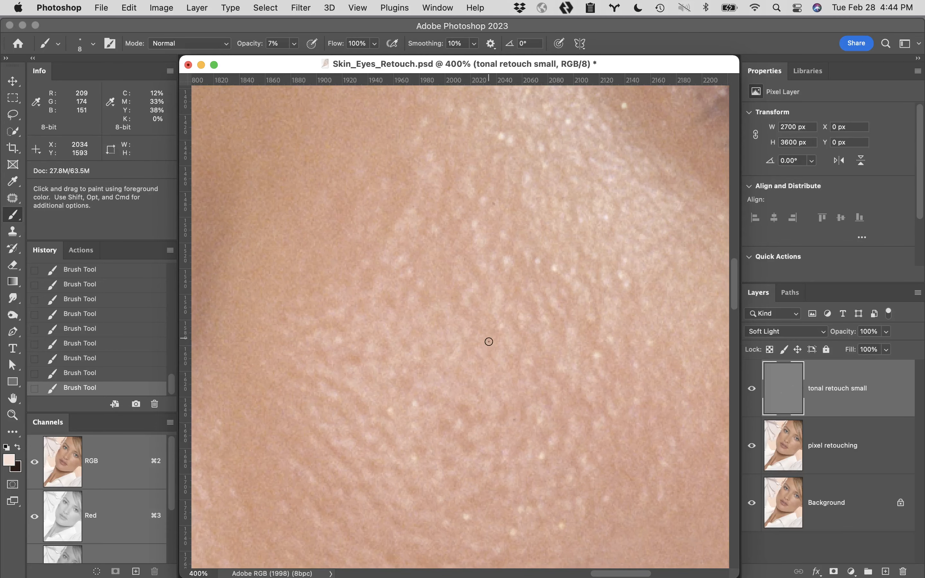
# - Darken the bright spots around the lightened cheek patch with dark skin-tone strokes on tonal retouch small
pyautogui.press('x')
pyautogui.moveTo(464, 323)
pyautogui.mouseDown()
pyautogui.moveTo(458, 318)
pyautogui.moveTo(465, 337)
pyautogui.mouseUp()
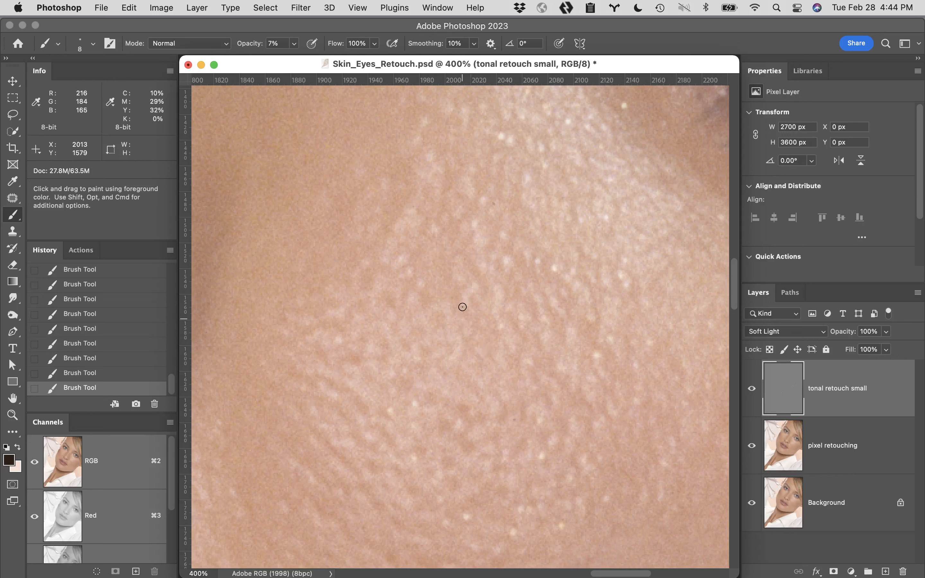
pyautogui.moveTo(464, 299)
pyautogui.mouseDown()
pyautogui.moveTo(474, 285)
pyautogui.moveTo(497, 289)
pyautogui.mouseUp()
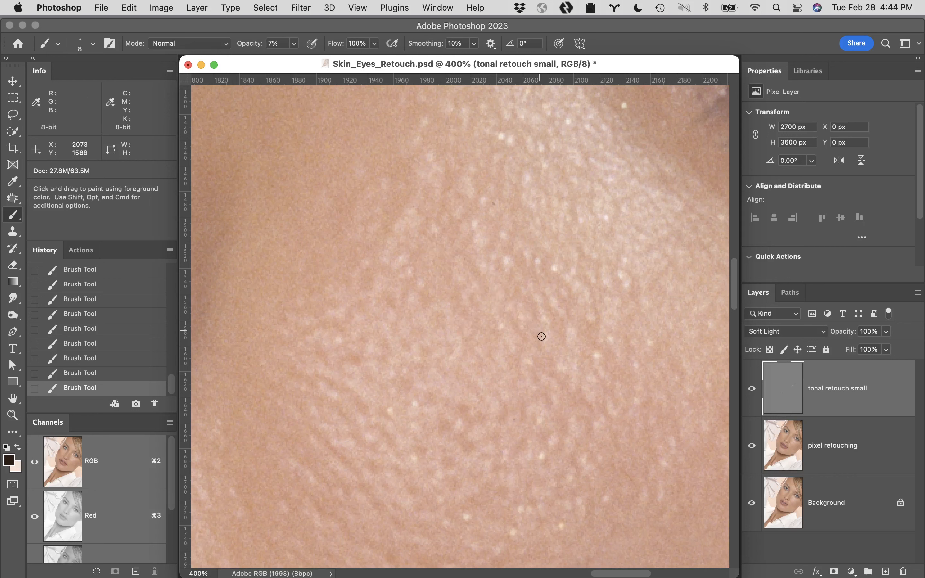
pyautogui.moveTo(547, 329); pyautogui.dragTo(495, 351)
pyautogui.press('x')
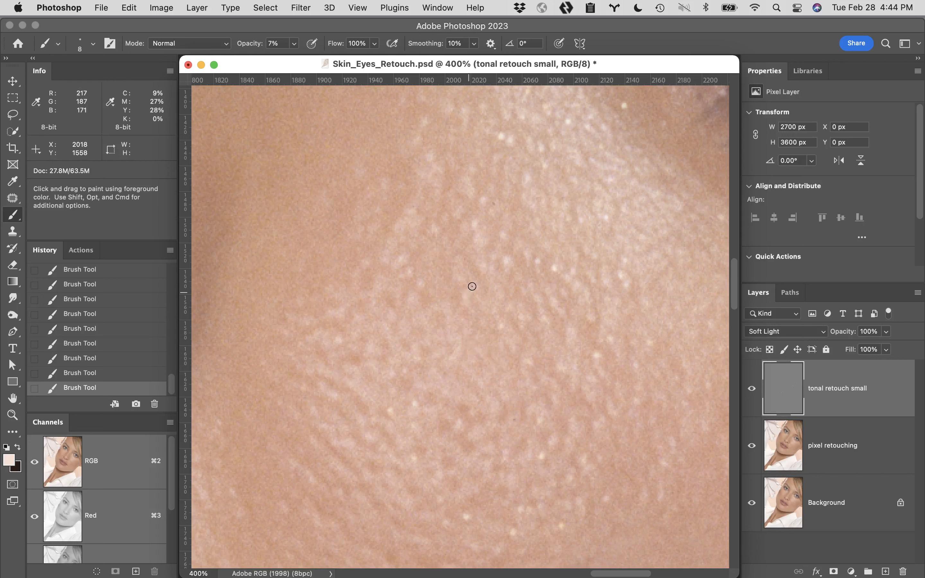
pyautogui.press('x')
pyautogui.moveTo(466, 303); pyautogui.dragTo(469, 290)
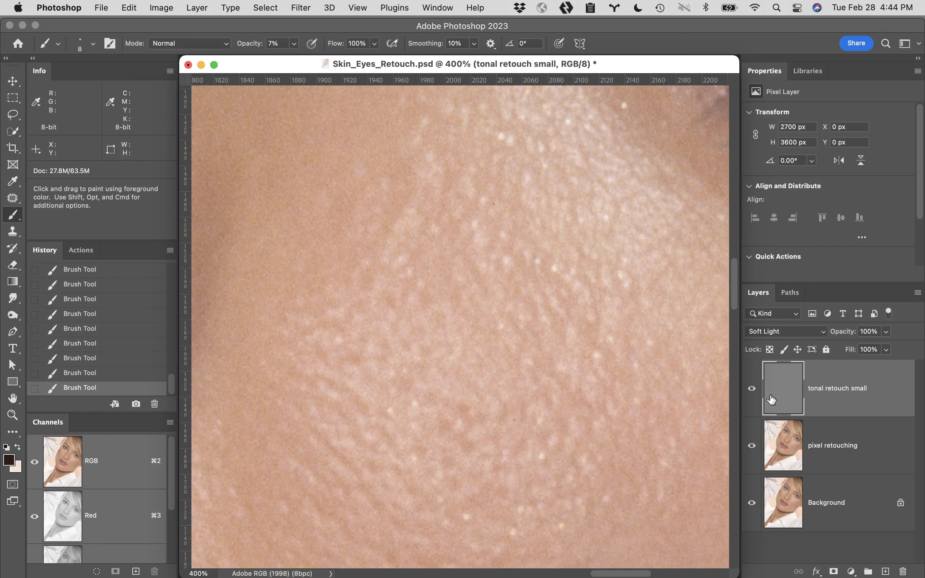
# - Compare the cheek before and after by toggling the visibility of tonal retouch small
pyautogui.click(753, 393)
pyautogui.click(754, 395)
pyautogui.click(756, 398)
pyautogui.click(756, 408)
# - Try to darken the bright speck beneath the inner eye corner with dark brush dabs on tonal retouch small at 700% zoom
pyautogui.press('space')
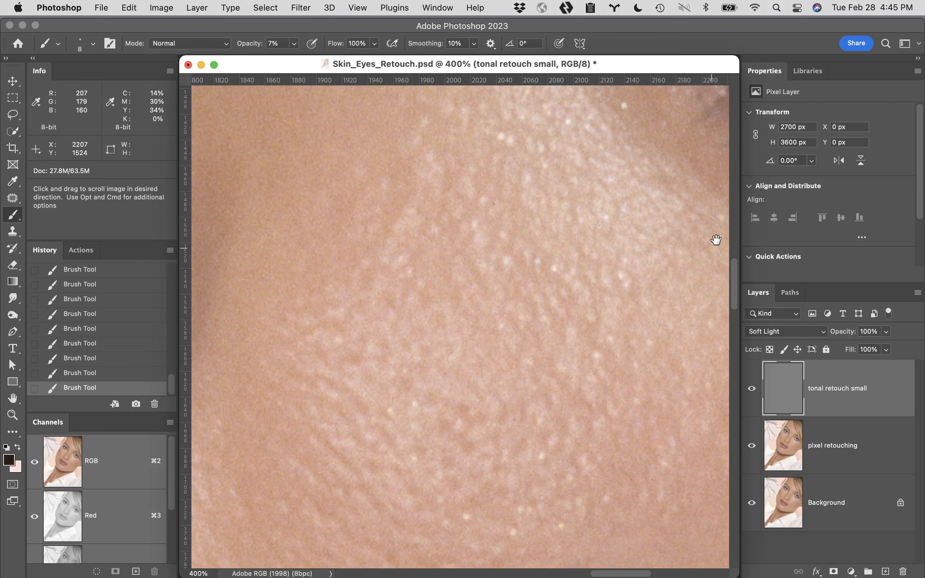
pyautogui.moveTo(687, 151); pyautogui.dragTo(526, 438)
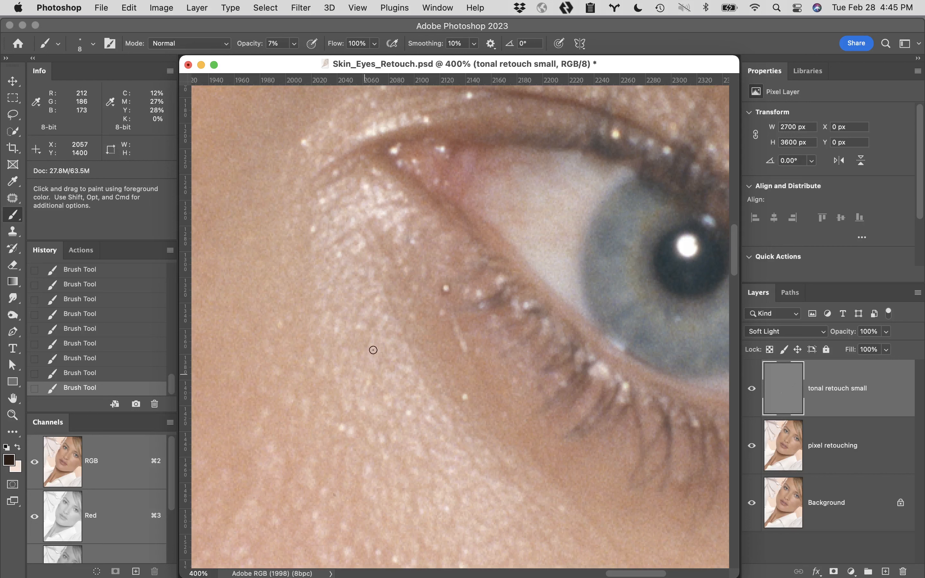
pyautogui.click(453, 296)
pyautogui.click(465, 328)
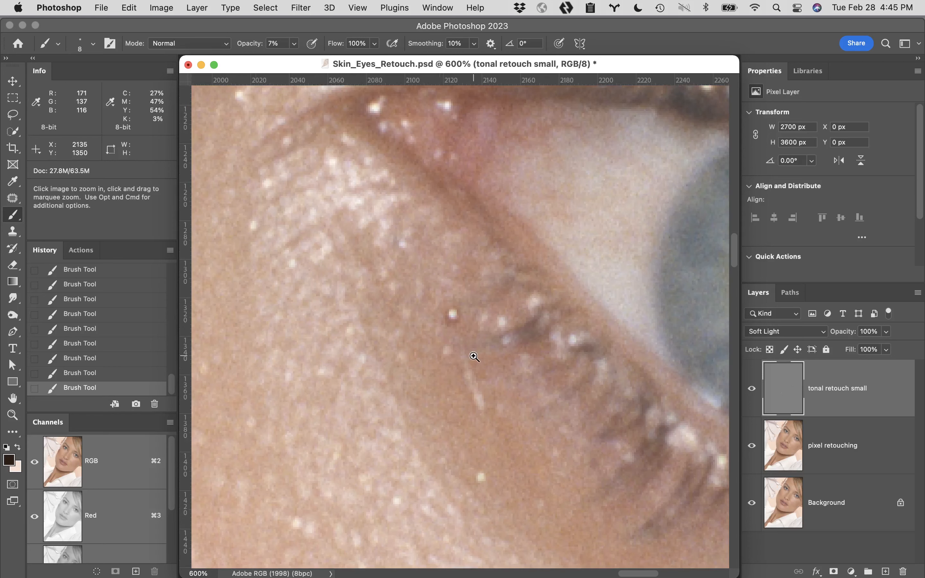
pyautogui.click(465, 331)
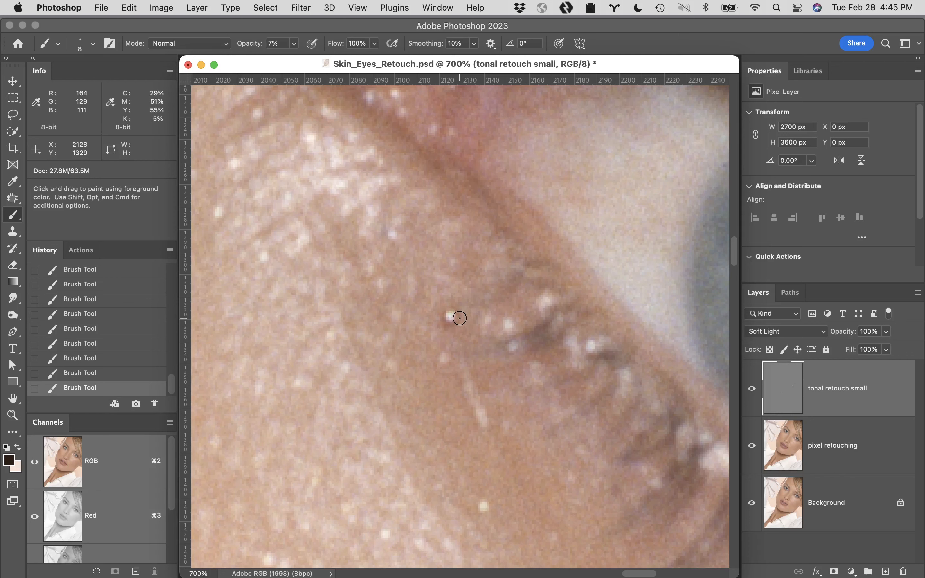
# - Isolate tonal retouch small, lasso the dark dot, fill it with 50% Gray, deselect, and show all layers again
pyautogui.rightClick(751, 390)
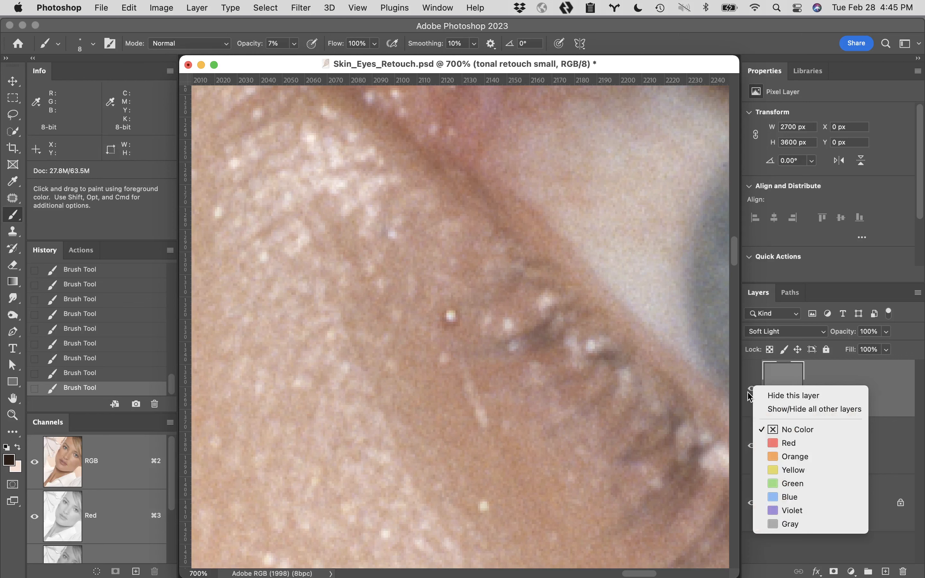
pyautogui.click(754, 384)
pyautogui.keyDown('alt'); pyautogui.click(753, 390); pyautogui.keyUp('alt')
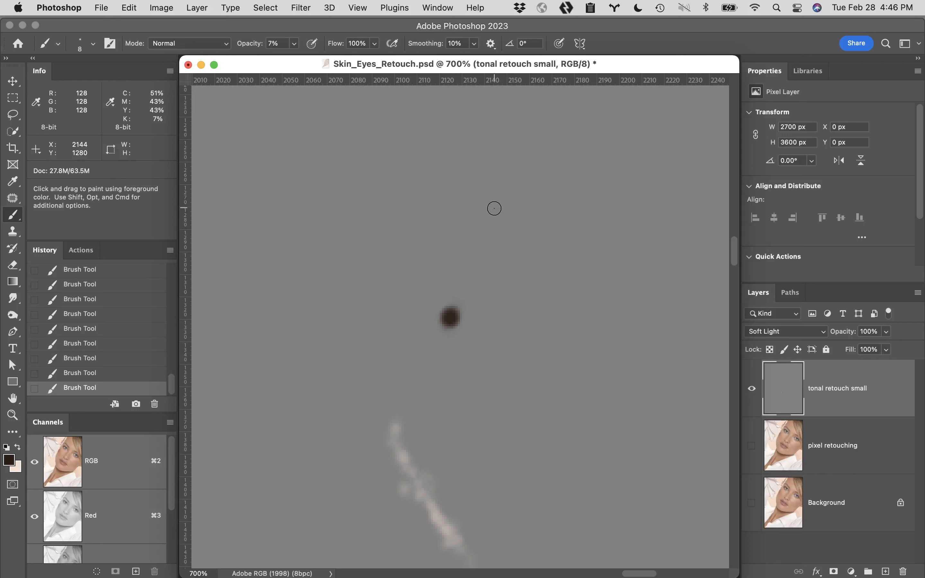
pyautogui.press('l')
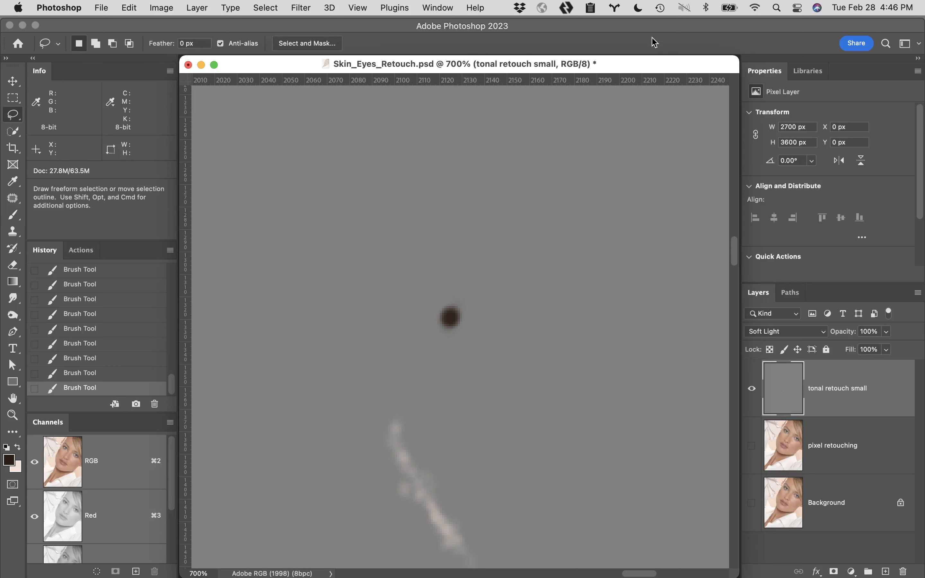
pyautogui.moveTo(471, 287)
pyautogui.mouseDown()
pyautogui.moveTo(429, 350)
pyautogui.moveTo(474, 302)
pyautogui.mouseUp()
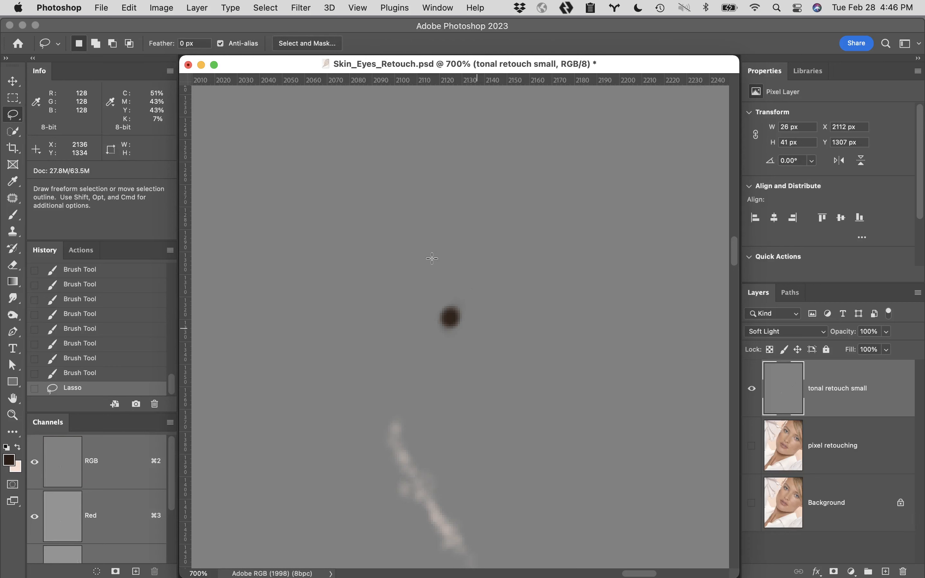
pyautogui.click(130, 8)
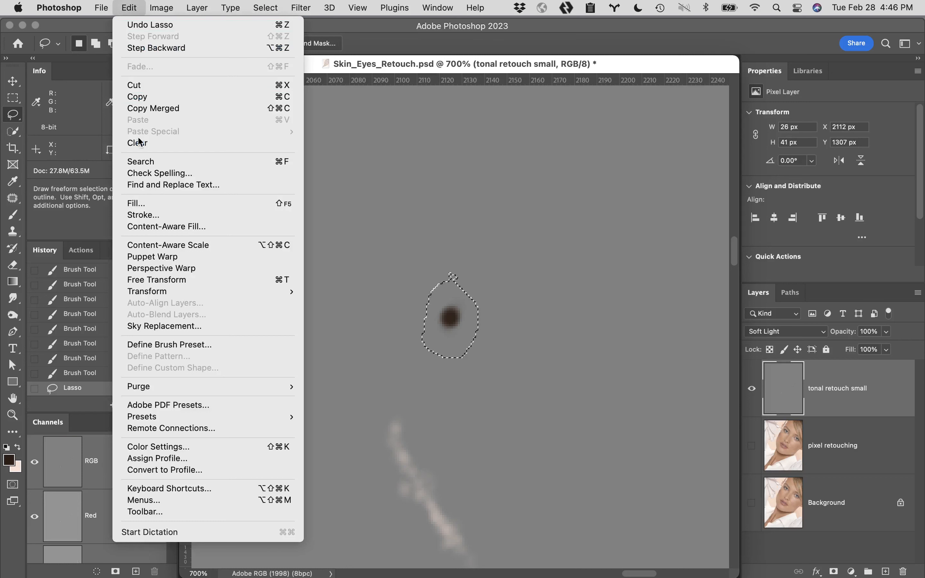
pyautogui.click(164, 204)
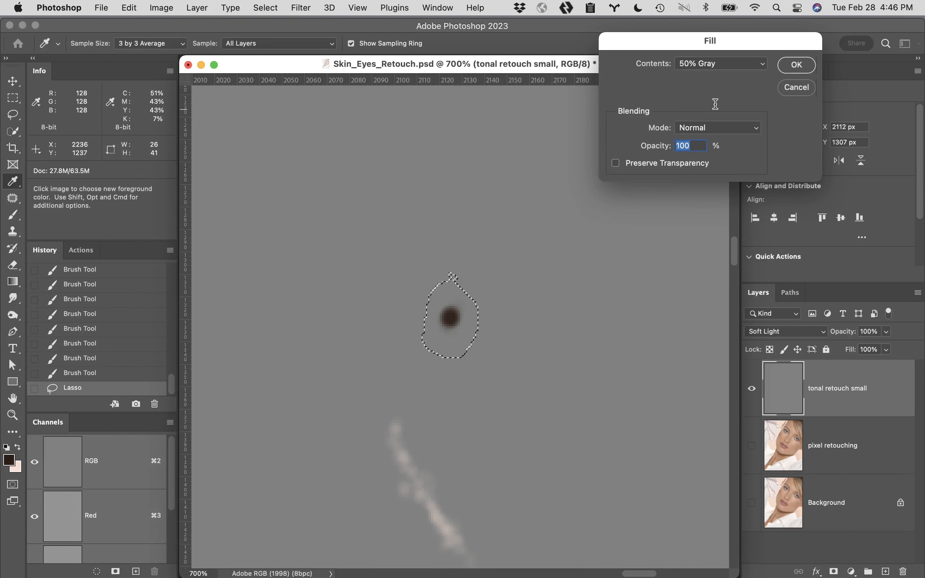
pyautogui.click(795, 71)
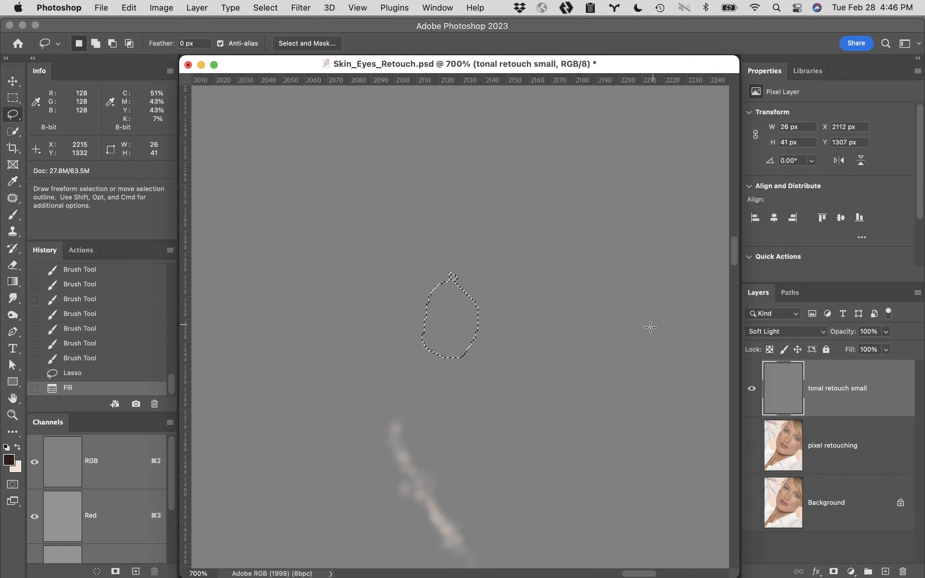
pyautogui.press('super+d')
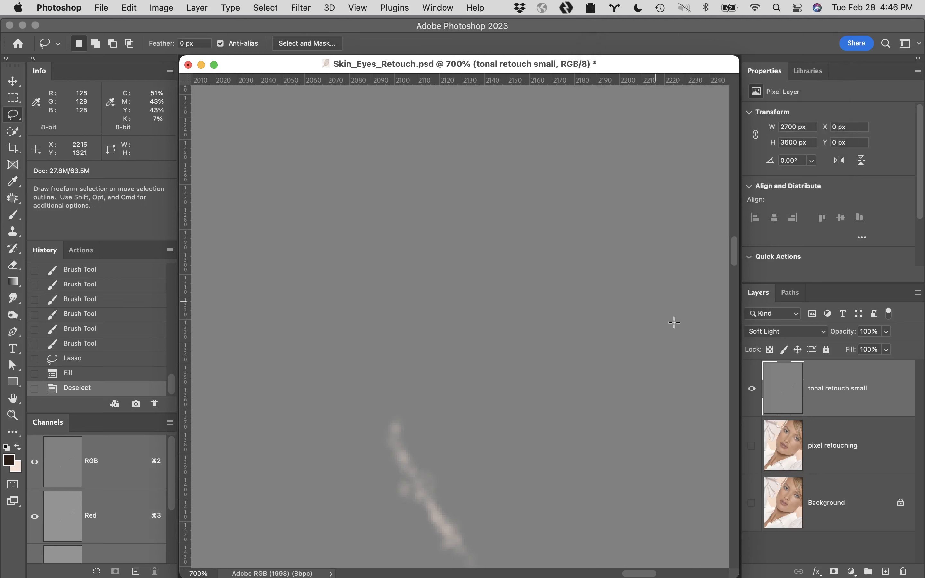
pyautogui.keyDown('alt'); pyautogui.click(752, 390); pyautogui.keyUp('alt')
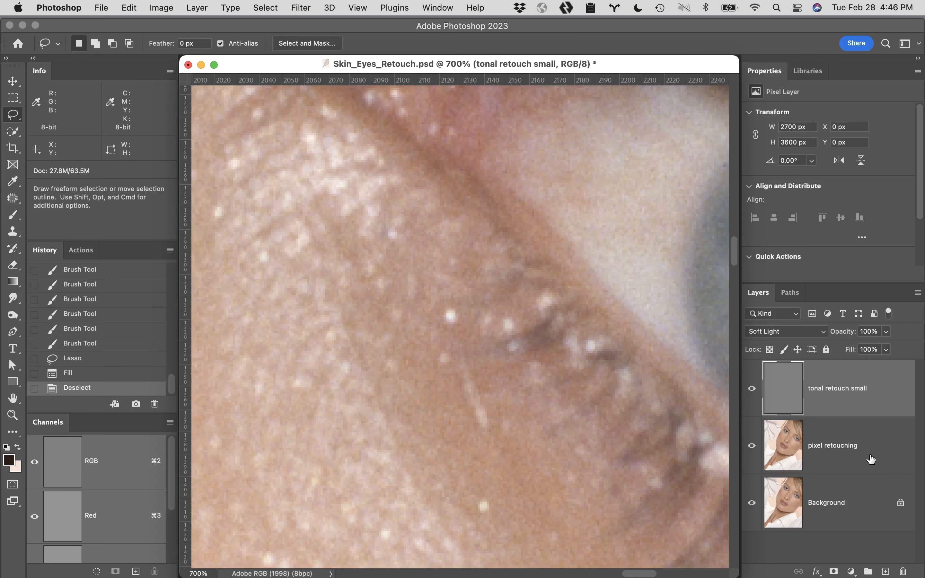
# - Select the pixel retouching layer and set up the Healing Brush at 6 px for the bright speck
pyautogui.click(891, 447)
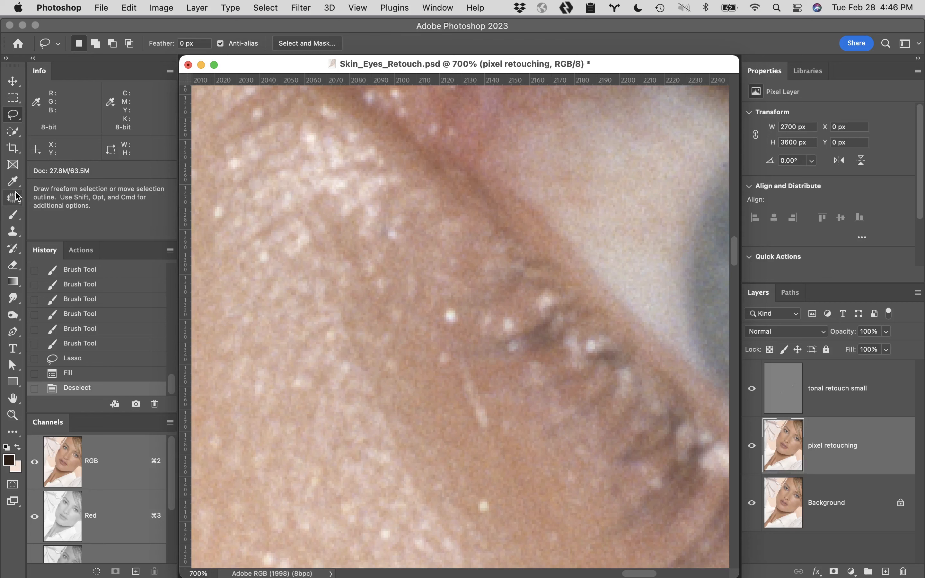
pyautogui.moveTo(13, 200); pyautogui.dragTo(47, 208)
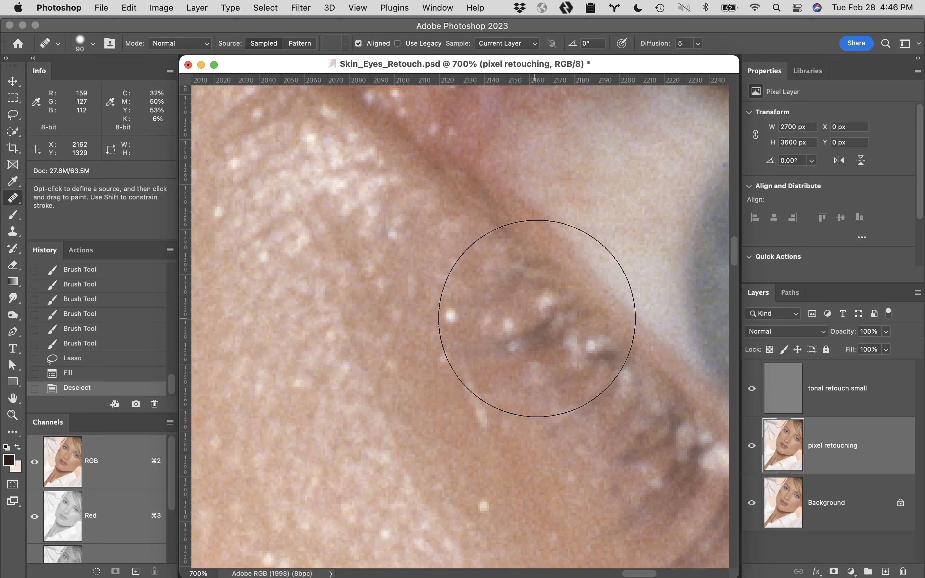
pyautogui.press('[')
pyautogui.press('[')
pyautogui.press('[')
pyautogui.press('[')
pyautogui.press('[')
pyautogui.press('[')
pyautogui.press('[')
pyautogui.press('[')
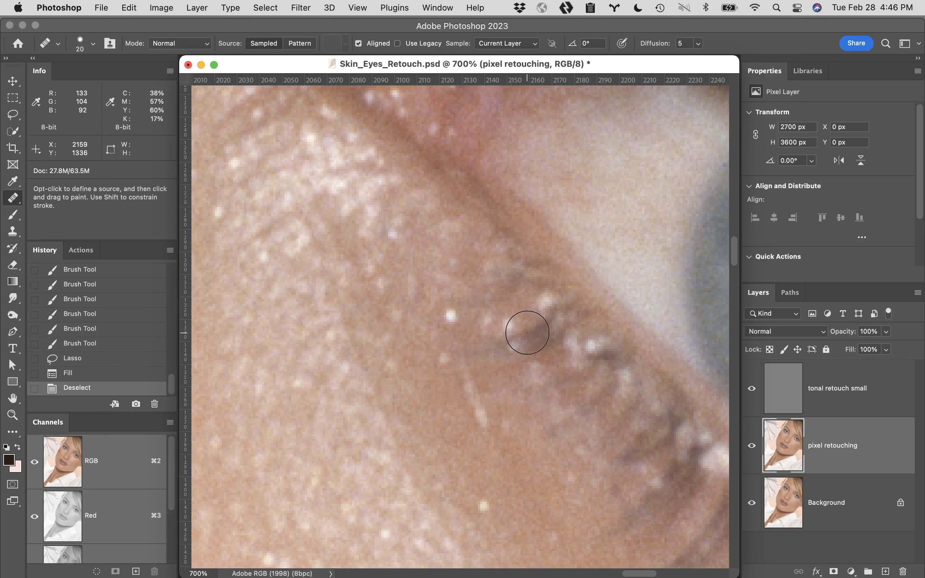
pyautogui.press('[')
pyautogui.press('[')
pyautogui.press('[')
pyautogui.press('[')
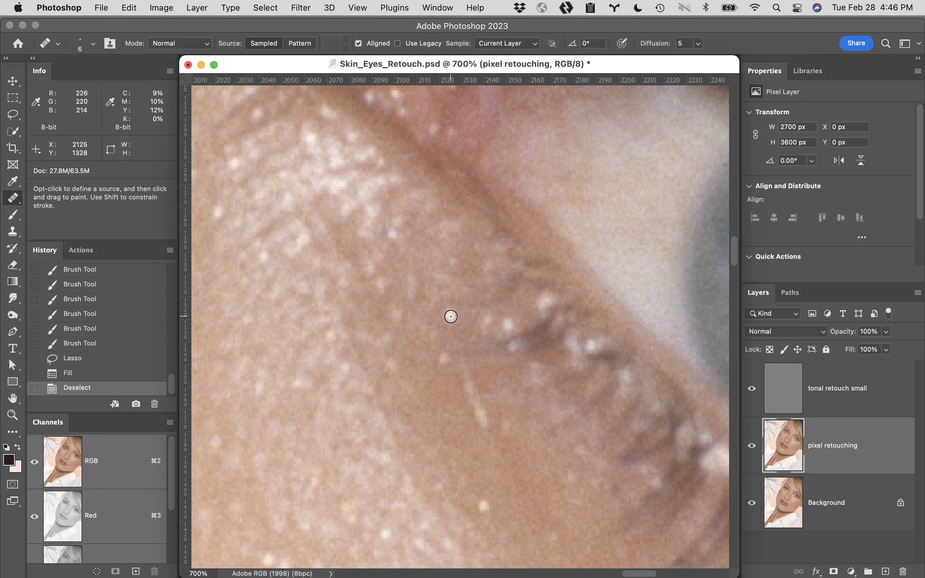
# - Change the Healing Brush blending mode to Darken and on to Screen
pyautogui.click(186, 45)
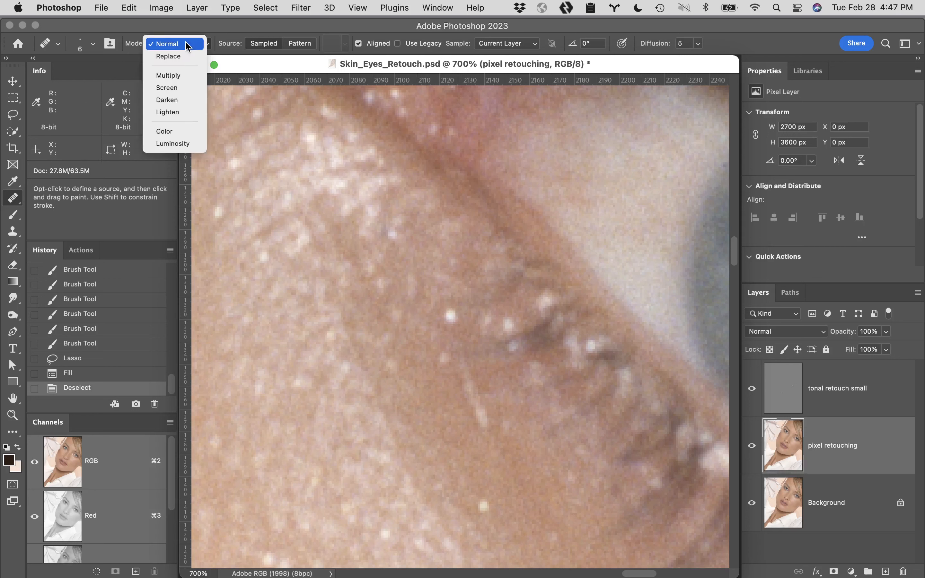
pyautogui.click(182, 100)
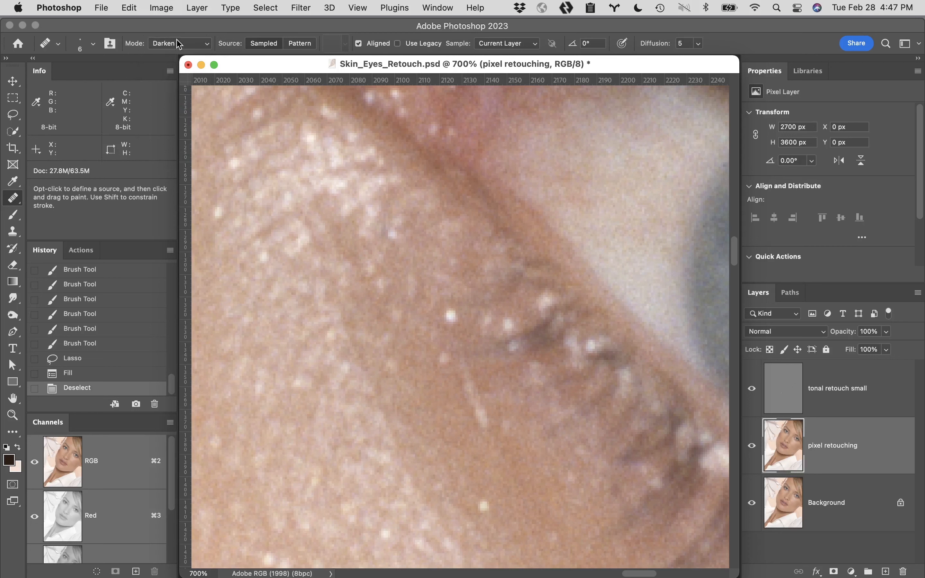
pyautogui.click(192, 45)
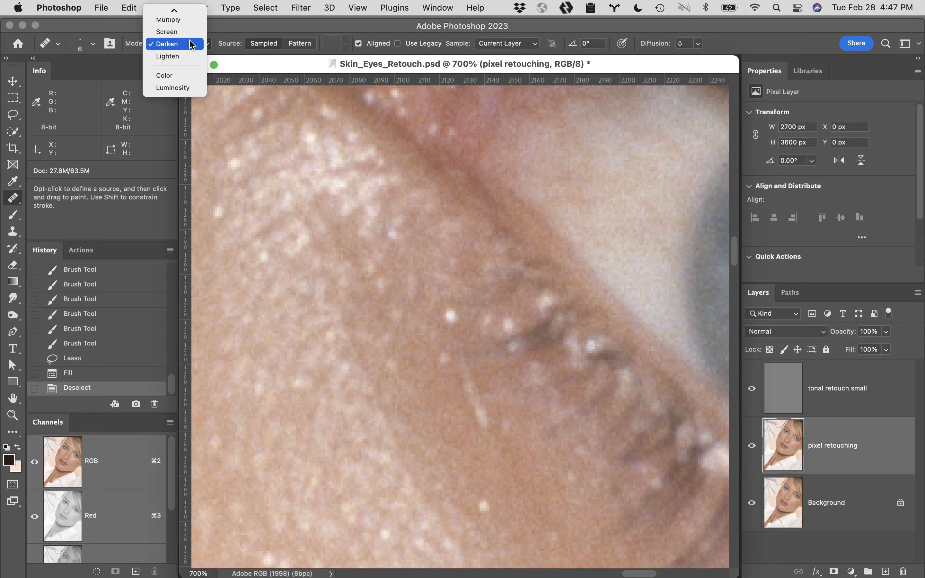
pyautogui.click(190, 33)
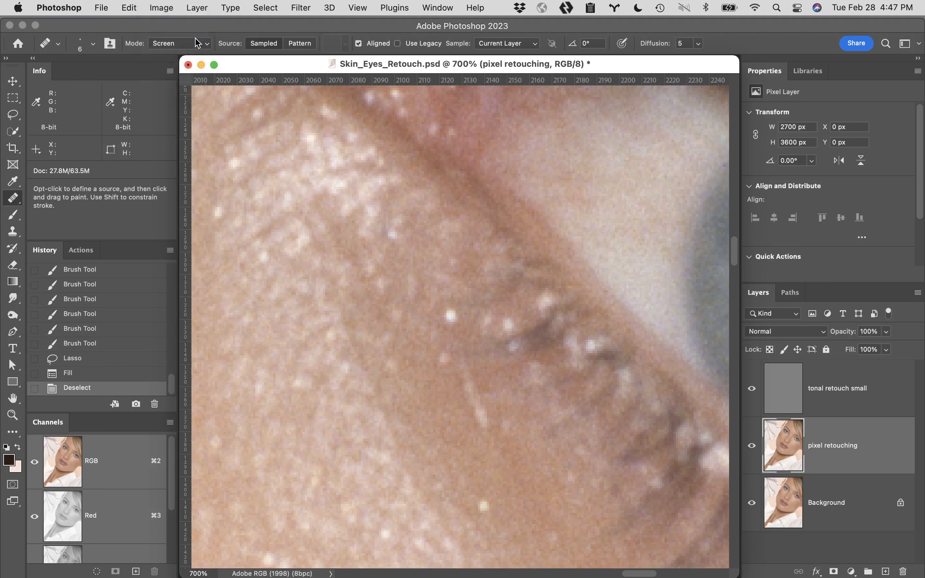
# - Set the Clone Stamp's blending mode to Normal and return to the Healing Brush
pyautogui.press('s')
pyautogui.click(195, 45)
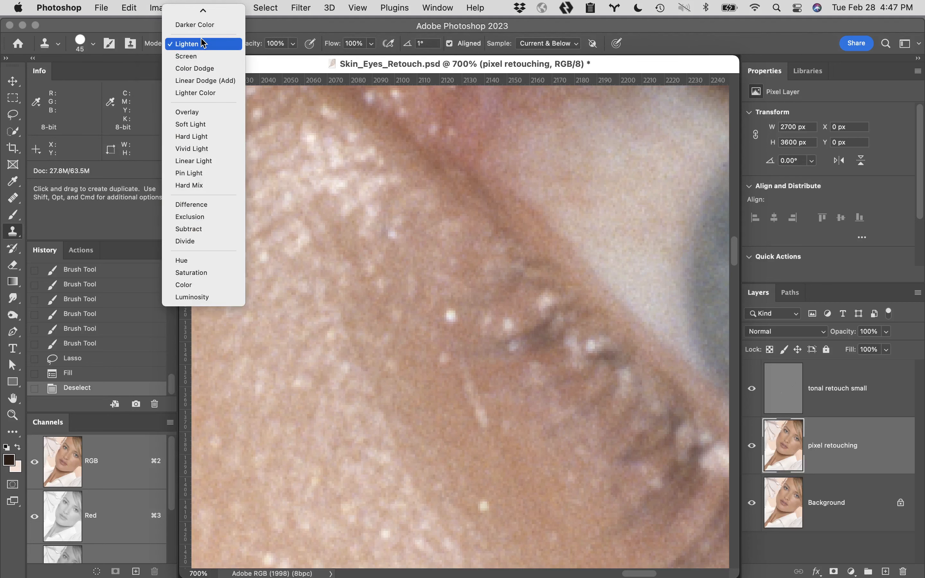
pyautogui.click(193, 25)
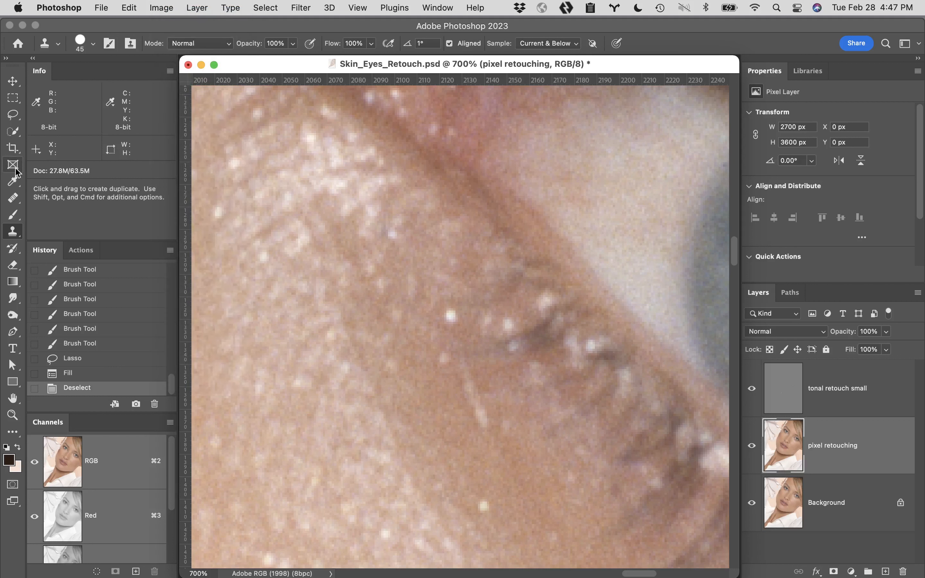
pyautogui.click(16, 182)
pyautogui.click(14, 132)
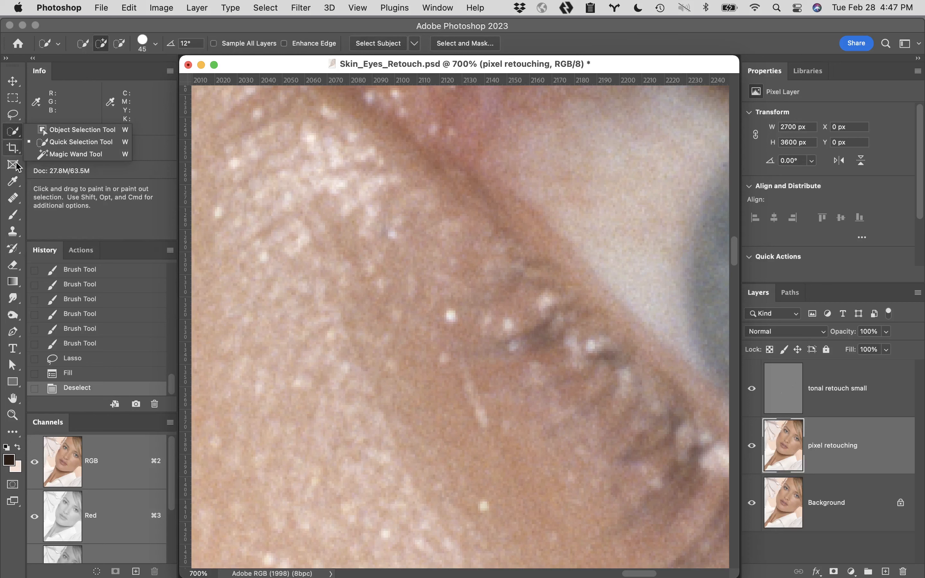
pyautogui.click(13, 198)
pyautogui.click(99, 209)
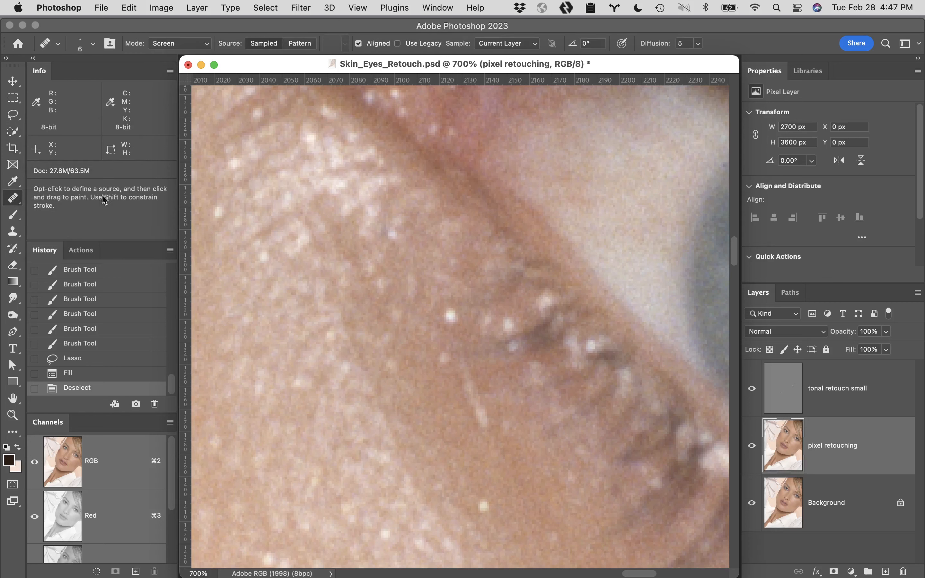
# - Set the Healing Brush mode to Darken, sample nearby clean skin, and heal the bright speck beside the lower lashes
pyautogui.click(187, 44)
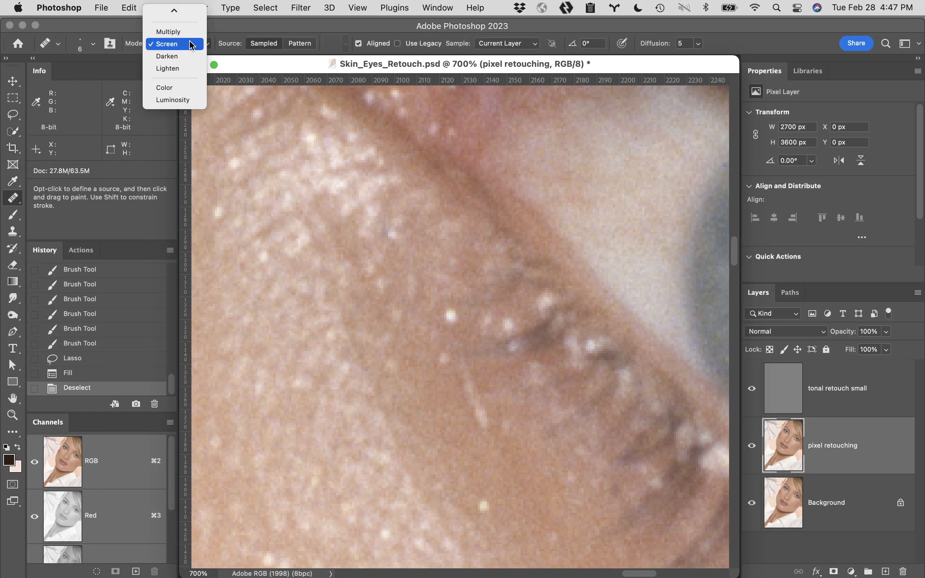
pyautogui.click(189, 60)
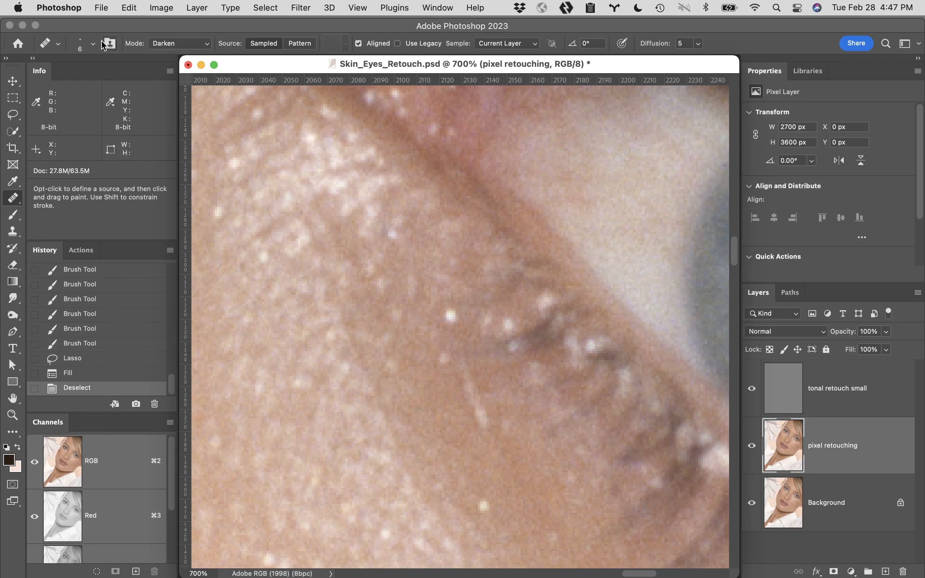
pyautogui.click(93, 44)
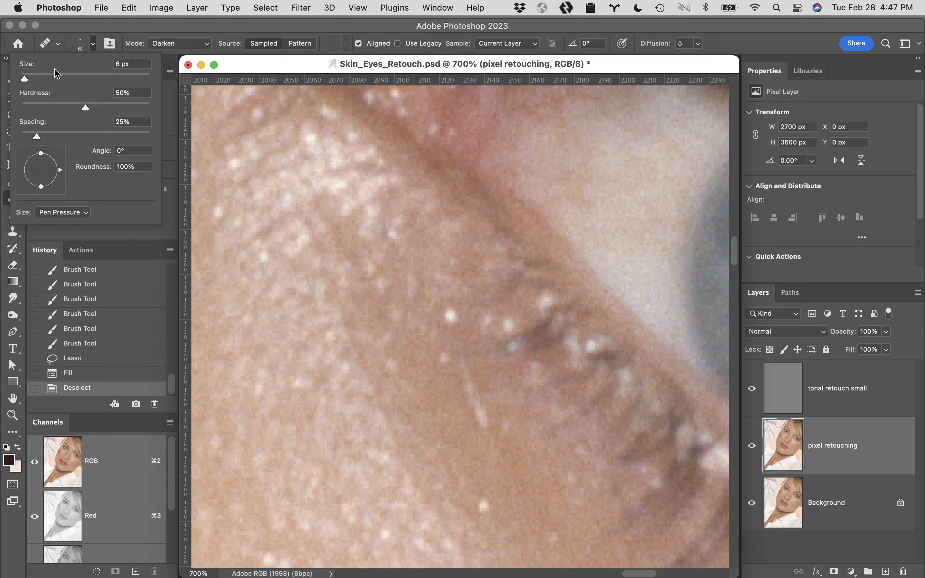
pyautogui.click(285, 23)
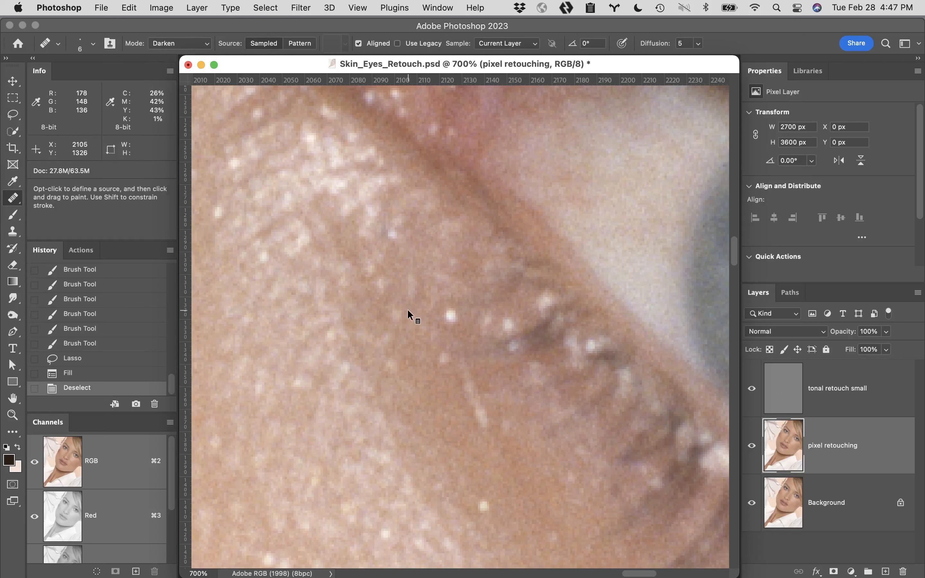
pyautogui.keyDown('alt'); pyautogui.click(429, 338); pyautogui.keyUp('alt')
pyautogui.moveTo(450, 315); pyautogui.dragTo(447, 317)
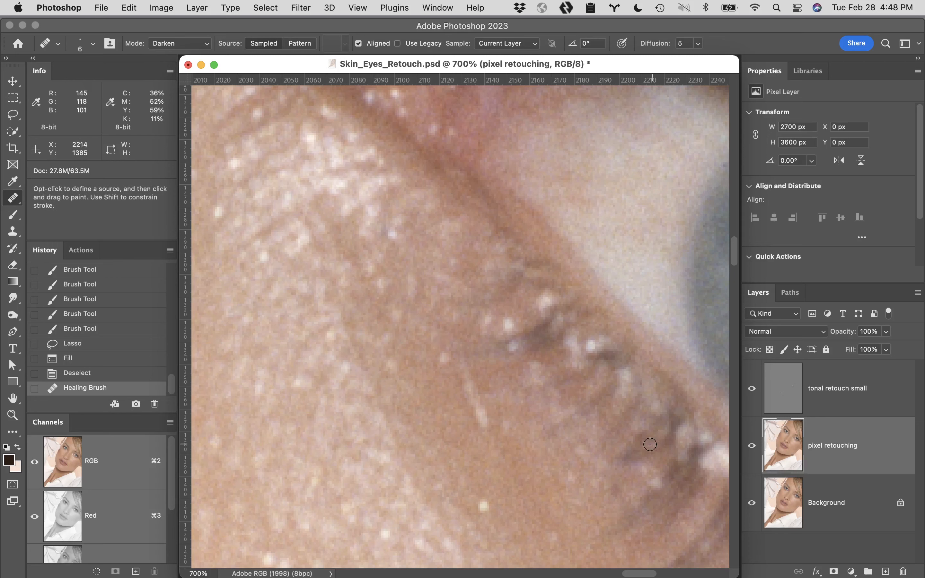
# - Heal the bright specks on the skin below the lower lashes and near the inner eye corner, plus one in the tear duct
pyautogui.keyDown('alt'); pyautogui.keyDown('super'); pyautogui.click(580, 472); pyautogui.keyUp('super'); pyautogui.keyUp('alt')
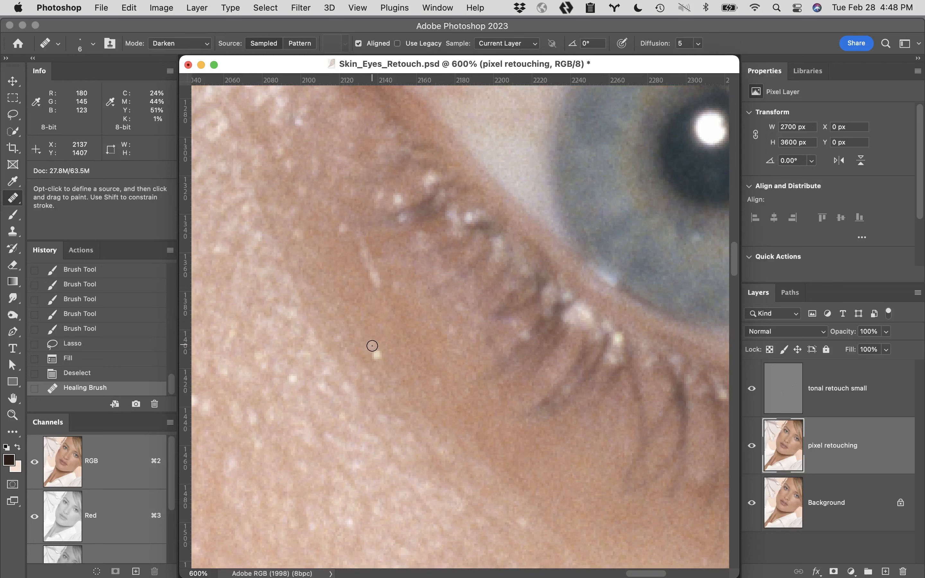
pyautogui.click(376, 355)
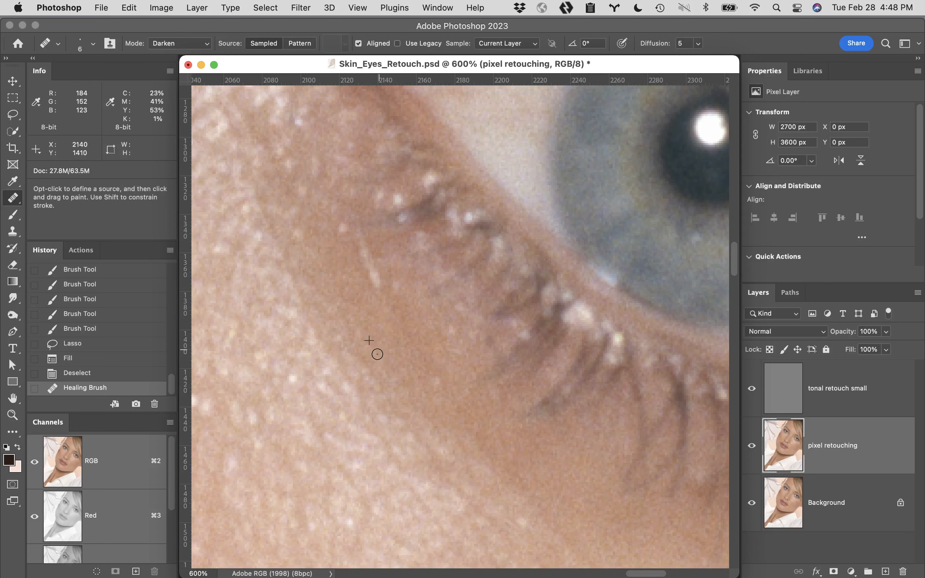
pyautogui.moveTo(362, 272); pyautogui.dragTo(493, 392)
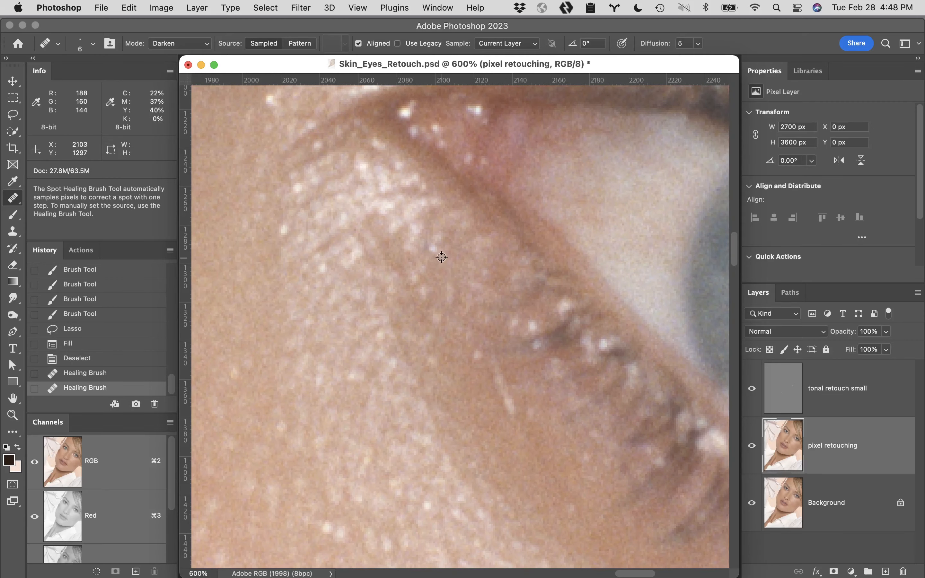
pyautogui.click(435, 250)
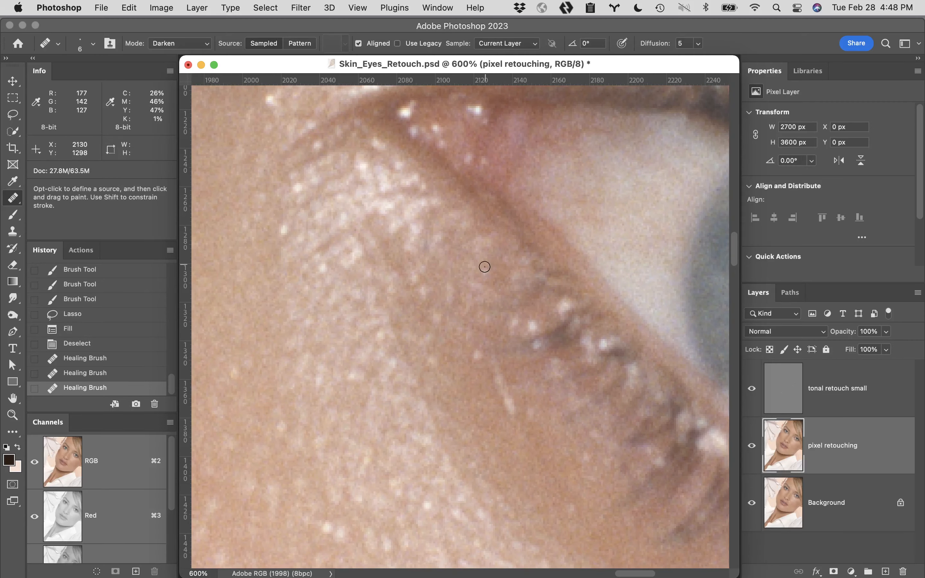
pyautogui.moveTo(484, 266); pyautogui.dragTo(417, 425)
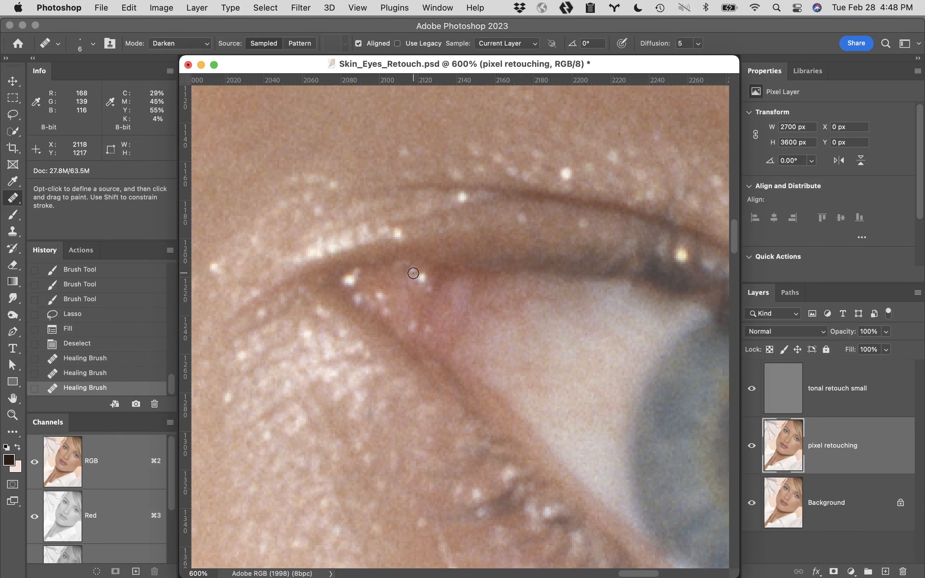
pyautogui.keyDown('alt'); pyautogui.click(414, 303); pyautogui.keyUp('alt')
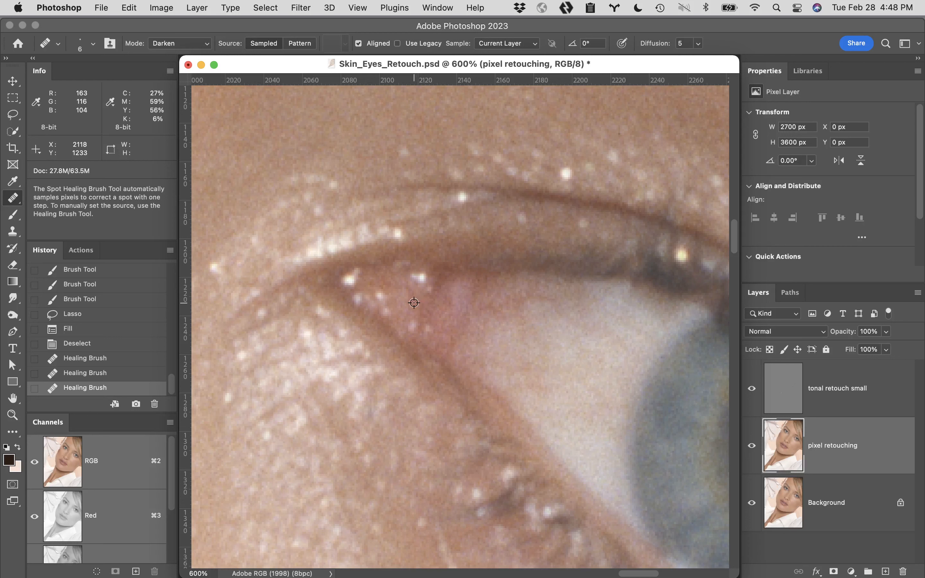
pyautogui.moveTo(421, 277); pyautogui.dragTo(407, 277)
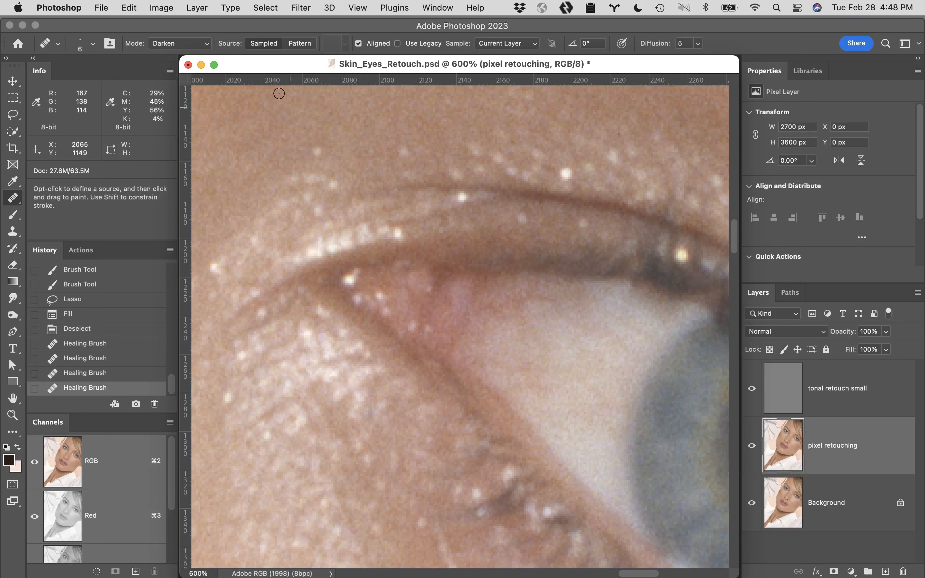
# - Set the Healing Brush mode to Normal, sample the pink tear duct area, and heal its remaining bright specks
pyautogui.click(193, 44)
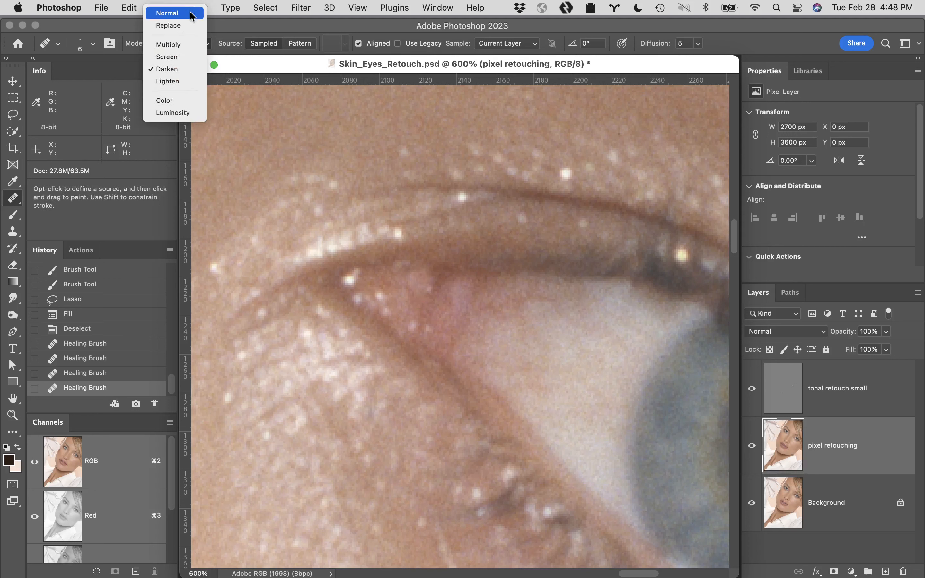
pyautogui.click(168, 10)
pyautogui.keyDown('alt'); pyautogui.click(413, 306); pyautogui.keyUp('alt')
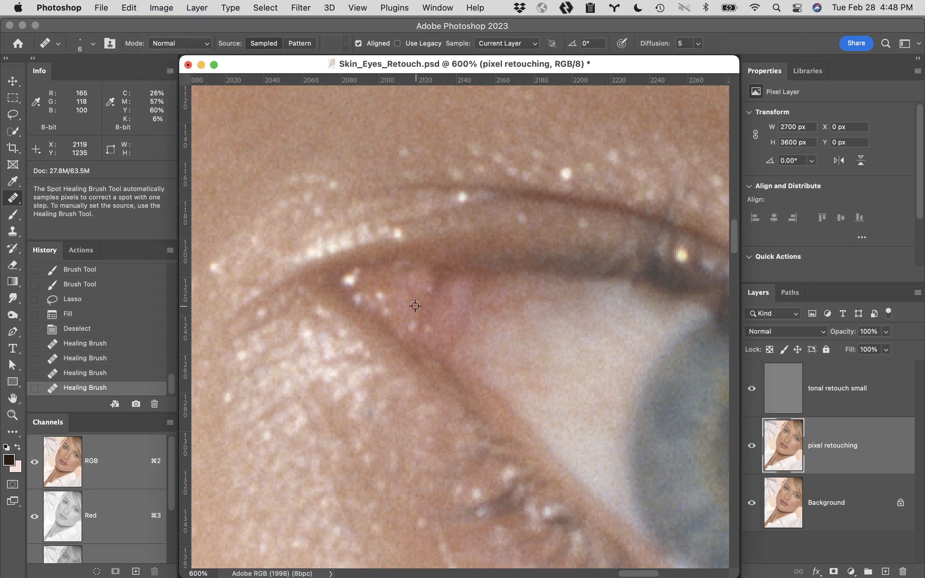
pyautogui.moveTo(410, 327); pyautogui.dragTo(413, 325)
pyautogui.moveTo(427, 329); pyautogui.dragTo(387, 309)
pyautogui.keyDown('alt'); pyautogui.click(400, 305); pyautogui.keyUp('alt')
pyautogui.moveTo(380, 295); pyautogui.dragTo(358, 300)
pyautogui.moveTo(357, 302)
pyautogui.mouseDown()
pyautogui.moveTo(358, 293)
pyautogui.moveTo(370, 296)
pyautogui.moveTo(347, 281)
pyautogui.mouseUp()
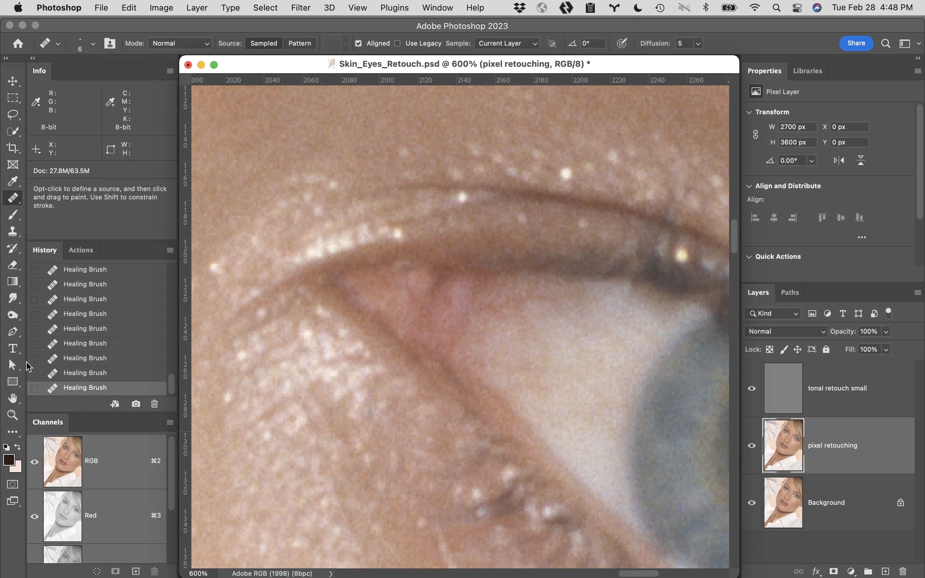
# - Compare the retouched eye with the original at 200% by hiding and showing the pixel retouching layer
pyautogui.doubleClick(13, 398)
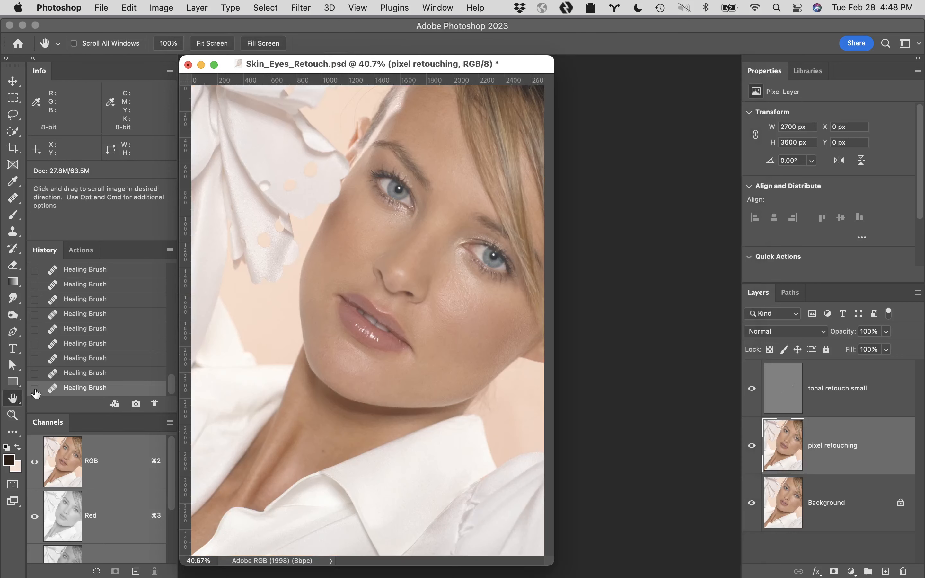
pyautogui.click(493, 267)
pyautogui.click(539, 297)
pyautogui.click(616, 375)
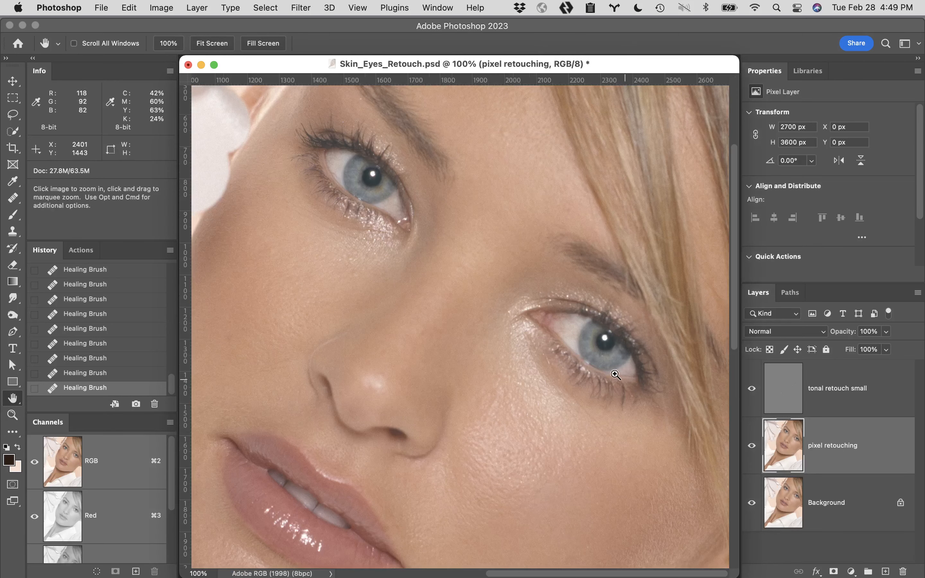
pyautogui.click(581, 356)
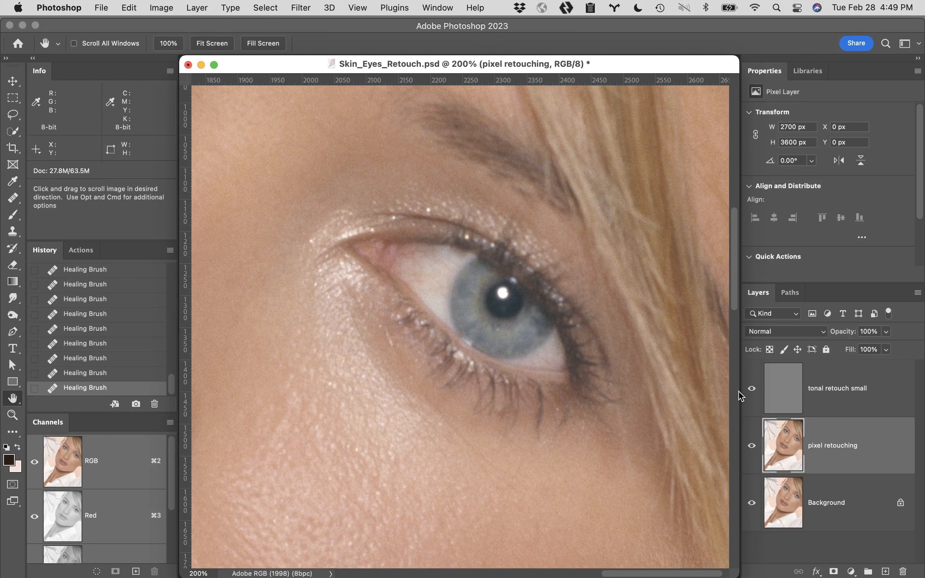
pyautogui.click(753, 447)
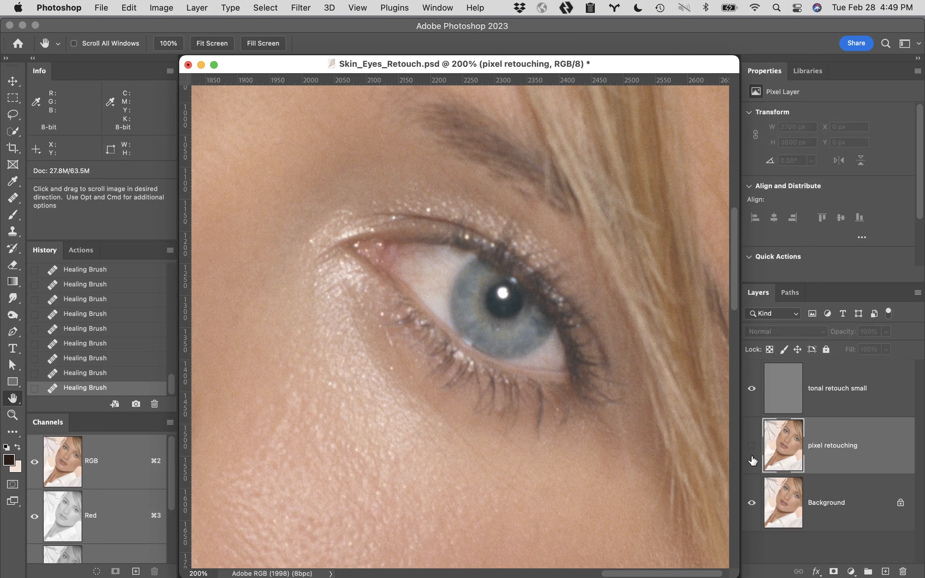
pyautogui.click(752, 446)
pyautogui.click(752, 446)
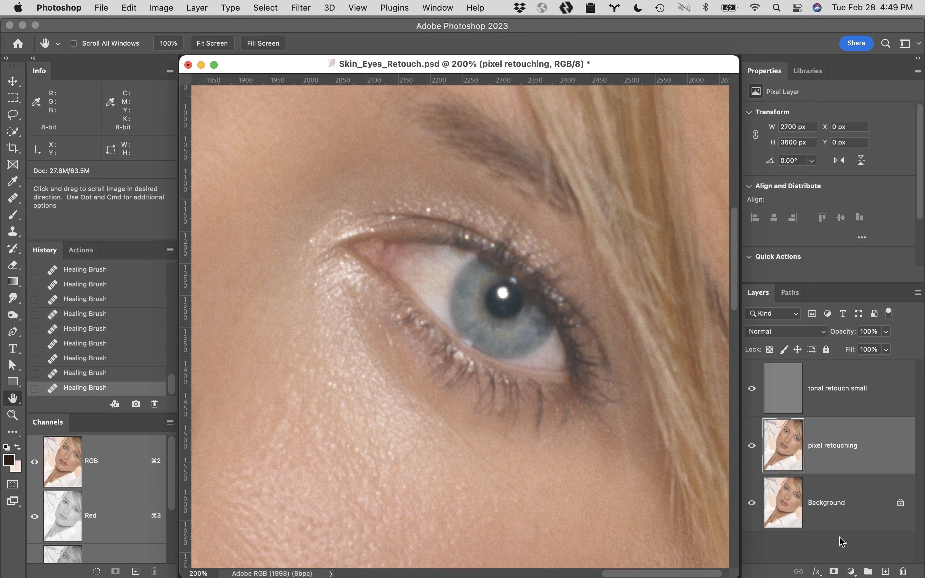
# - Add a layer mask to the pixel retouching layer and make the mask active for the Brush tool
pyautogui.click(835, 571)
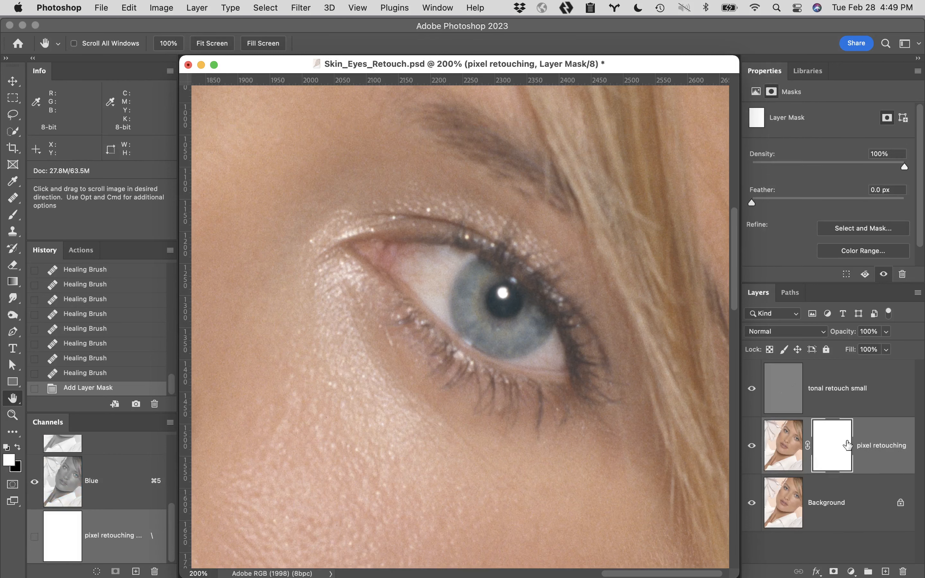
pyautogui.press('b')
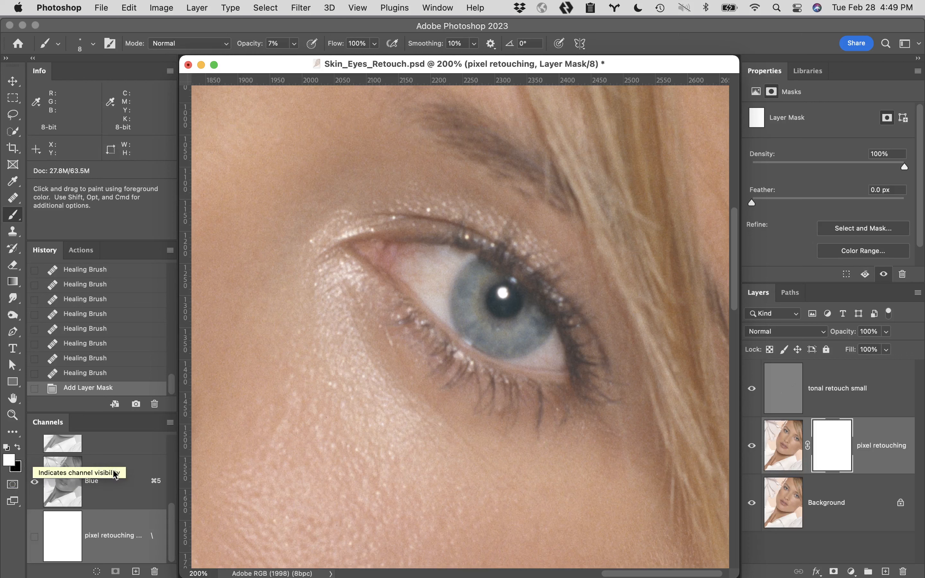
pyautogui.click(782, 449)
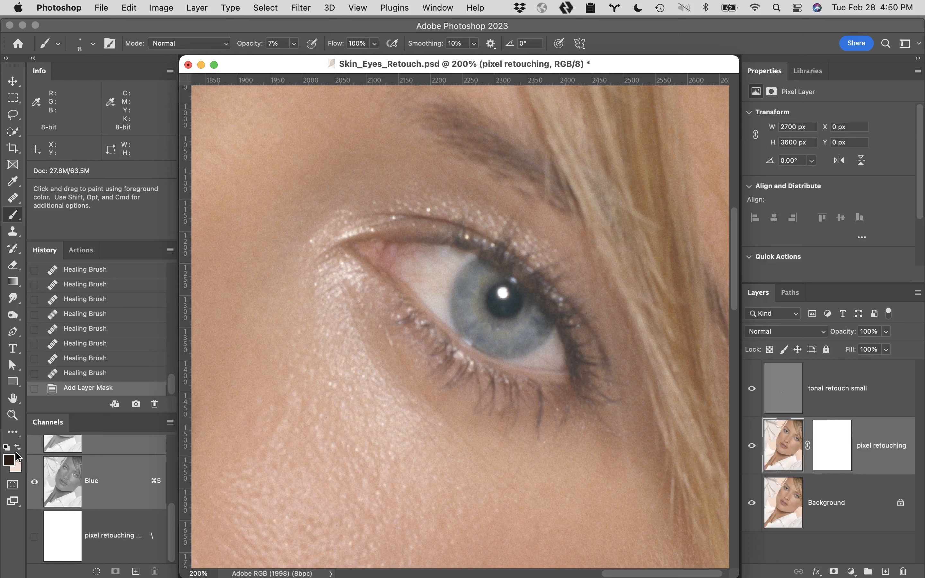
pyautogui.click(832, 445)
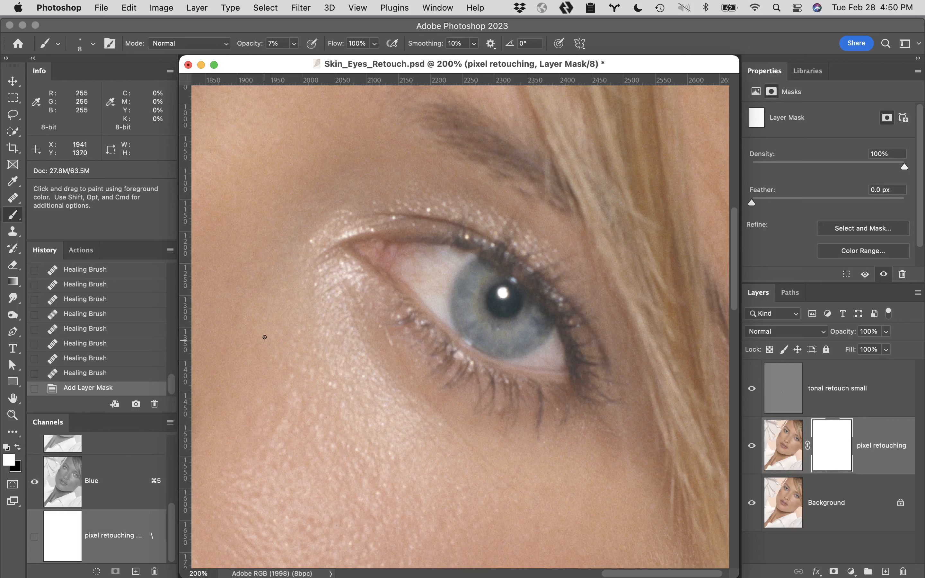
# - Paint black on the mask over the inner eye corner with a 25 px brush at 100% opacity
pyautogui.press('x')
pyautogui.press(']')
pyautogui.press(']')
pyautogui.press(']')
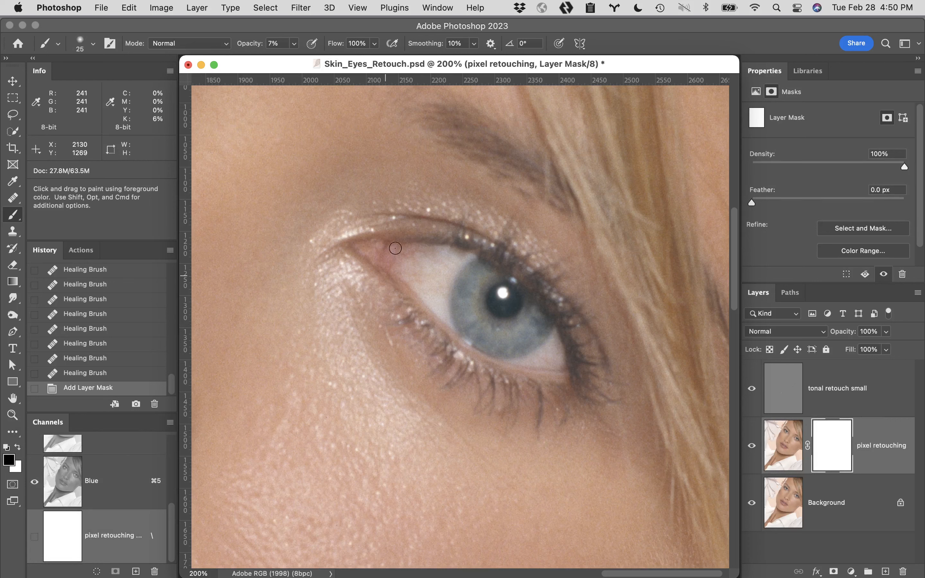
pyautogui.click(344, 239)
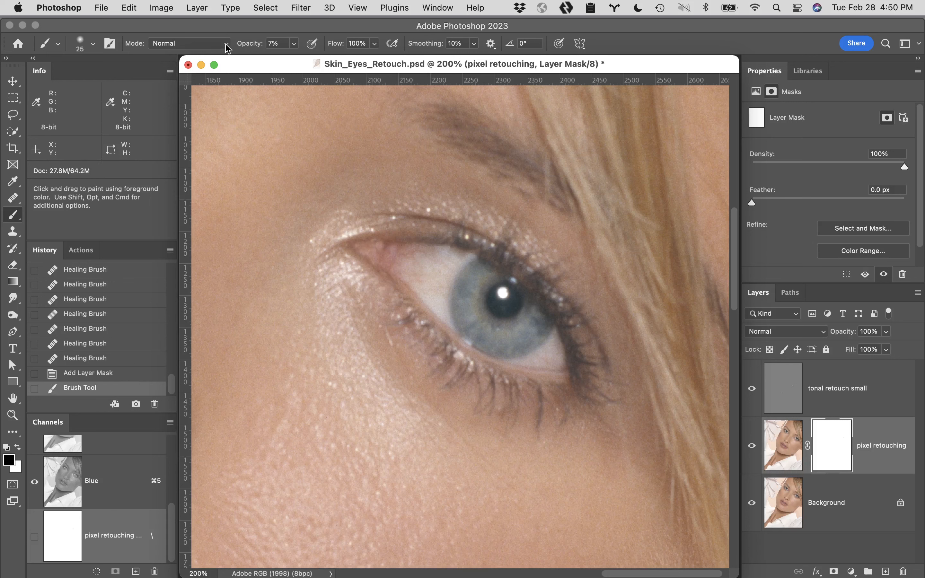
pyautogui.moveTo(313, 58); pyautogui.dragTo(348, 75)
pyautogui.moveTo(248, 45); pyautogui.dragTo(281, 45)
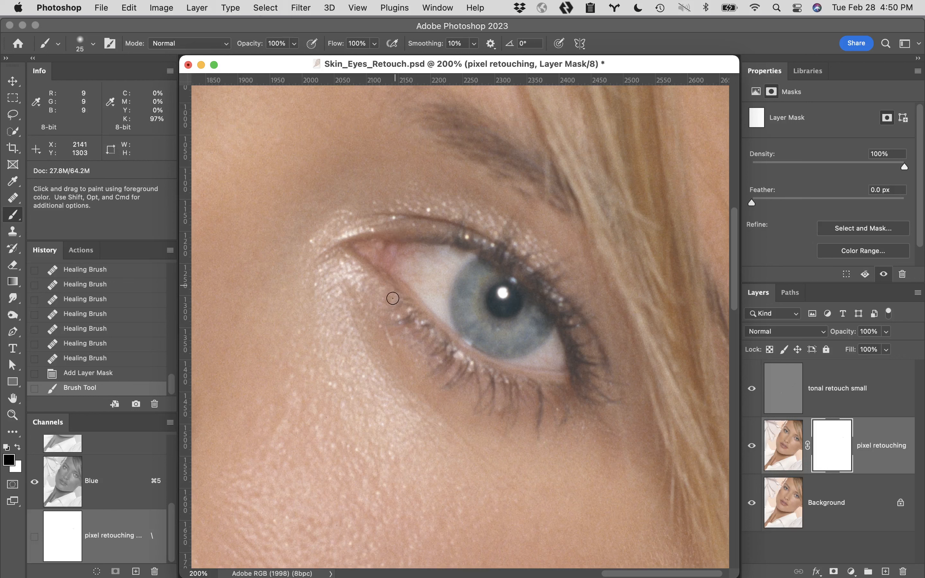
pyautogui.click(423, 237)
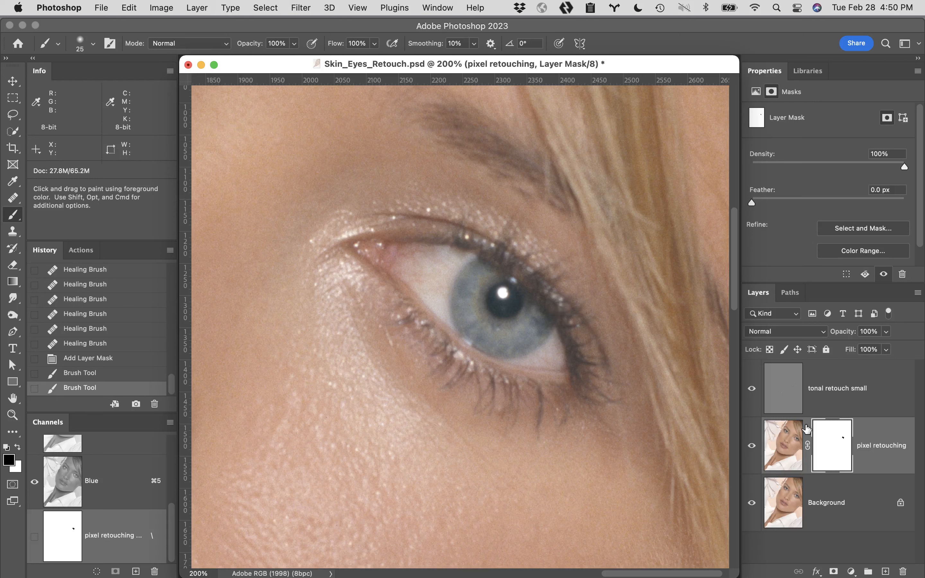
# - Make the pixel retouching layer's image active instead of its mask, and inspect the cheek and under-eye skin
pyautogui.click(783, 446)
pyautogui.press('space')
pyautogui.moveTo(494, 363); pyautogui.dragTo(584, 155)
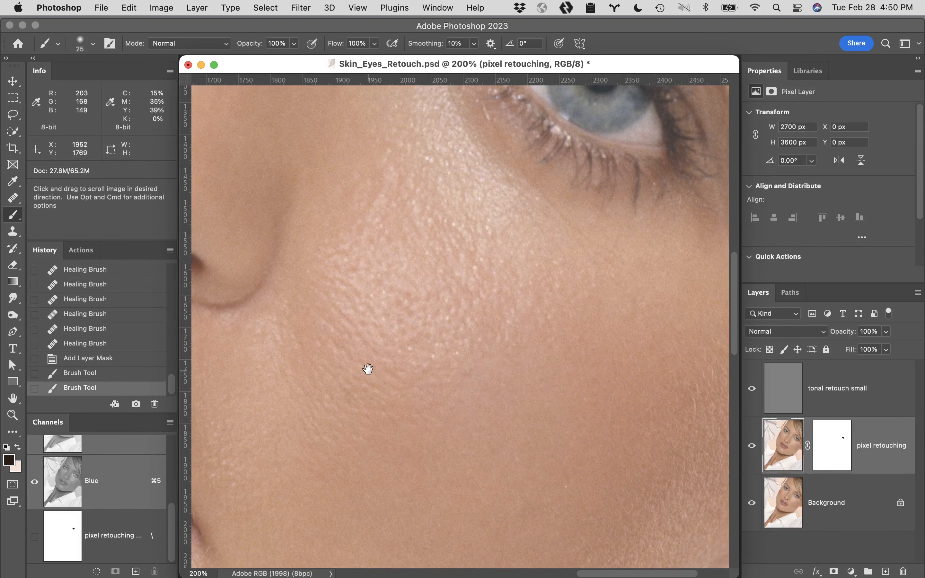
pyautogui.moveTo(419, 237); pyautogui.dragTo(392, 378)
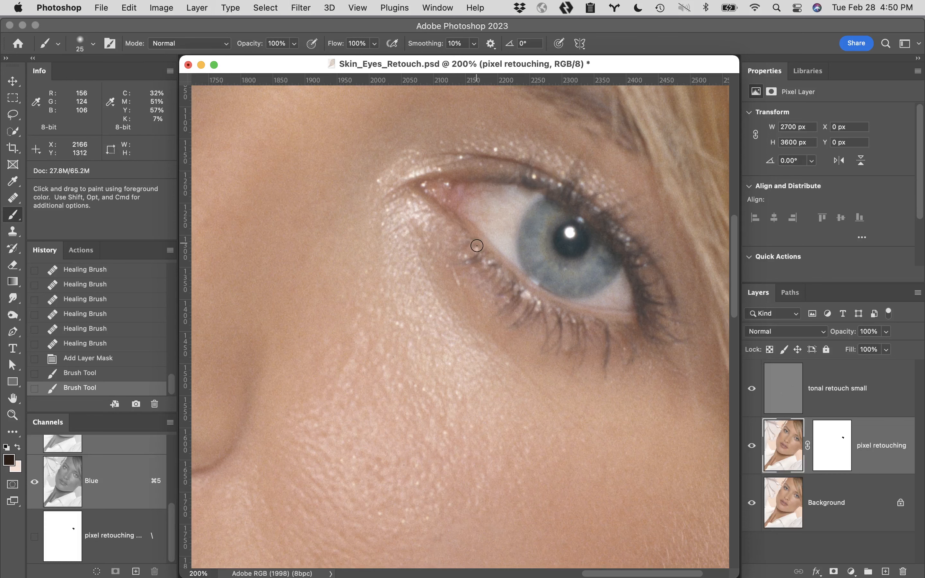
pyautogui.press('space')
pyautogui.moveTo(469, 213); pyautogui.dragTo(474, 163)
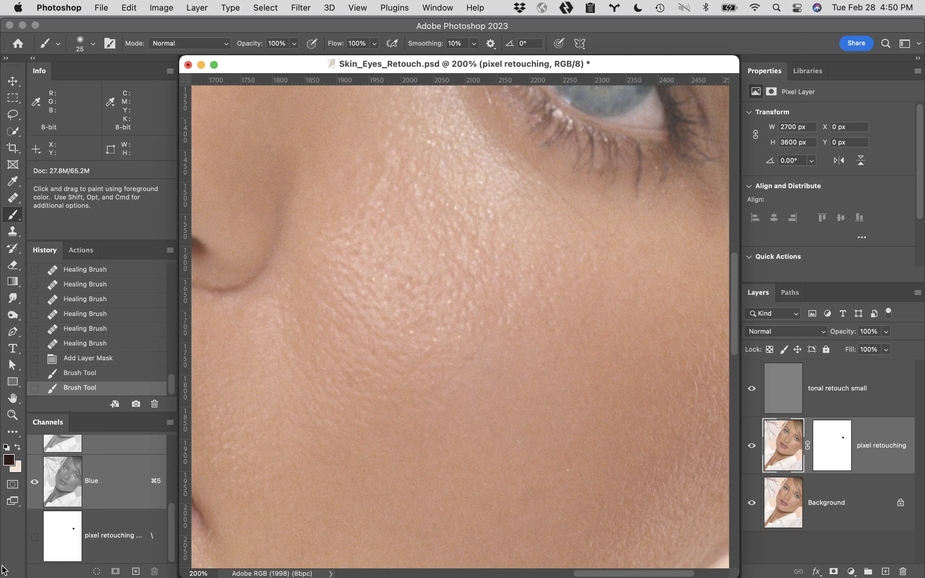
# - Switch to Finder and browse from the Lighting samples folder back up to the list of class folders
pyautogui.moveTo(17, 574)
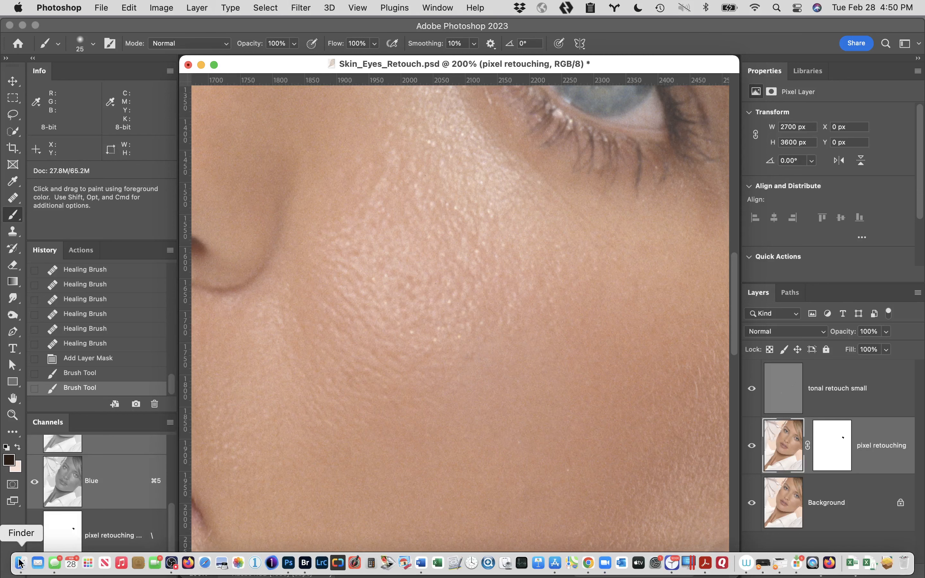
pyautogui.click(20, 562)
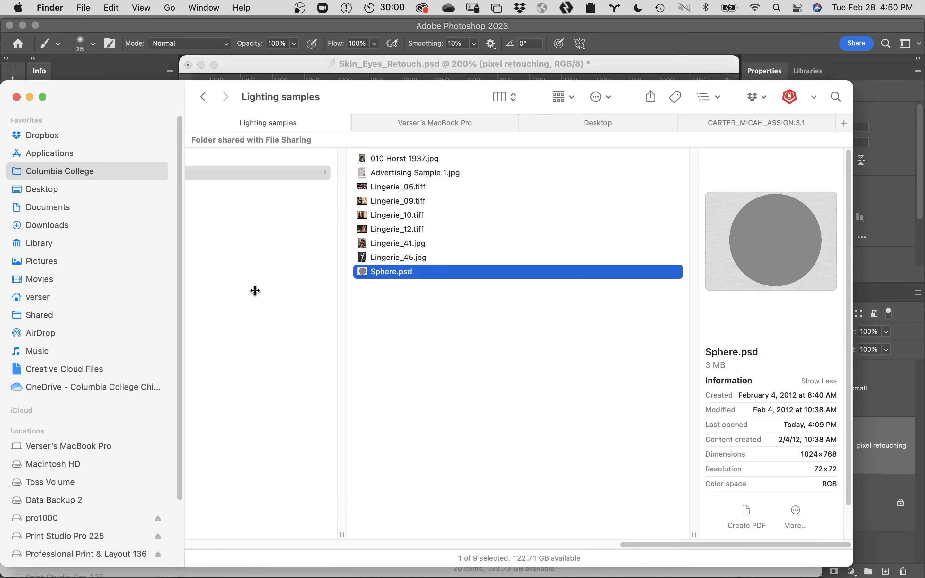
pyautogui.hscroll(-5, 255, 290)
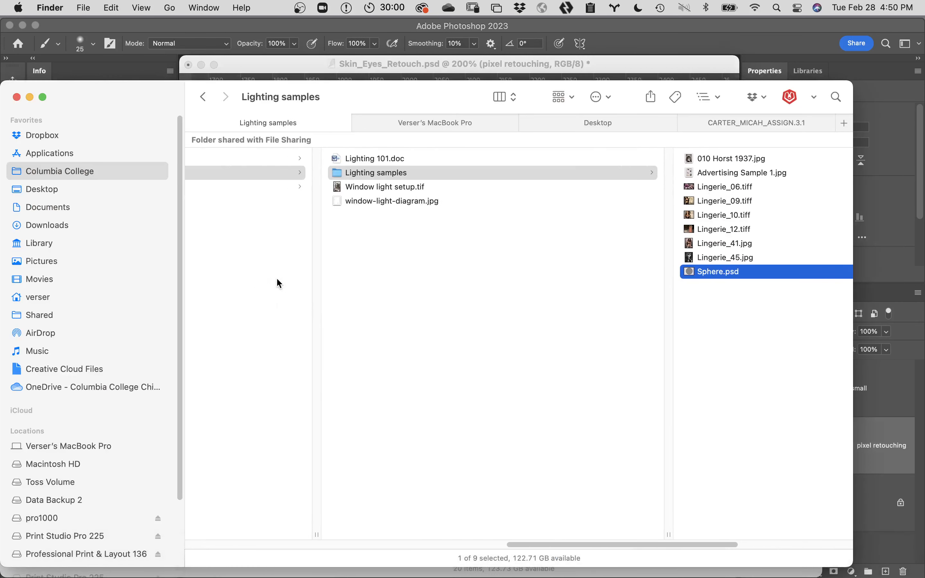
pyautogui.hscroll(-8, 253, 302)
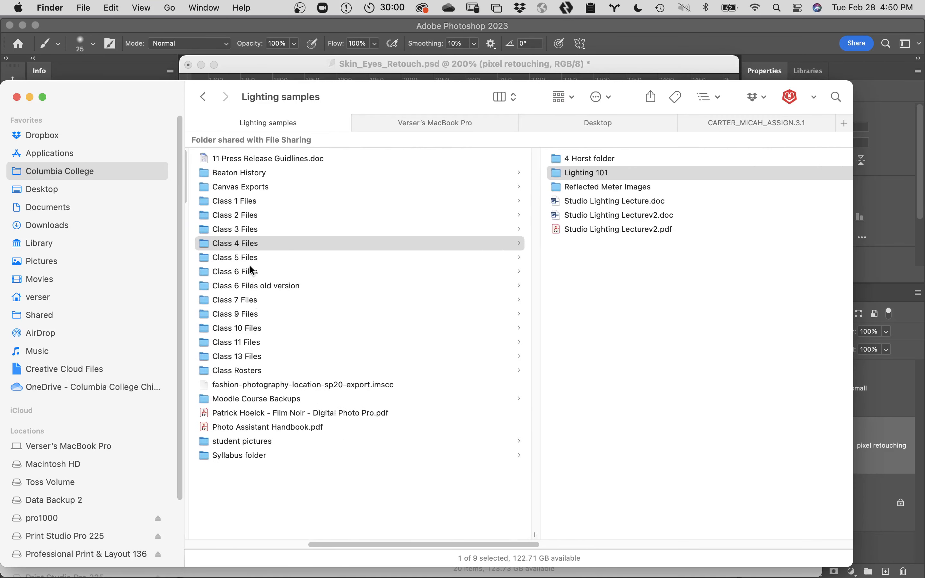
pyautogui.click(249, 271)
pyautogui.hscroll(-2, 268, 291)
pyautogui.hscroll(-5, 285, 310)
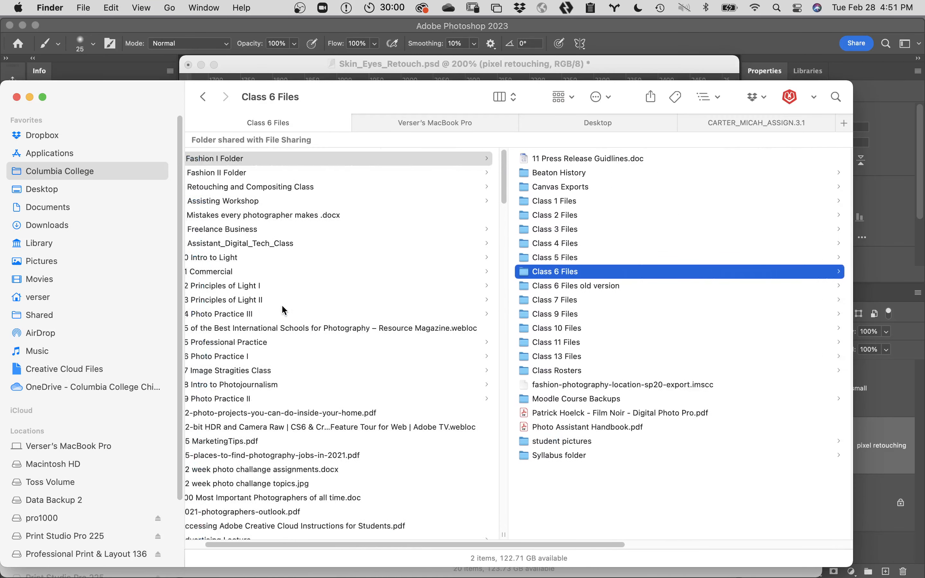
# - Open the Retouching and Compositing Class folder and go through Class 6 files and Student Files Week 06 to Assignment Folder
pyautogui.click(270, 187)
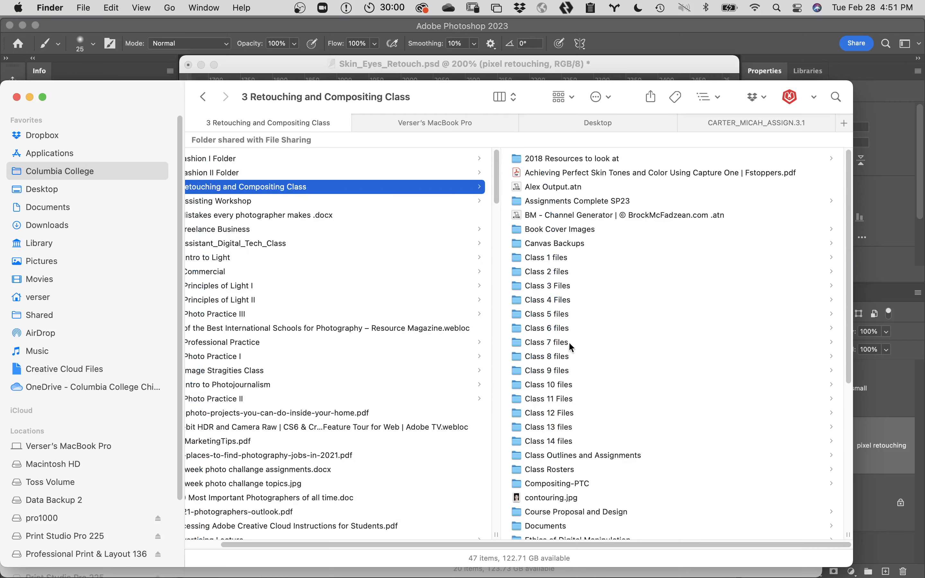
pyautogui.click(559, 329)
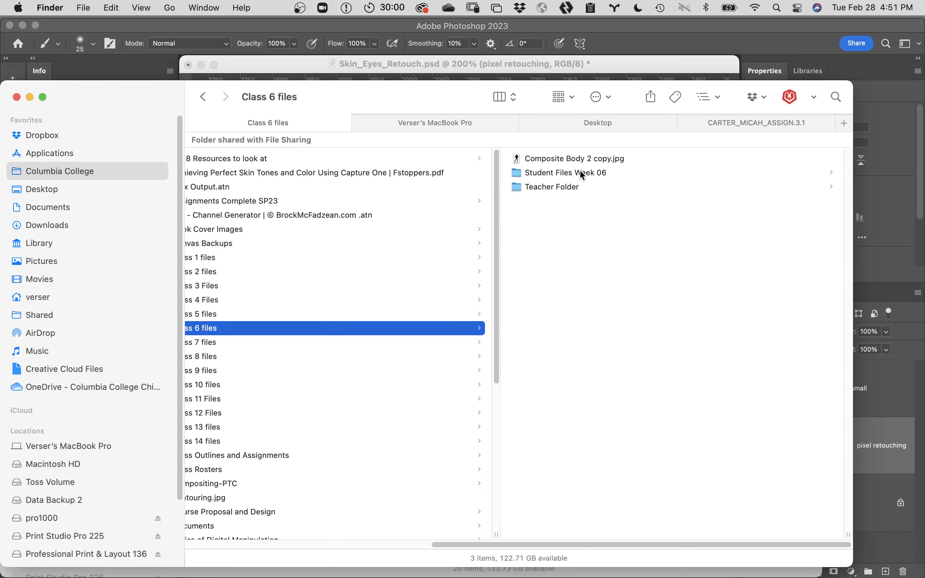
pyautogui.click(583, 175)
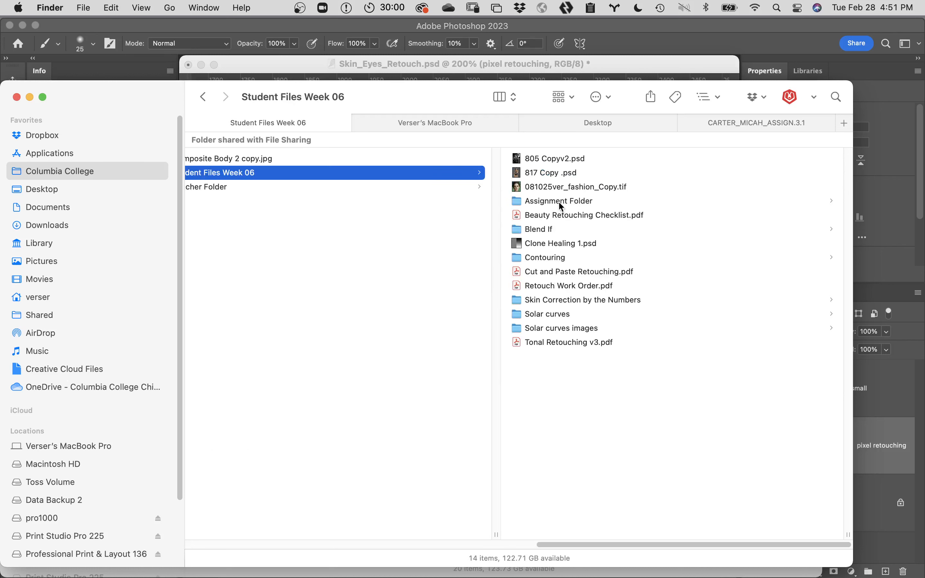
pyautogui.click(560, 201)
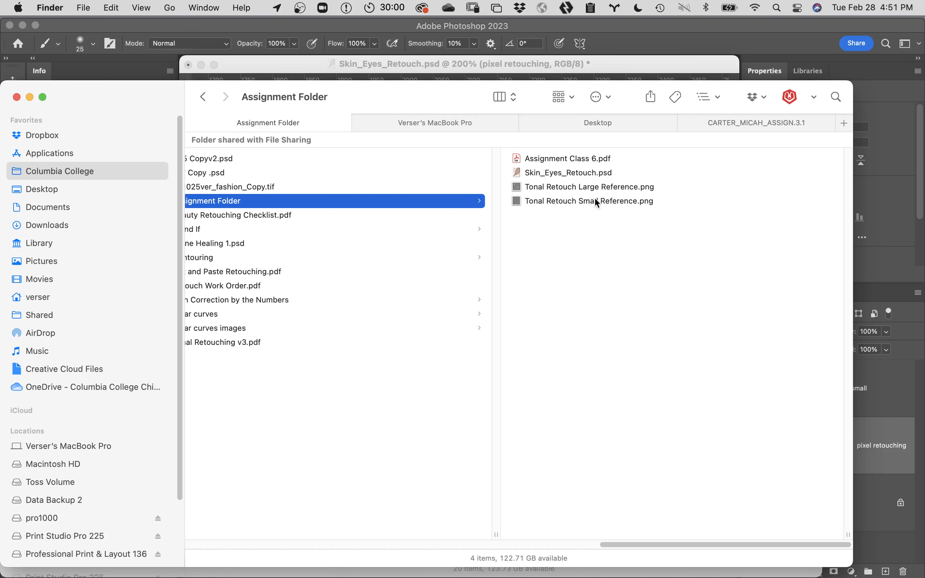
# - Open Tonal Retouch Small Reference.png in Photoshop with its embedded profile, examine the dodge and burn marks at 300%, and close it
pyautogui.click(516, 201)
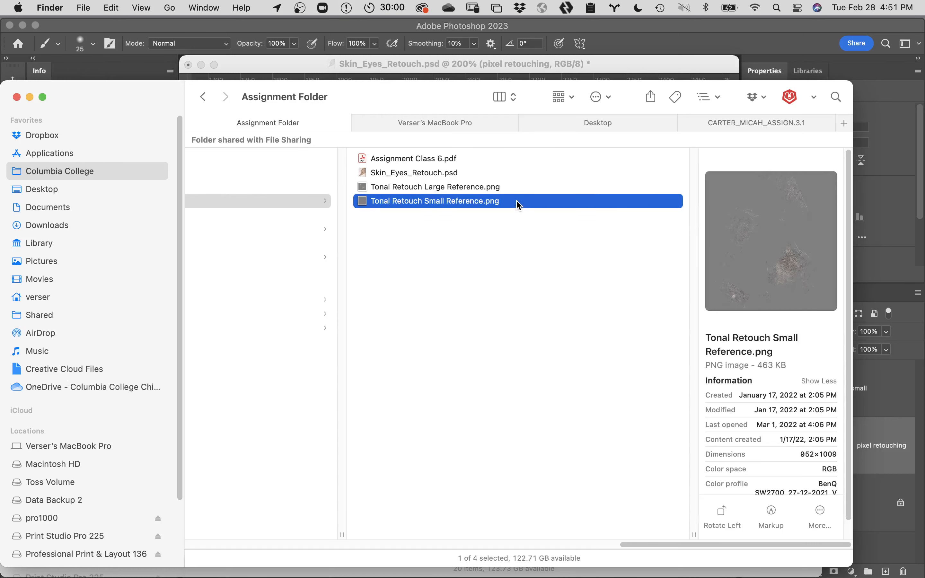
pyautogui.doubleClick(364, 208)
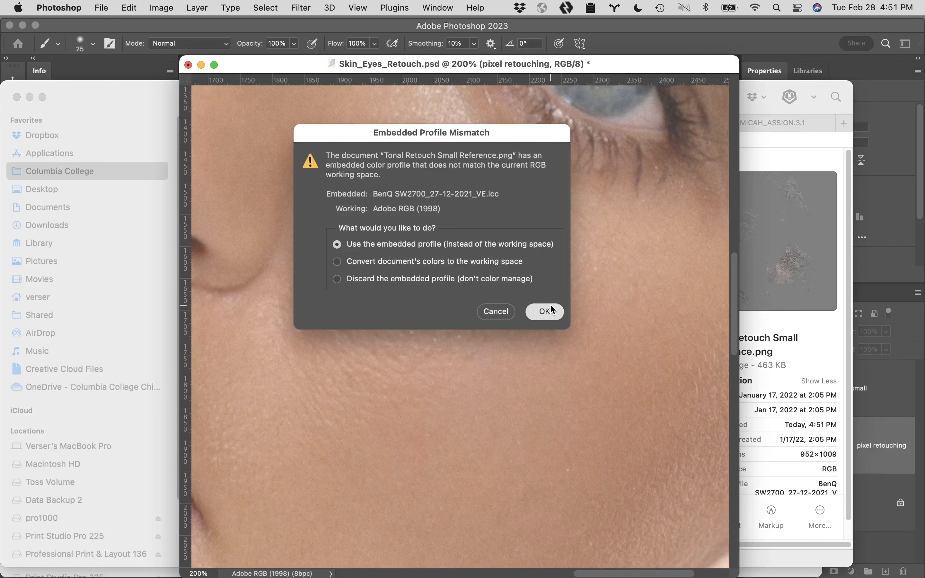
pyautogui.click(544, 312)
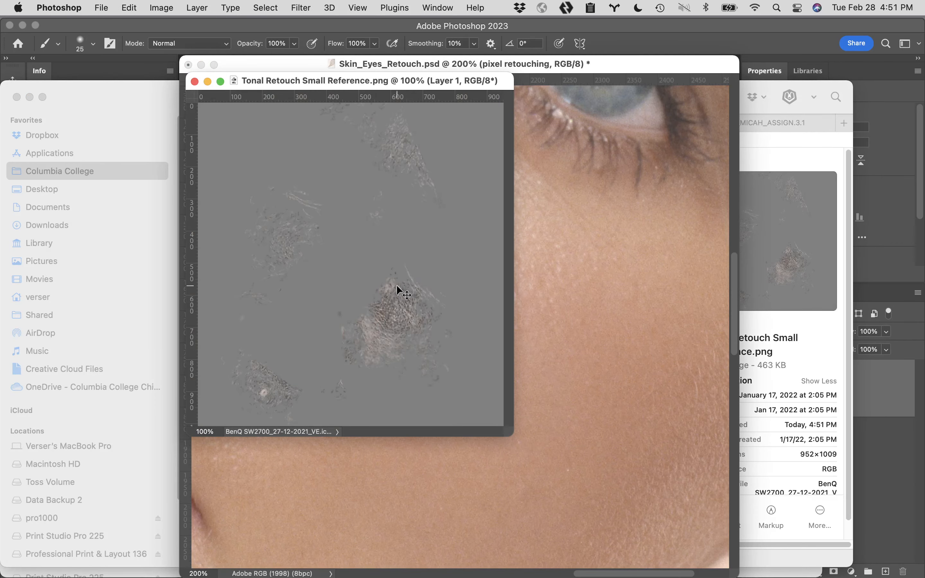
pyautogui.click(373, 276)
pyautogui.click(373, 277)
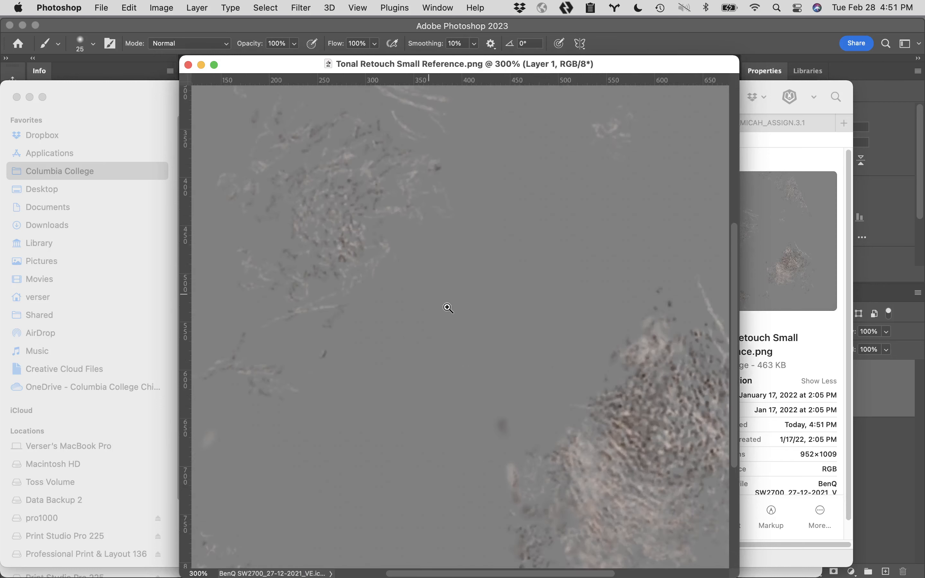
pyautogui.moveTo(448, 305); pyautogui.dragTo(503, 400)
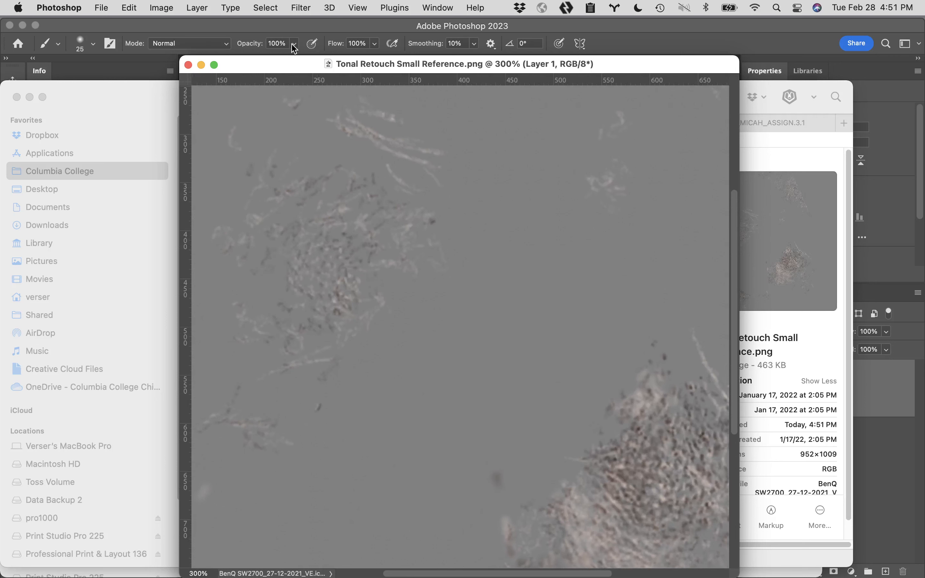
pyautogui.click(189, 65)
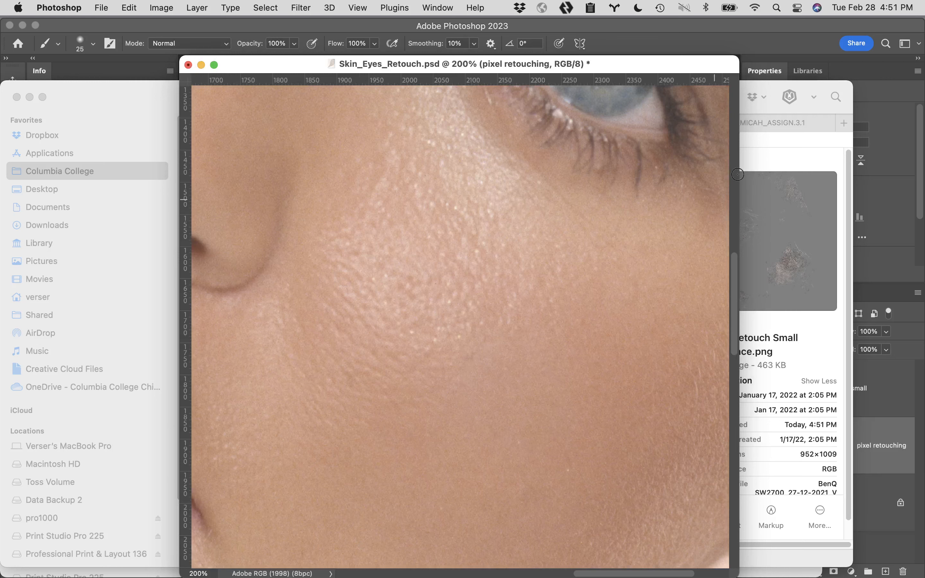
# - Open Tonal Retouch Large Reference.png from Finder with its embedded profile, examine the broad tonal strokes at 200%, and close it
pyautogui.click(775, 153)
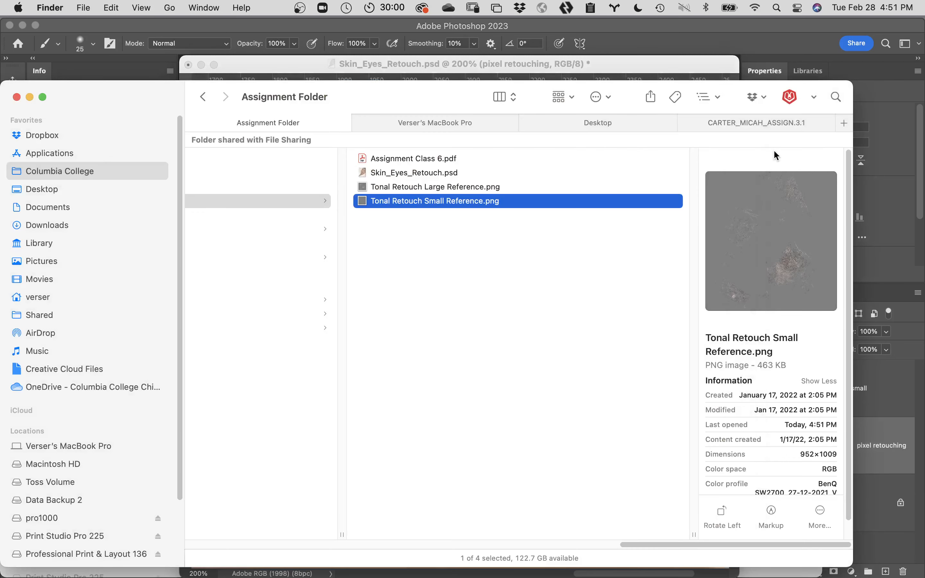
pyautogui.click(443, 187)
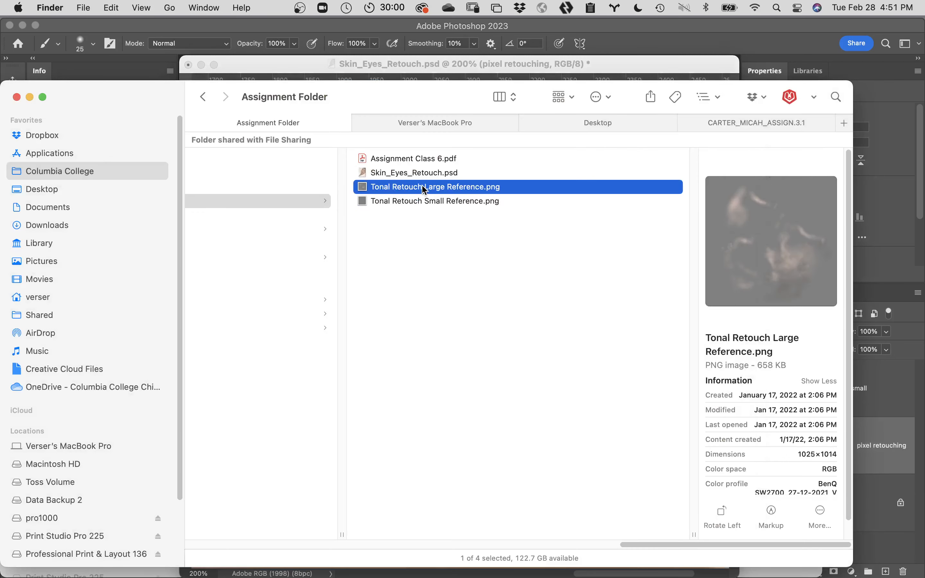
pyautogui.doubleClick(365, 191)
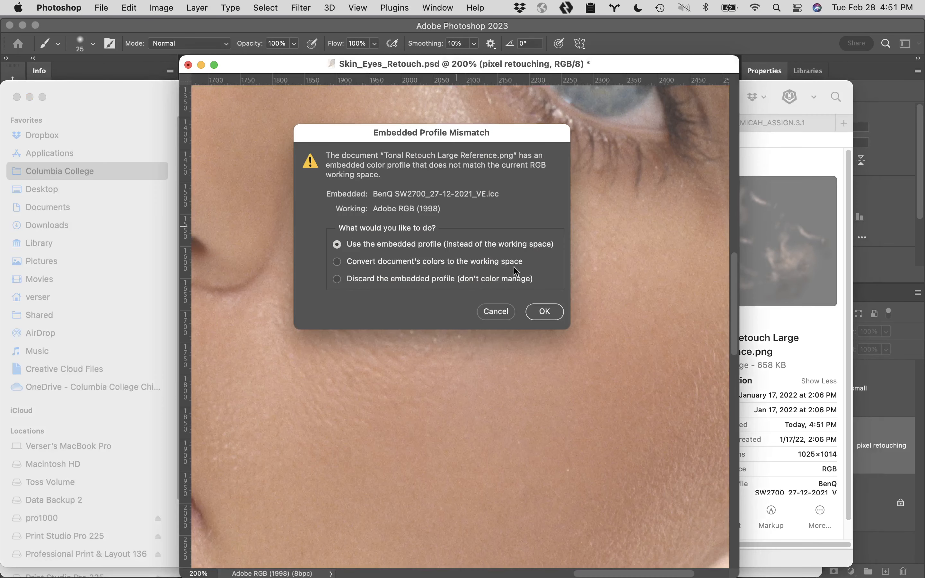
pyautogui.click(545, 312)
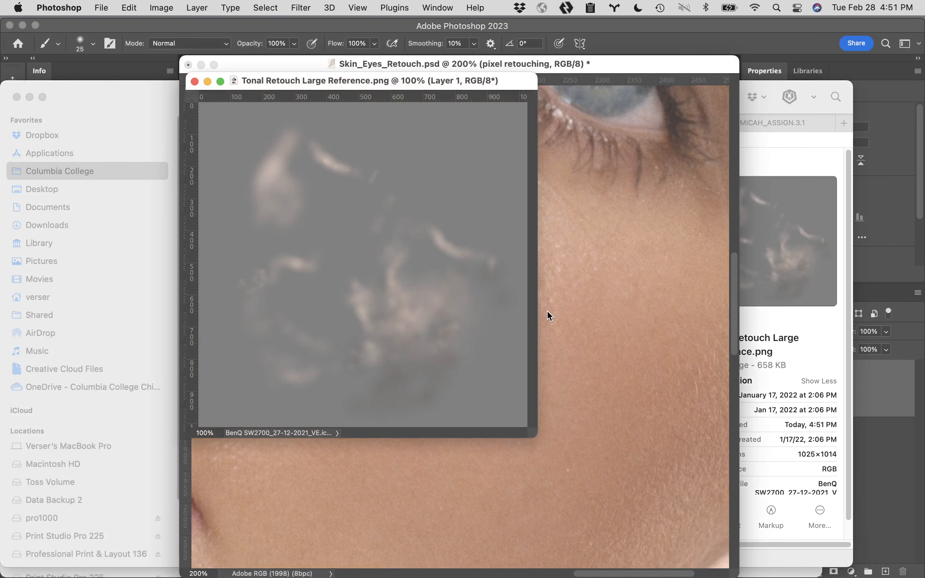
pyautogui.press('super+plus')
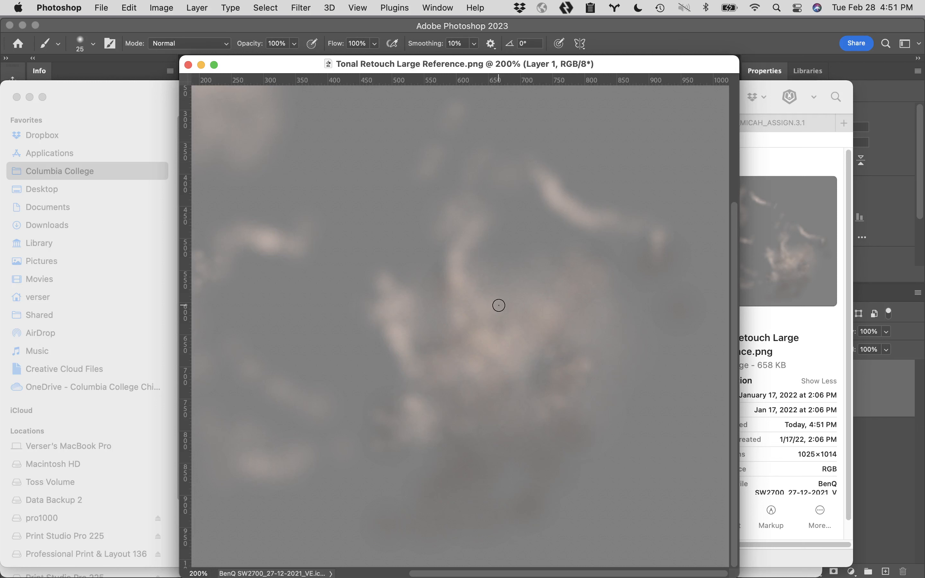
pyautogui.click(188, 65)
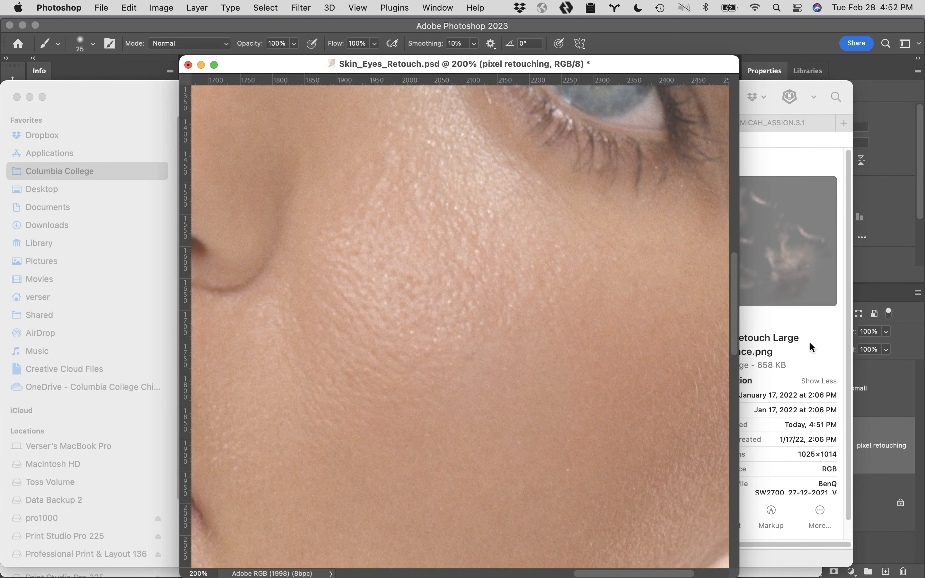
# - Add a layer named "tonal etouch large" above tonal retouch small, in Soft Light mode and filled with 50% gray
pyautogui.click(897, 392)
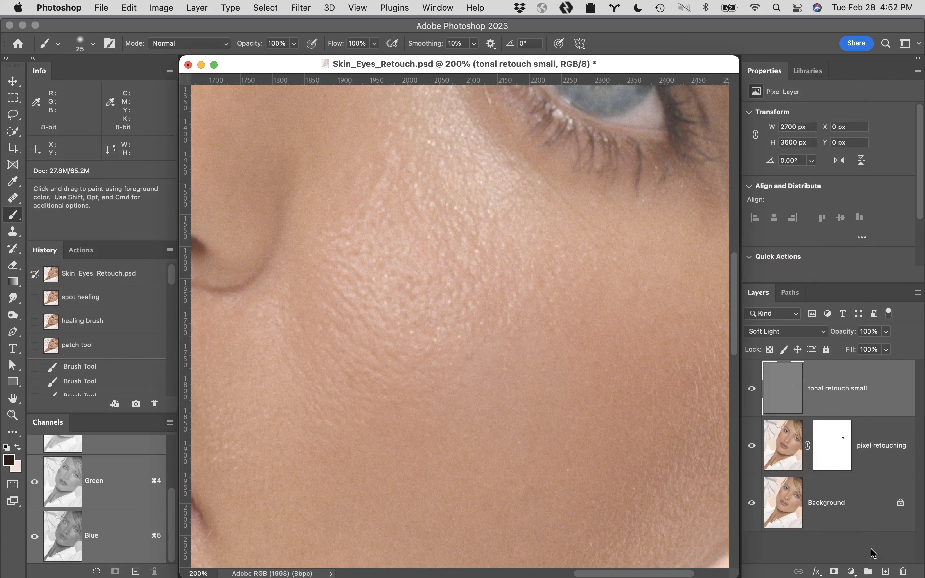
pyautogui.keyDown('alt'); pyautogui.click(885, 570); pyautogui.keyUp('alt')
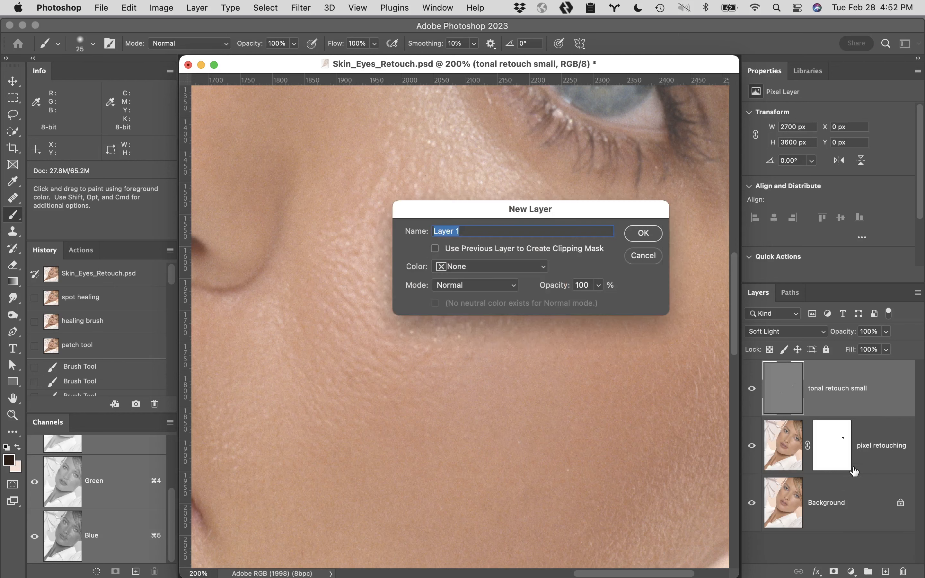
pyautogui.write('tonal etouch large')
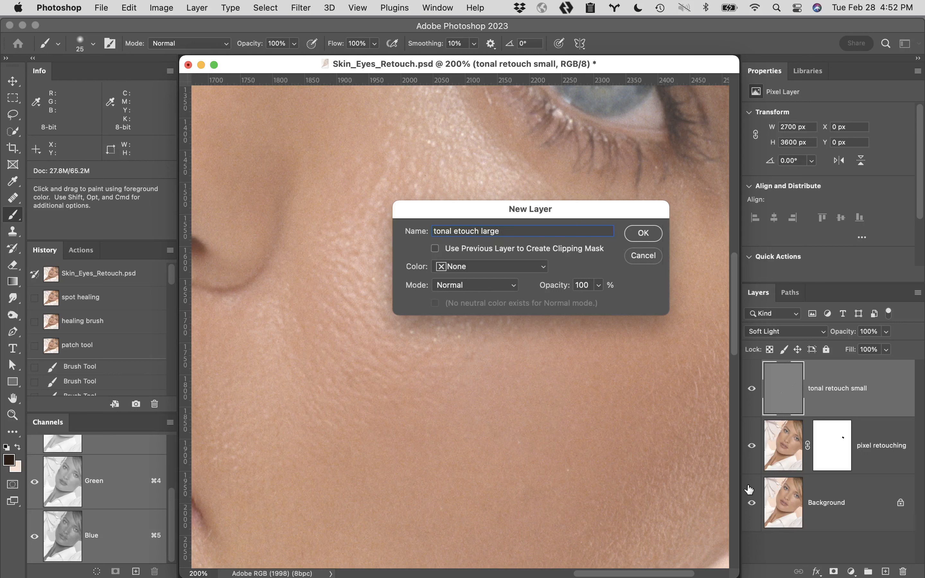
pyautogui.click(467, 285)
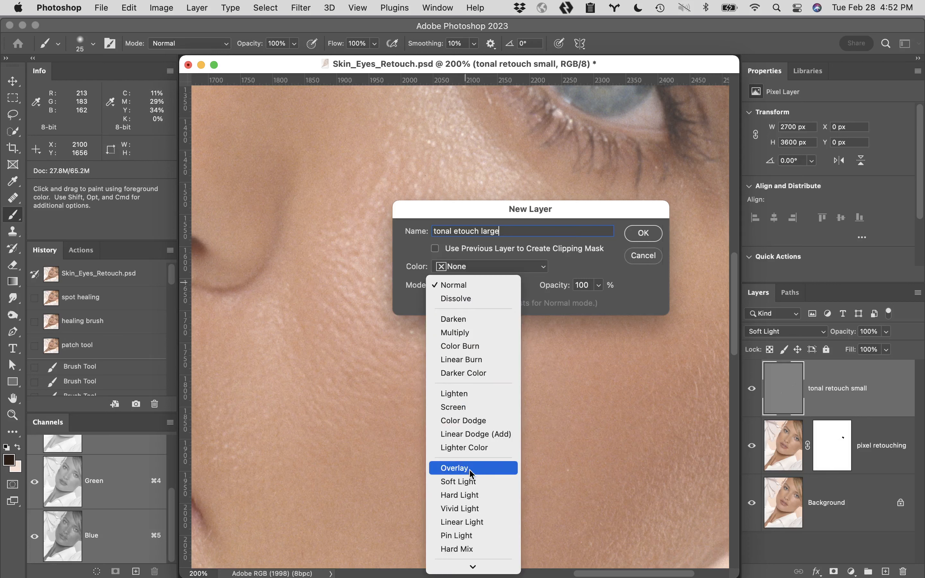
pyautogui.click(476, 481)
pyautogui.click(435, 303)
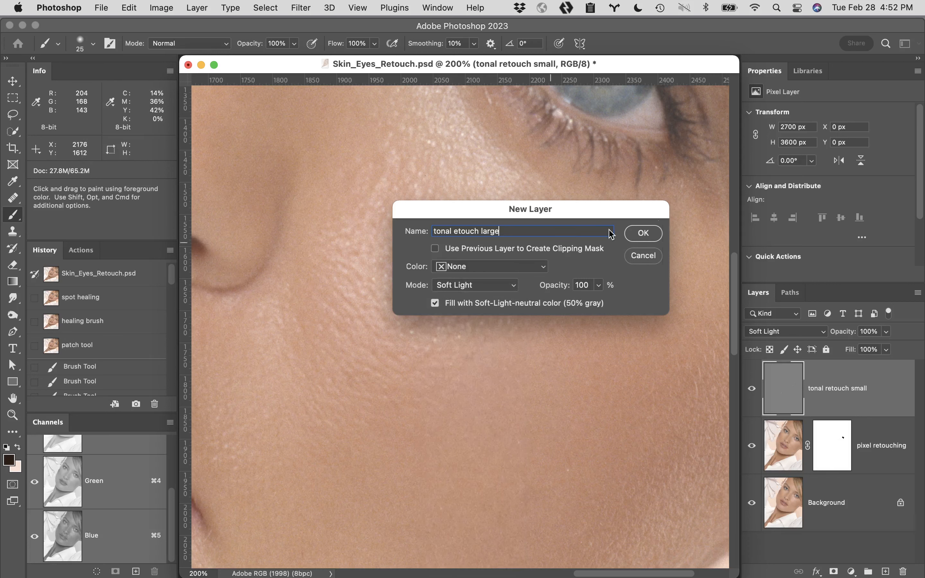
pyautogui.click(644, 232)
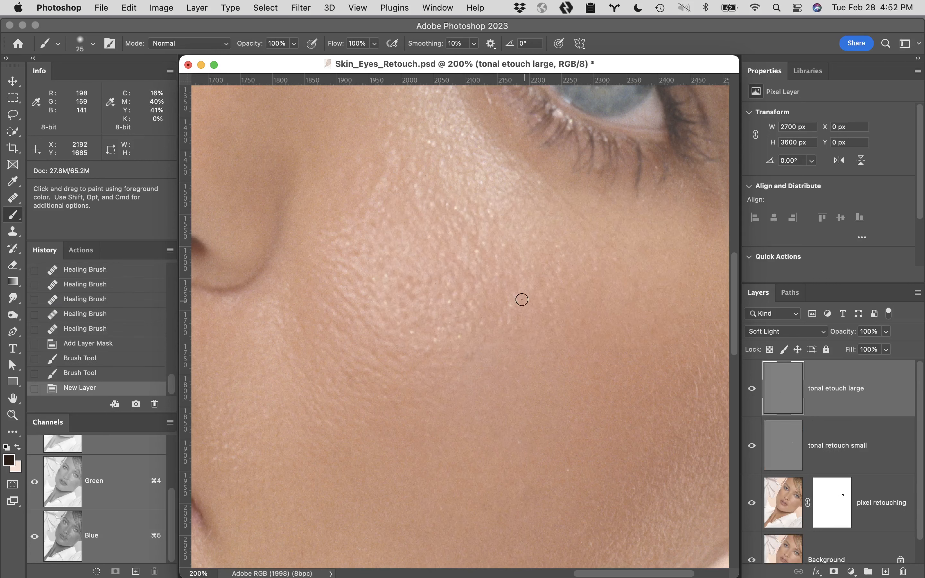
# - Set the Brush tool to 4% opacity and an 80 px size, with the light skin colour as foreground, for work at 100% view
pyautogui.keyDown('alt'); pyautogui.click(474, 294); pyautogui.keyUp('alt')
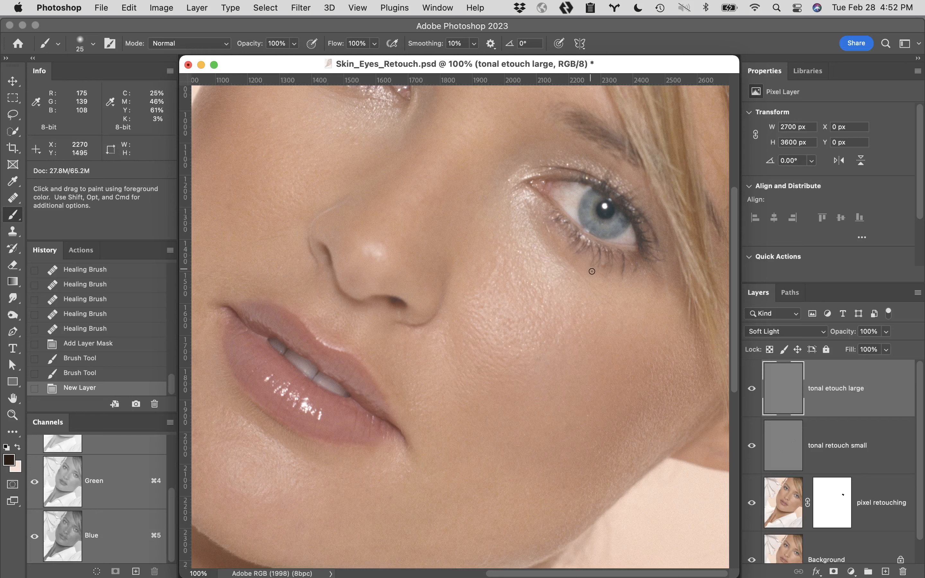
pyautogui.press('space')
pyautogui.moveTo(402, 233)
pyautogui.mouseDown()
pyautogui.moveTo(437, 243)
pyautogui.moveTo(490, 302)
pyautogui.mouseUp()
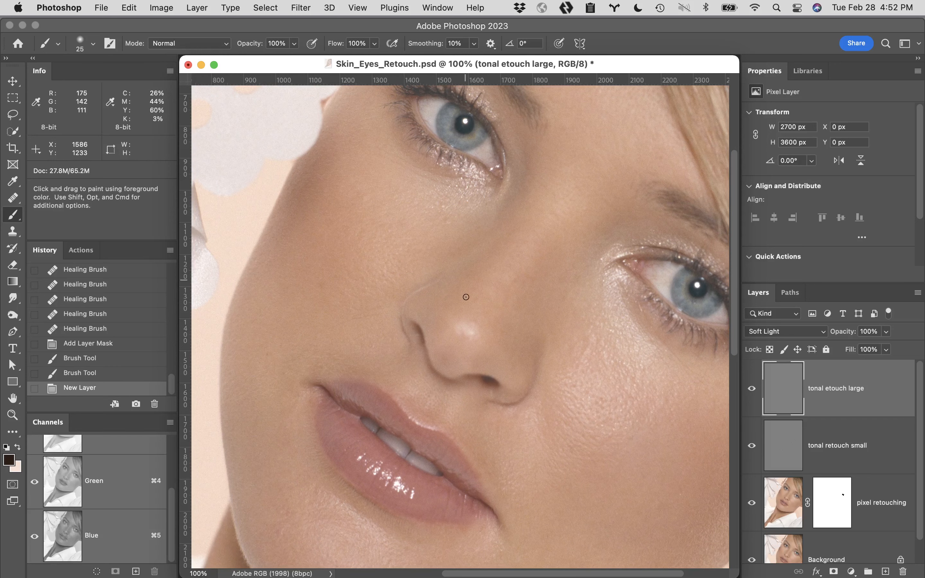
pyautogui.scroll(-5, 404, 253)
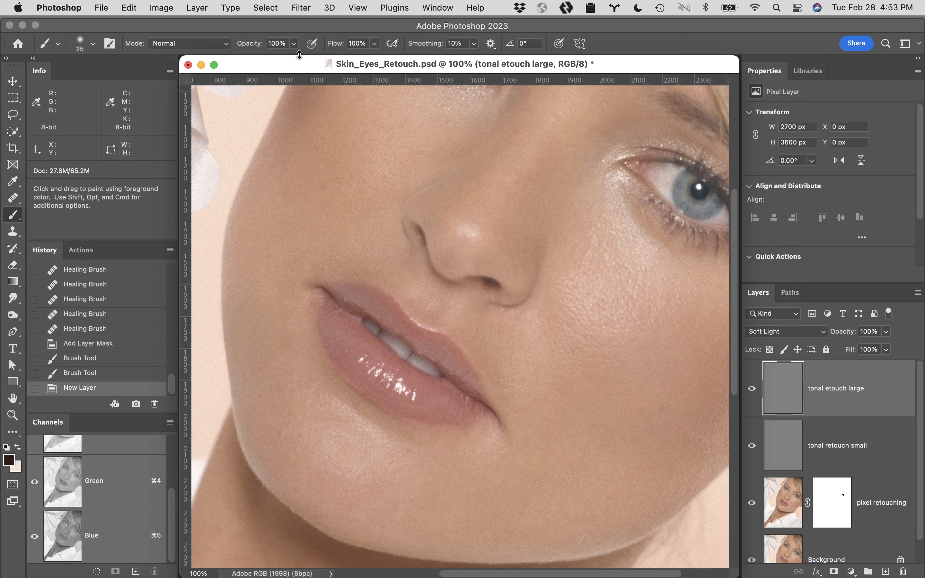
pyautogui.moveTo(253, 46); pyautogui.dragTo(217, 45)
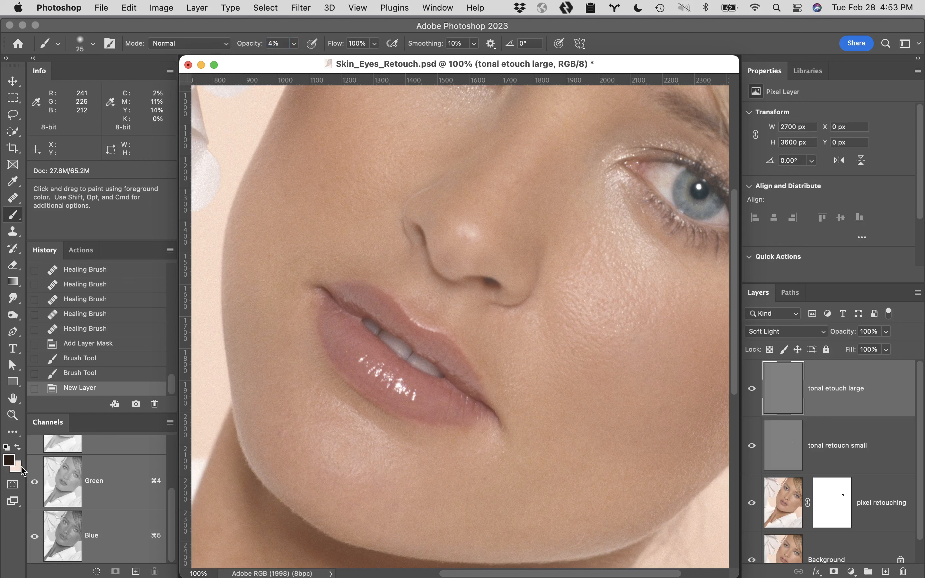
pyautogui.press('x')
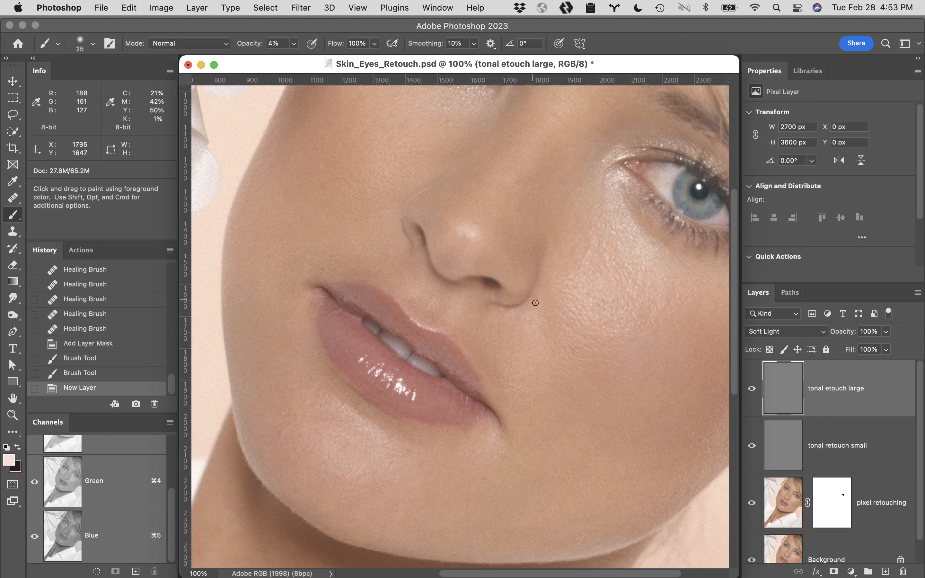
pyautogui.press(']')
pyautogui.press(']')
pyautogui.press(']')
pyautogui.press(']')
pyautogui.press(']')
pyautogui.press(']')
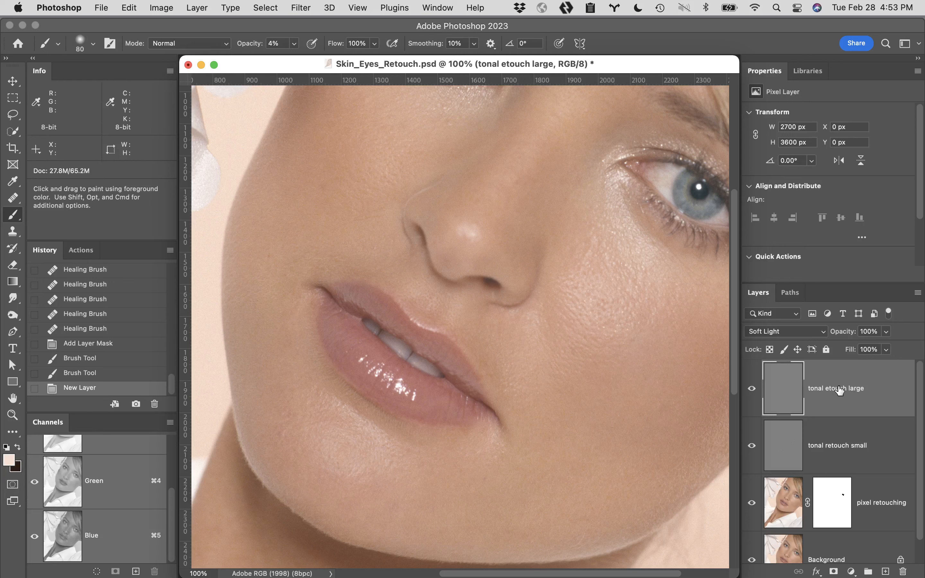
# - Lighten the shadow on the cheek beside the nostril with repeated light brush dabs on the tonal etouch large layer
pyautogui.click(553, 323)
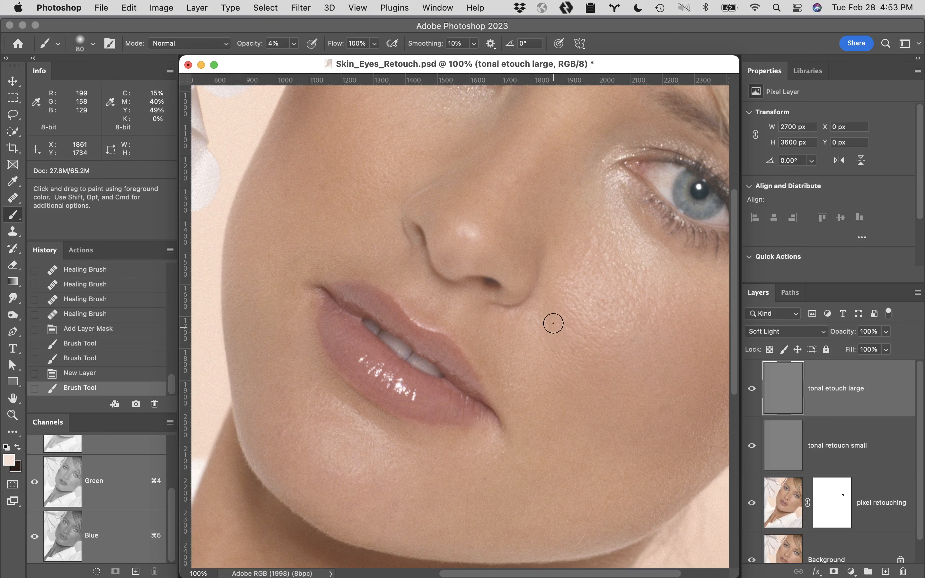
pyautogui.click(553, 322)
pyautogui.click(552, 320)
pyautogui.click(552, 316)
pyautogui.click(553, 311)
pyautogui.click(552, 307)
pyautogui.click(552, 300)
pyautogui.click(551, 287)
pyautogui.click(551, 285)
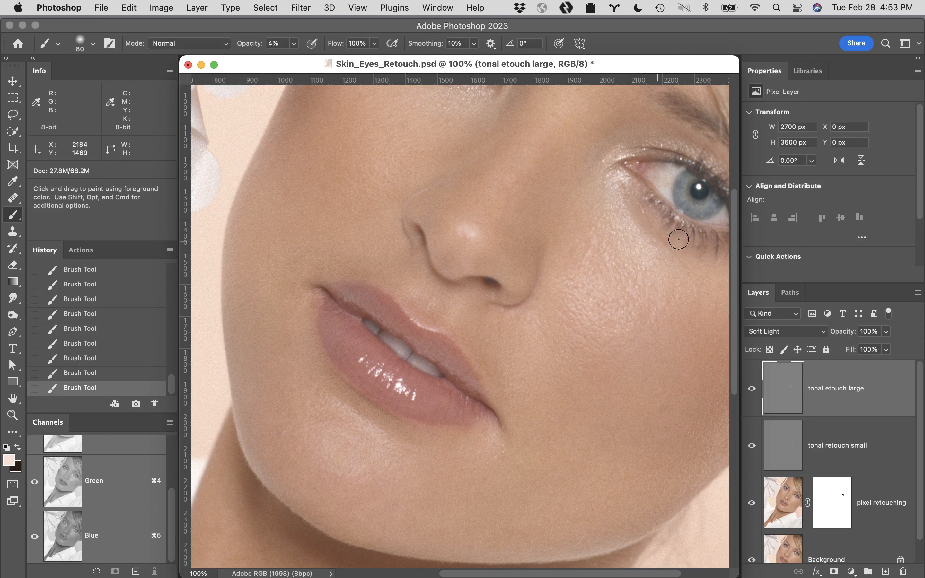
# - Lighten the skin under the eye and along the side of the nose, comparing with the tonal etouch large layer hidden and shown
pyautogui.moveTo(672, 243)
pyautogui.mouseDown()
pyautogui.moveTo(632, 189)
pyautogui.moveTo(657, 233)
pyautogui.moveTo(650, 225)
pyautogui.mouseUp()
pyautogui.moveTo(557, 234); pyautogui.dragTo(576, 291)
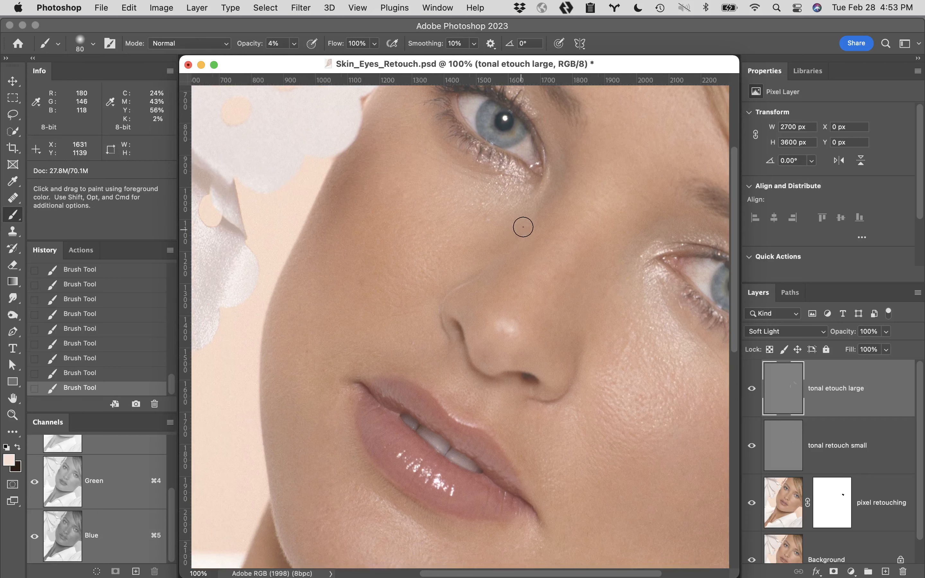
pyautogui.moveTo(514, 241)
pyautogui.mouseDown()
pyautogui.moveTo(455, 254)
pyautogui.moveTo(491, 248)
pyautogui.mouseUp()
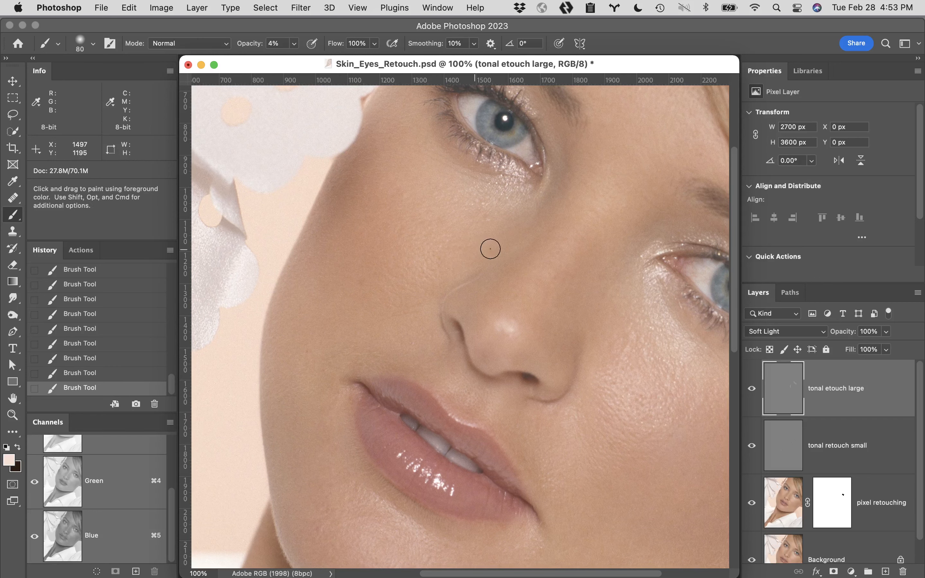
pyautogui.click(751, 390)
pyautogui.click(752, 389)
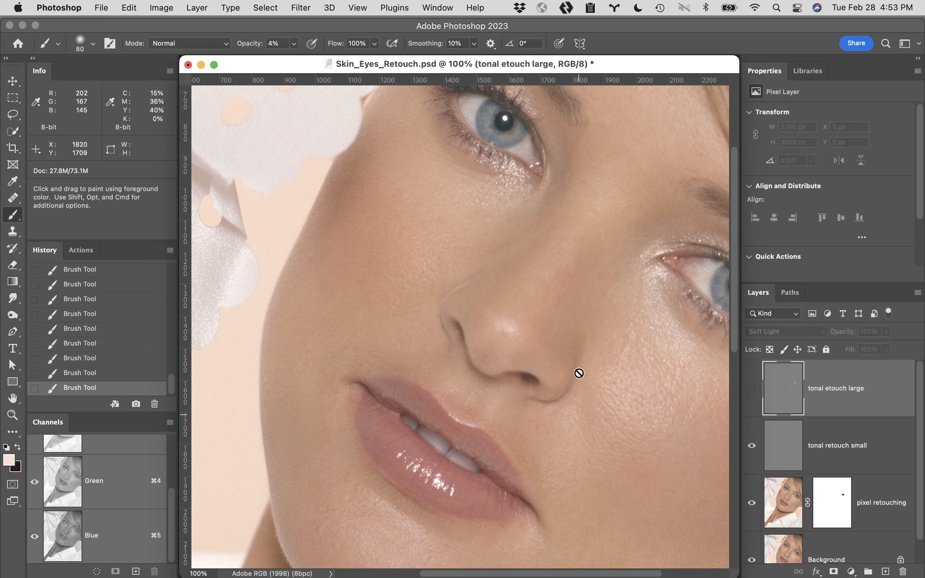
pyautogui.click(752, 388)
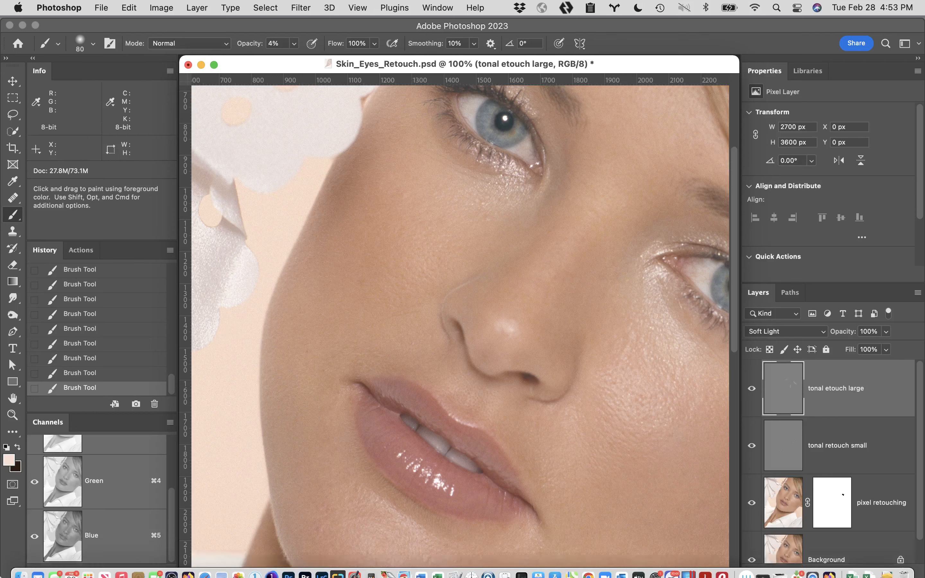
# - Open the student's 8.1 retouch PSD from the Class 6 Teacher Folder in Finder, view it, and close it
pyautogui.click(21, 563)
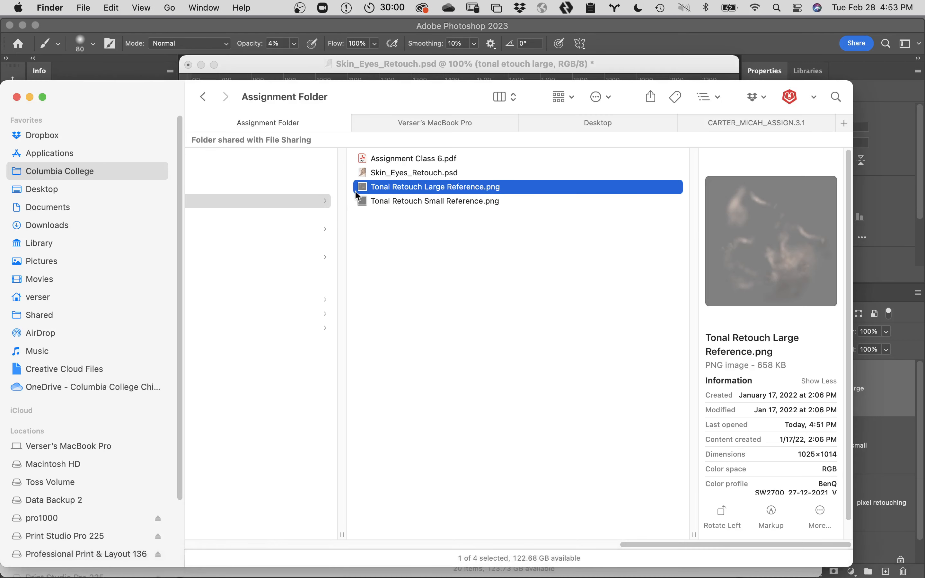
pyautogui.moveTo(626, 543); pyautogui.dragTo(494, 545)
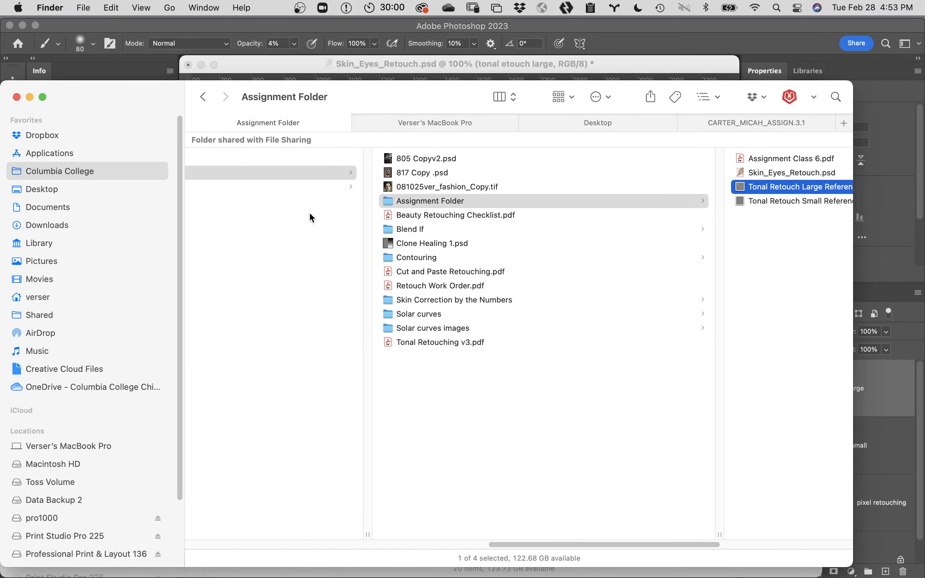
pyautogui.moveTo(532, 544); pyautogui.dragTo(383, 545)
pyautogui.click(508, 186)
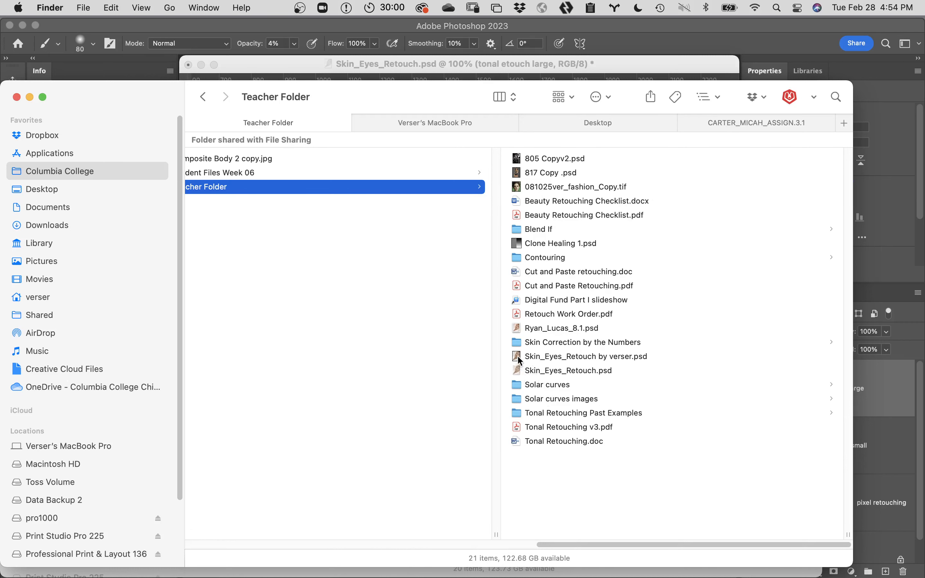
pyautogui.doubleClick(518, 329)
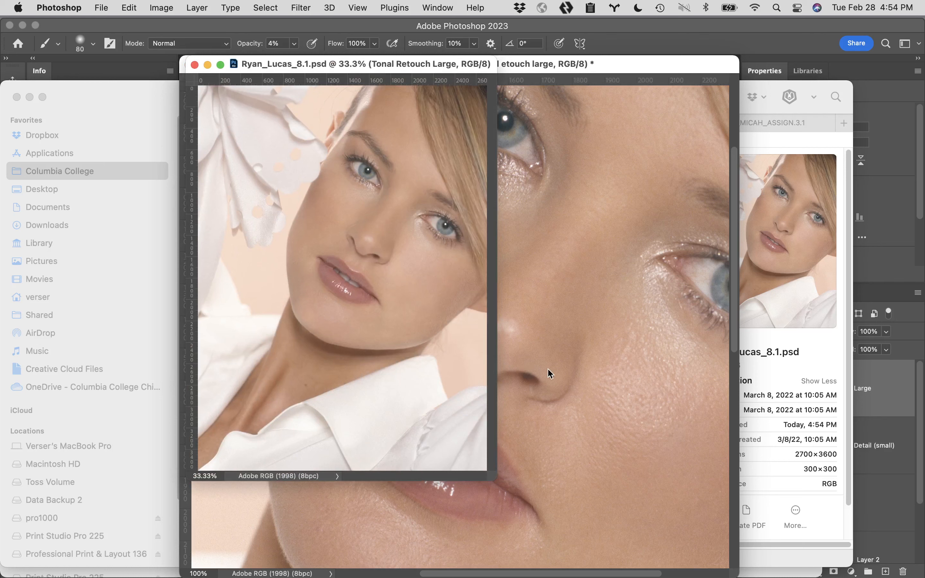
pyautogui.click(195, 64)
pyautogui.click(768, 380)
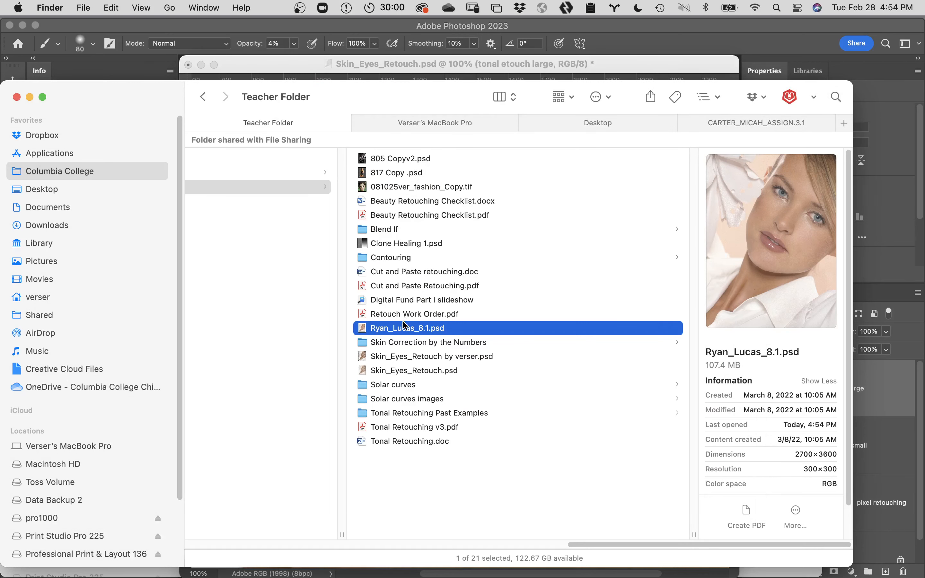
# - Browse the Teacher Folders of Class 6 files and Class 7 files for other finished retouching examples
pyautogui.click(421, 356)
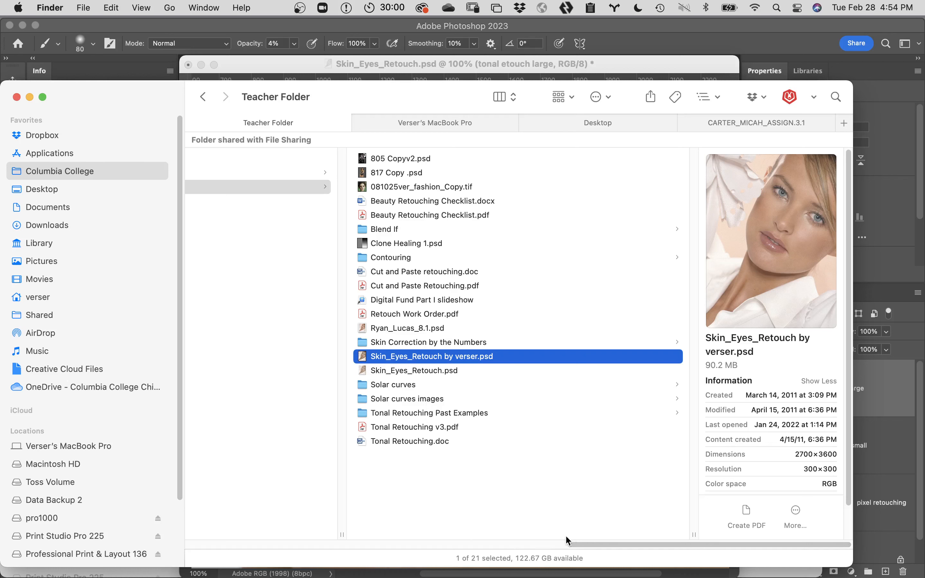
pyautogui.hscroll(-5, 561, 551)
pyautogui.hscroll(-4, 549, 566)
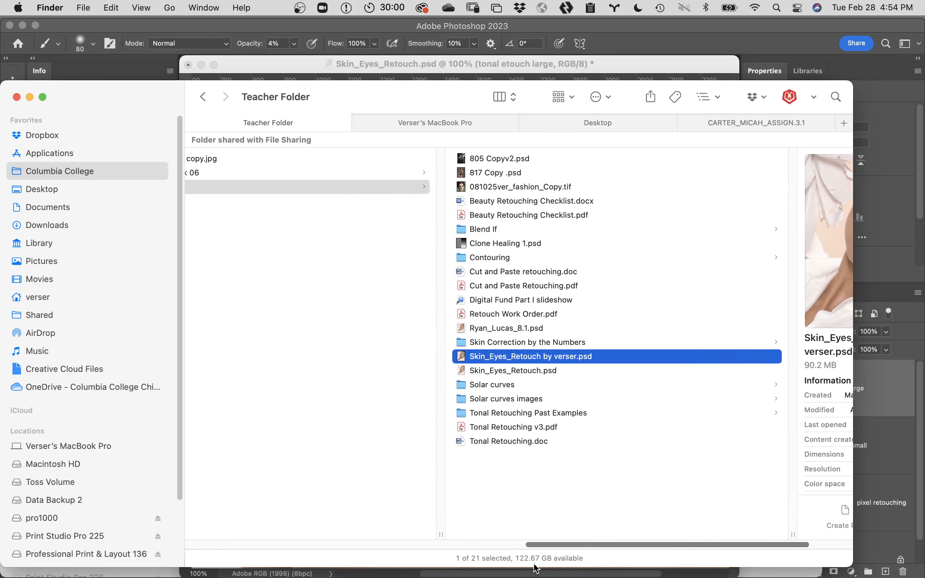
pyautogui.hscroll(-10, 518, 572)
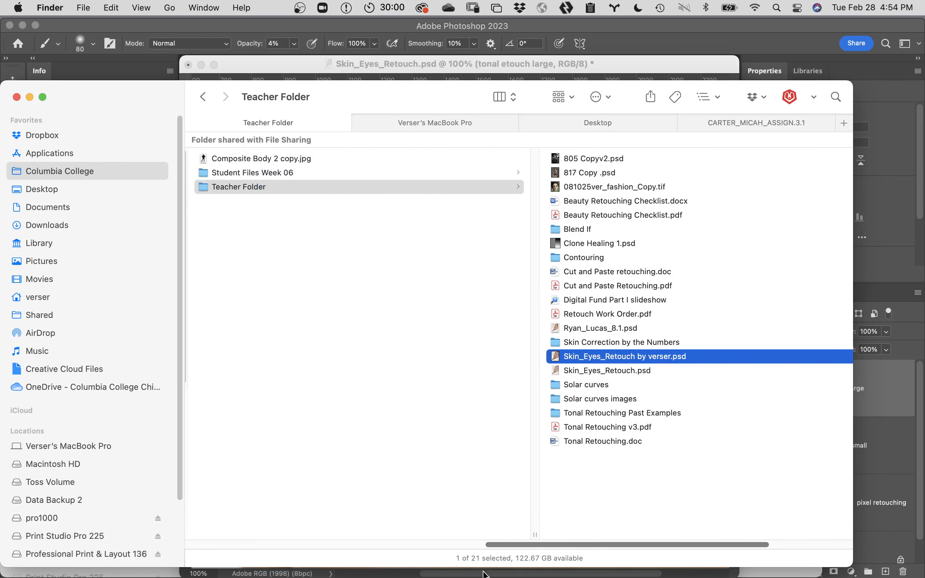
pyautogui.hscroll(-5, 384, 562)
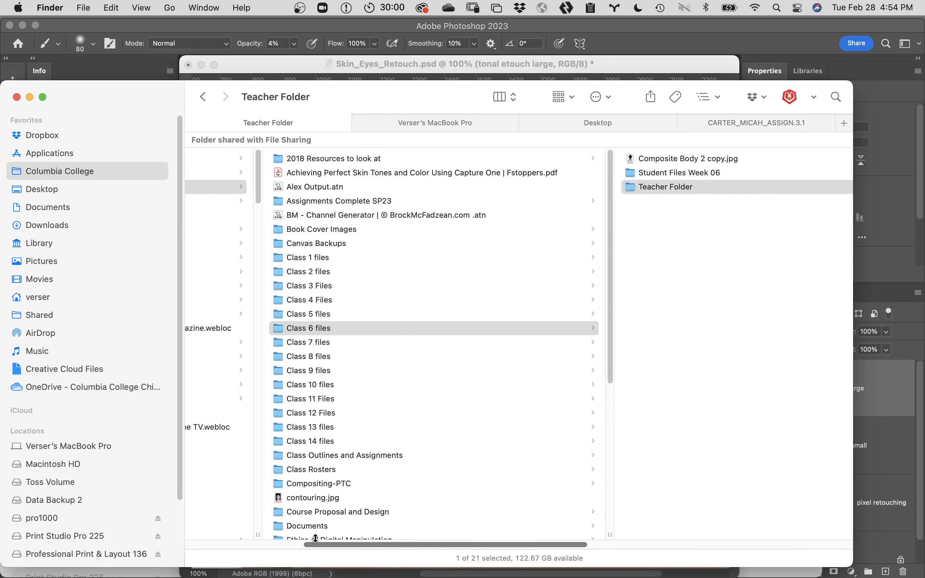
pyautogui.click(333, 342)
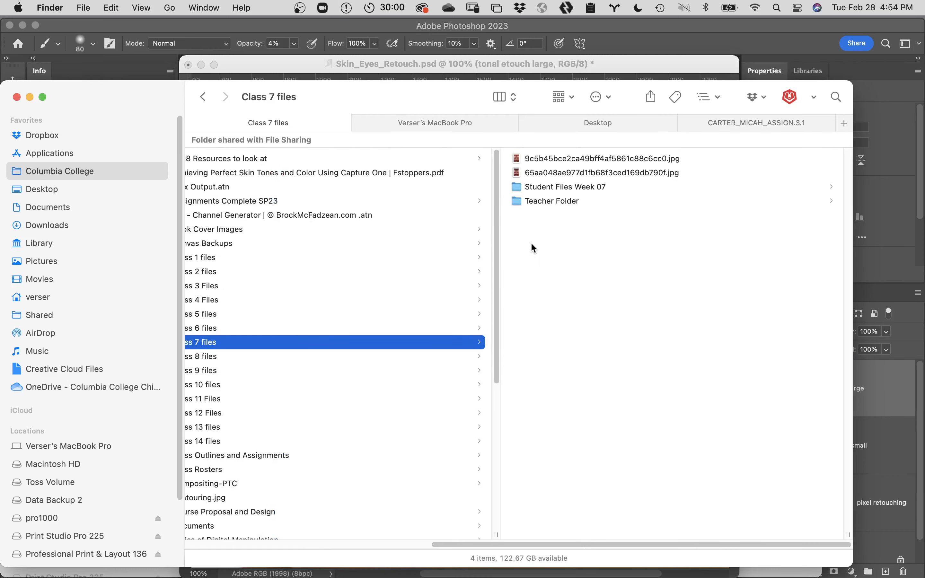
pyautogui.click(567, 203)
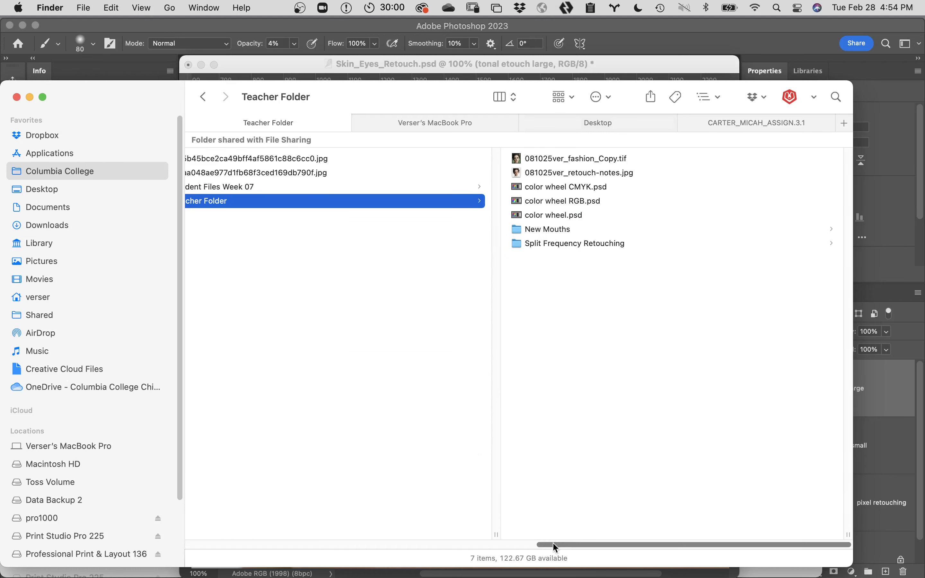
pyautogui.moveTo(556, 547); pyautogui.dragTo(346, 497)
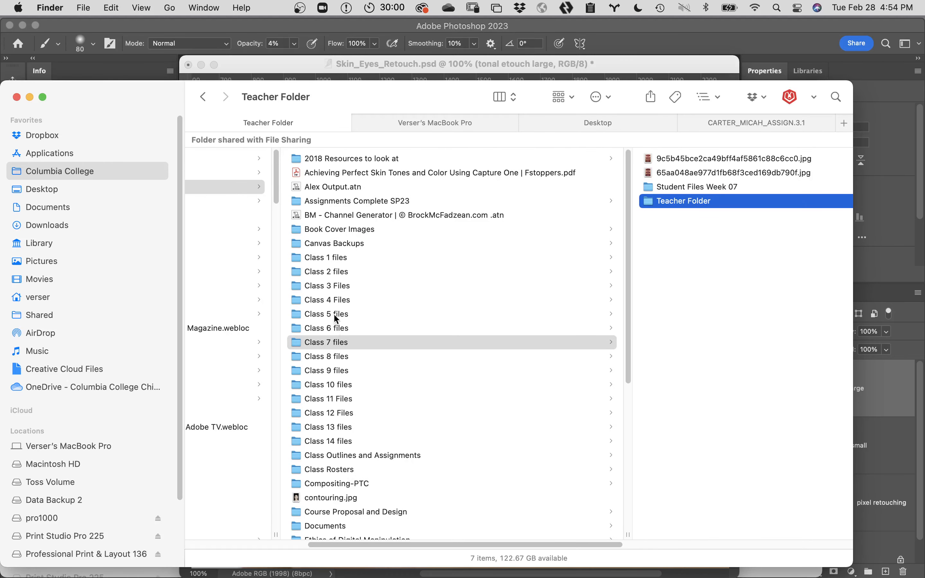
# - Reopen the student's 8.1 retouch PSD from the Teacher Folder in Class 6 files
pyautogui.click(337, 327)
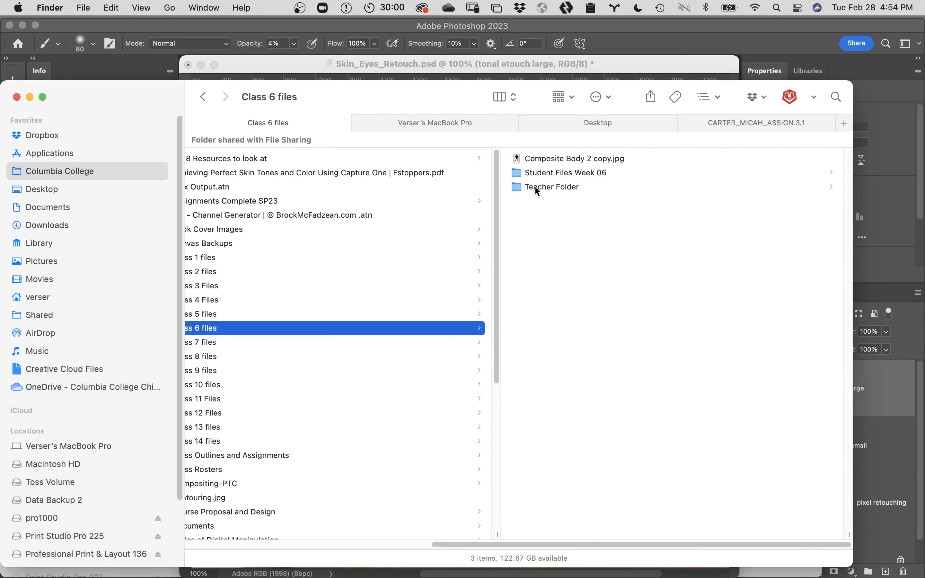
pyautogui.click(543, 186)
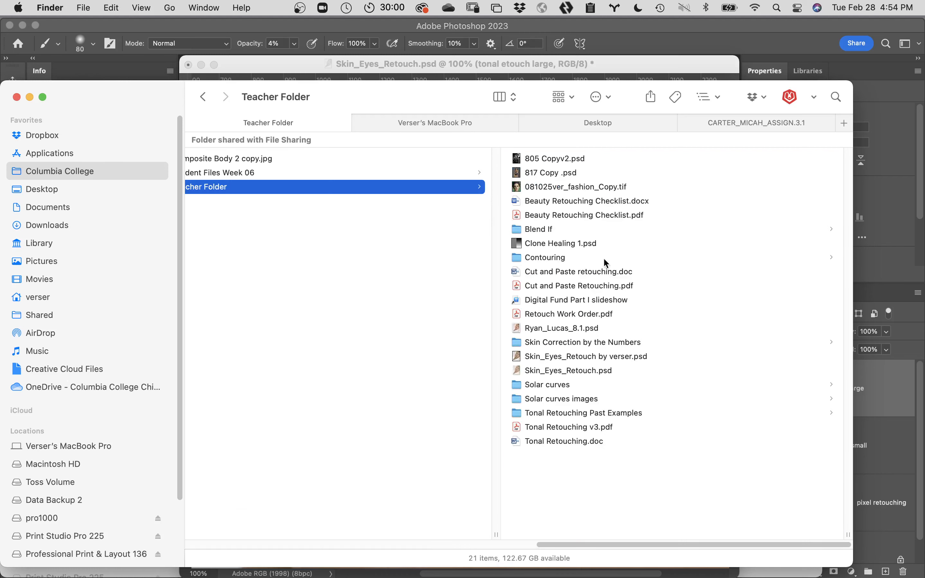
pyautogui.click(554, 329)
pyautogui.doubleClick(551, 327)
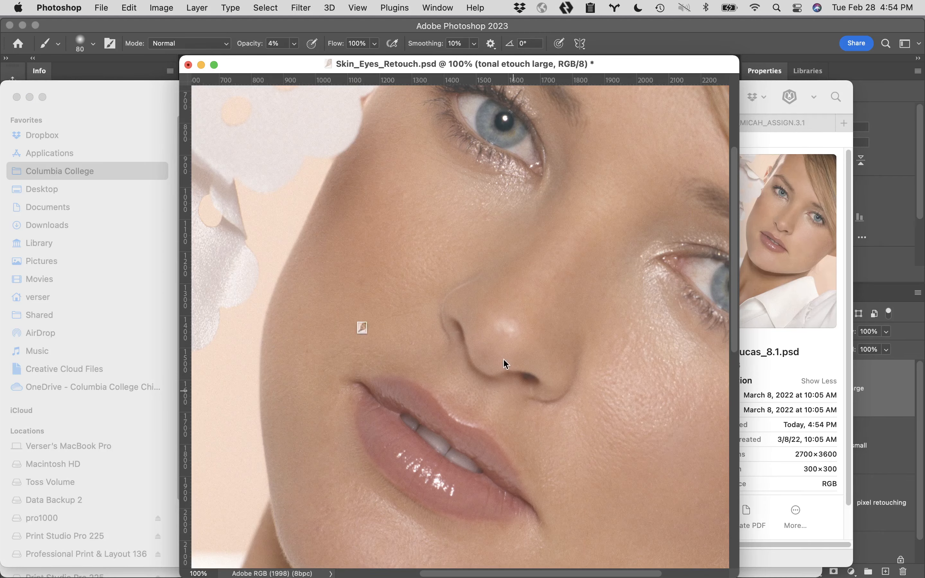
# - Close Skin_Eyes_Retouch.psd without saving its changes and hide all other applications behind the student's retouch file
pyautogui.click(575, 77)
pyautogui.click(188, 65)
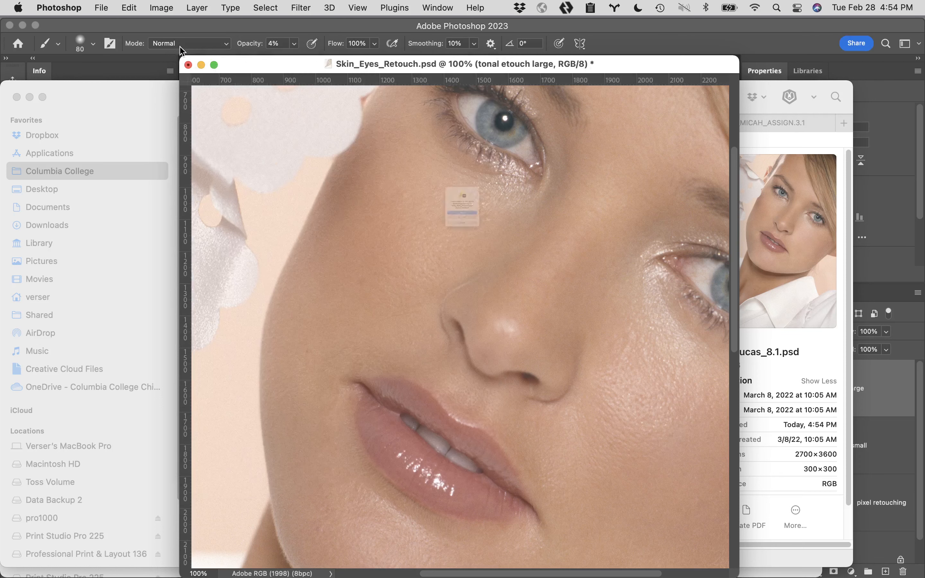
pyautogui.click(70, 5)
pyautogui.click(71, 5)
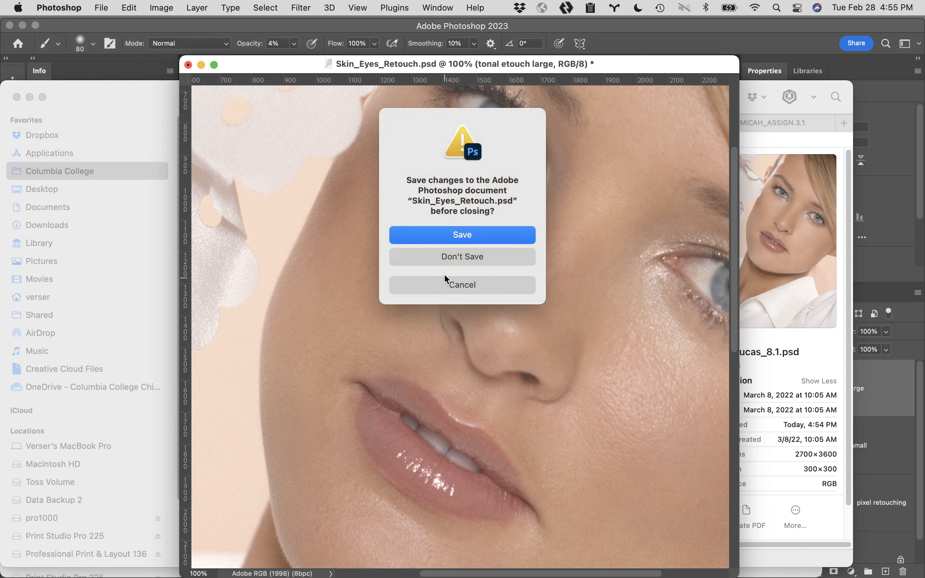
pyautogui.click(444, 258)
pyautogui.click(61, 6)
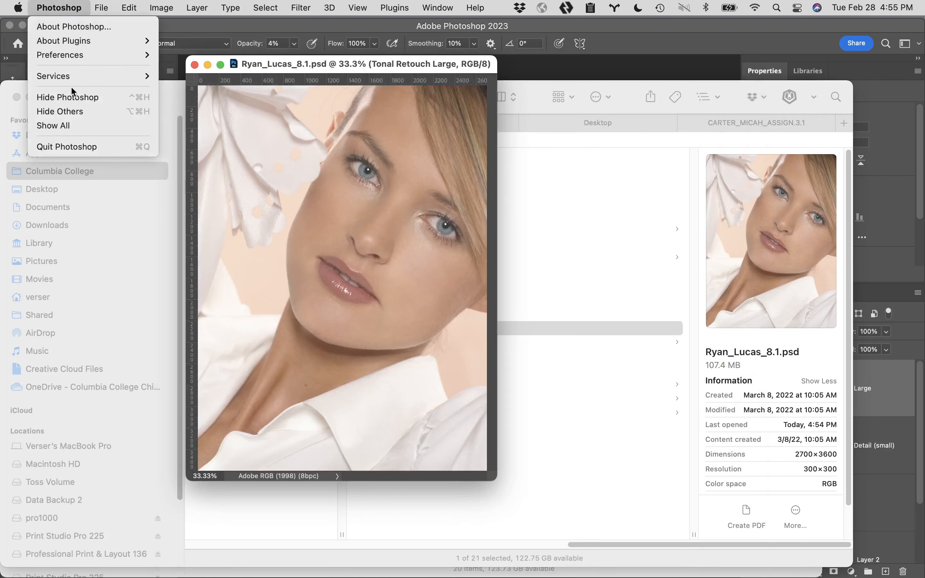
pyautogui.click(73, 111)
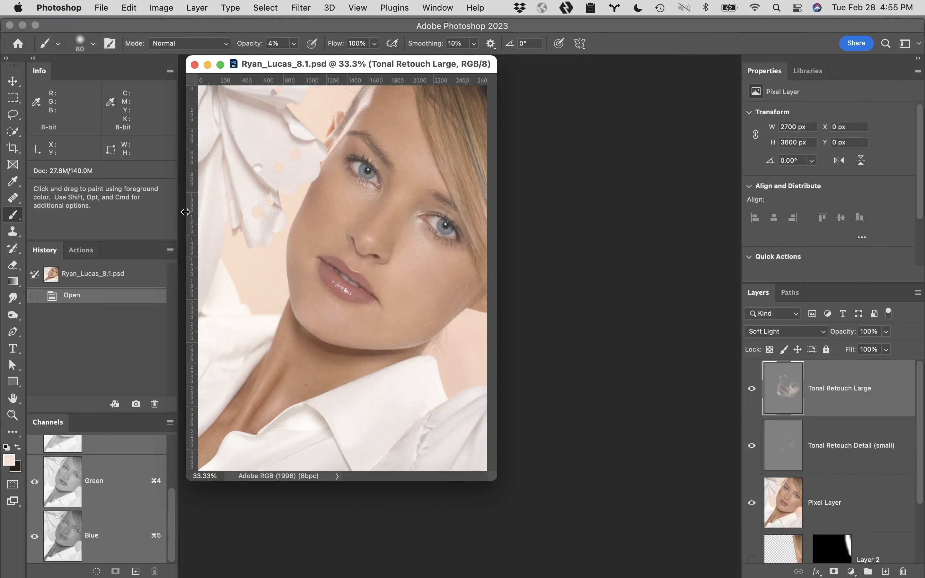
# - Examine the cheek at 200% with the Tonal Retouch Detail (small) layer off and on, and view that layer alone
pyautogui.click(391, 272)
pyautogui.click(461, 279)
pyautogui.click(567, 308)
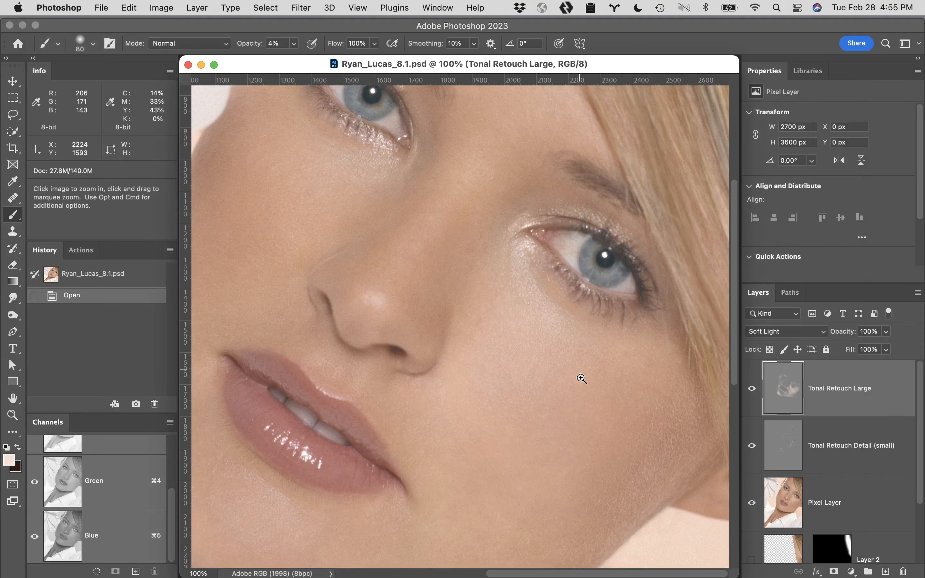
pyautogui.click(555, 394)
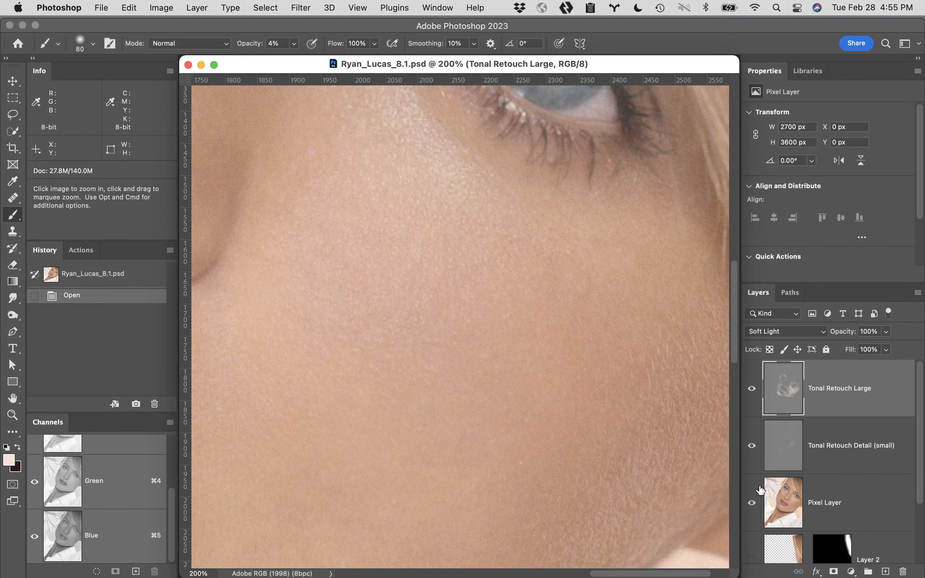
pyautogui.click(752, 446)
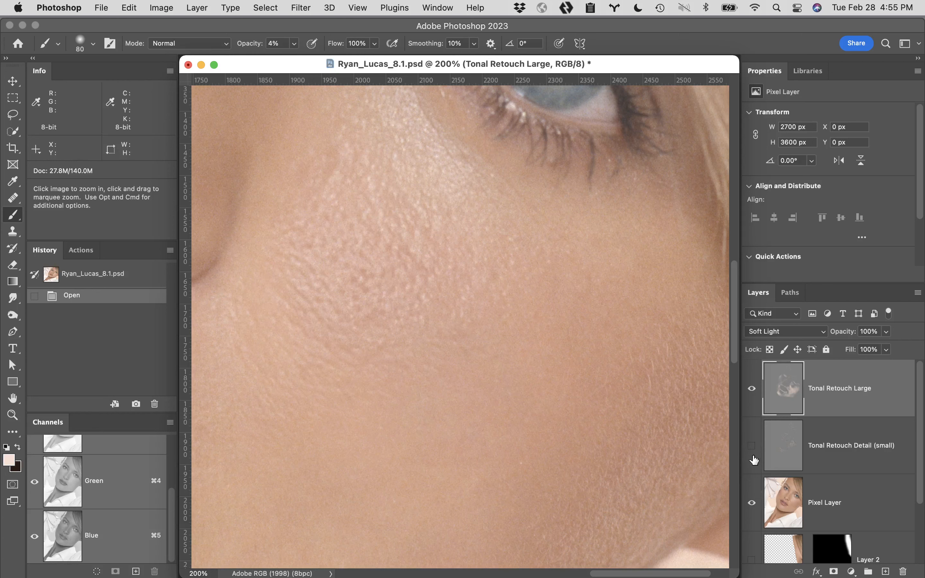
pyautogui.click(752, 447)
pyautogui.click(751, 446)
pyautogui.click(752, 446)
pyautogui.click(751, 447)
pyautogui.keyDown('alt'); pyautogui.click(752, 446); pyautogui.keyUp('alt')
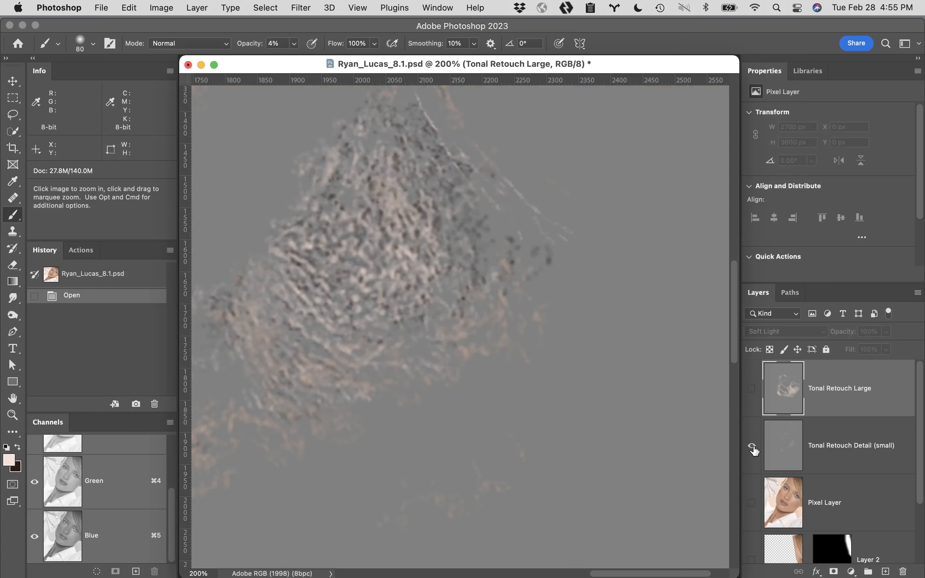
pyautogui.keyDown('alt'); pyautogui.click(751, 446); pyautogui.keyUp('alt')
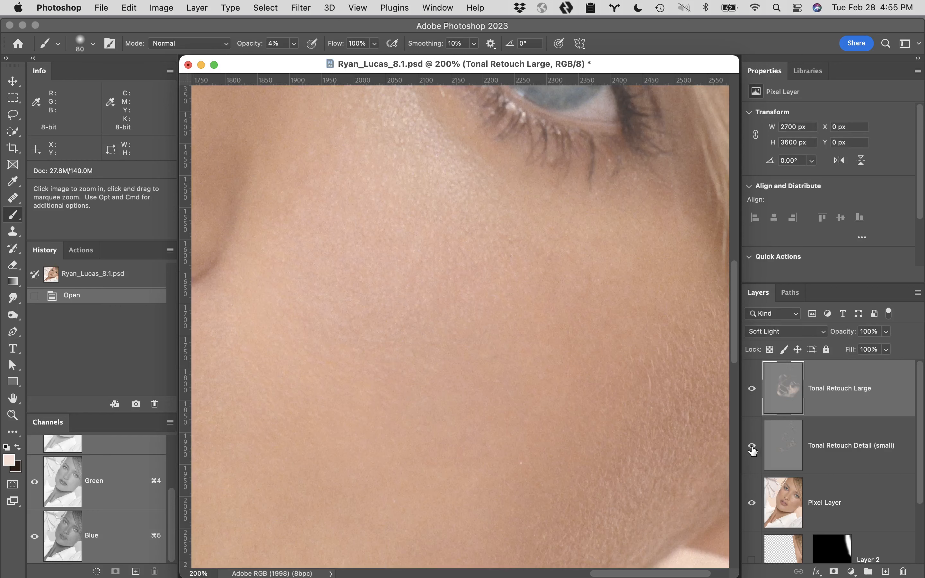
# - Compare the whole face at 66.7% with the Tonal Retouch Large layer off and on, and view that layer alone
pyautogui.keyDown('alt'); pyautogui.click(581, 285); pyautogui.keyUp('alt')
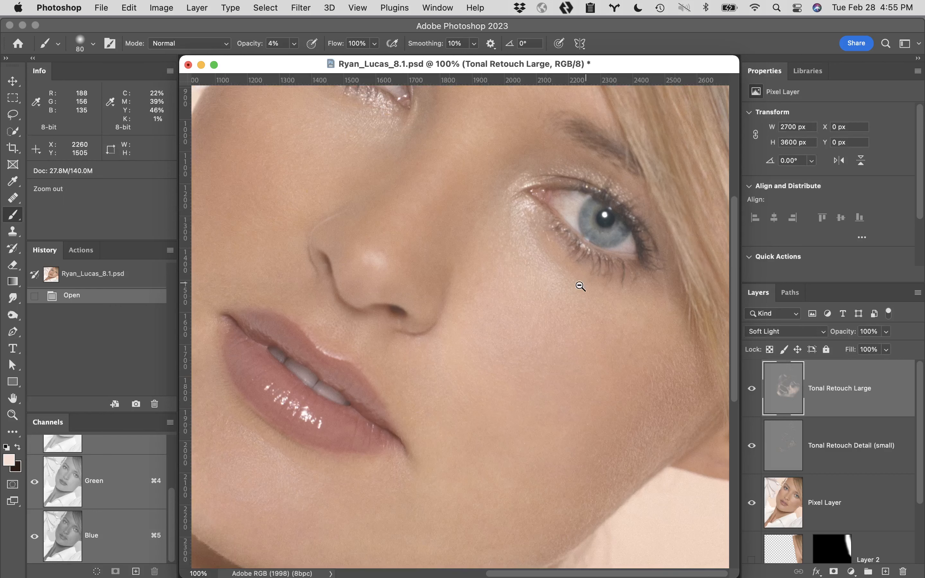
pyautogui.keyDown('alt'); pyautogui.click(566, 299); pyautogui.keyUp('alt')
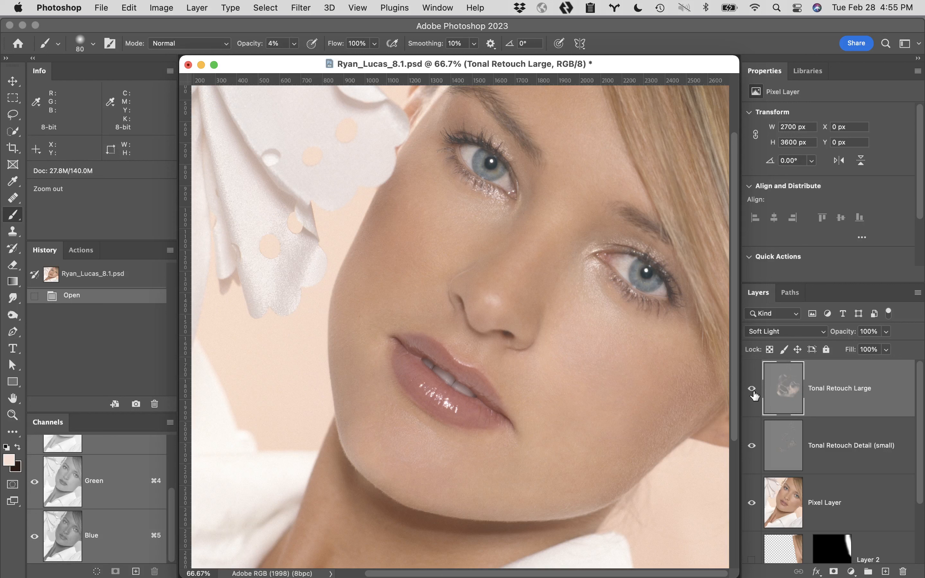
pyautogui.click(752, 389)
pyautogui.click(752, 389)
pyautogui.click(752, 392)
pyautogui.click(752, 391)
pyautogui.click(752, 393)
pyautogui.click(752, 392)
pyautogui.keyDown('alt'); pyautogui.click(752, 392); pyautogui.keyUp('alt')
pyautogui.keyDown('alt'); pyautogui.click(752, 392); pyautogui.keyUp('alt')
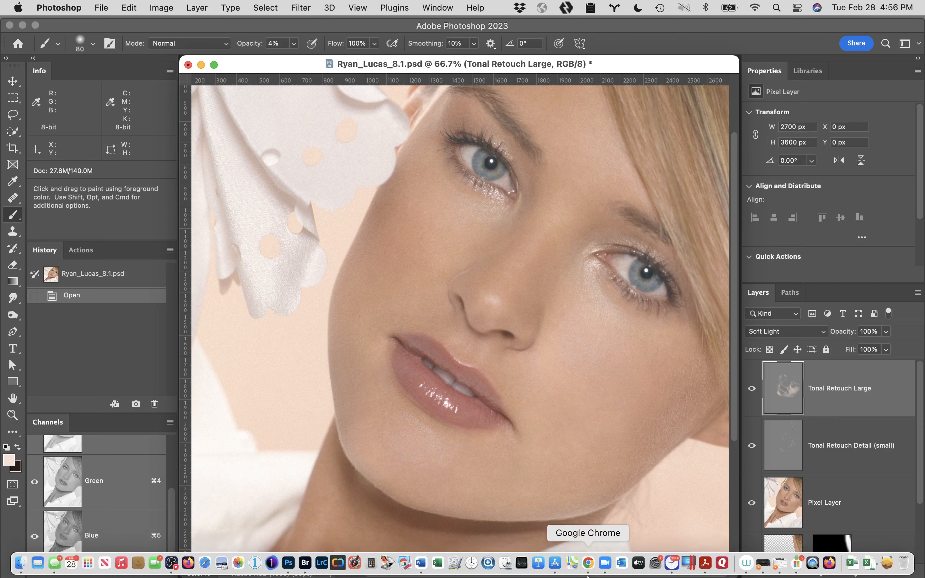
pyautogui.click(171, 562)
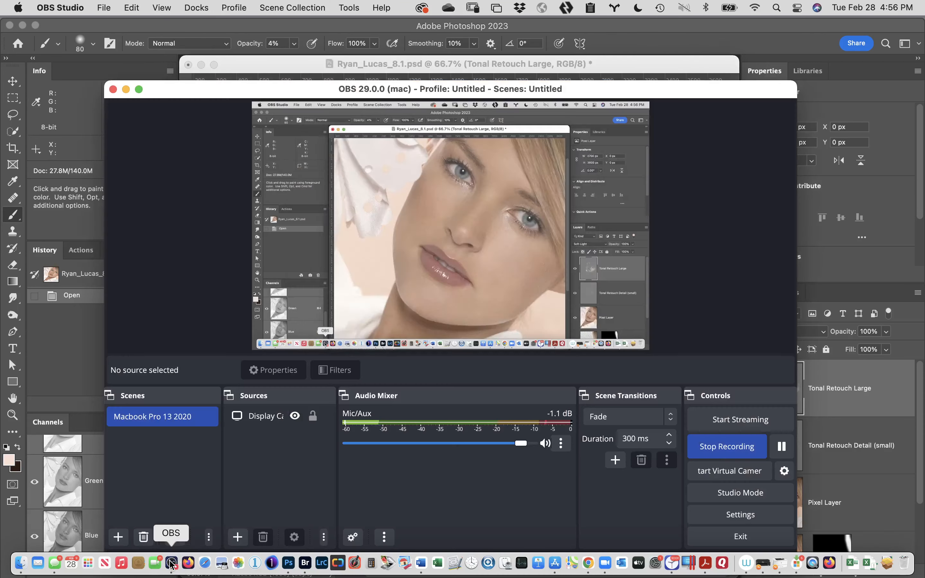